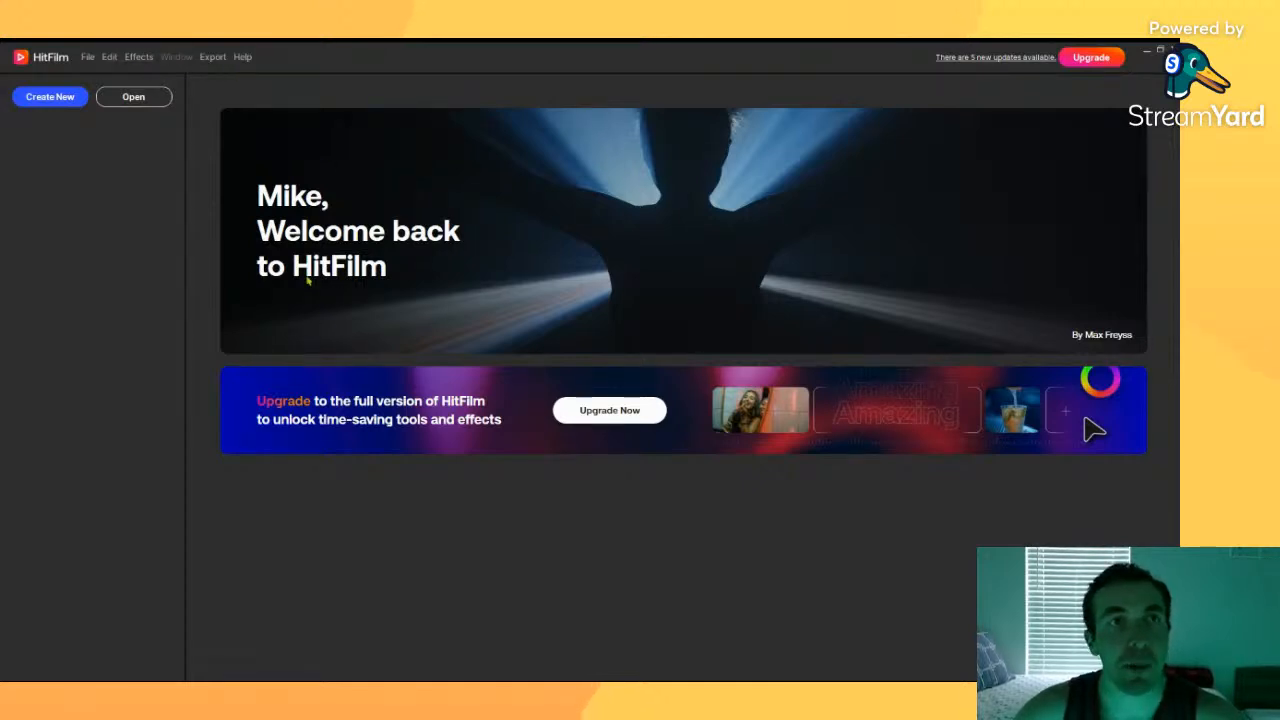
Step: Create a new project and choose the 1080p Full HD @ 30 fps template
click(40, 99)
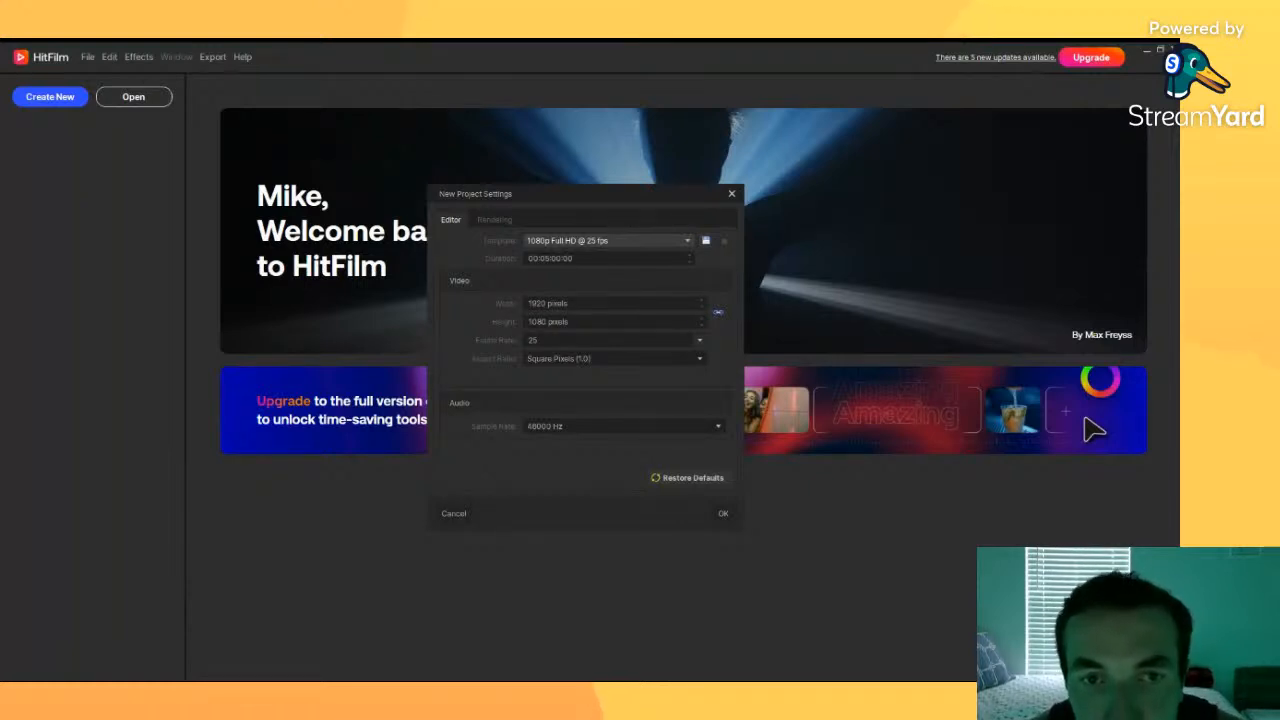
click(619, 429)
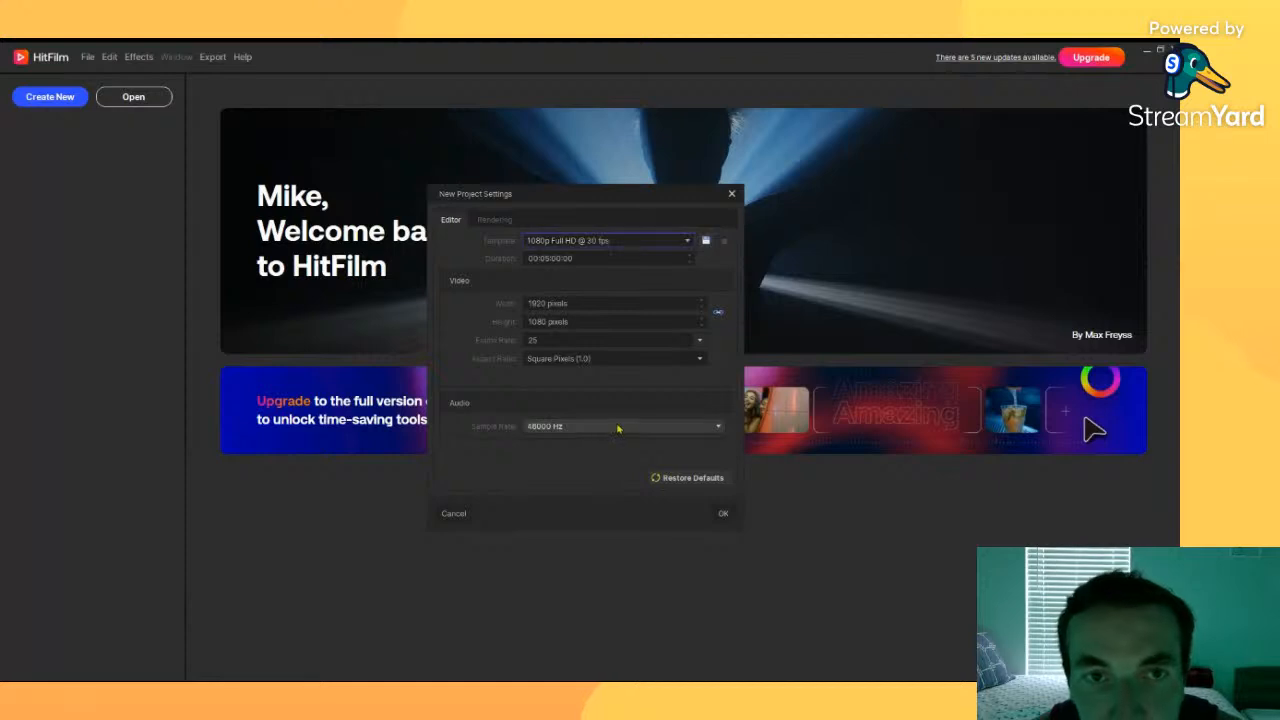
click(540, 304)
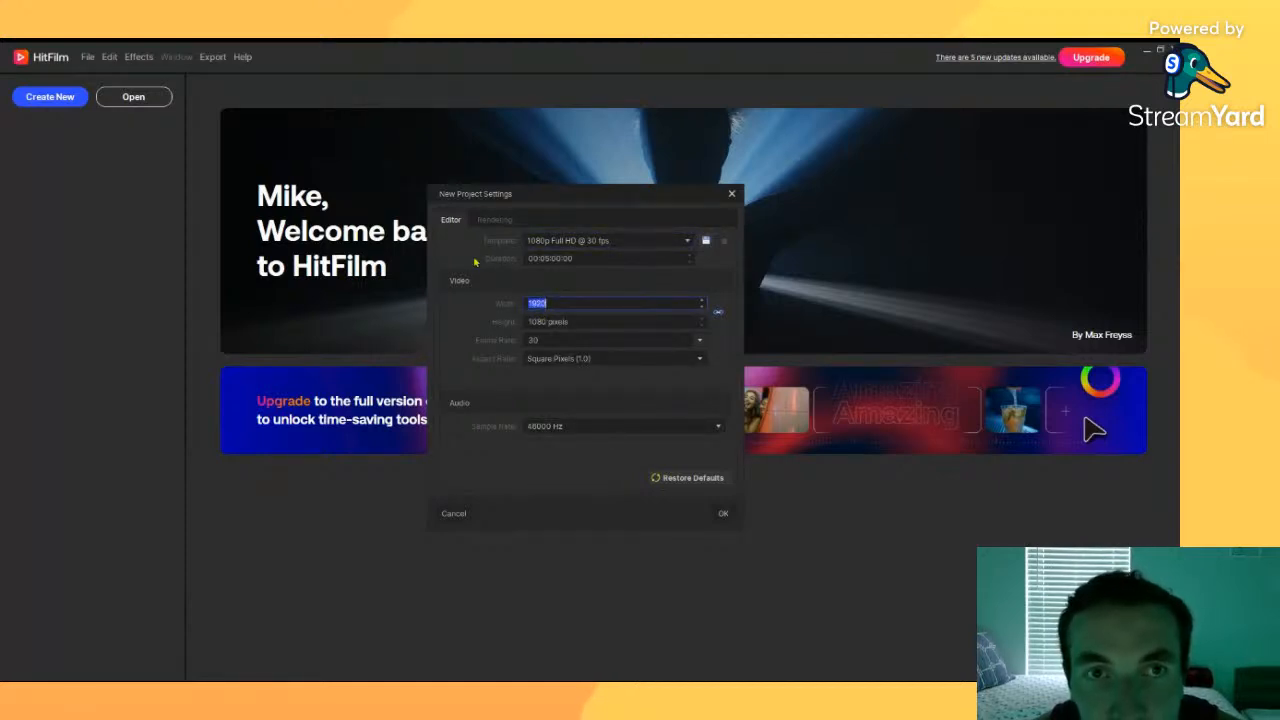
click(563, 243)
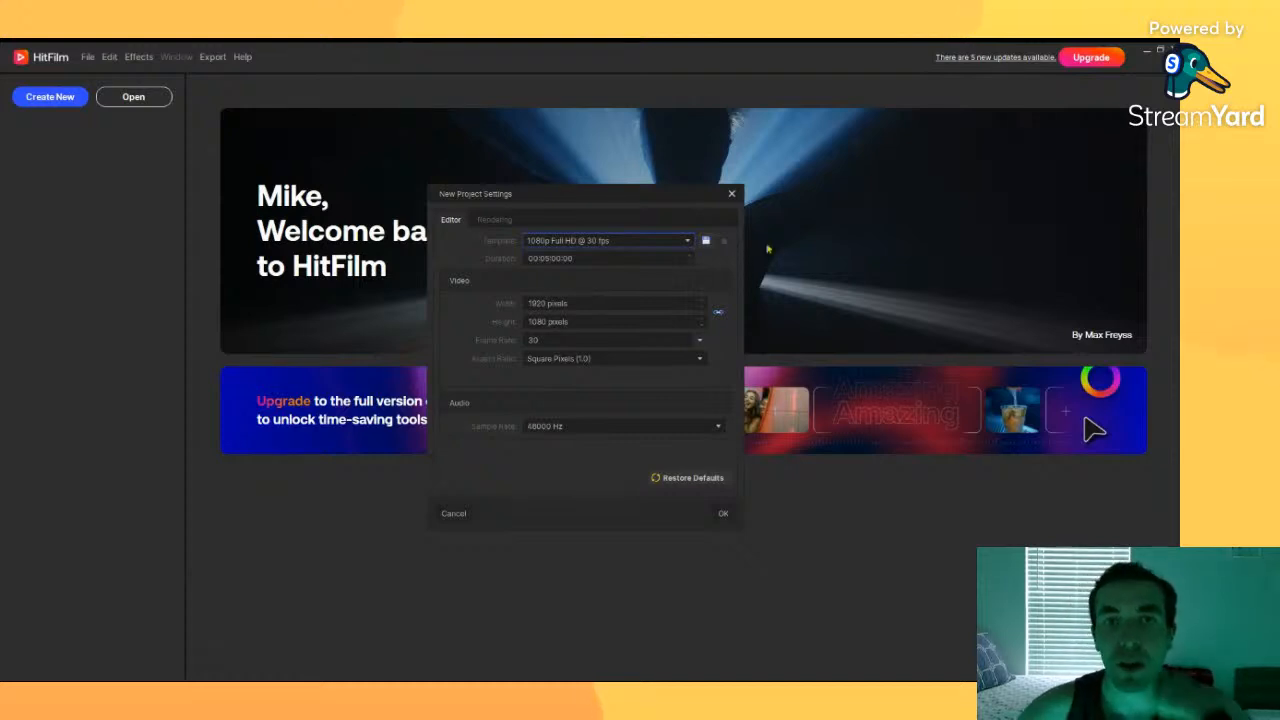
Step: Set the project frame size to 1080 pixels wide by 1920 pixels high and confirm the settings
click(536, 311)
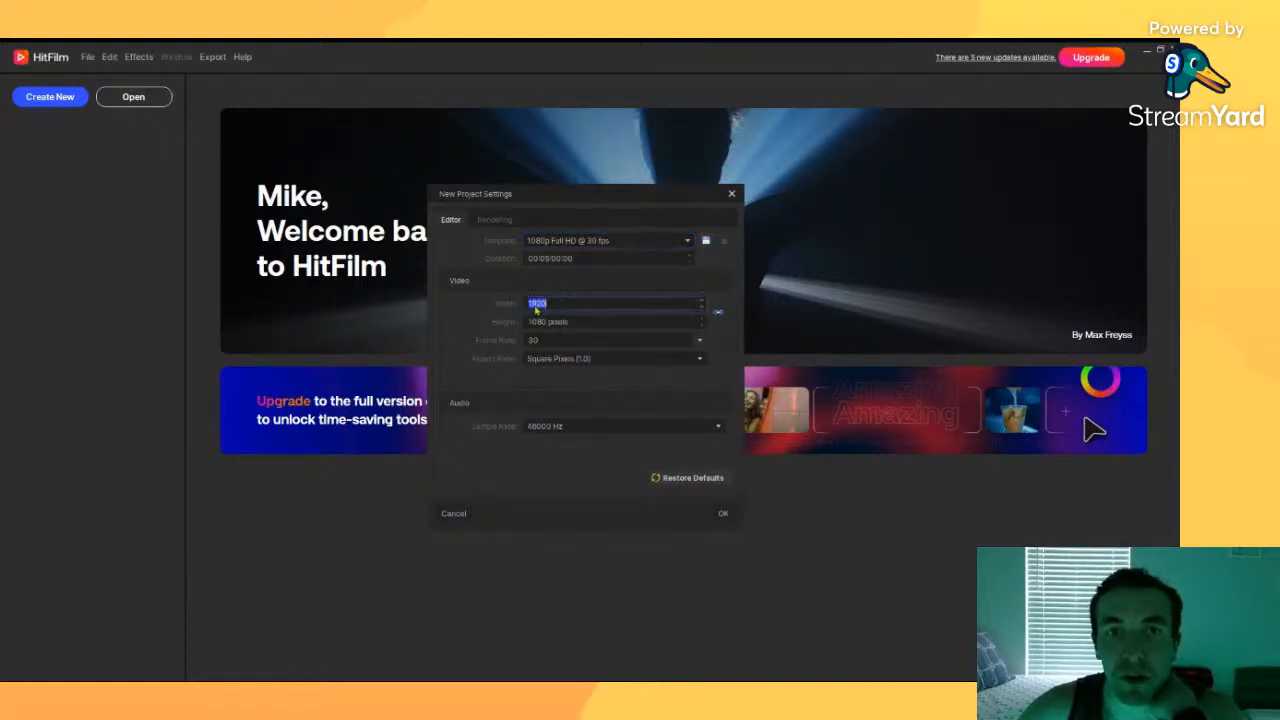
text(1080)
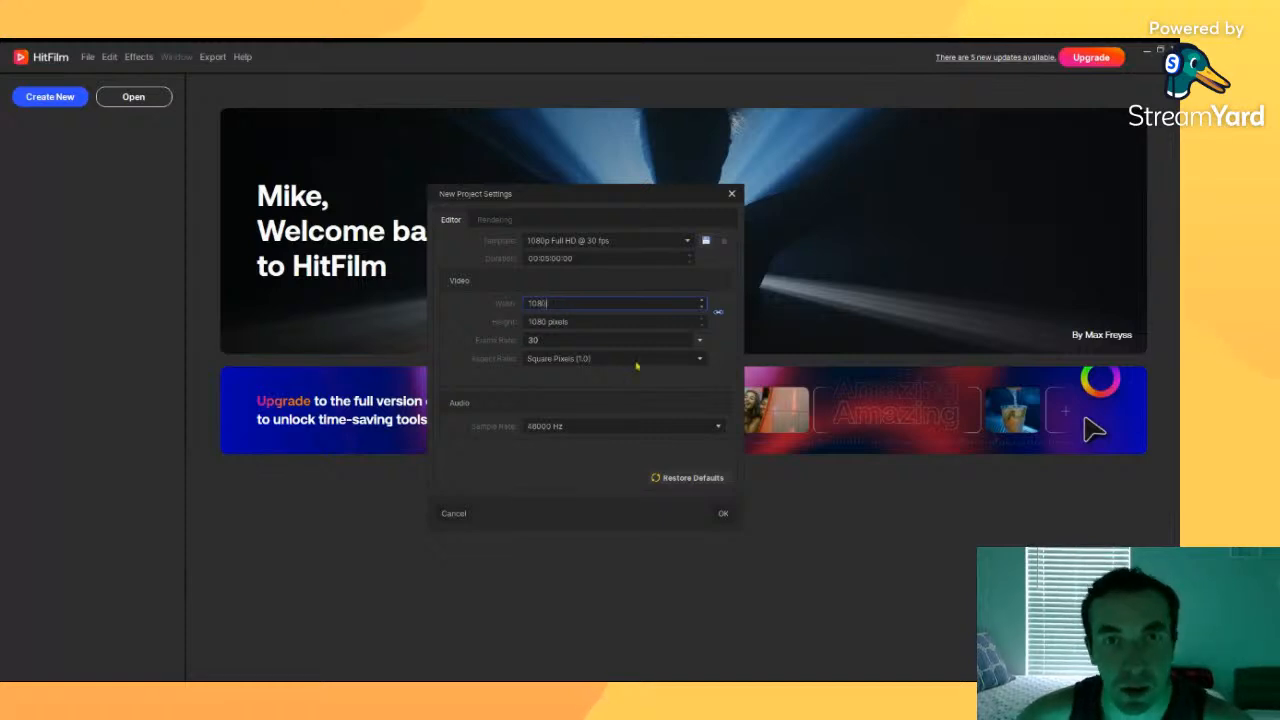
click(578, 323)
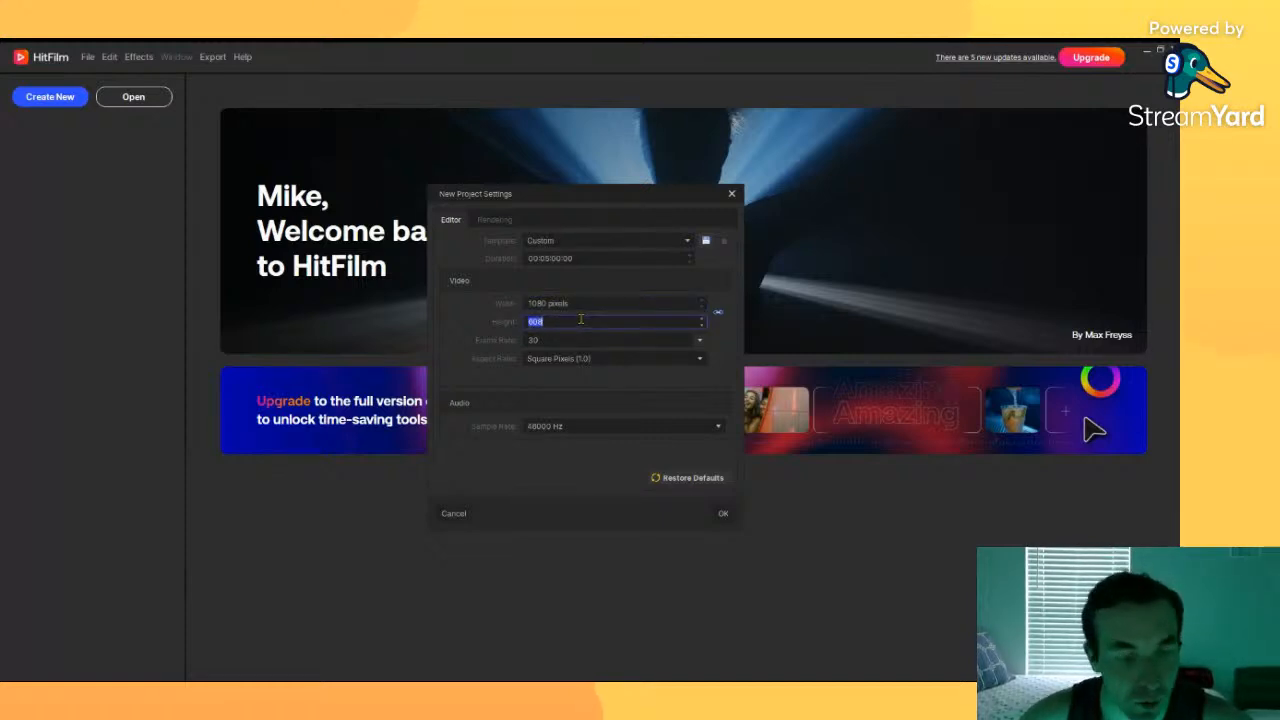
text(1920)
key(Return)
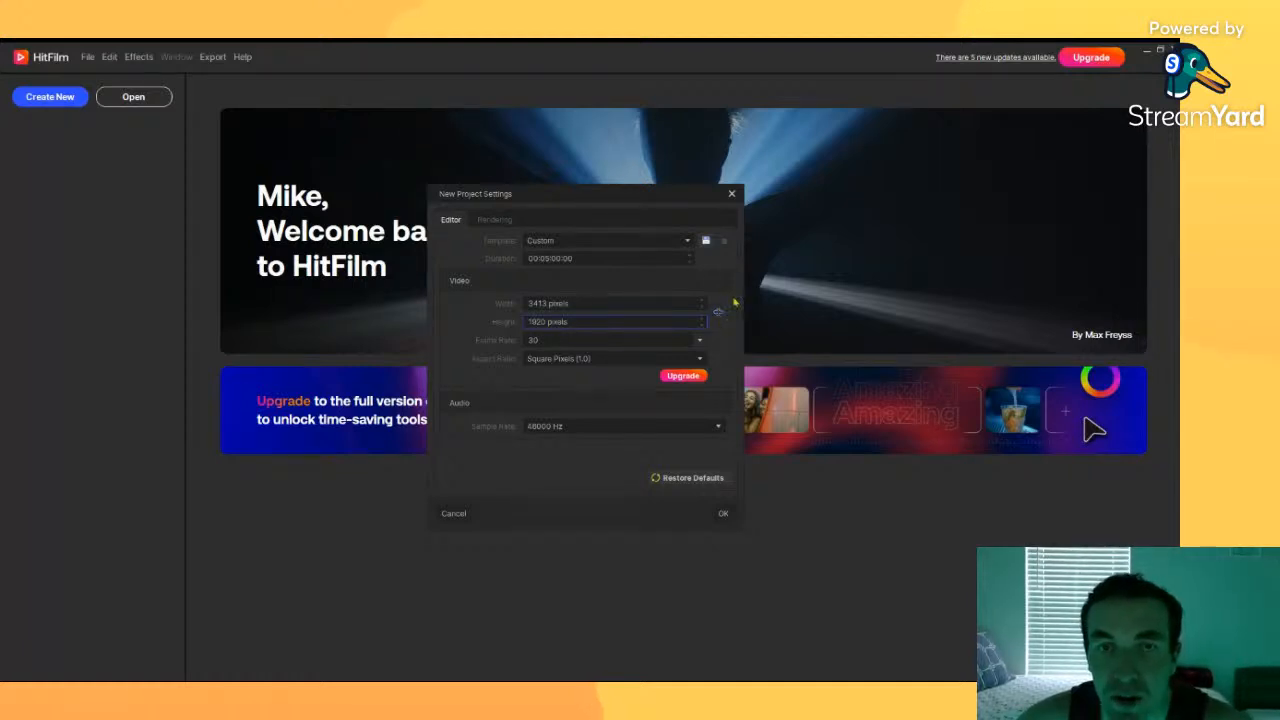
click(566, 304)
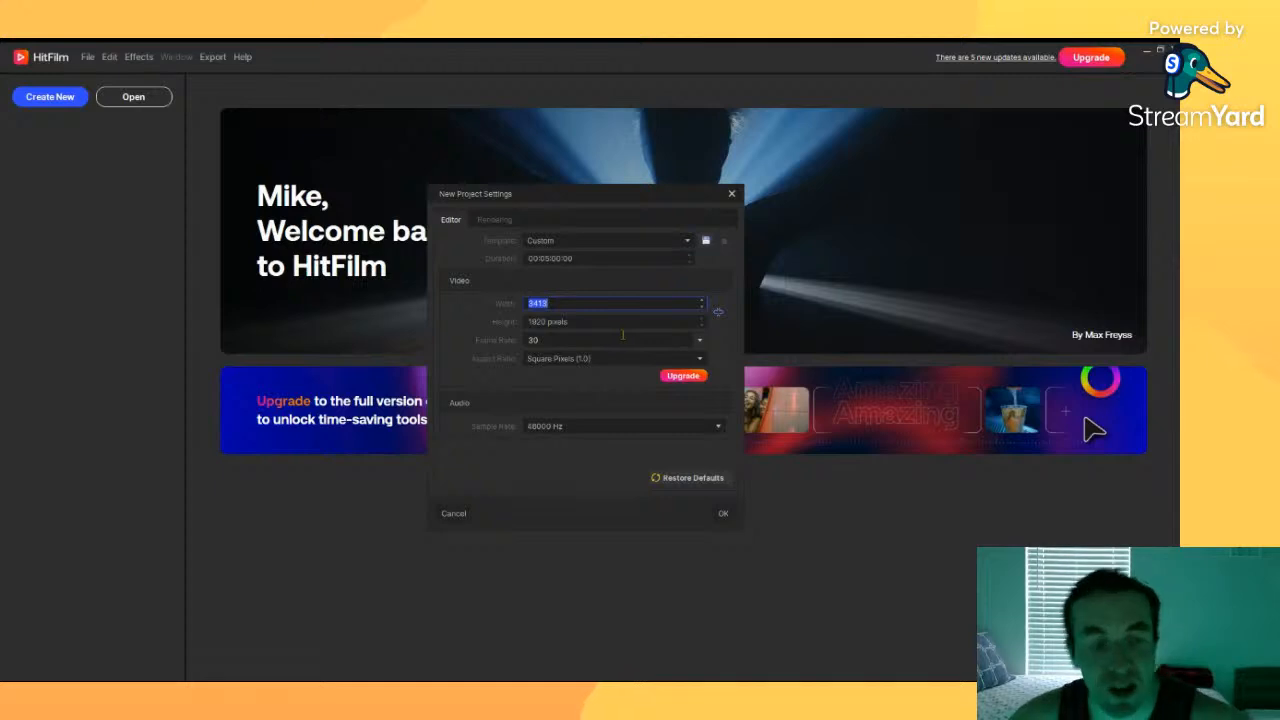
text(1080)
key(Return)
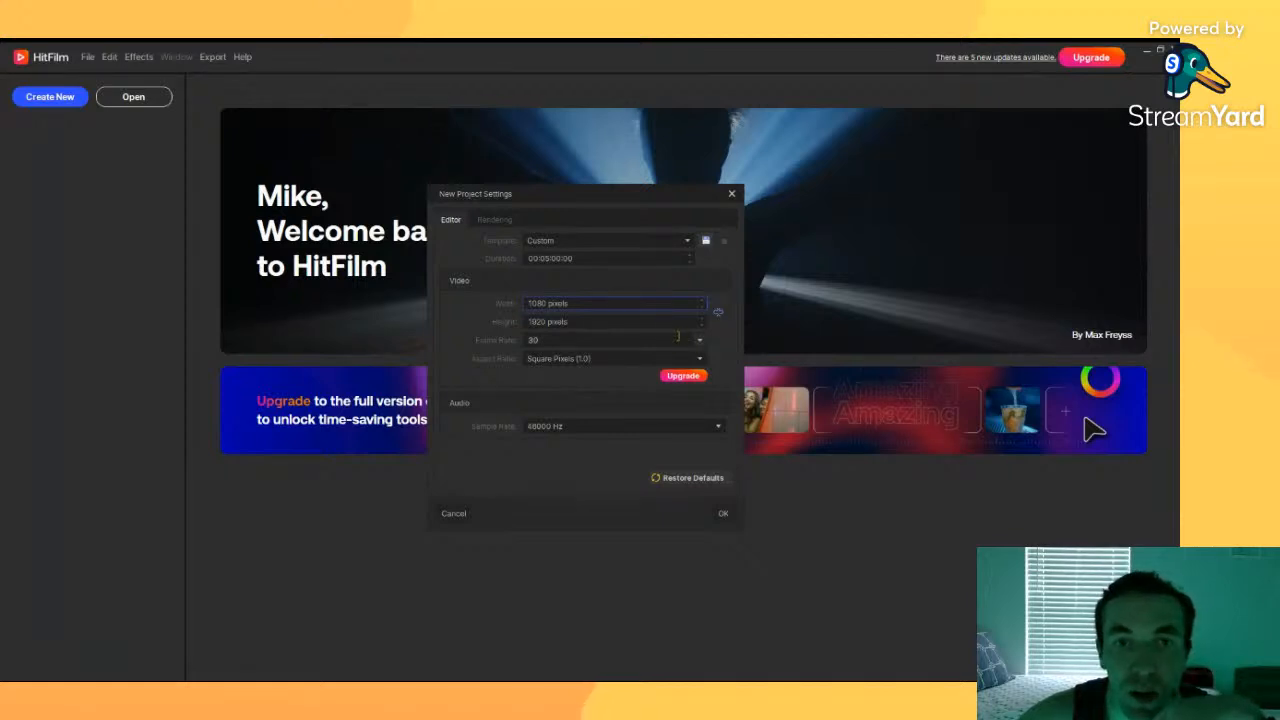
click(723, 515)
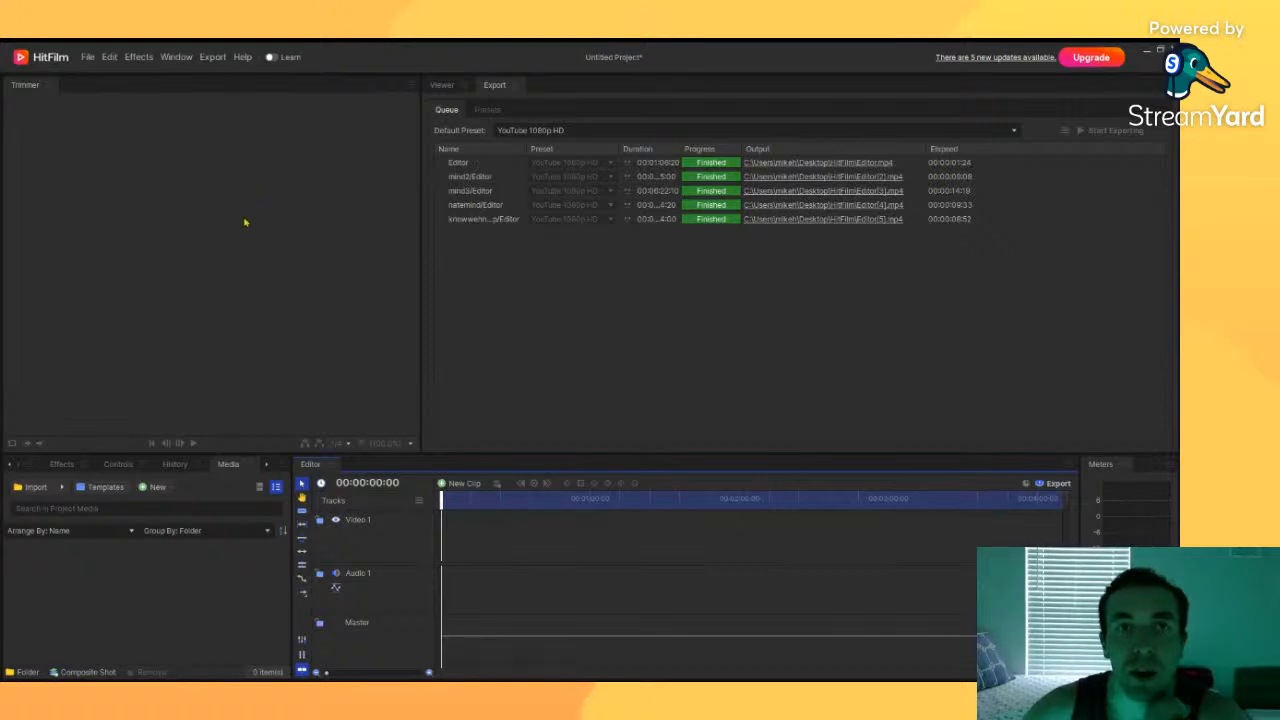
Step: Switch between the Viewer and Export panels and scrub the empty timeline
click(452, 87)
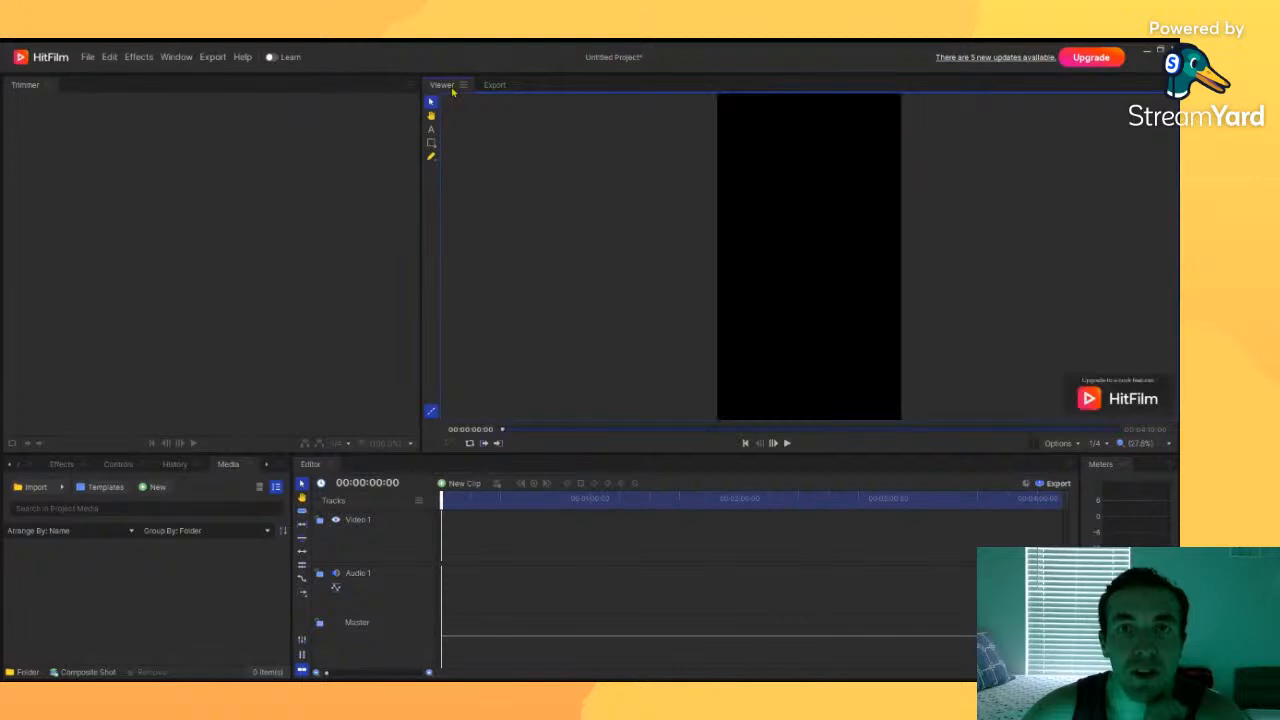
click(494, 86)
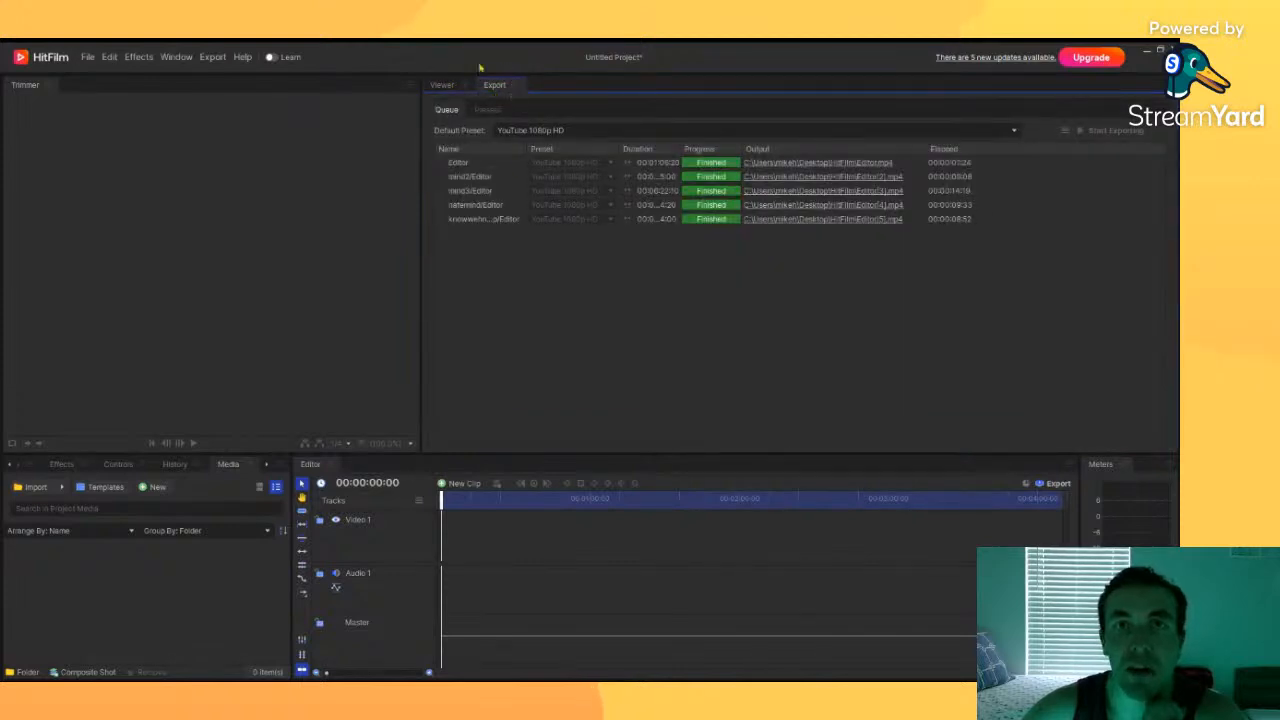
click(448, 85)
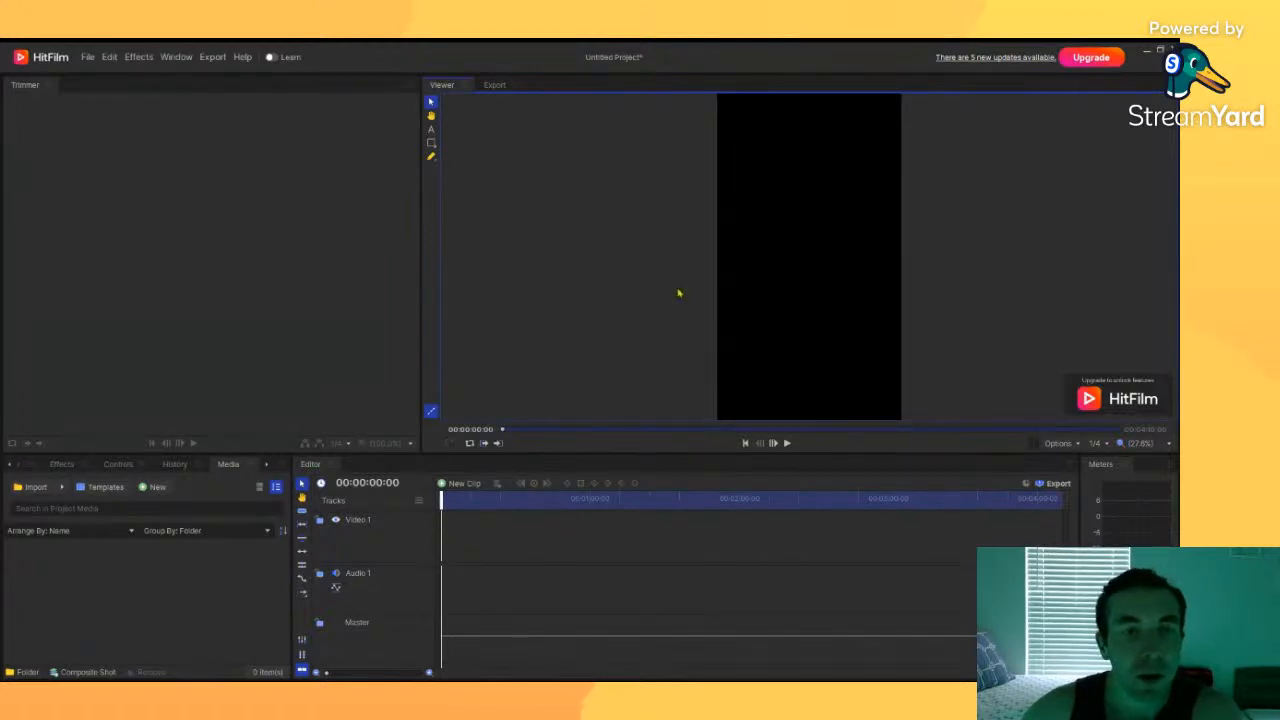
click(527, 499)
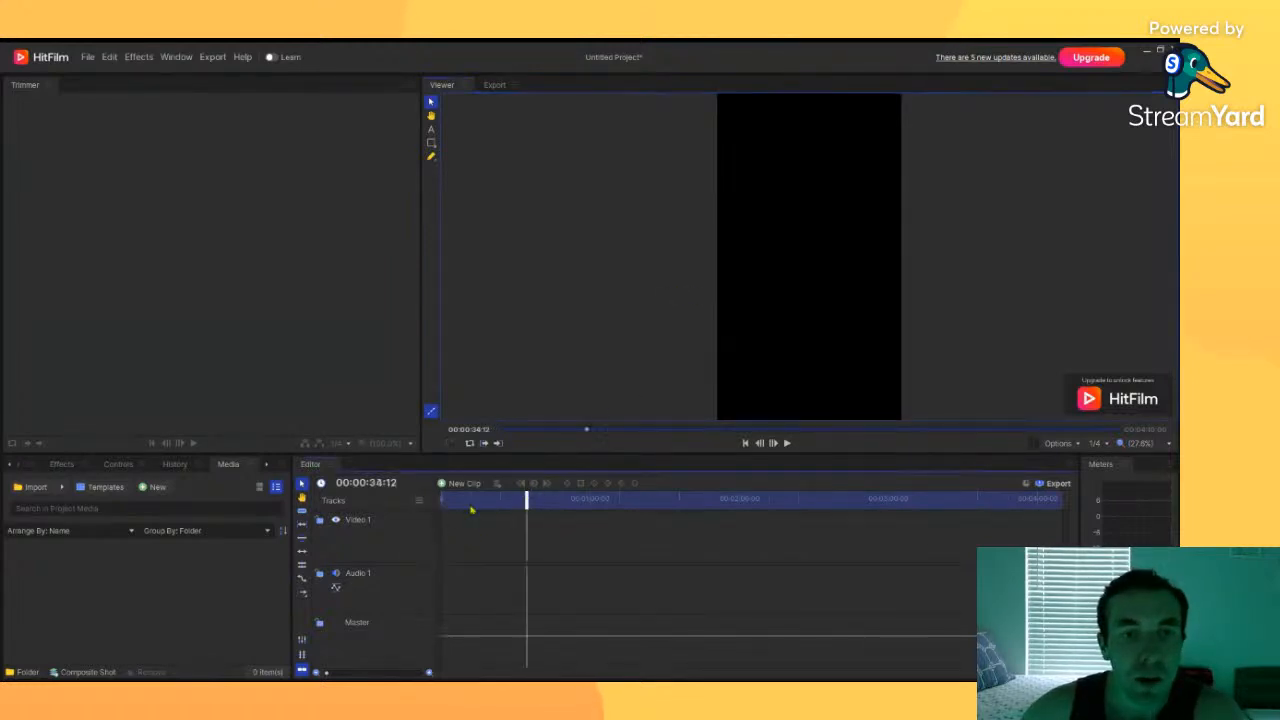
Step: Import the 20240303_164738000_iOS.MOV video from the Downloads folder into the project media
click(441, 499)
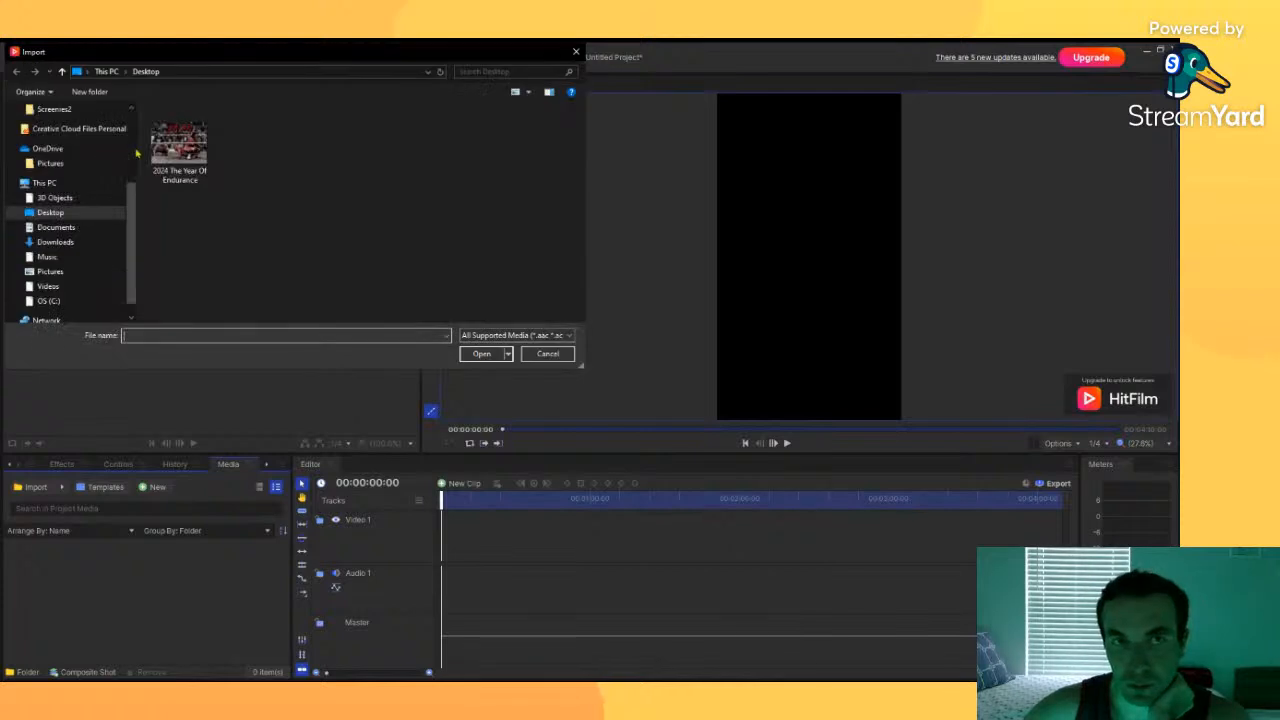
click(71, 247)
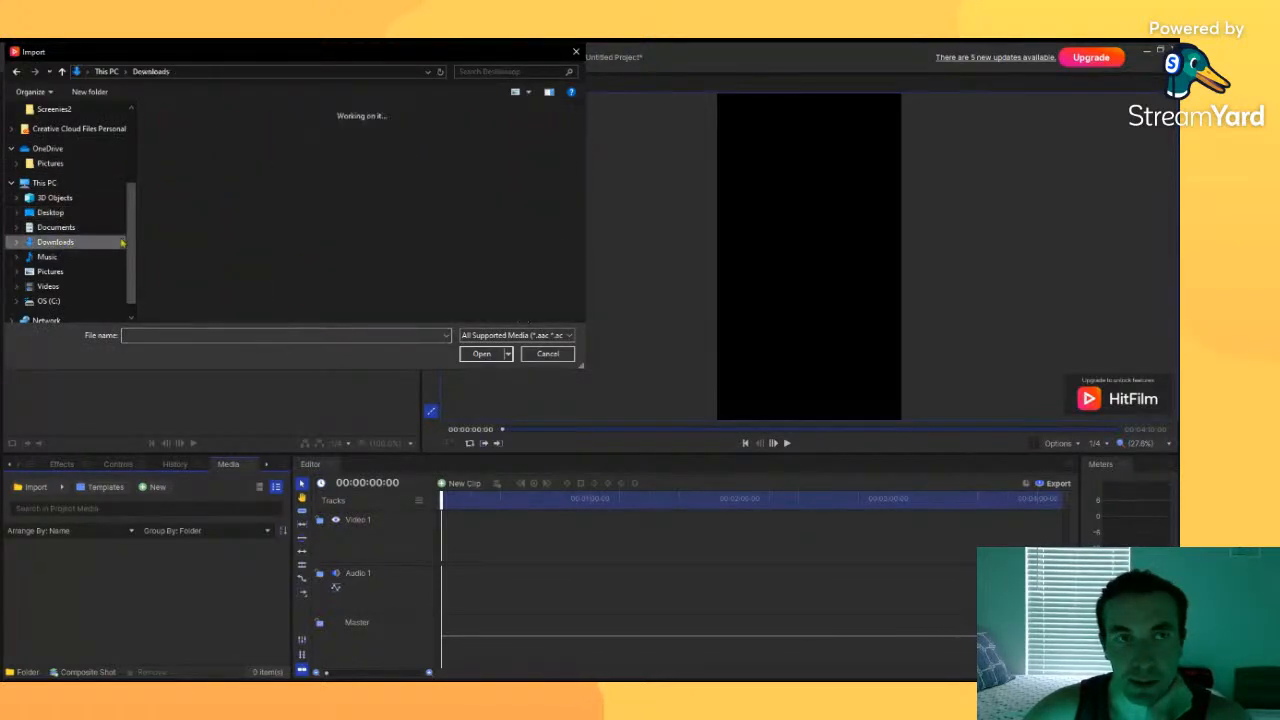
double_click(197, 177)
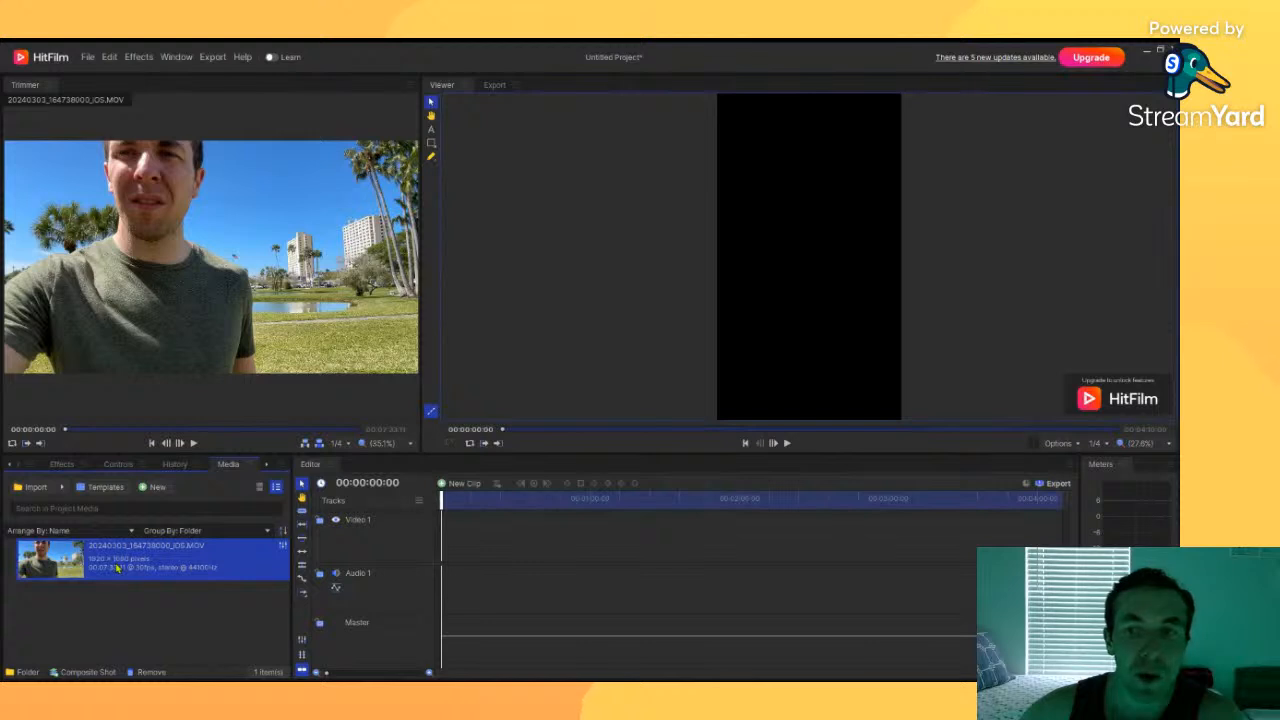
Step: Add the imported clip to the Video 1 and Audio 1 tracks of the timeline
drag(150, 560, 450, 562)
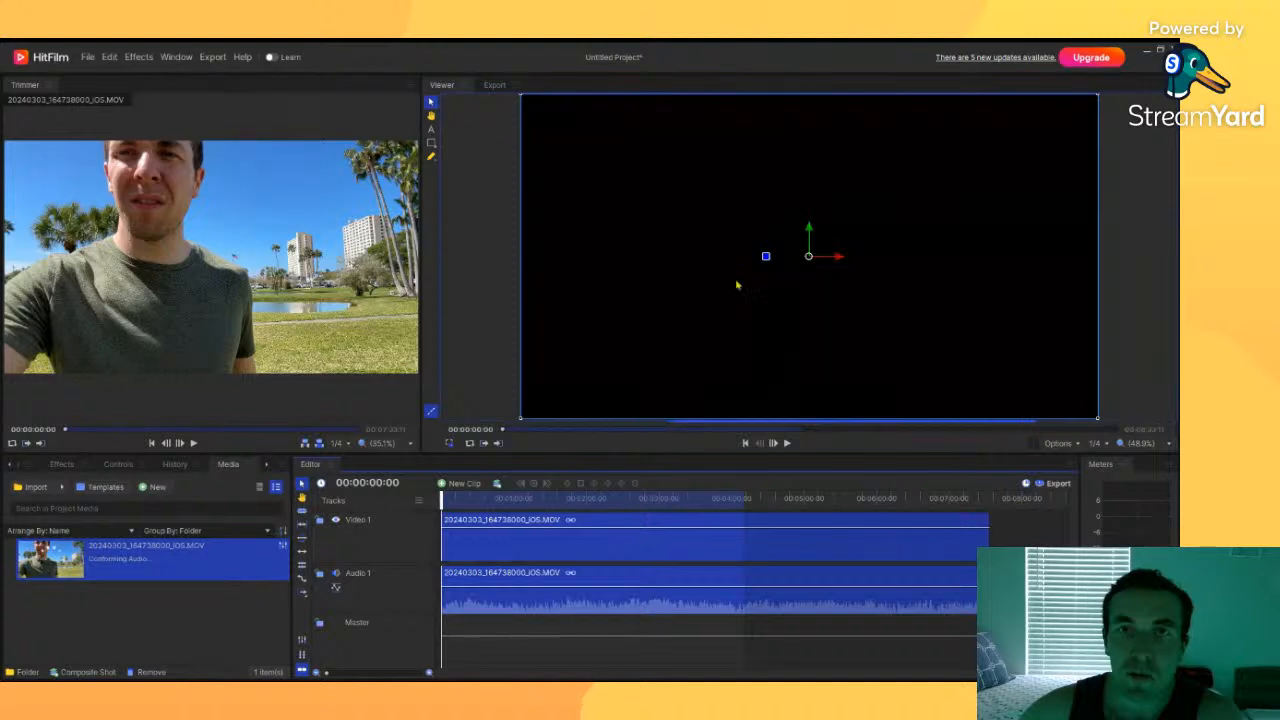
Step: Scrub through the start of the clip on the timeline and play it back in the viewer
drag(446, 502, 450, 502)
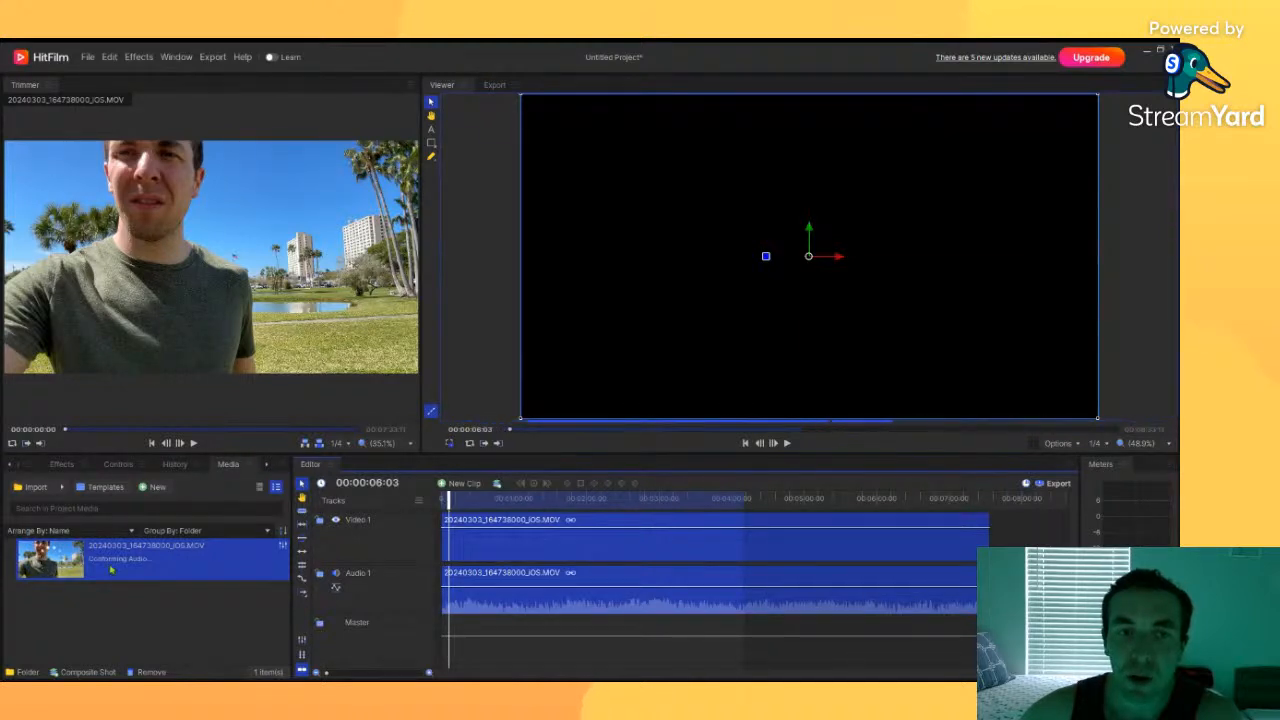
scroll(660, 312, down, 2)
scroll(648, 321, up, 2)
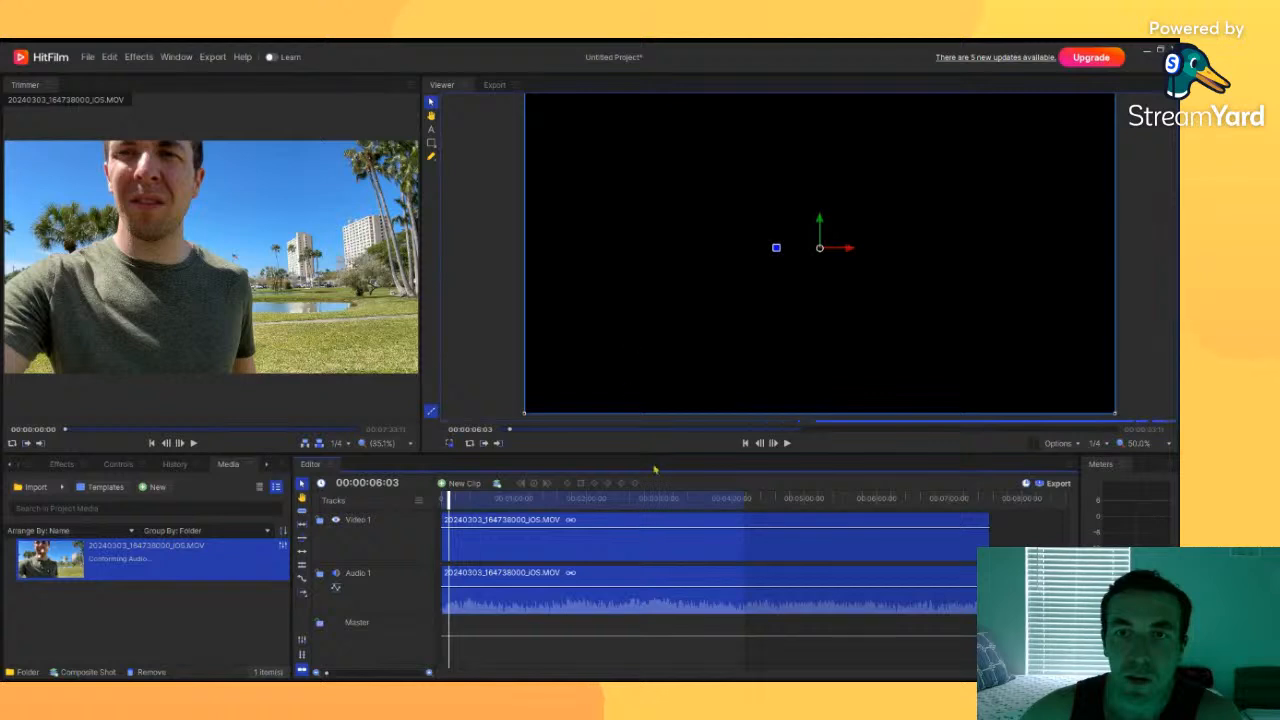
mouse_move(449, 502)
mouse_down()
mouse_move(522, 499)
mouse_move(459, 499)
mouse_up()
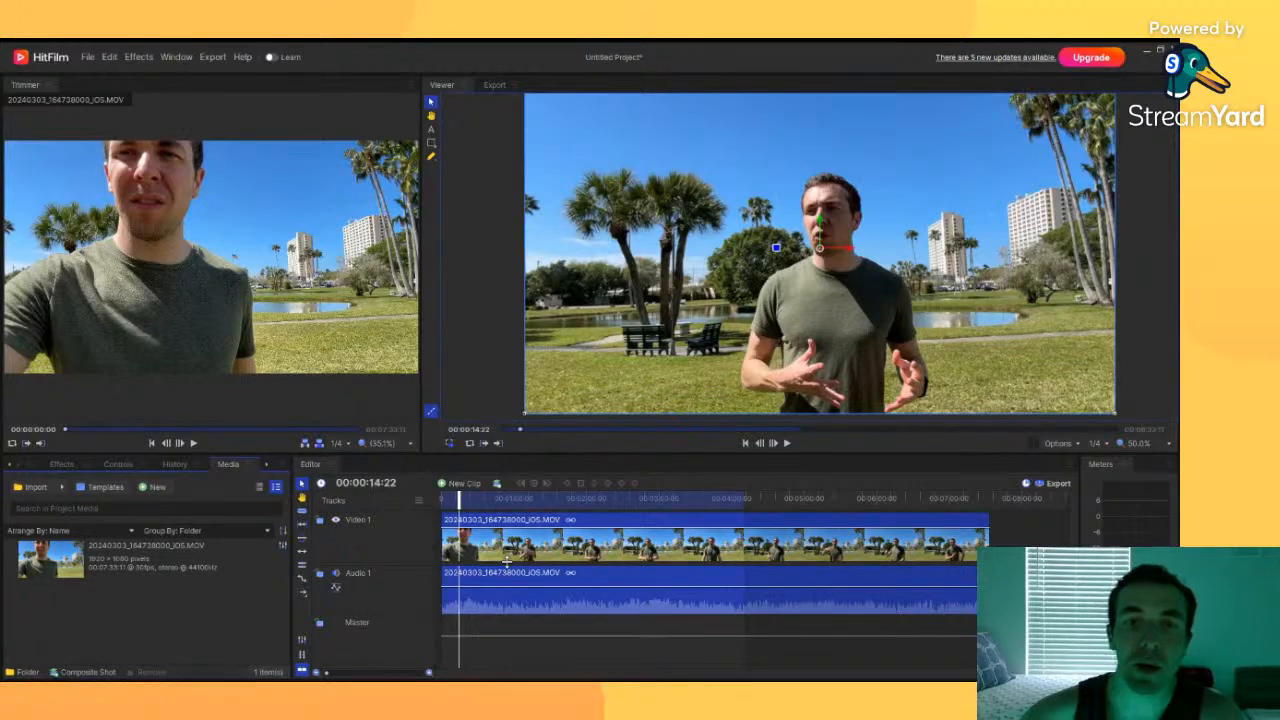
click(456, 498)
drag(456, 498, 440, 501)
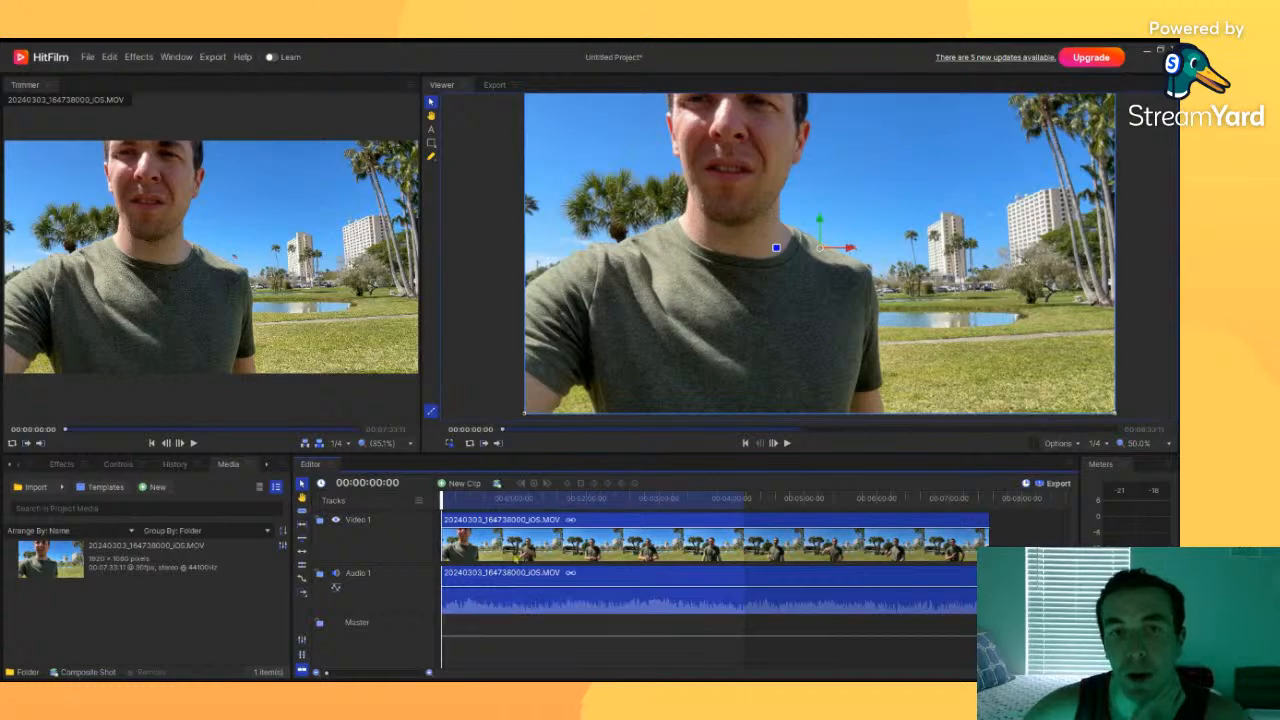
key(space)
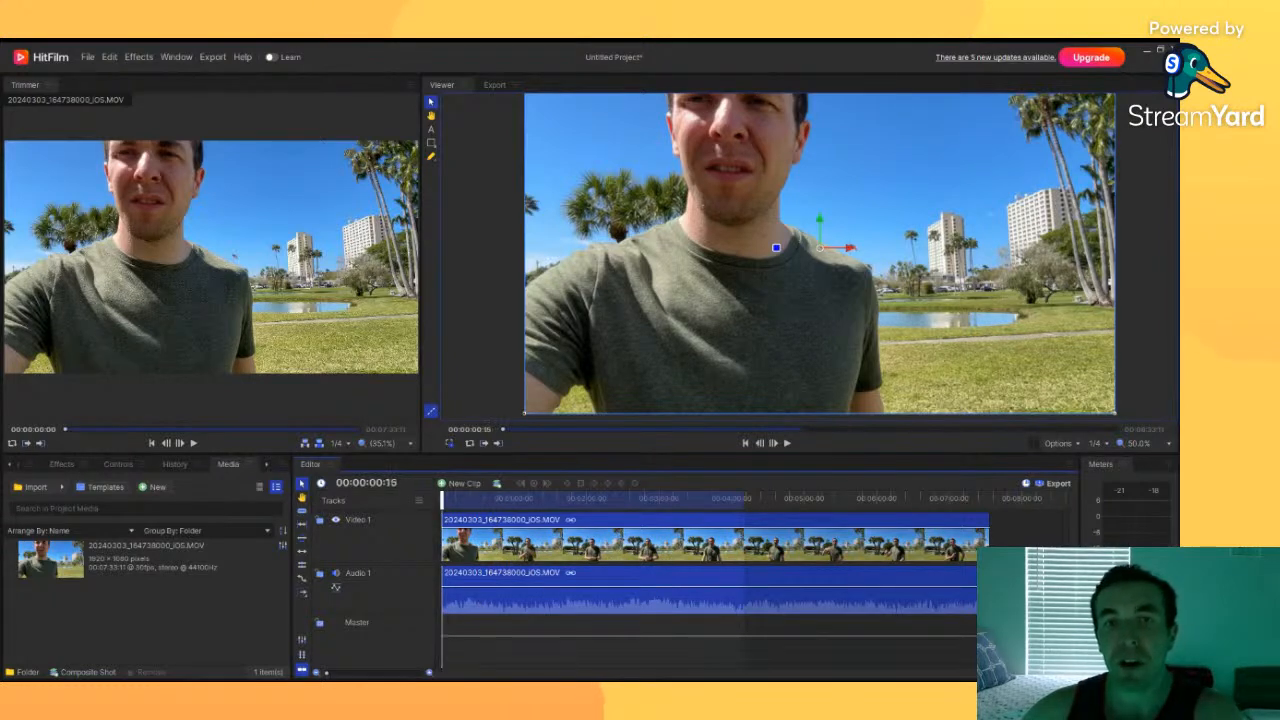
Step: Return to the beginning and play and pause the clip several times to review it
click(470, 499)
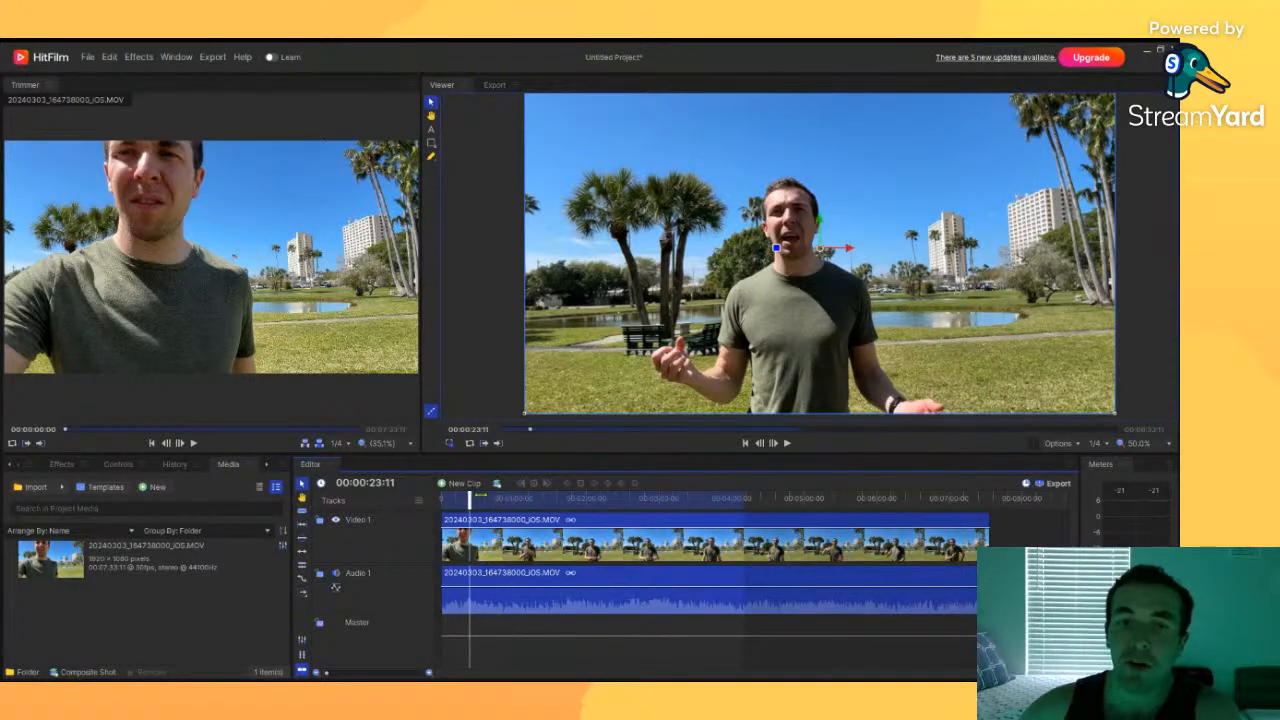
drag(484, 499, 440, 499)
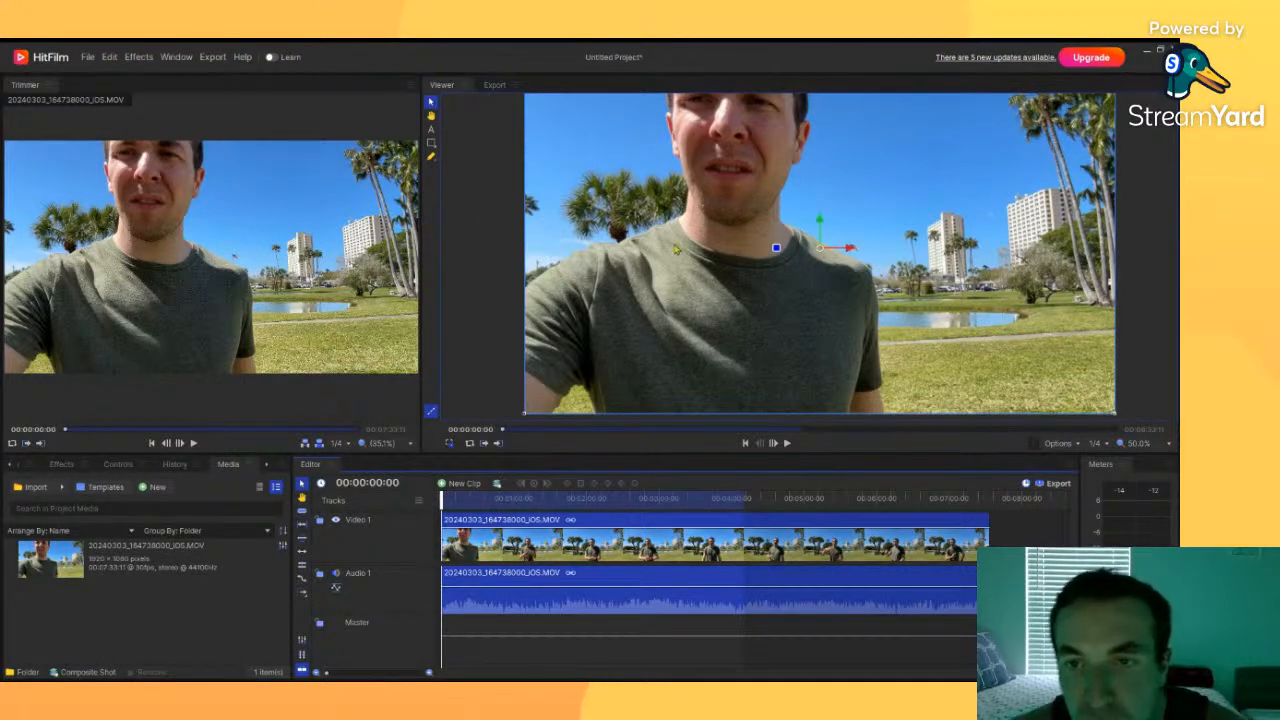
click(786, 450)
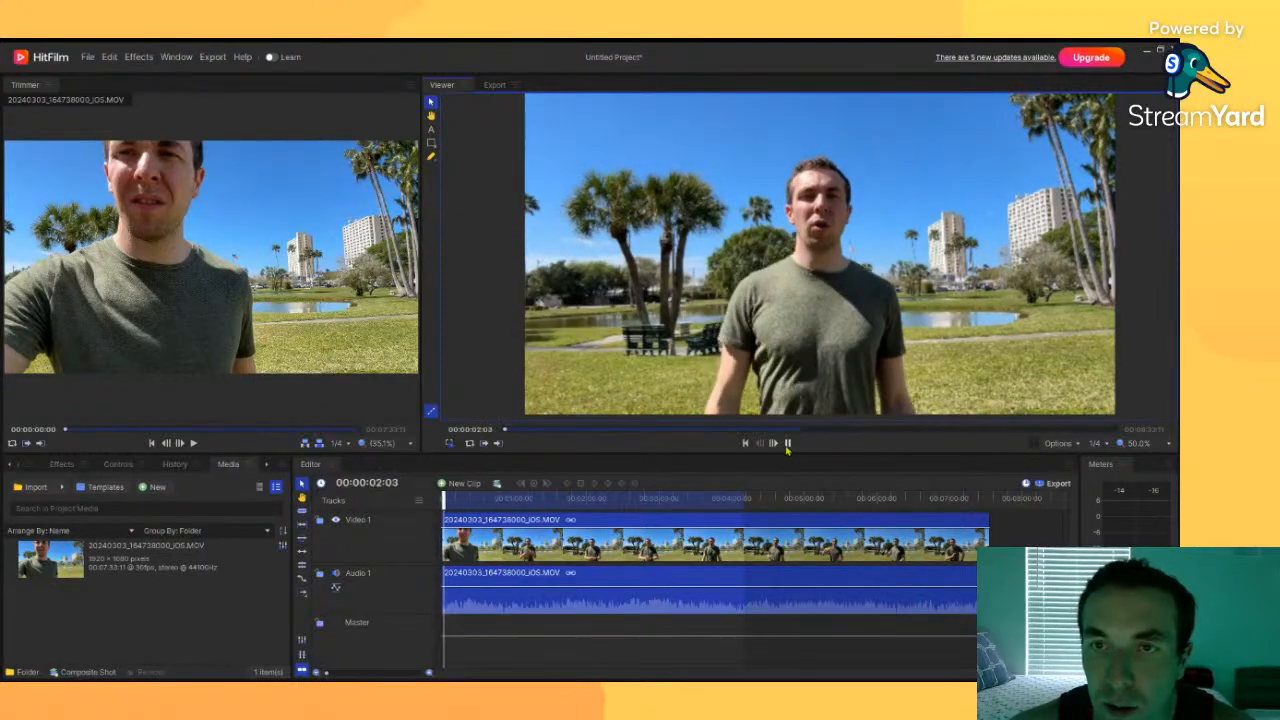
click(787, 443)
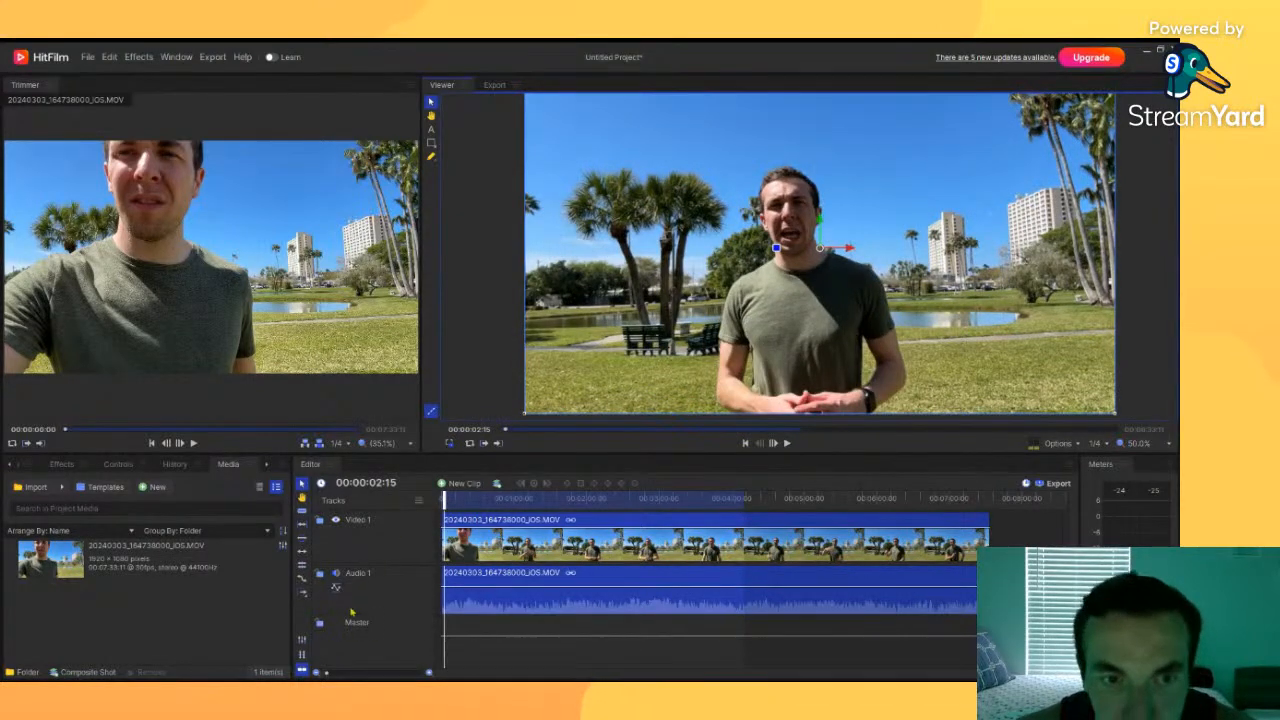
click(337, 575)
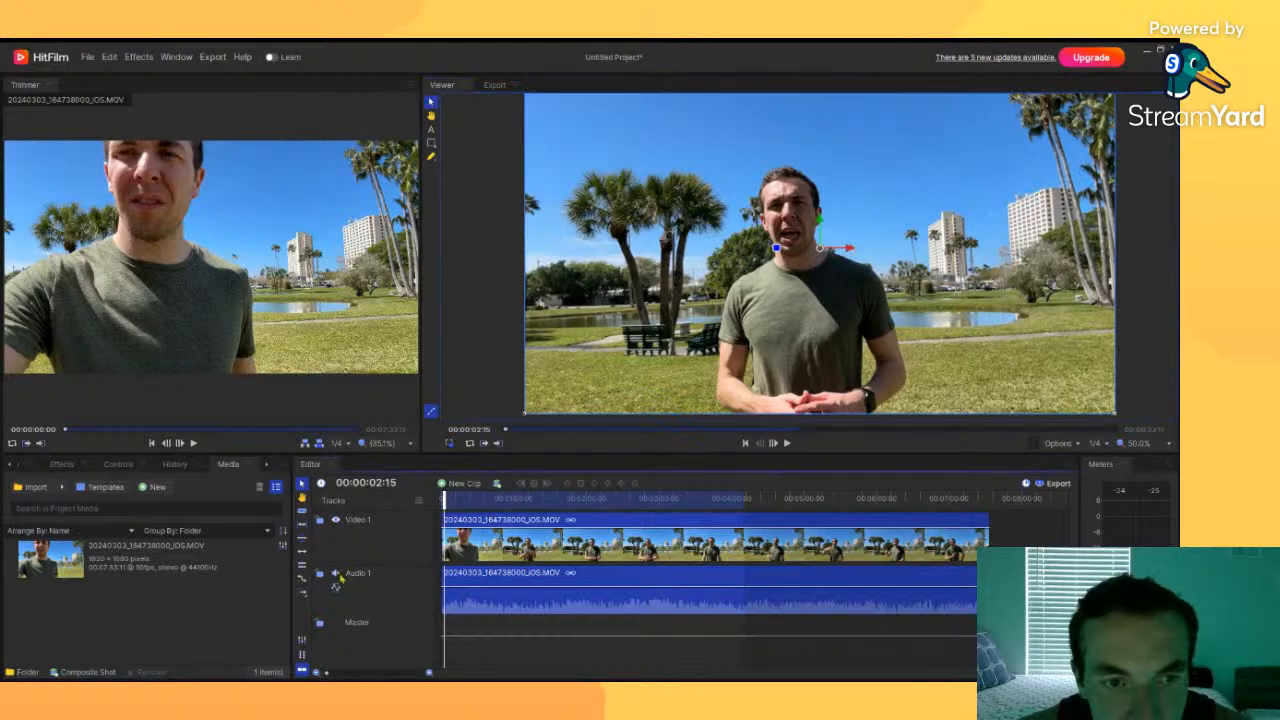
click(788, 445)
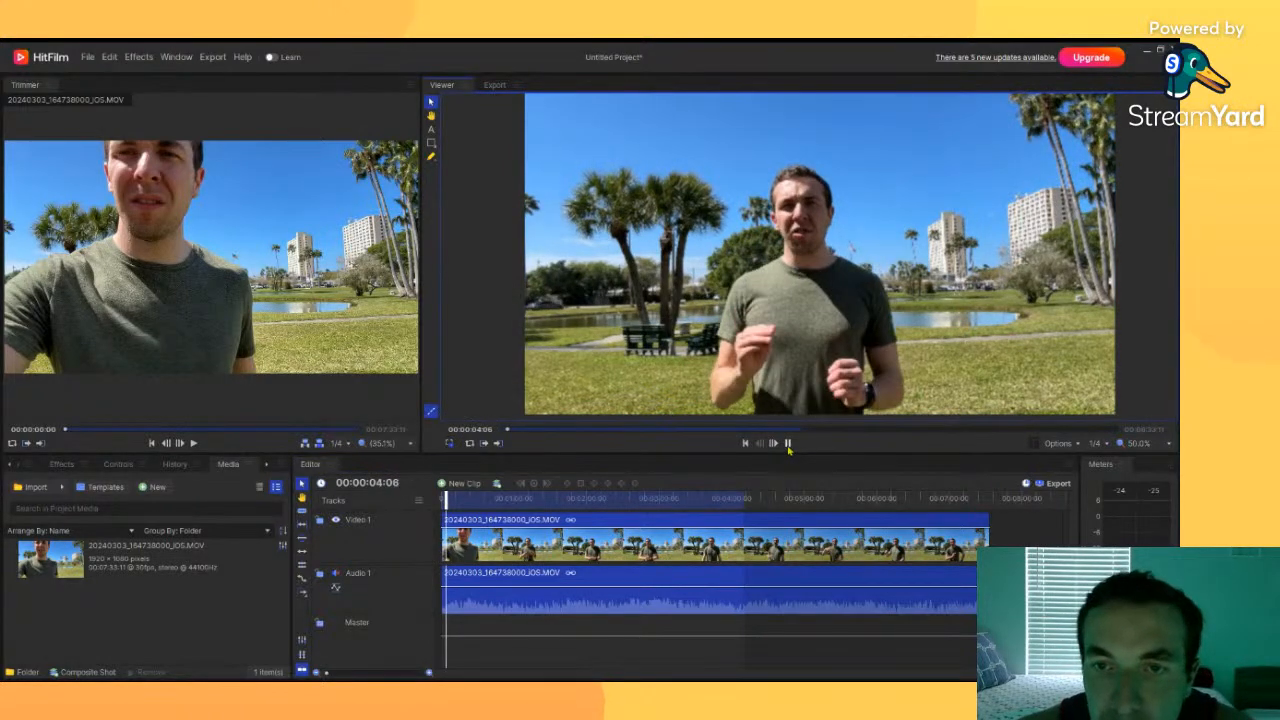
click(788, 445)
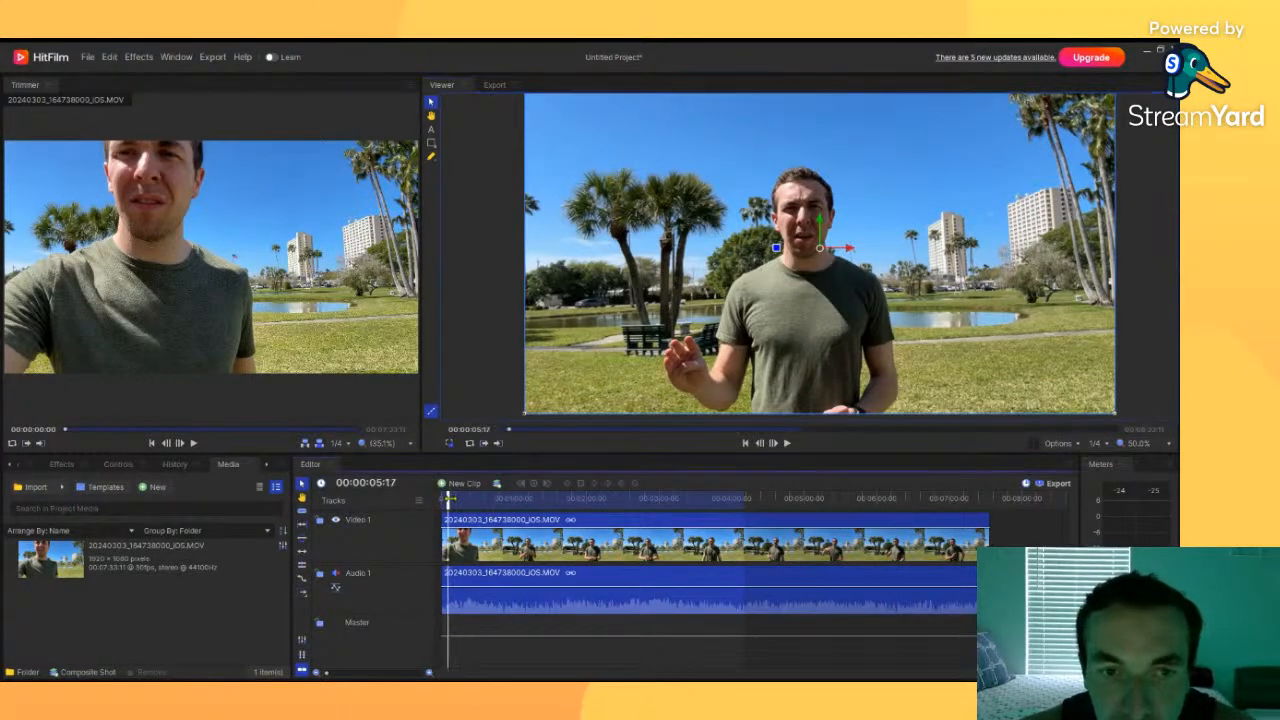
Step: Zoom into the timeline and move the playhead to about 00:03:42:00
drag(449, 497, 708, 518)
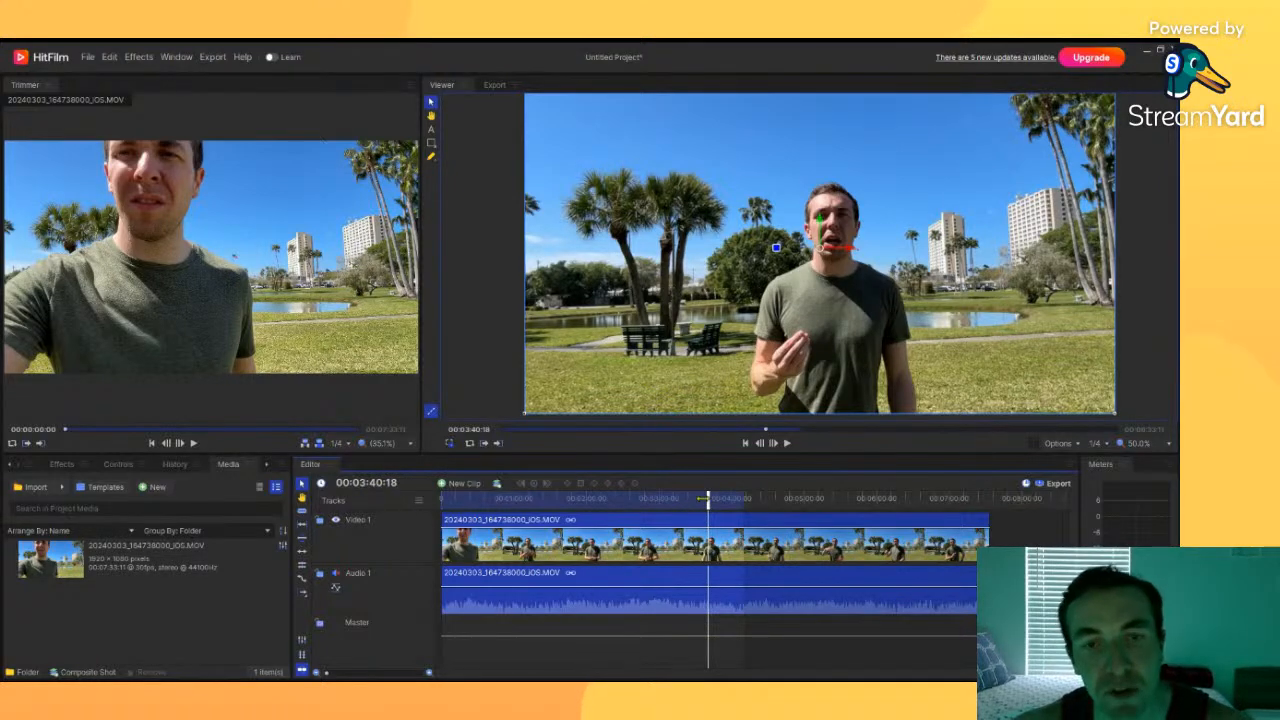
key(space)
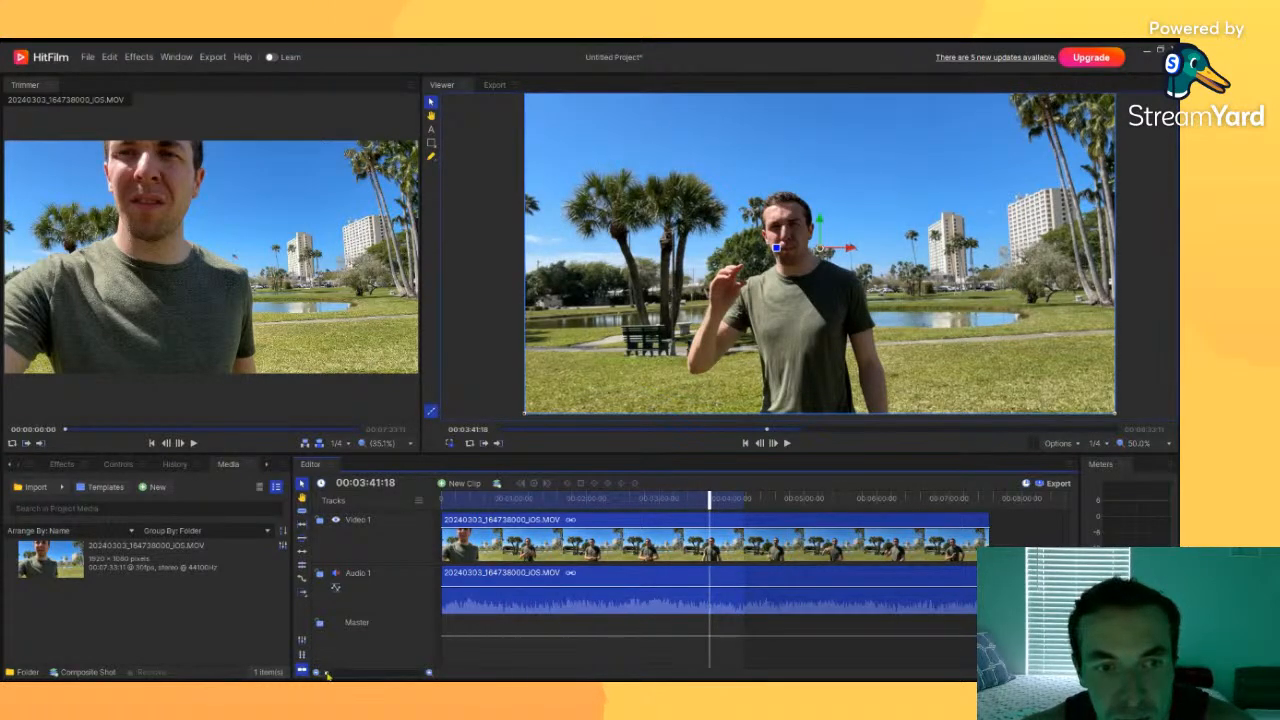
drag(327, 675, 392, 672)
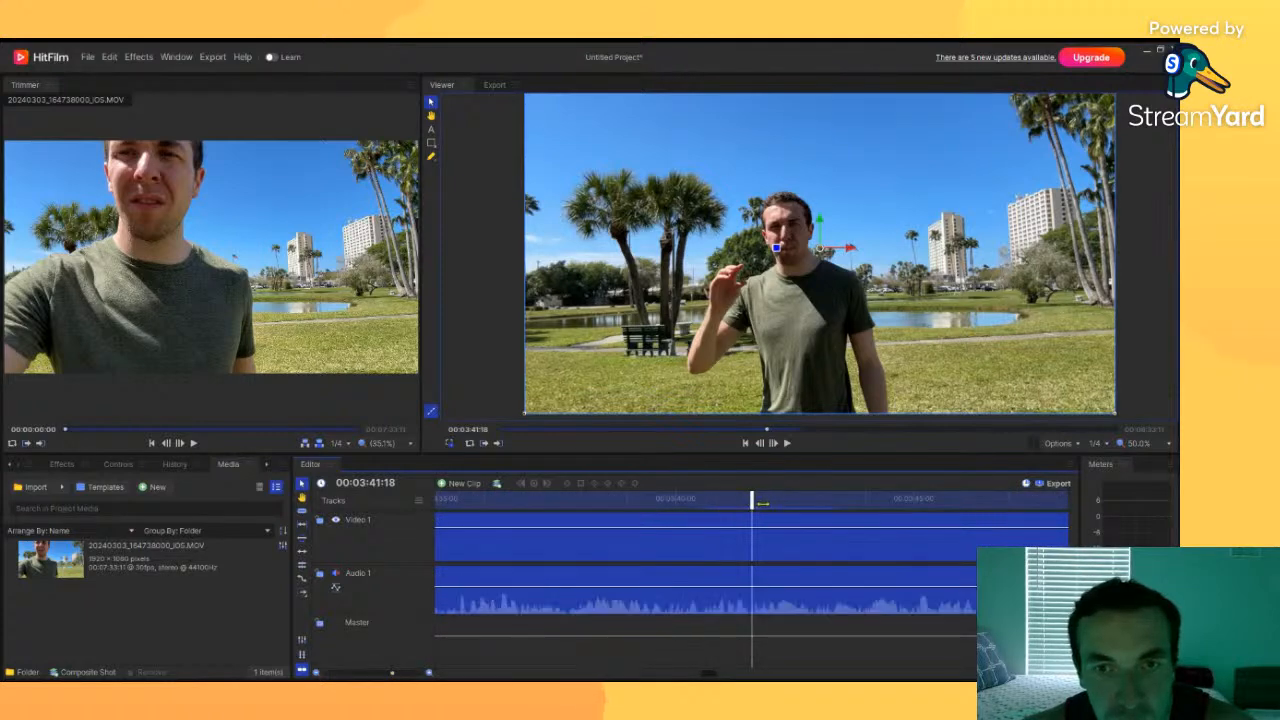
drag(752, 500, 771, 498)
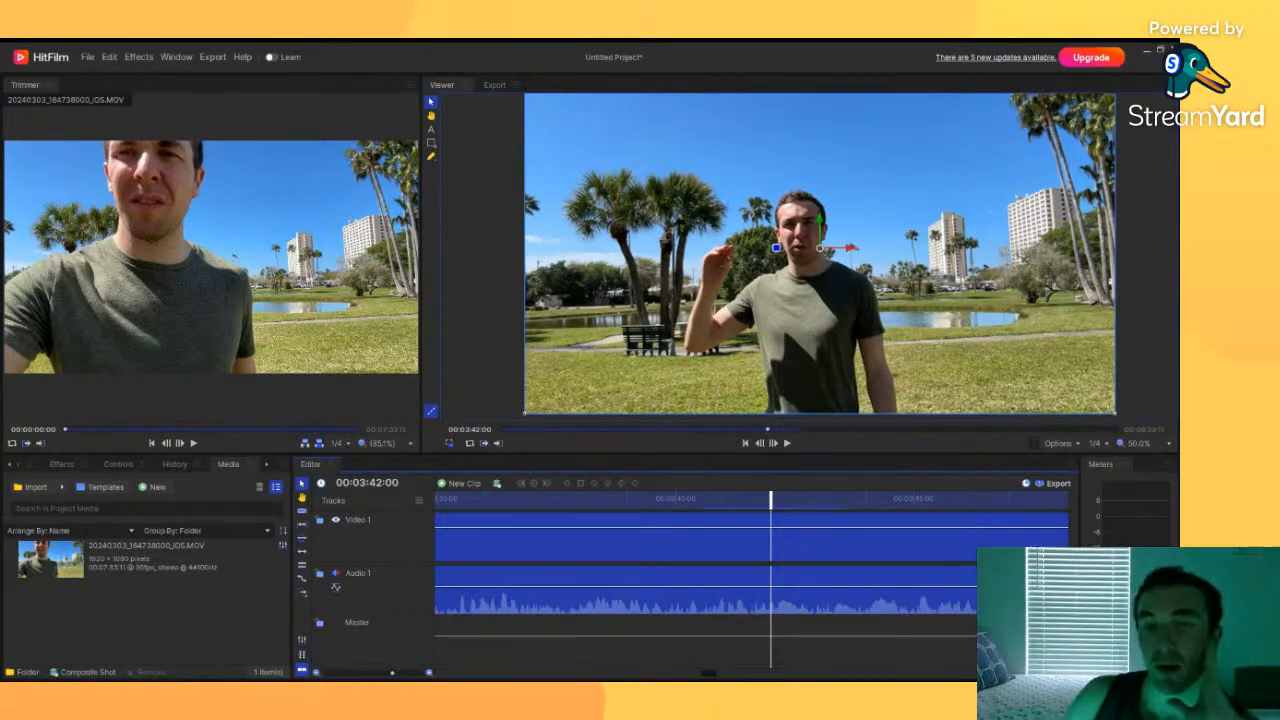
Step: Zoom the timeline in and out while scrubbing through the clip, then play it from the beginning
drag(392, 673, 335, 676)
drag(735, 498, 525, 507)
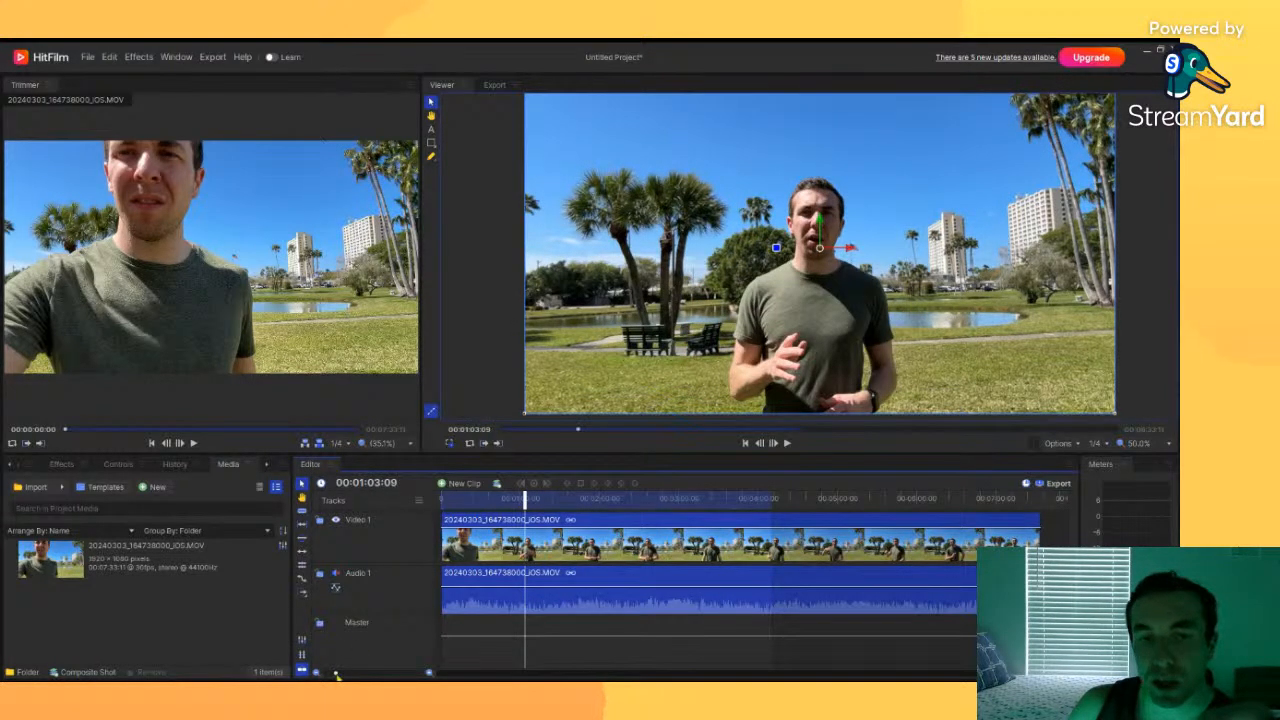
drag(337, 675, 421, 673)
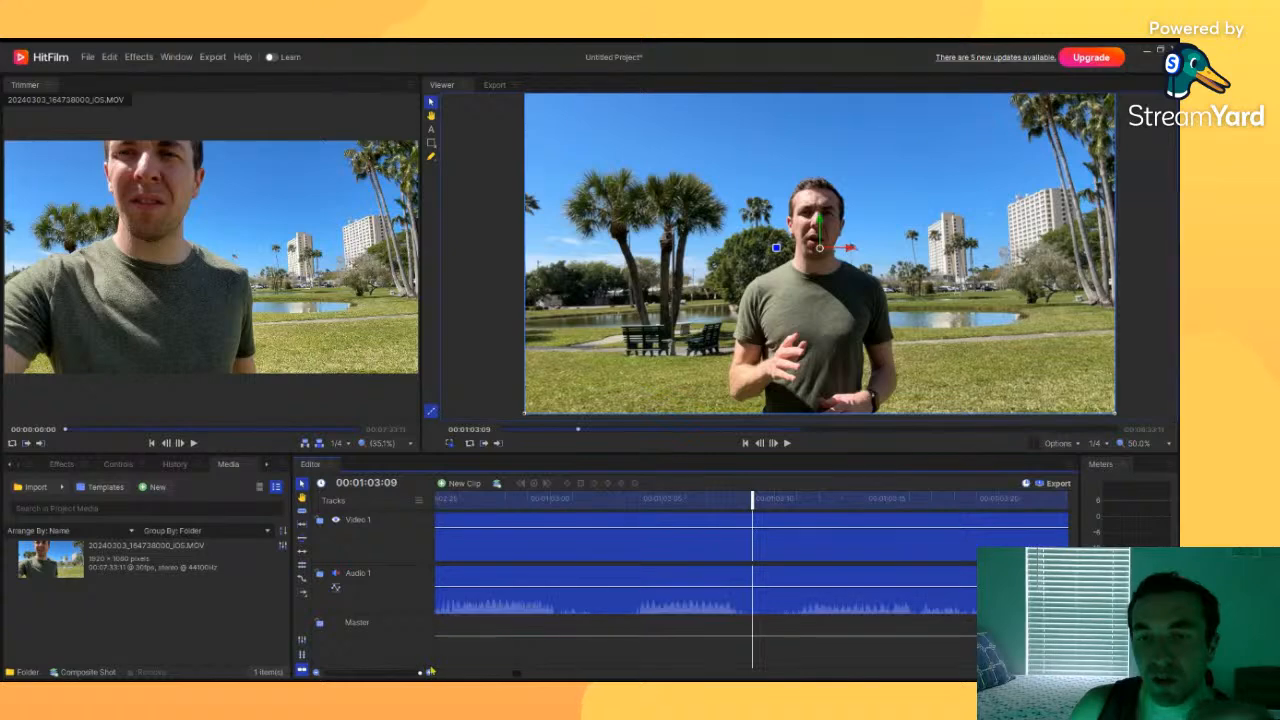
drag(751, 503, 685, 520)
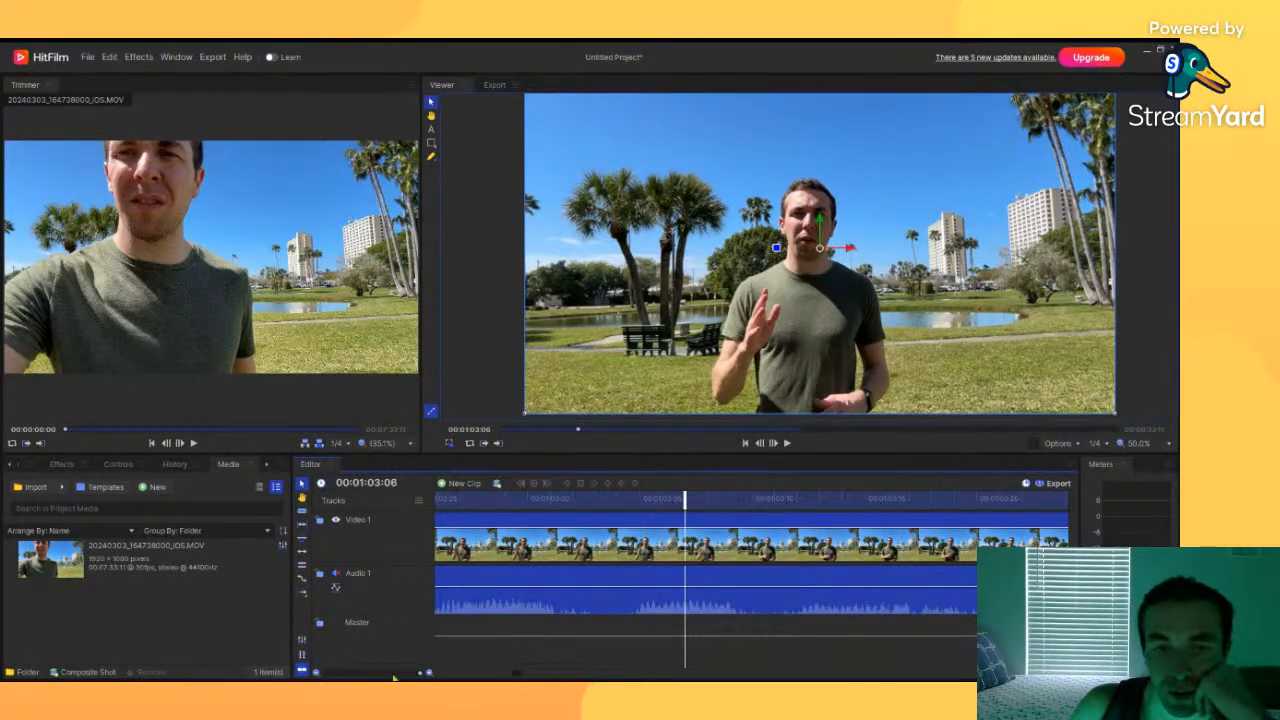
drag(420, 673, 321, 676)
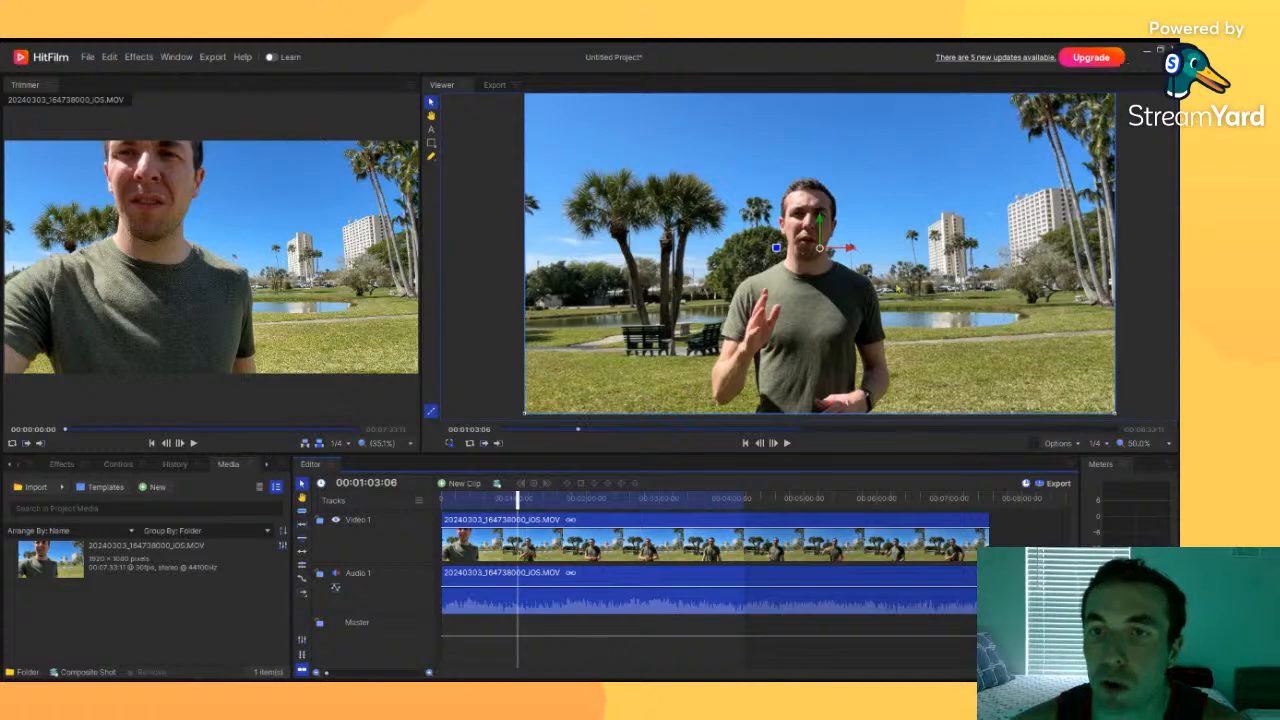
click(466, 308)
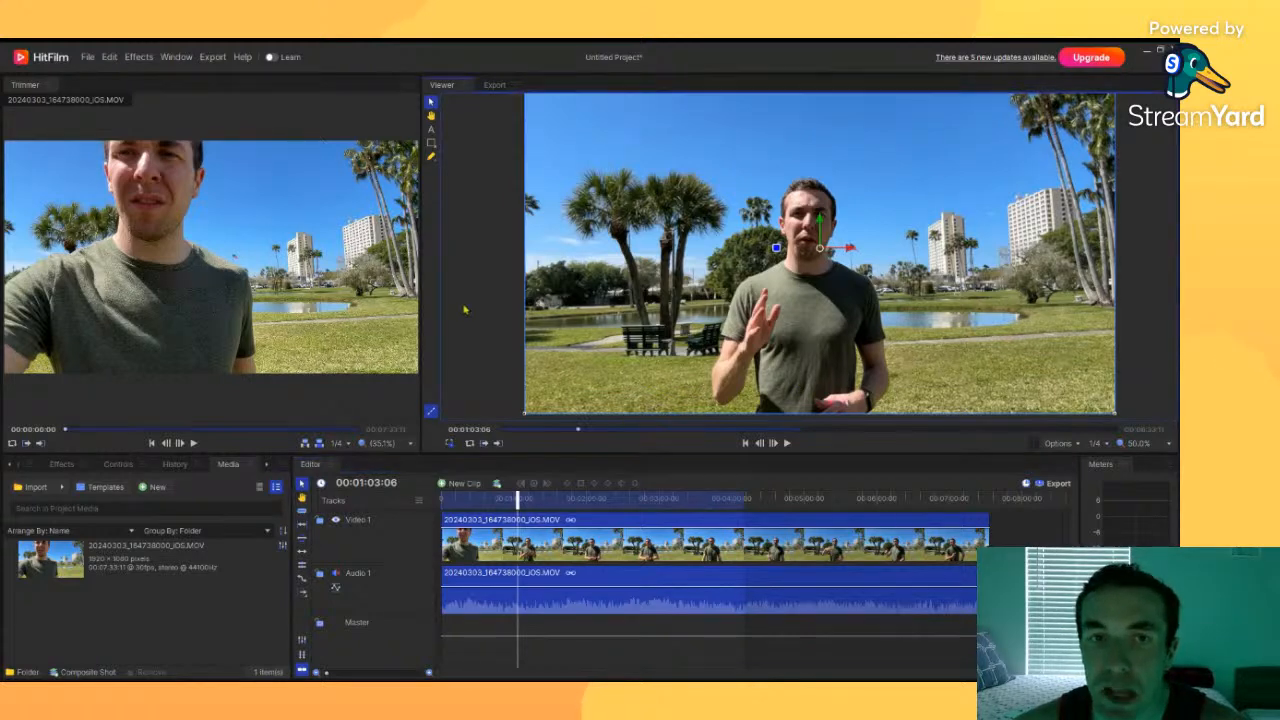
drag(517, 500, 724, 500)
click(752, 549)
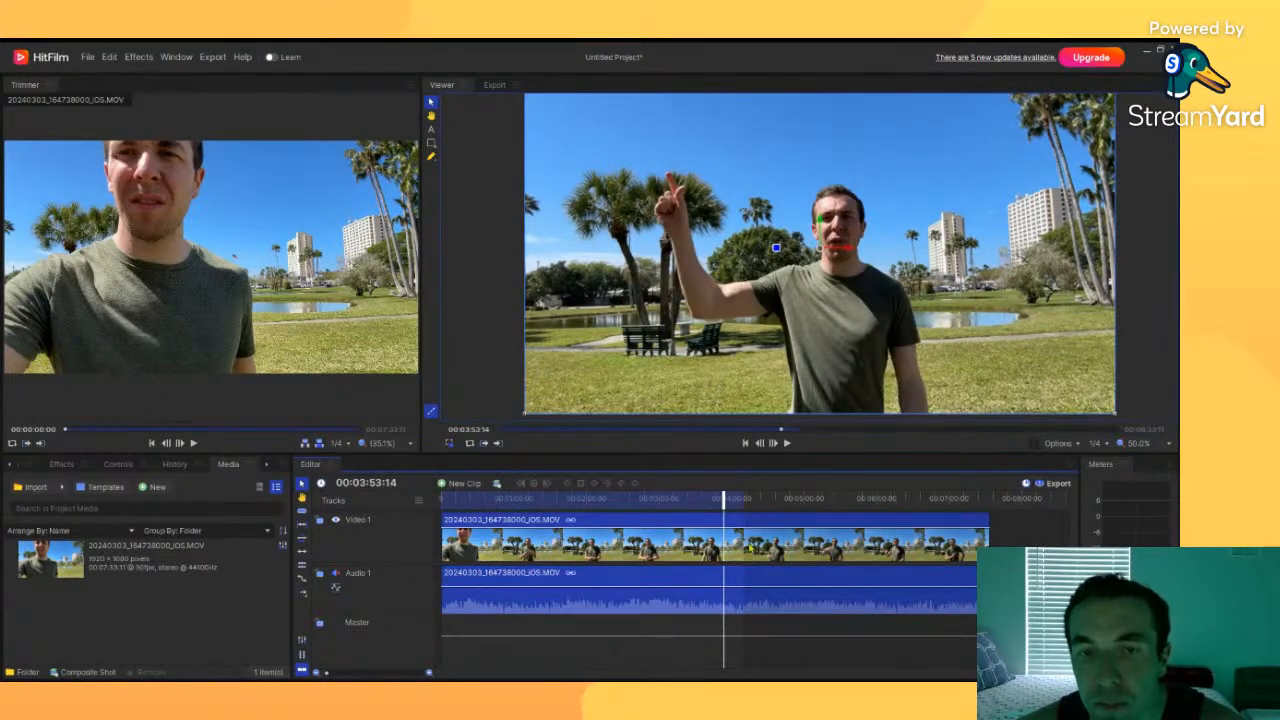
drag(724, 500, 436, 513)
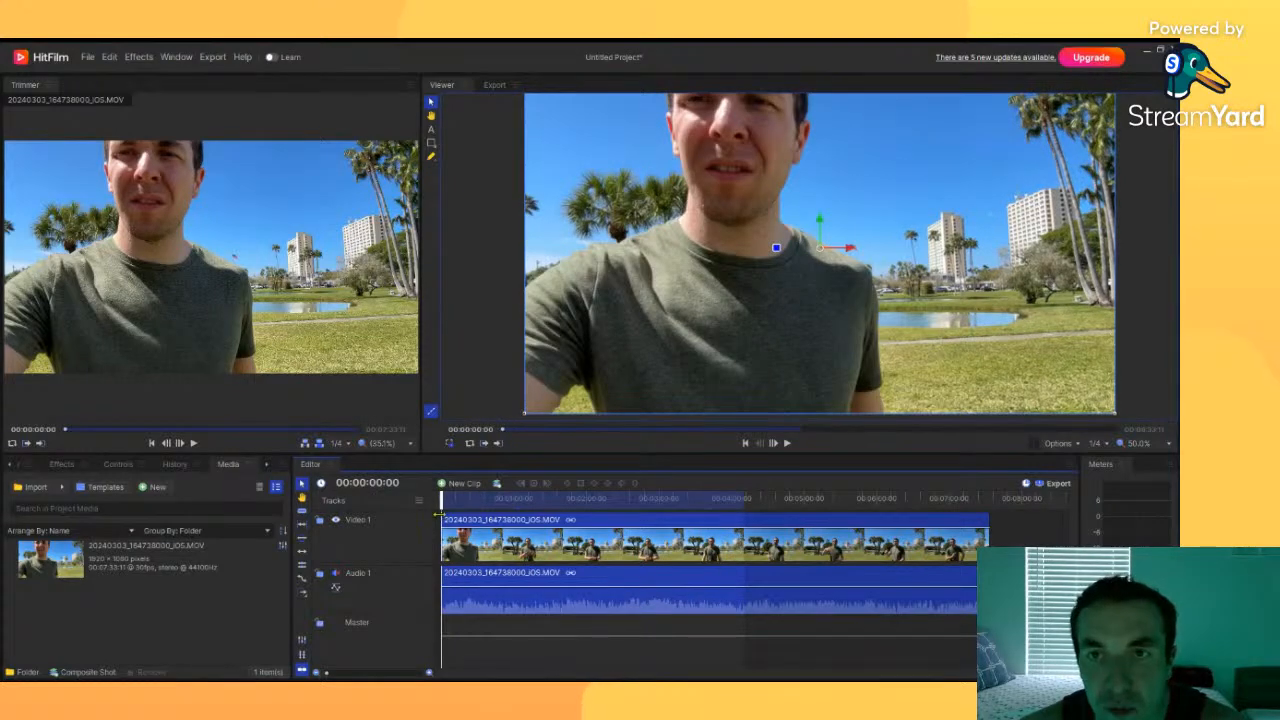
key(space)
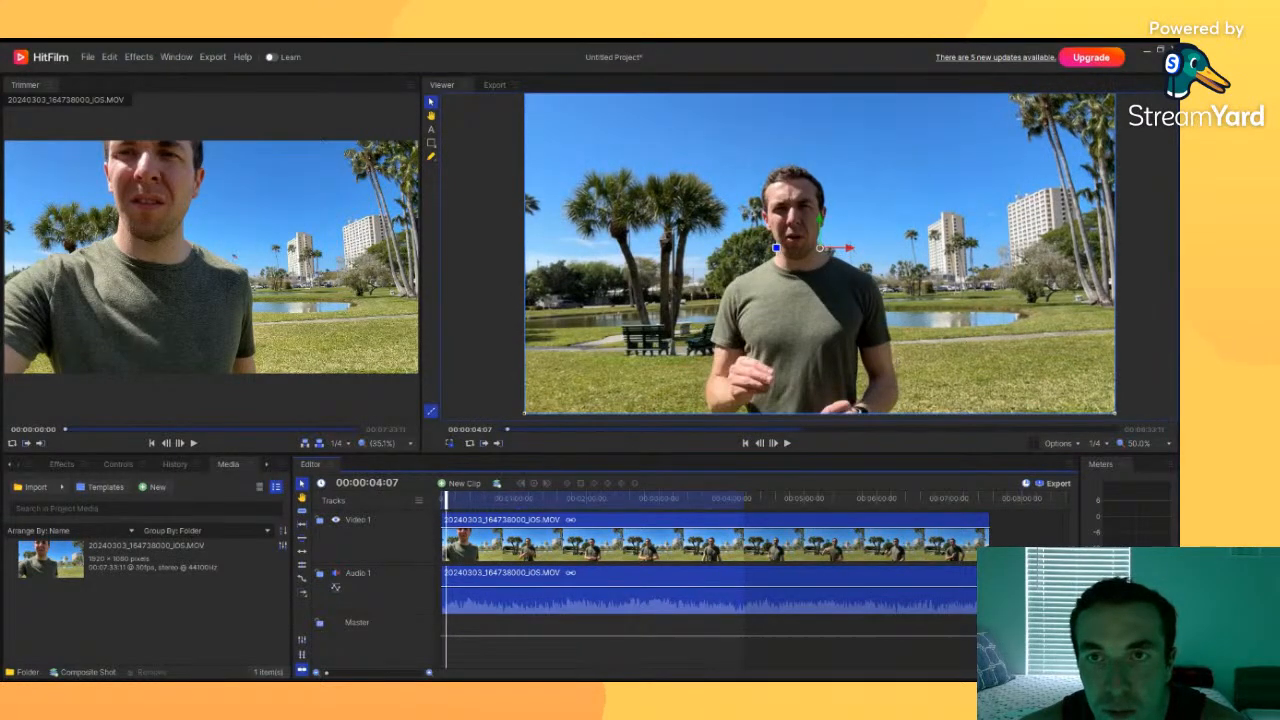
drag(342, 676, 390, 675)
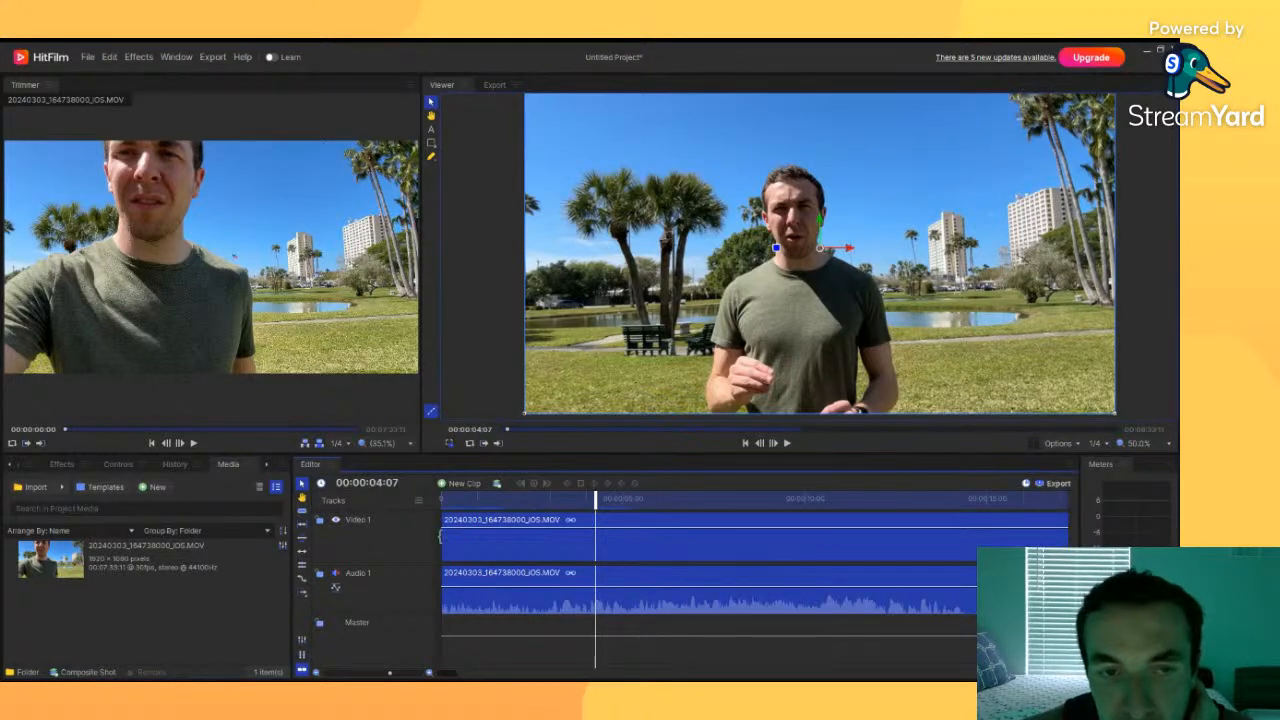
Step: Move the clip later along the timeline and back to the start
drag(440, 537, 510, 546)
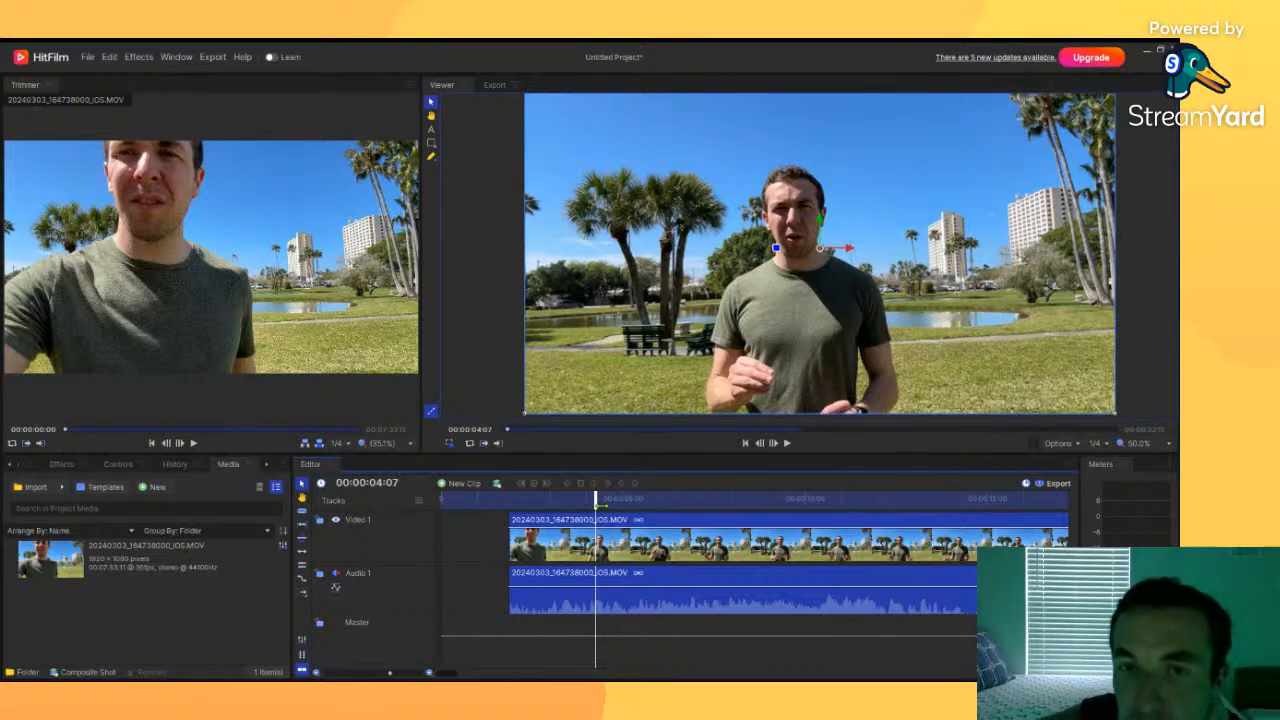
drag(500, 498, 577, 498)
drag(545, 543, 472, 543)
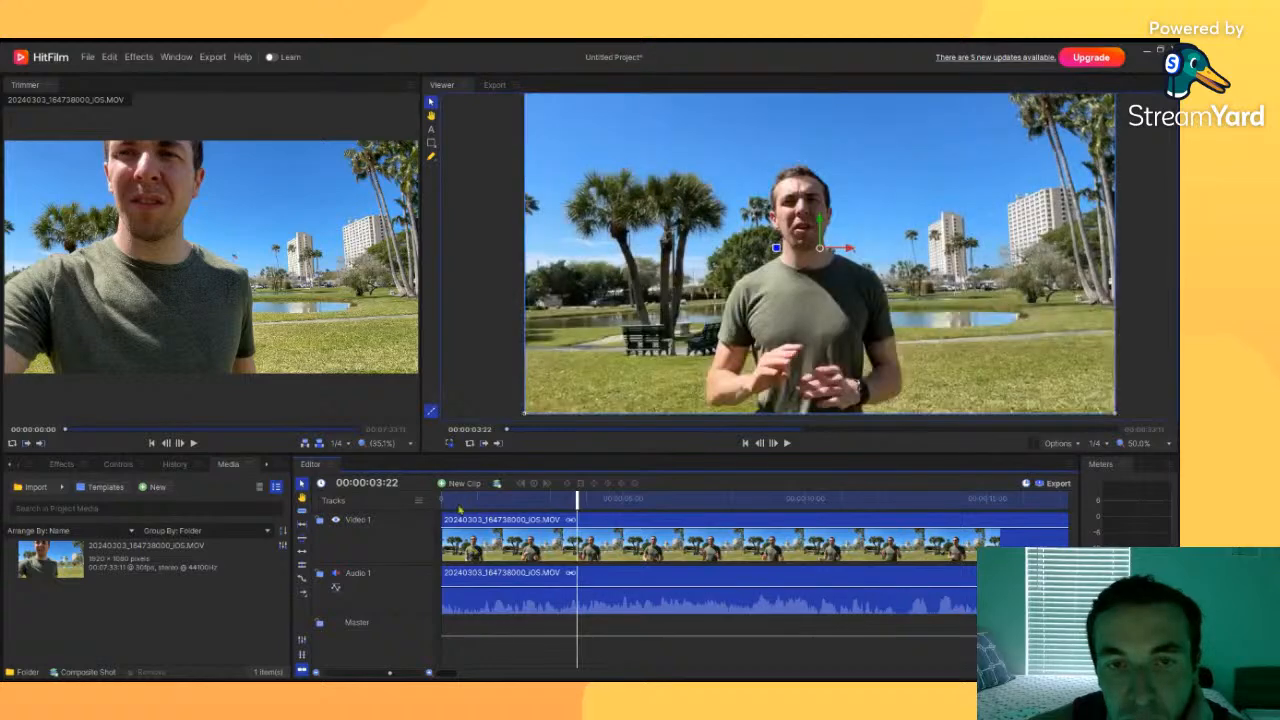
click(440, 498)
mouse_move(441, 498)
mouse_down()
mouse_move(475, 498)
mouse_move(437, 493)
mouse_up()
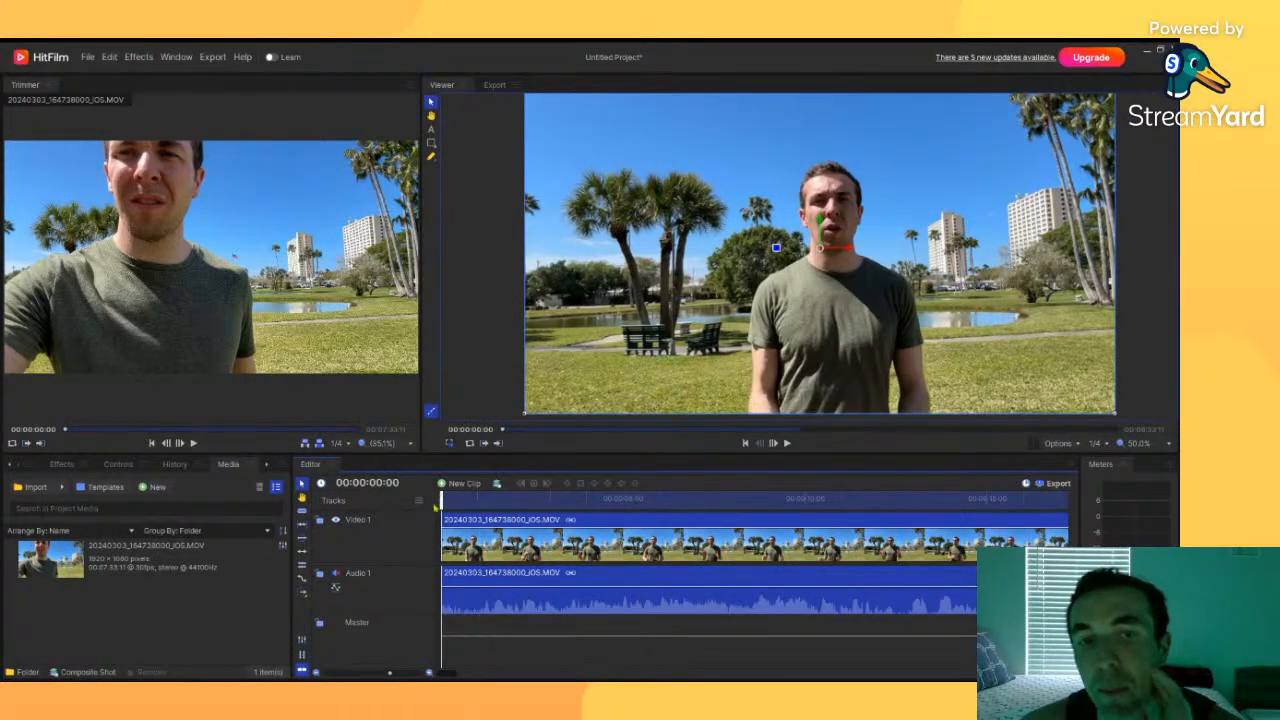
key(ctrl+z)
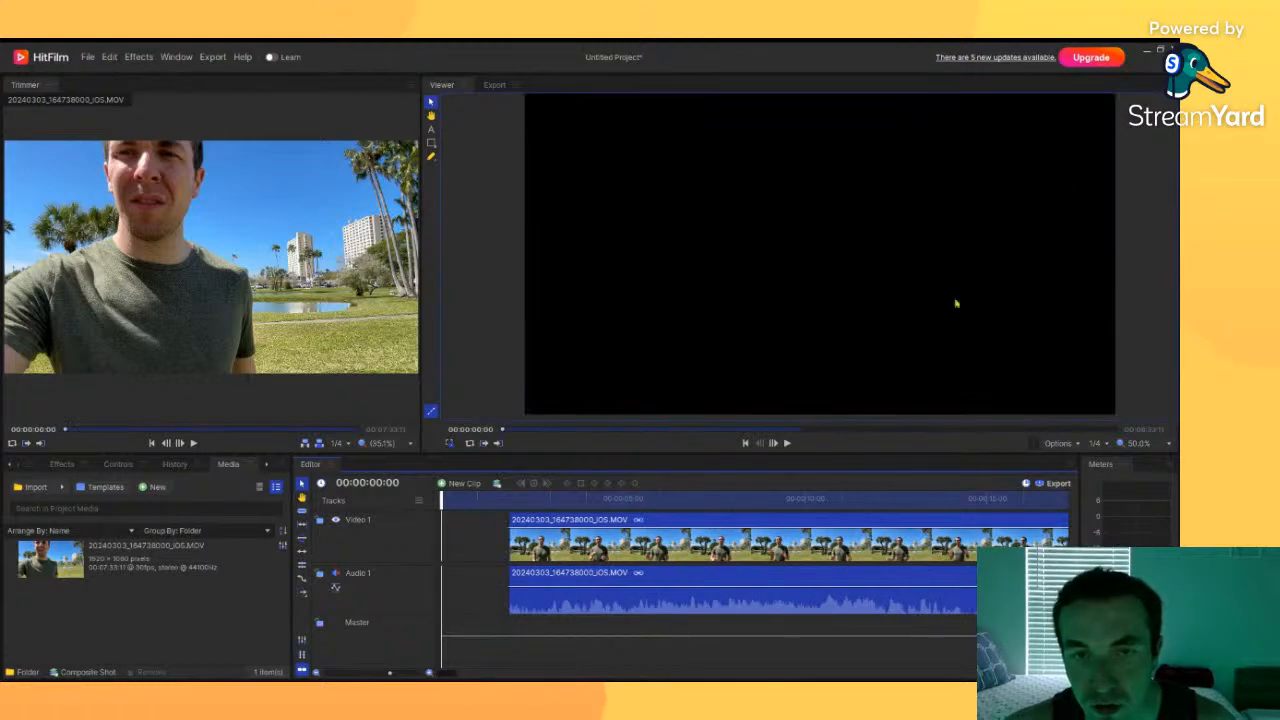
drag(442, 493, 553, 485)
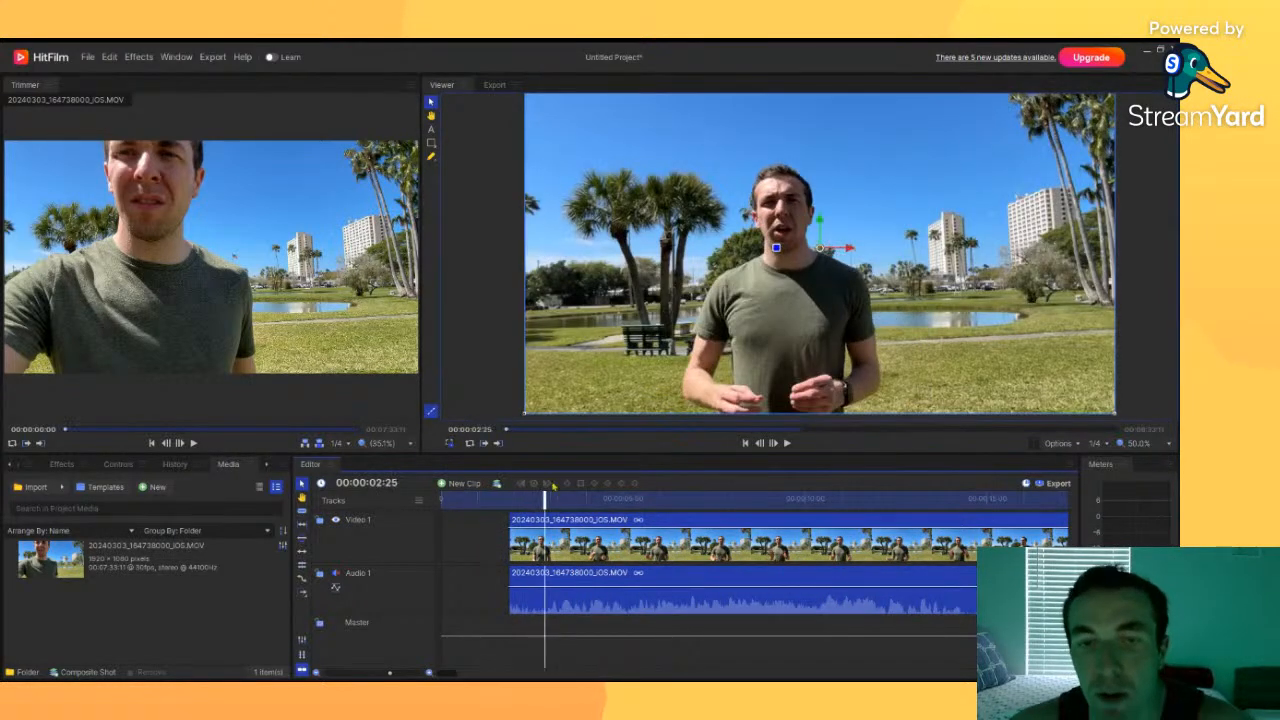
drag(504, 550, 440, 551)
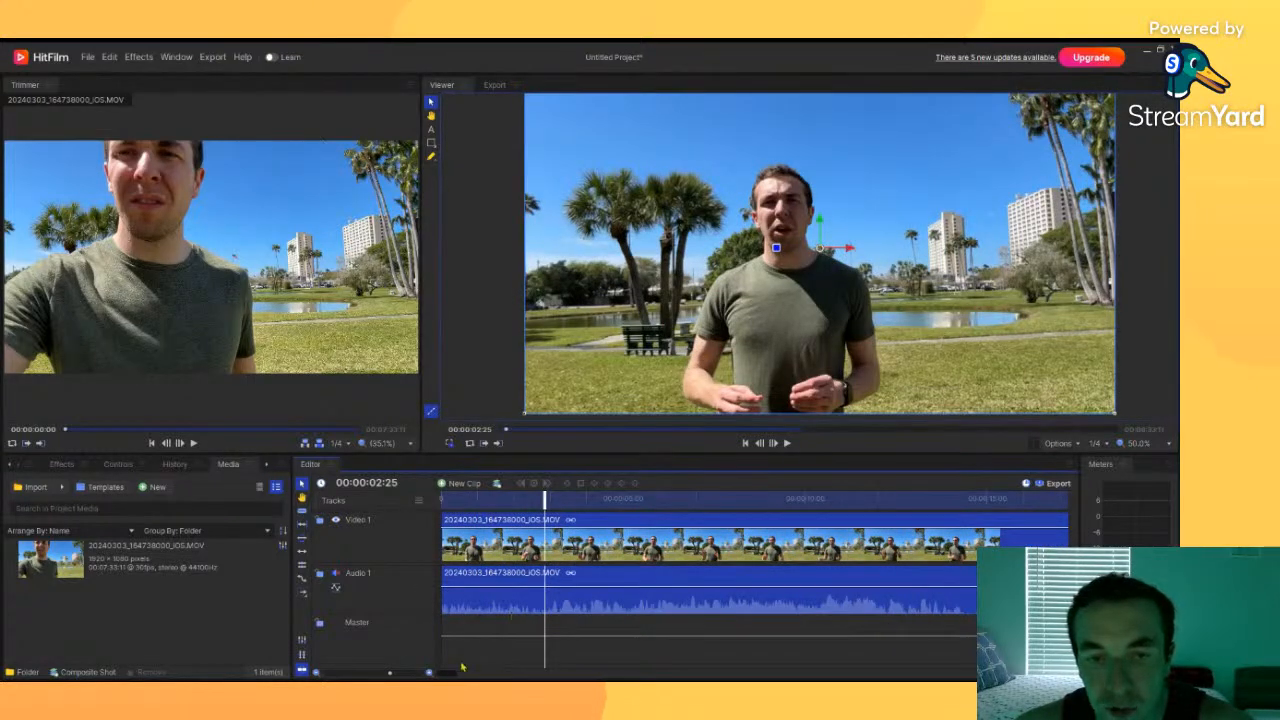
Step: Zoom out the timeline and scrub the playhead across the clip to about 00:02:31:28
drag(393, 674, 326, 675)
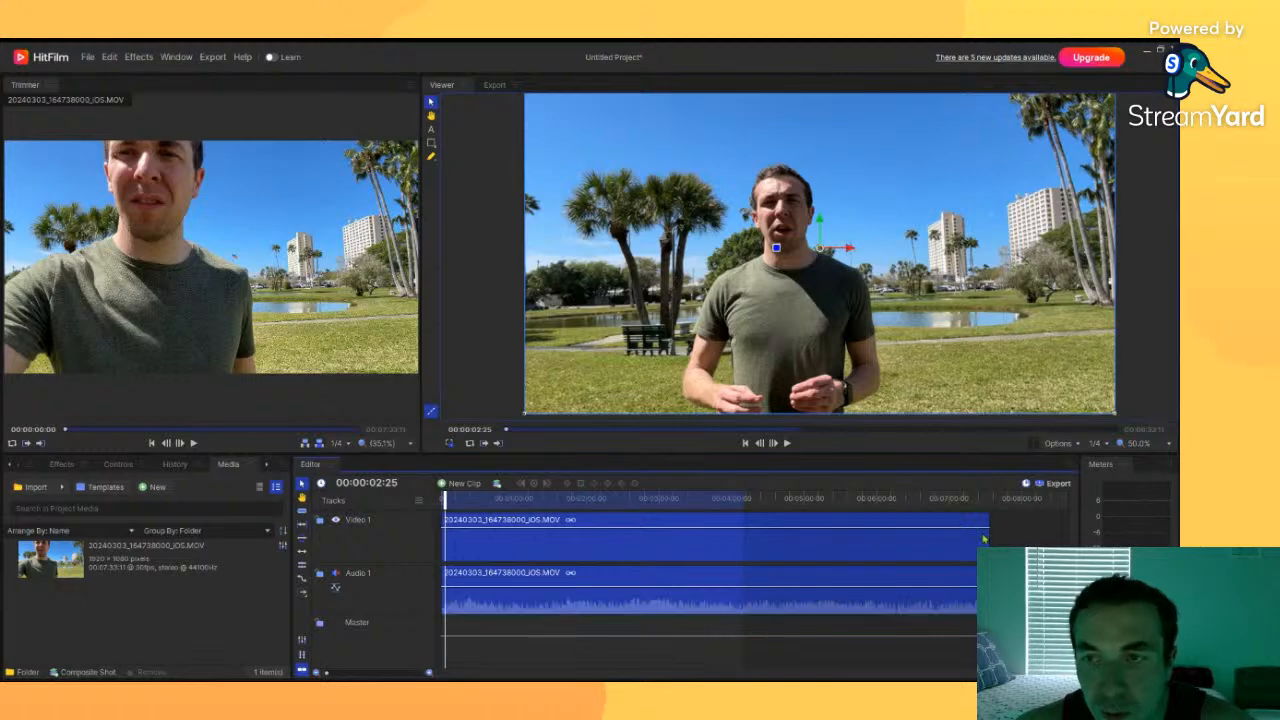
click(979, 500)
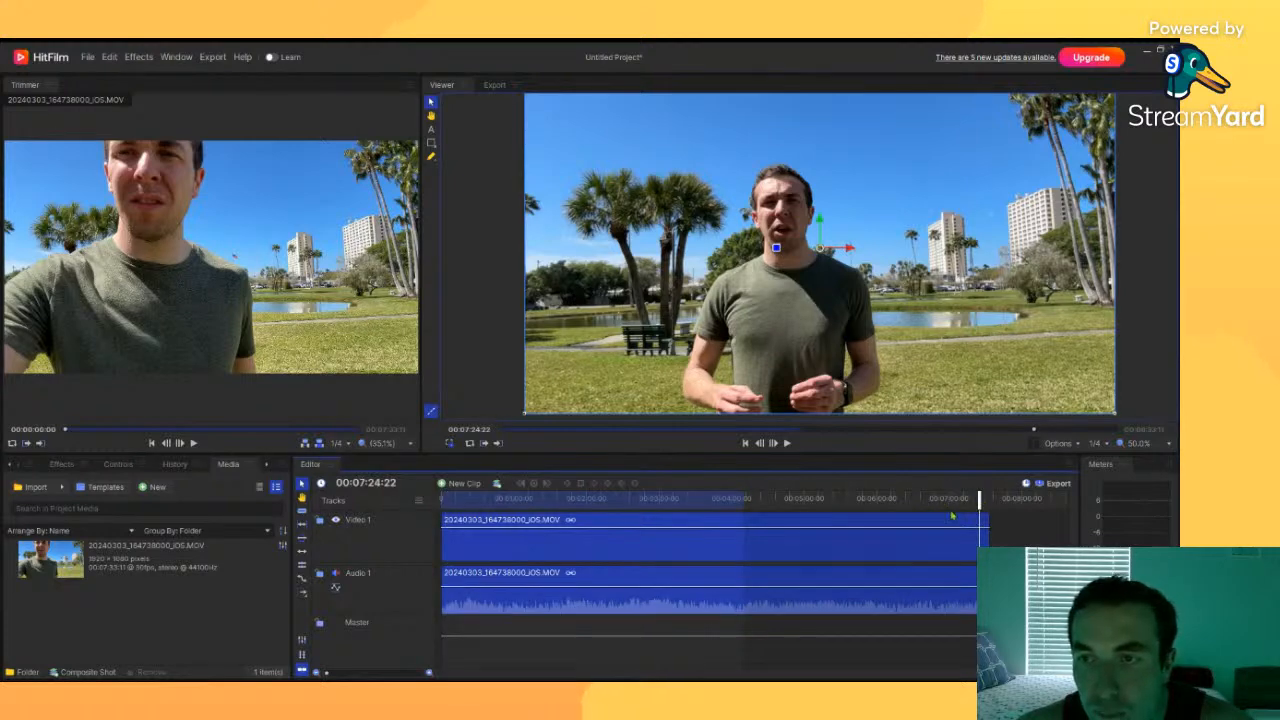
drag(988, 535, 948, 500)
mouse_move(989, 542)
mouse_down()
mouse_move(949, 545)
mouse_move(951, 558)
mouse_move(957, 543)
mouse_move(990, 543)
mouse_up()
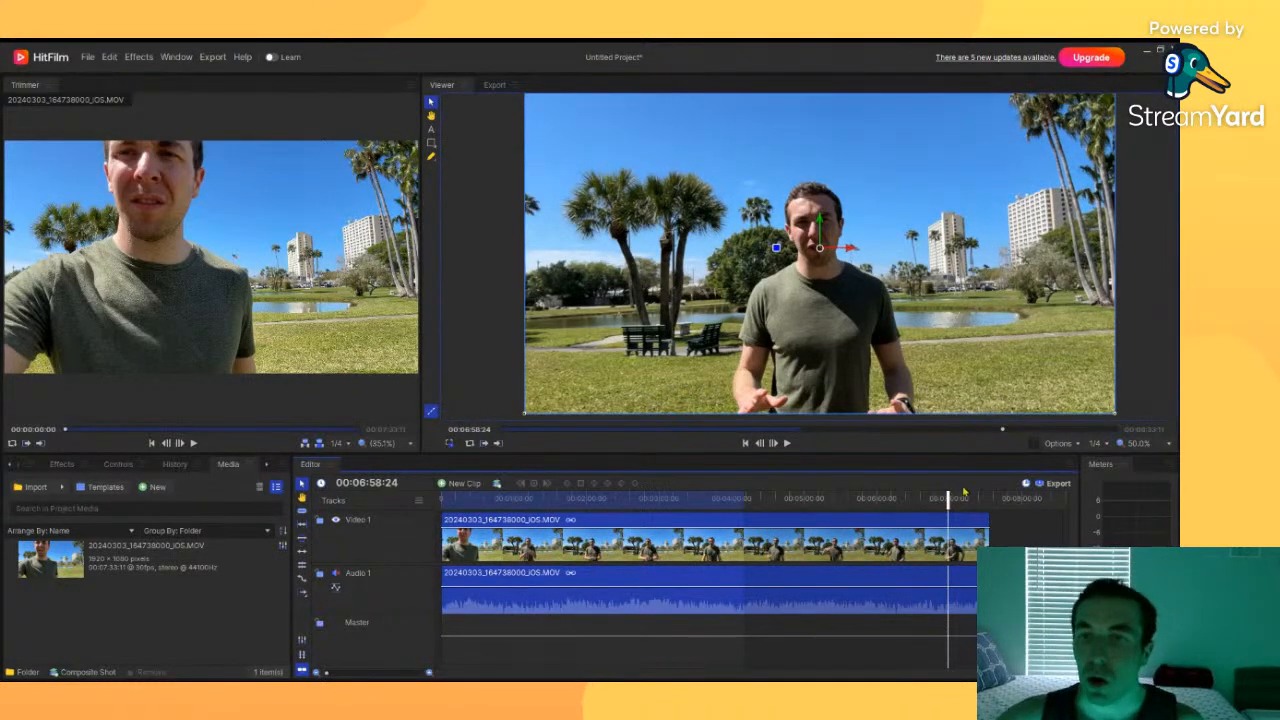
drag(948, 500, 666, 500)
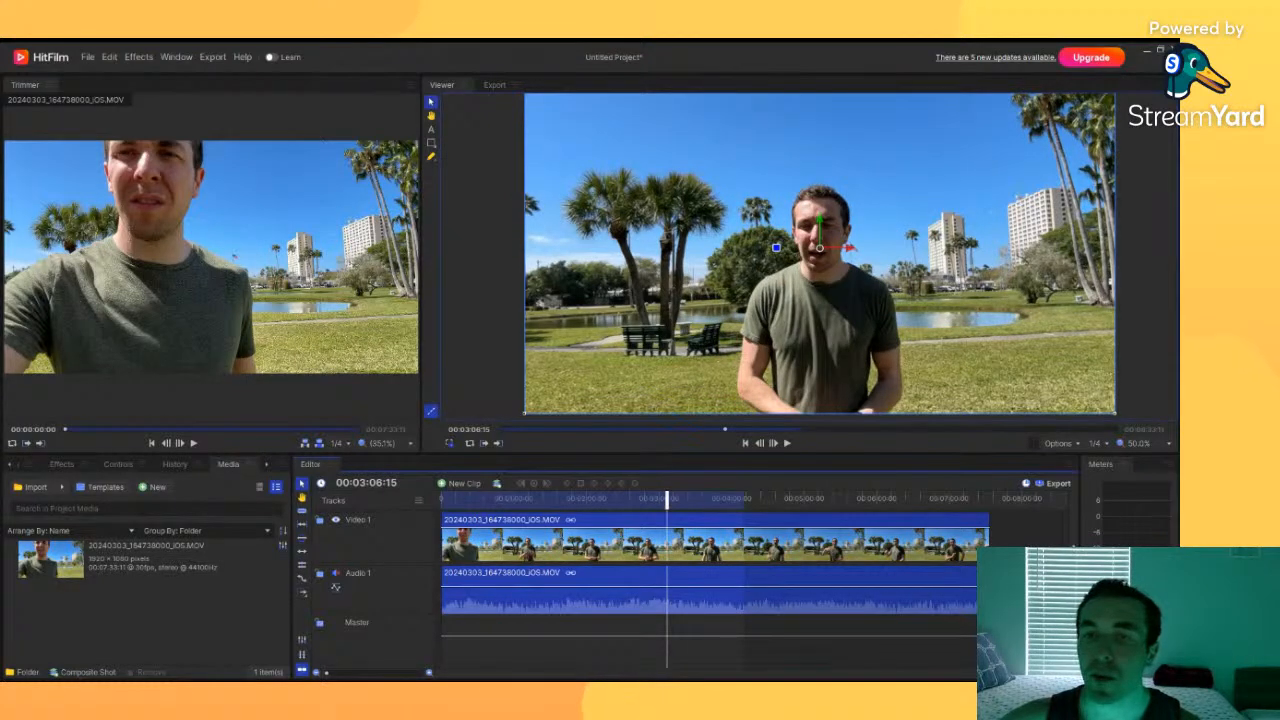
drag(669, 497, 625, 496)
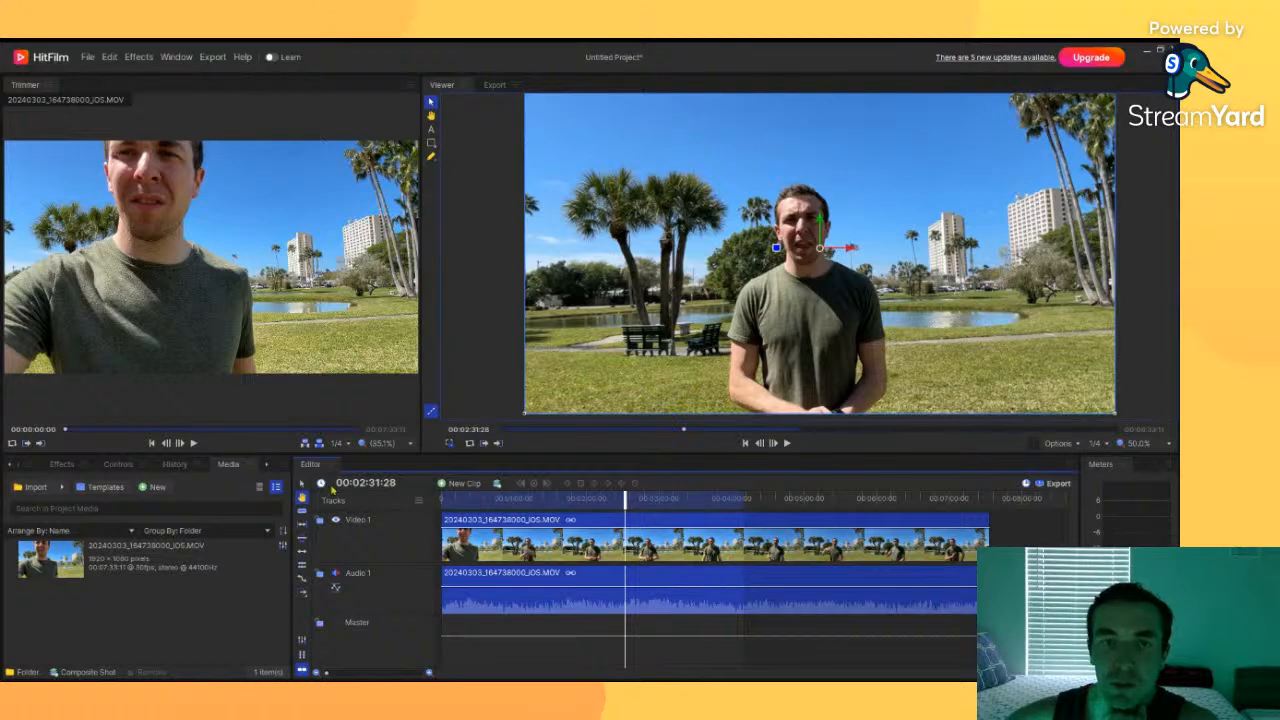
Step: Try repositioning the clip in the viewer, undoing each move
drag(838, 318, 717, 281)
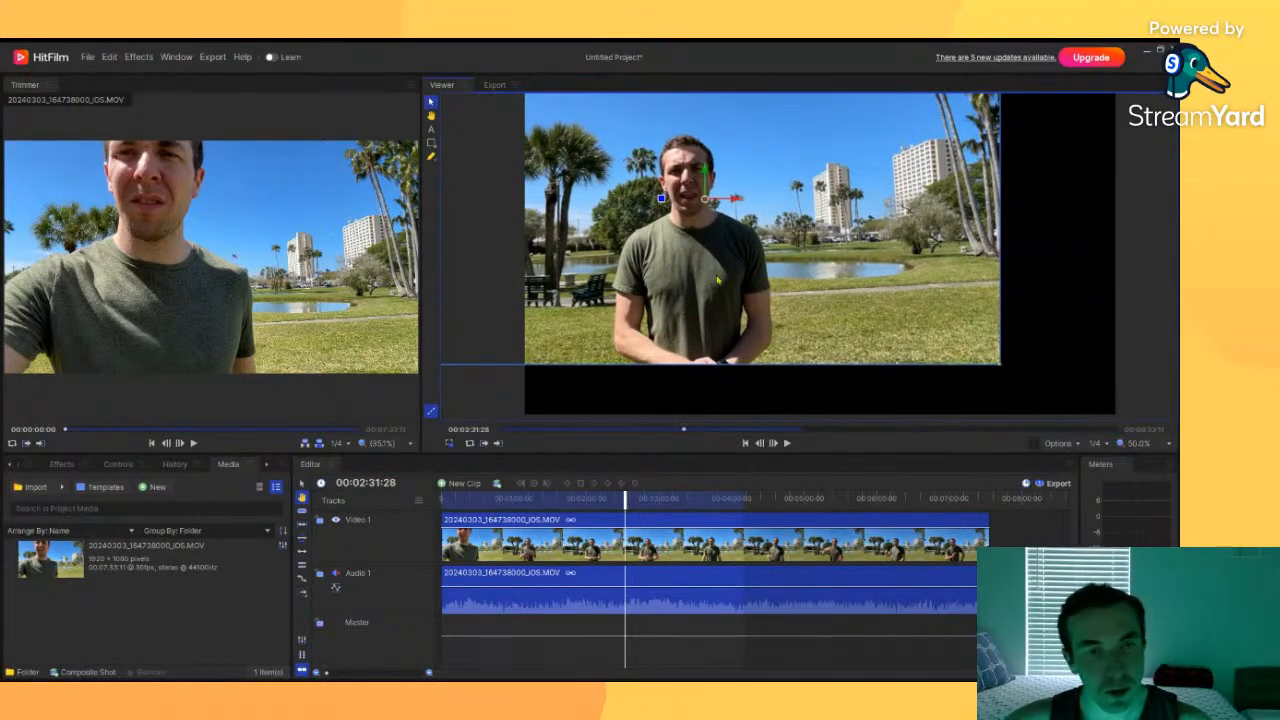
key(ctrl+z)
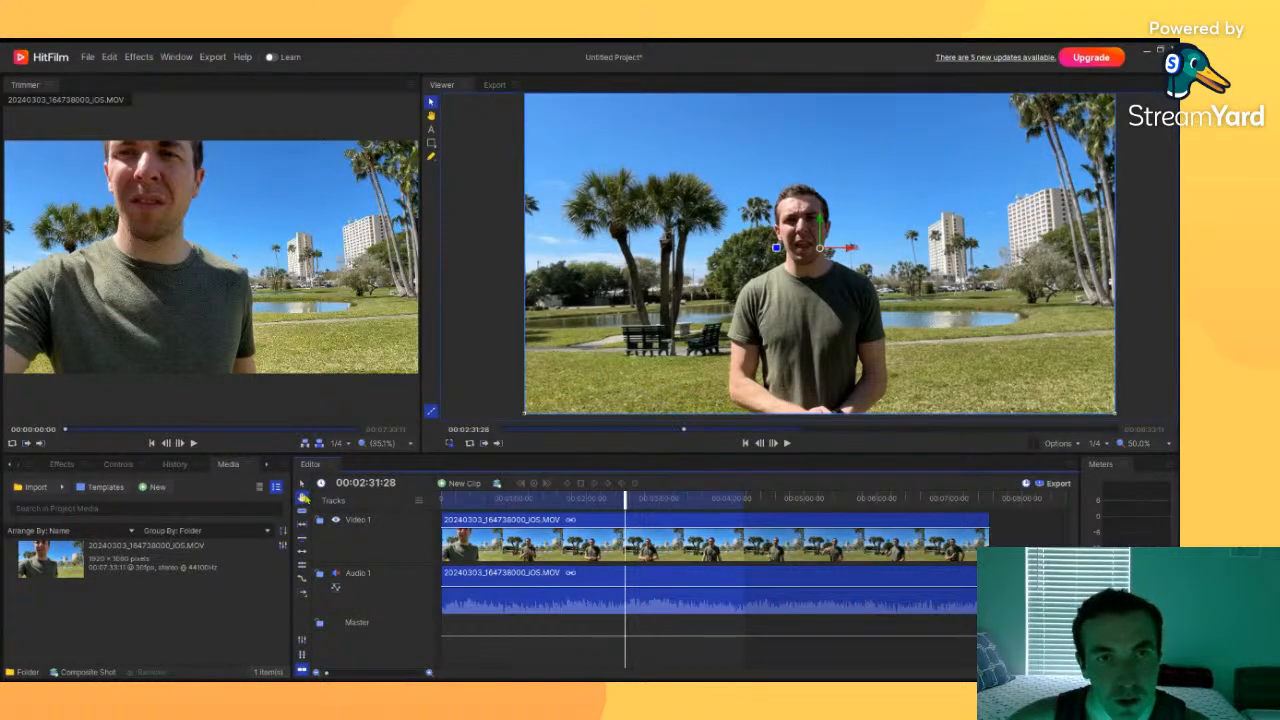
drag(773, 300, 711, 260)
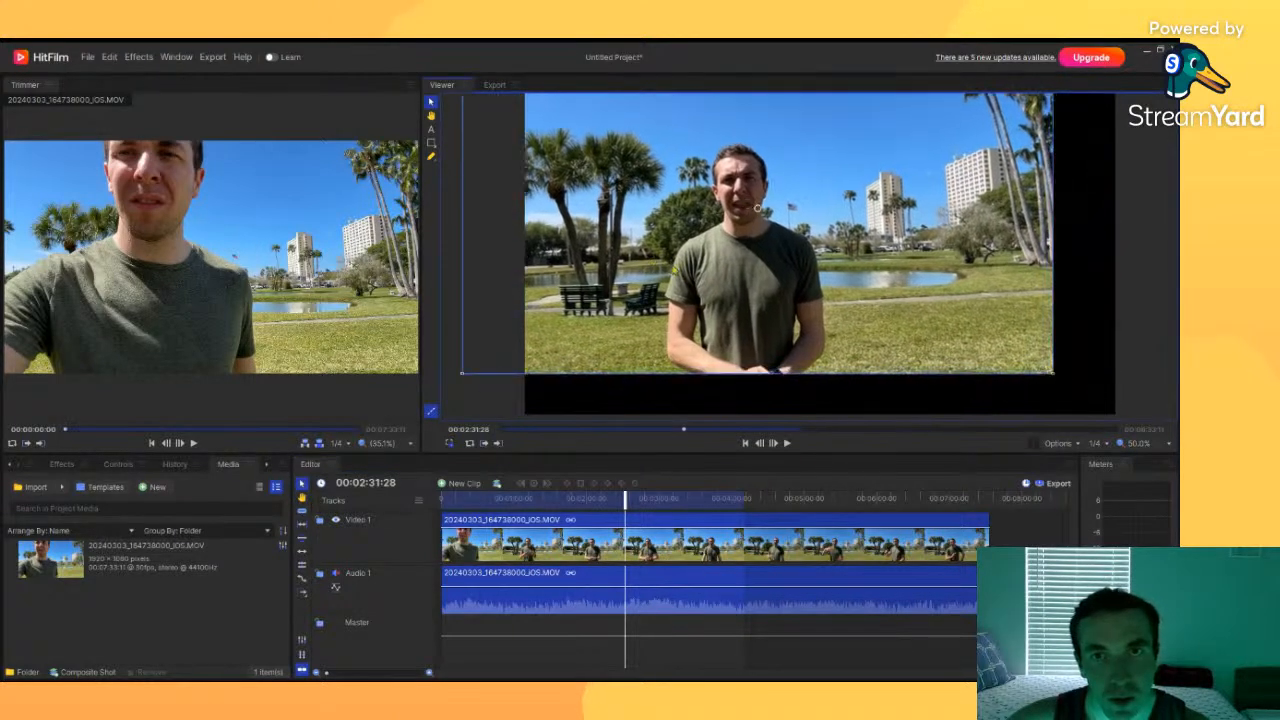
key(ctrl+z)
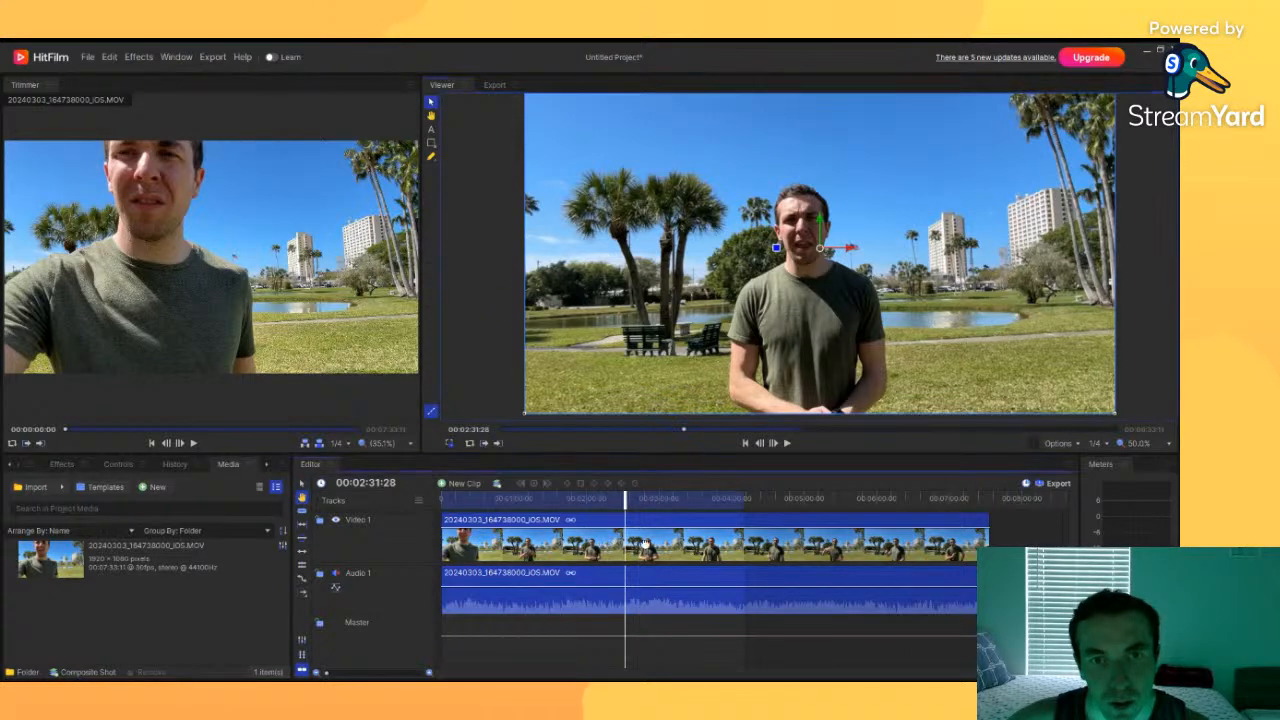
Step: Split the clip on the timeline with the Slice tool at about 00:02:22:08
drag(633, 547, 811, 548)
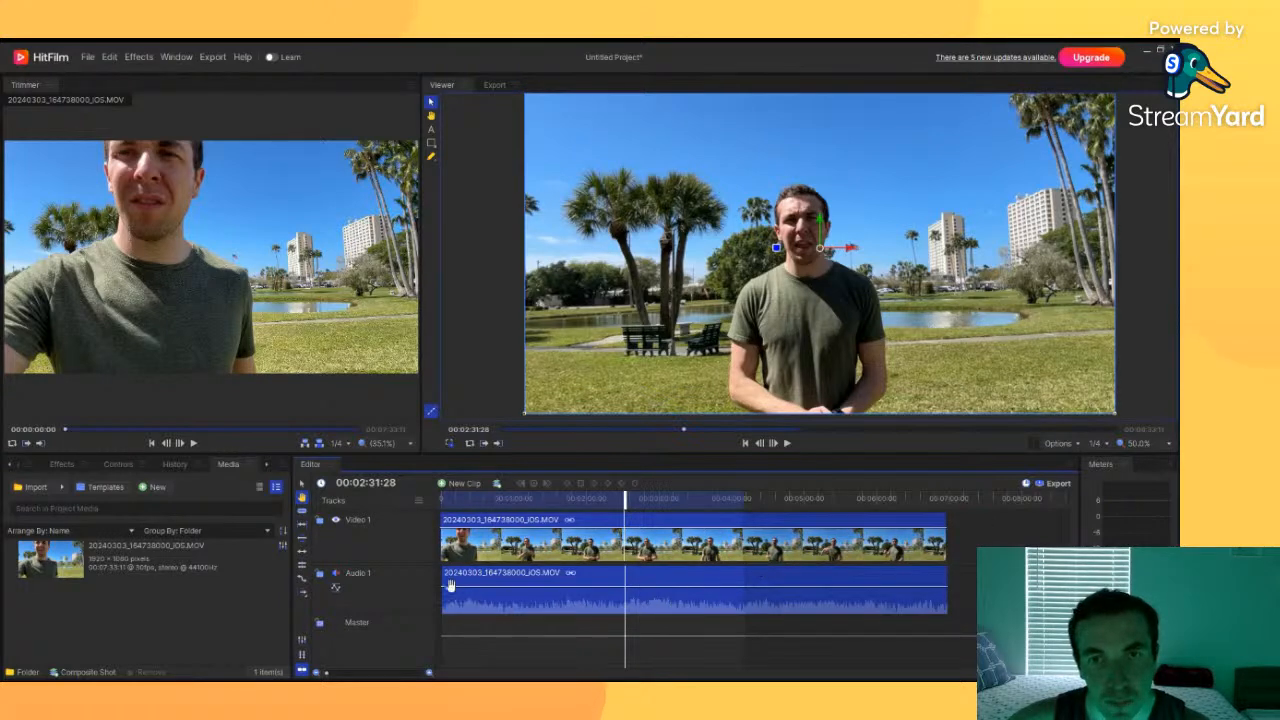
click(302, 512)
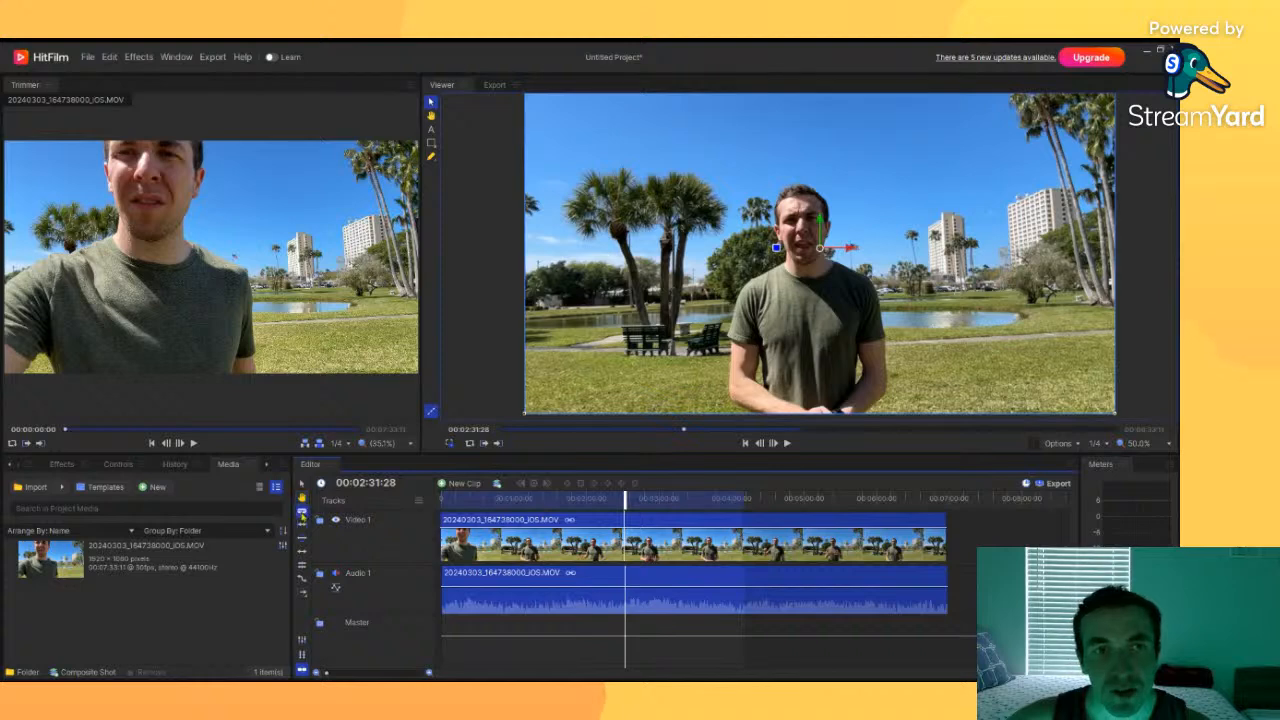
drag(630, 501, 619, 504)
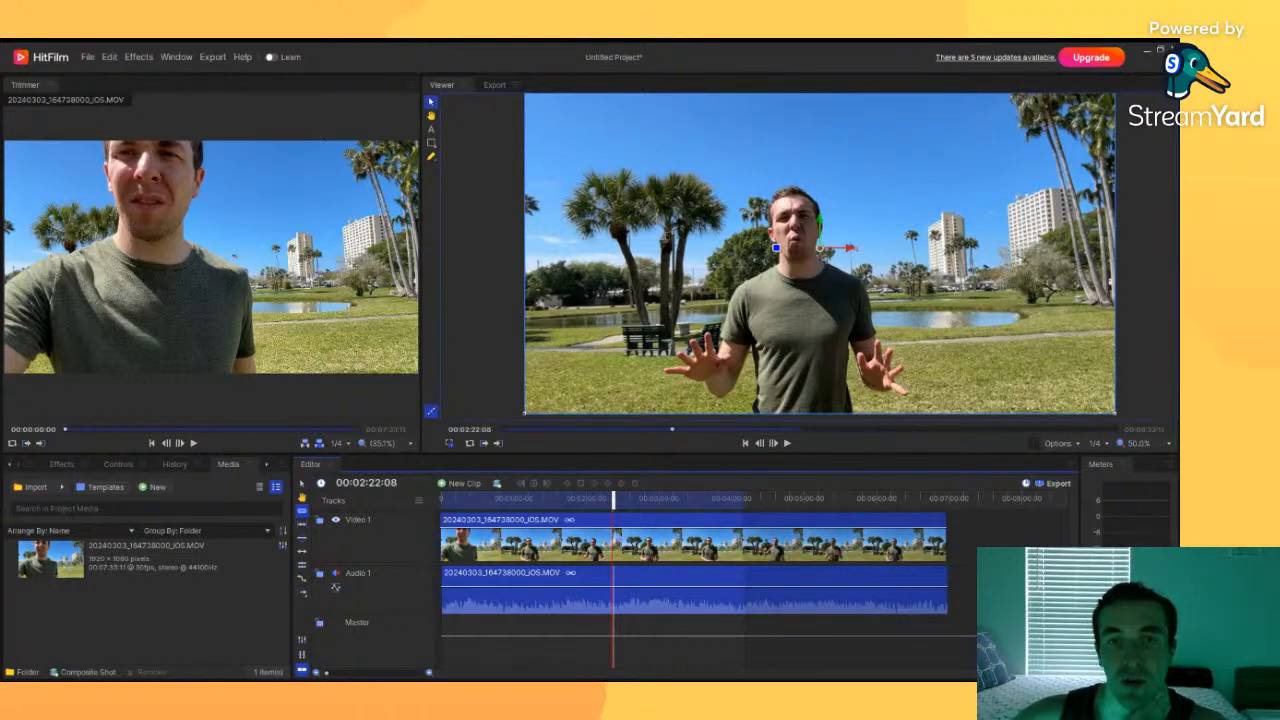
click(614, 565)
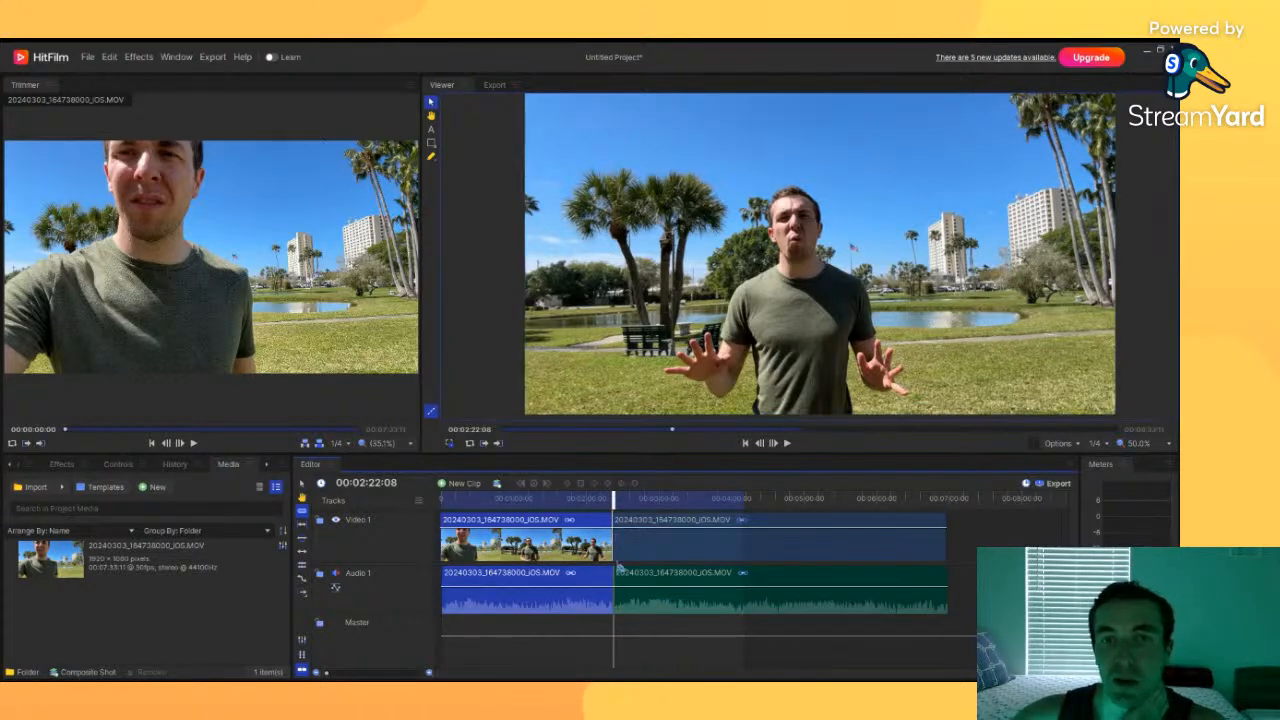
Step: Select the segment after the cut and nudge it along the timeline
click(302, 484)
click(678, 547)
mouse_move(678, 547)
mouse_down()
mouse_move(790, 547)
mouse_move(702, 549)
mouse_up()
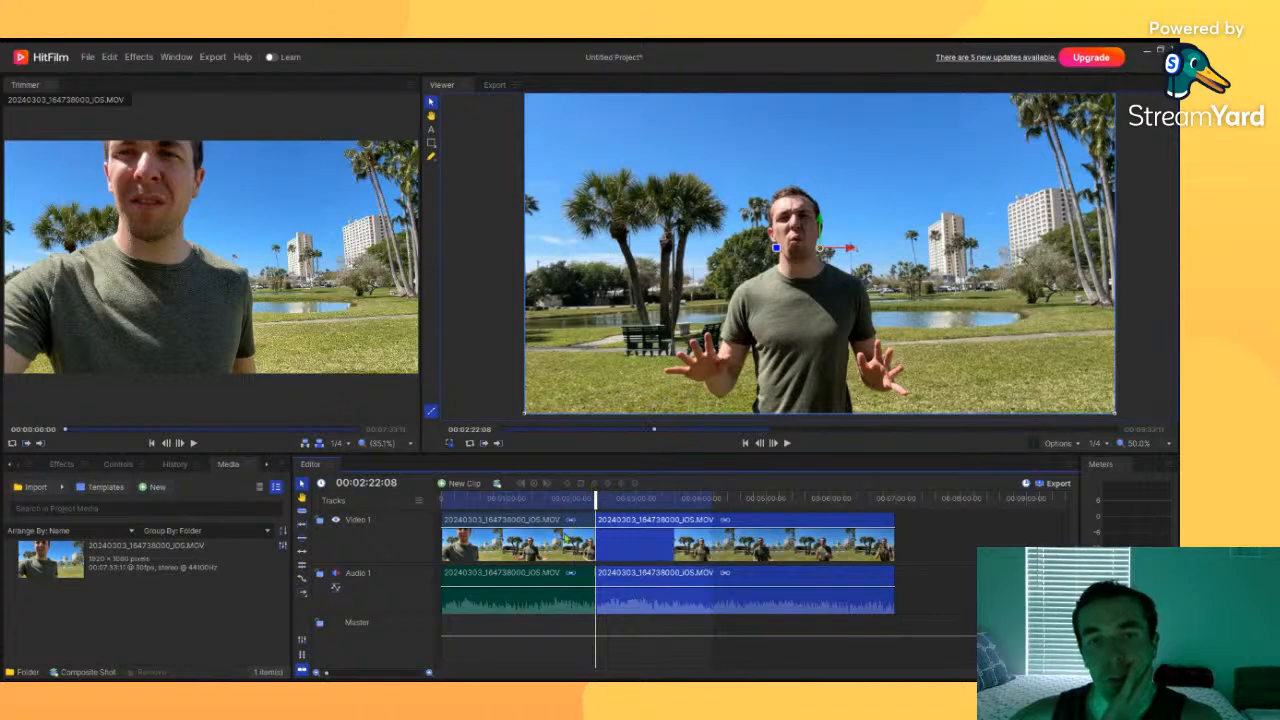
click(560, 540)
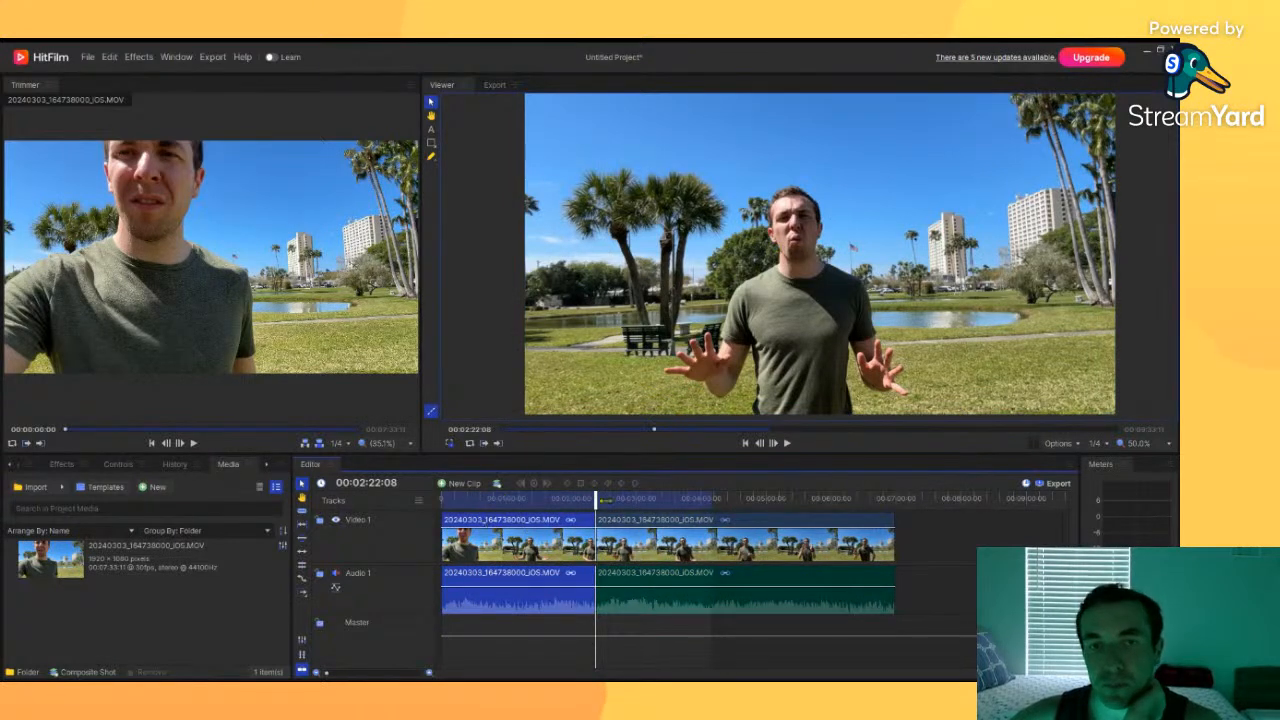
Step: Slice the clip again at about 00:03:13:11, then scrub the playhead to about 00:05:59:28
drag(603, 500, 653, 497)
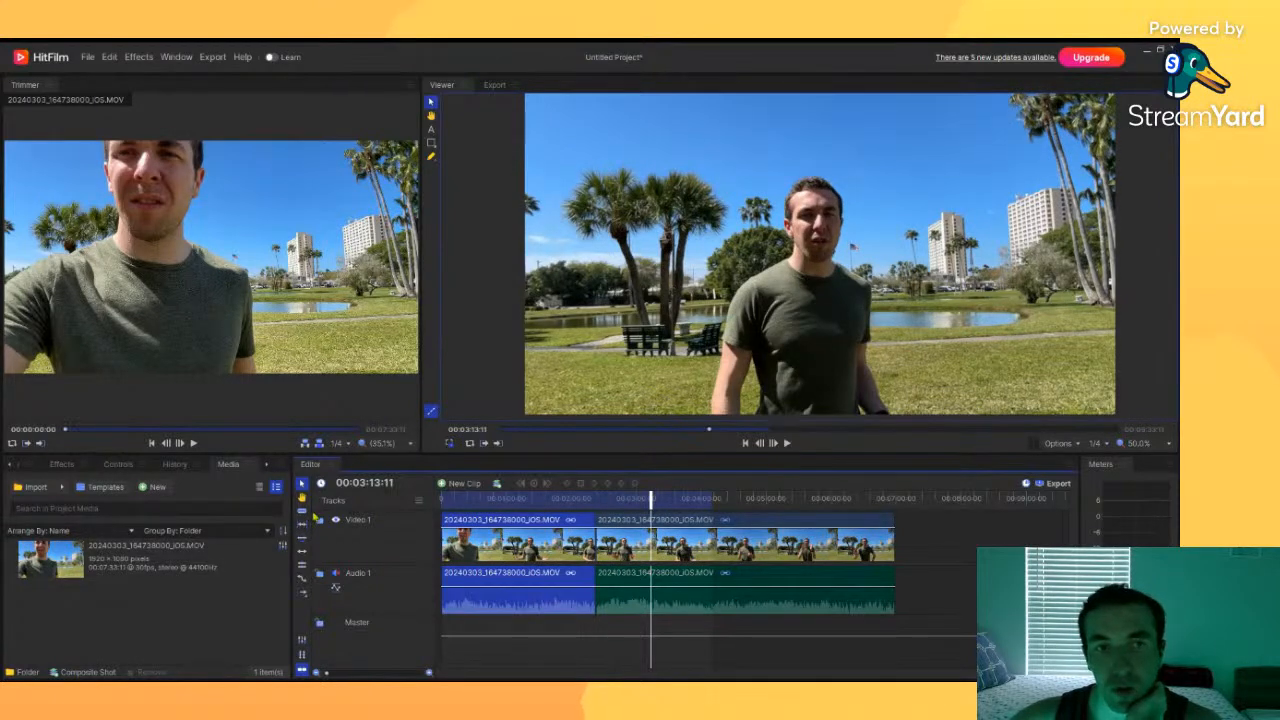
click(303, 512)
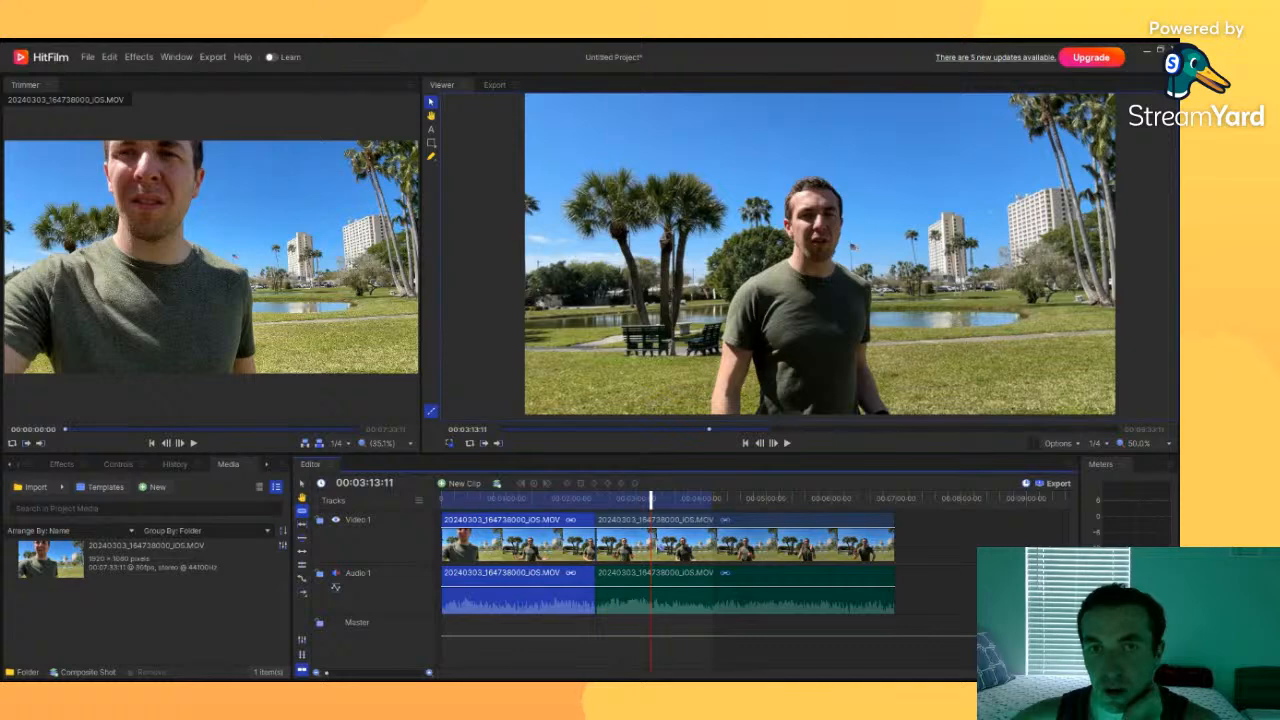
click(651, 541)
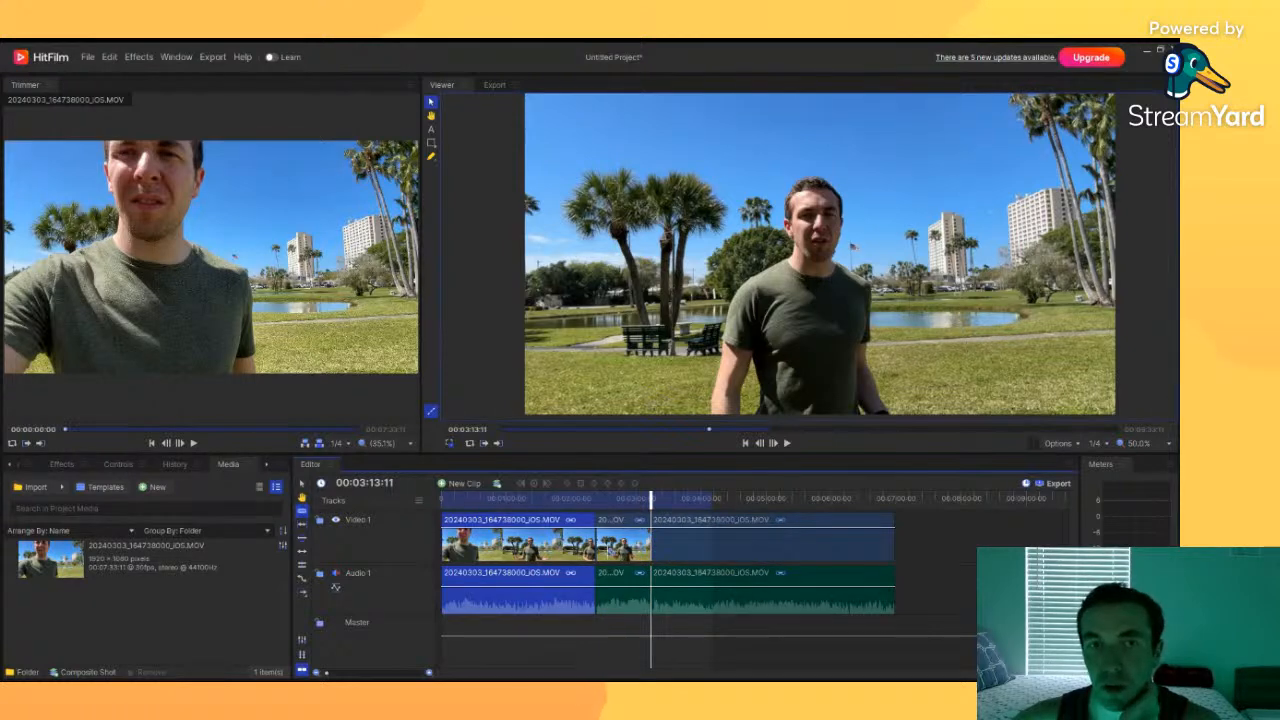
click(301, 485)
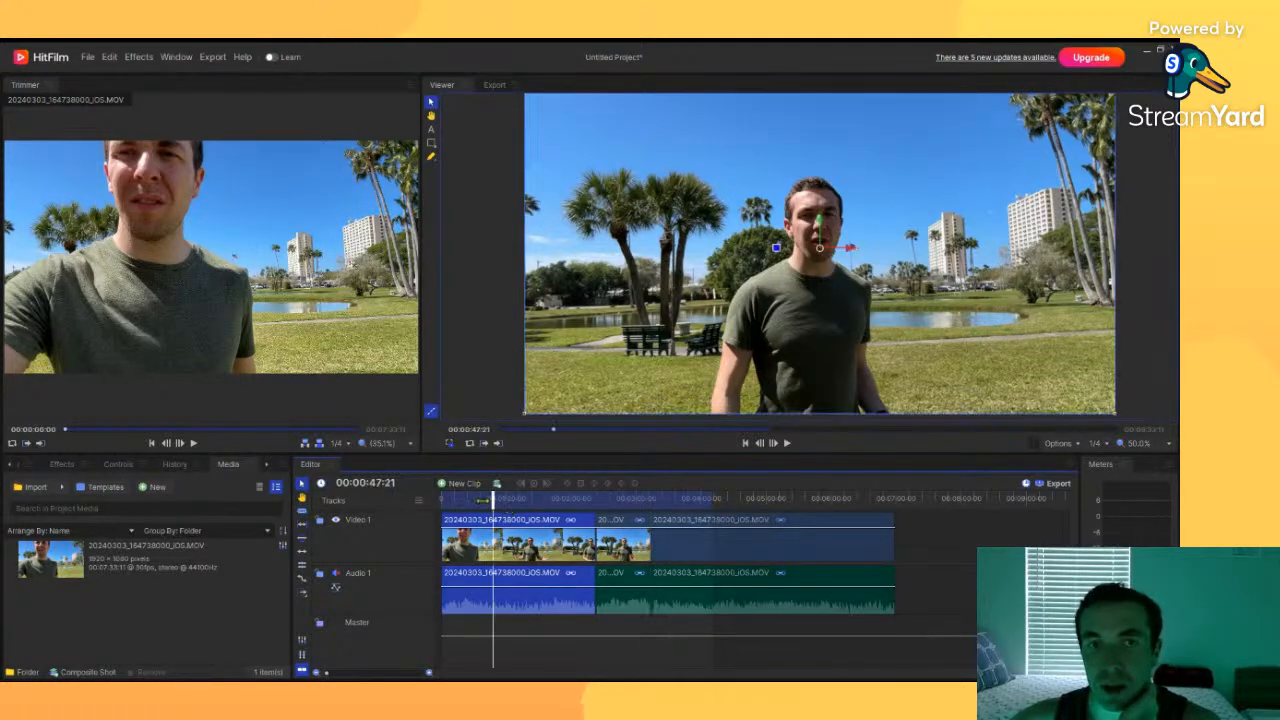
click(463, 499)
drag(463, 499, 830, 505)
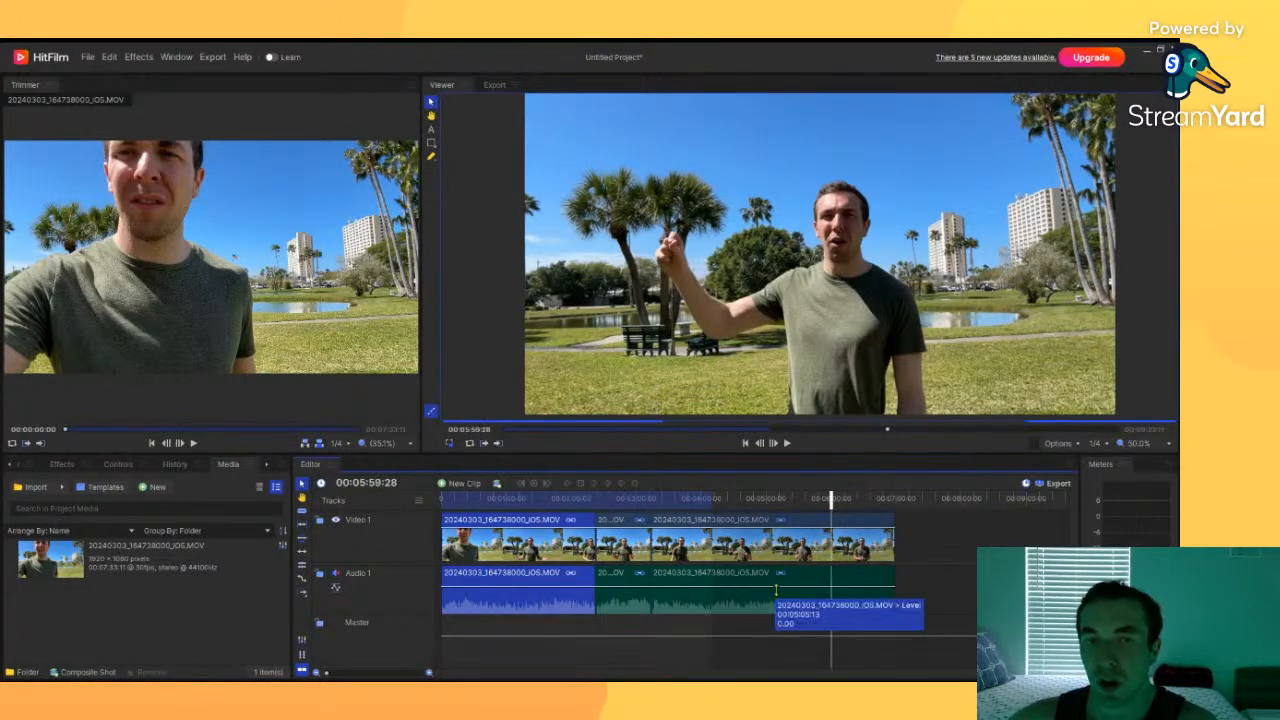
Step: Delete the middle clip segment and slide the final segment left to close the gap
click(639, 546)
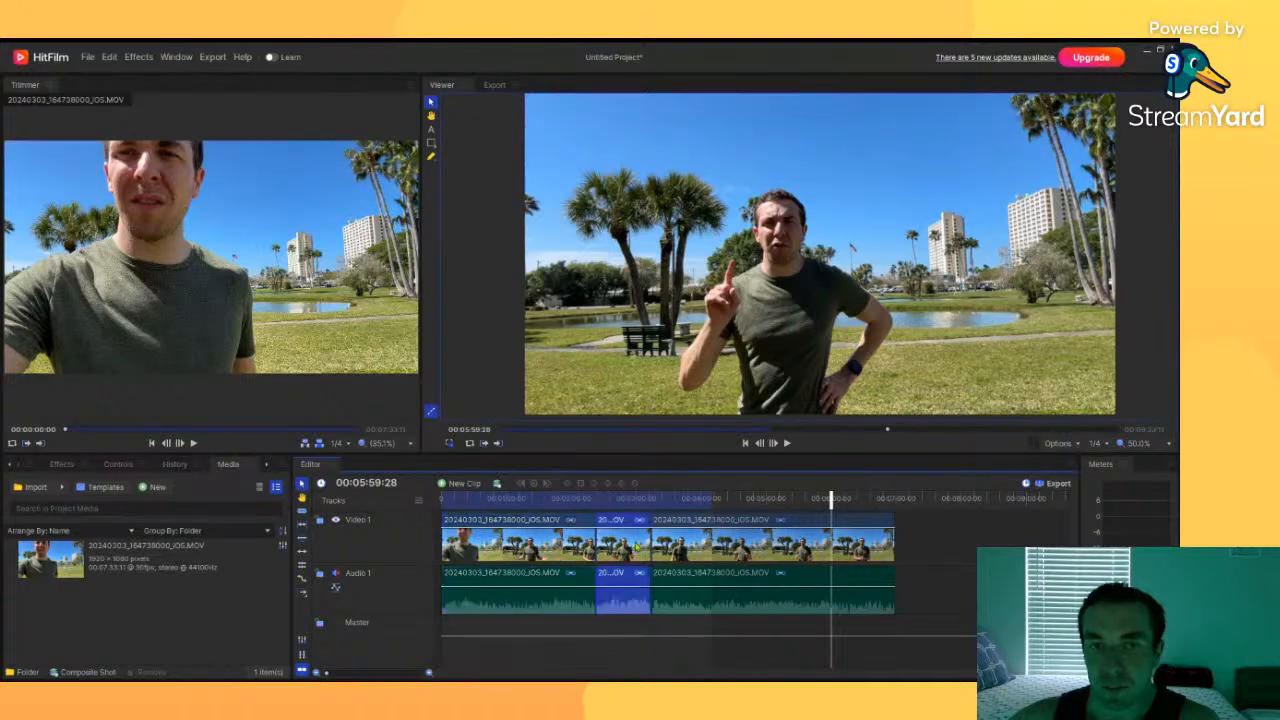
key(Delete)
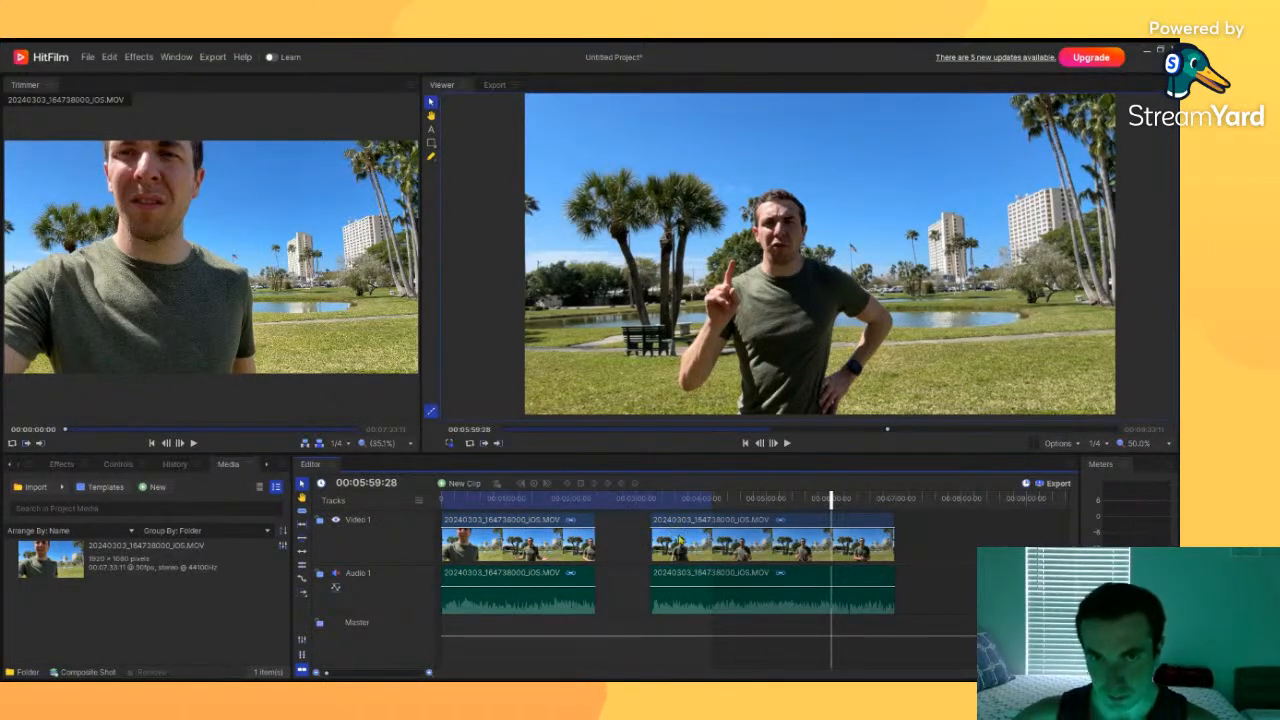
drag(708, 552, 601, 556)
Step: Play back and zoom the timeline around the new join to review the cut
drag(824, 500, 588, 481)
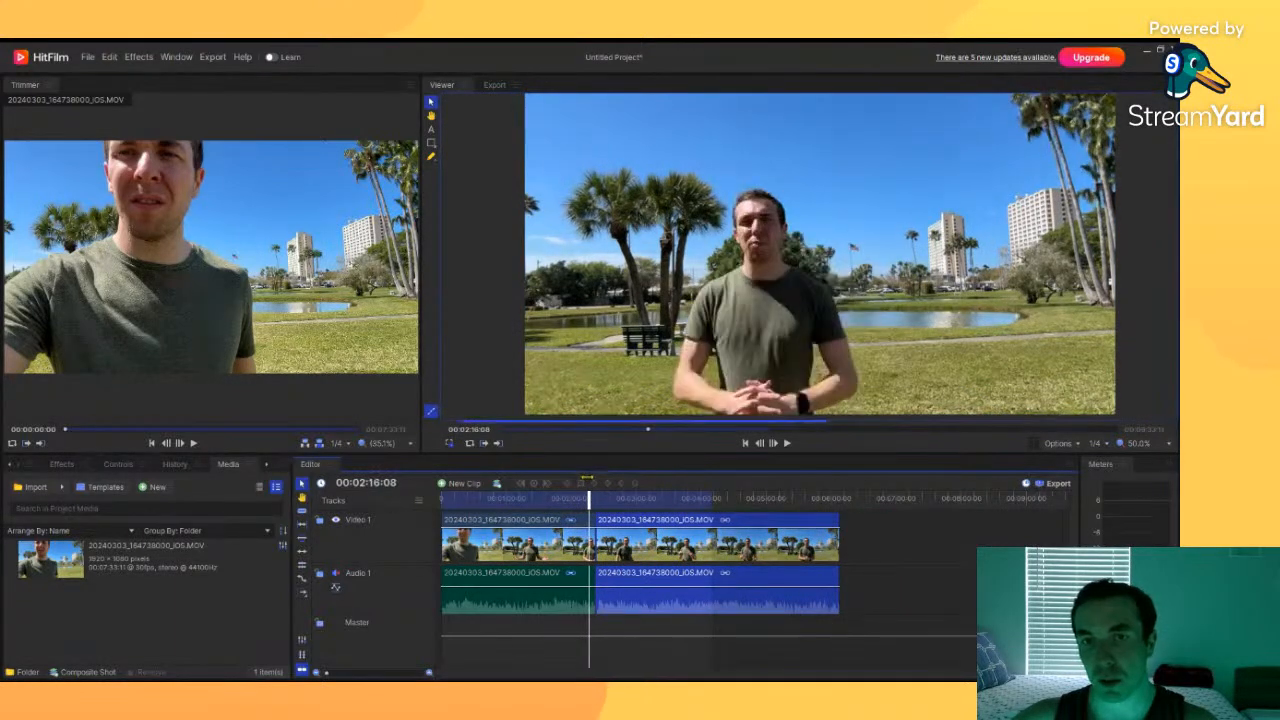
click(786, 444)
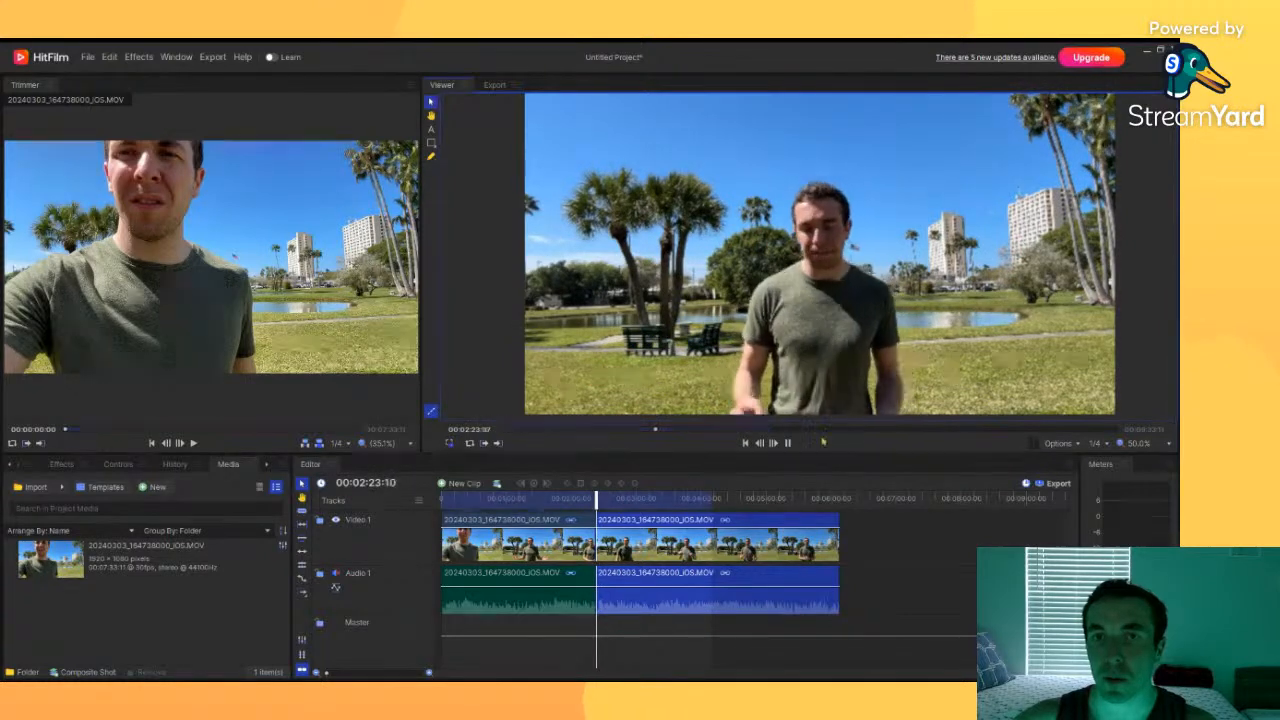
click(787, 444)
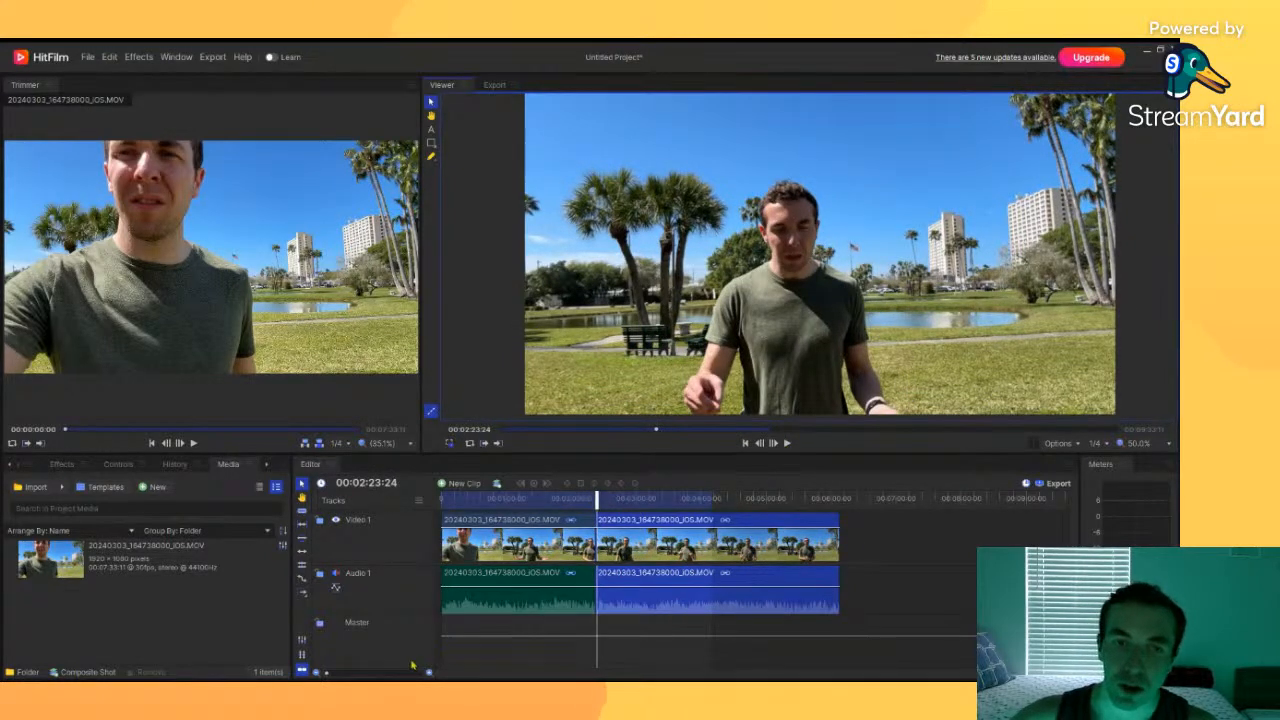
drag(327, 674, 368, 673)
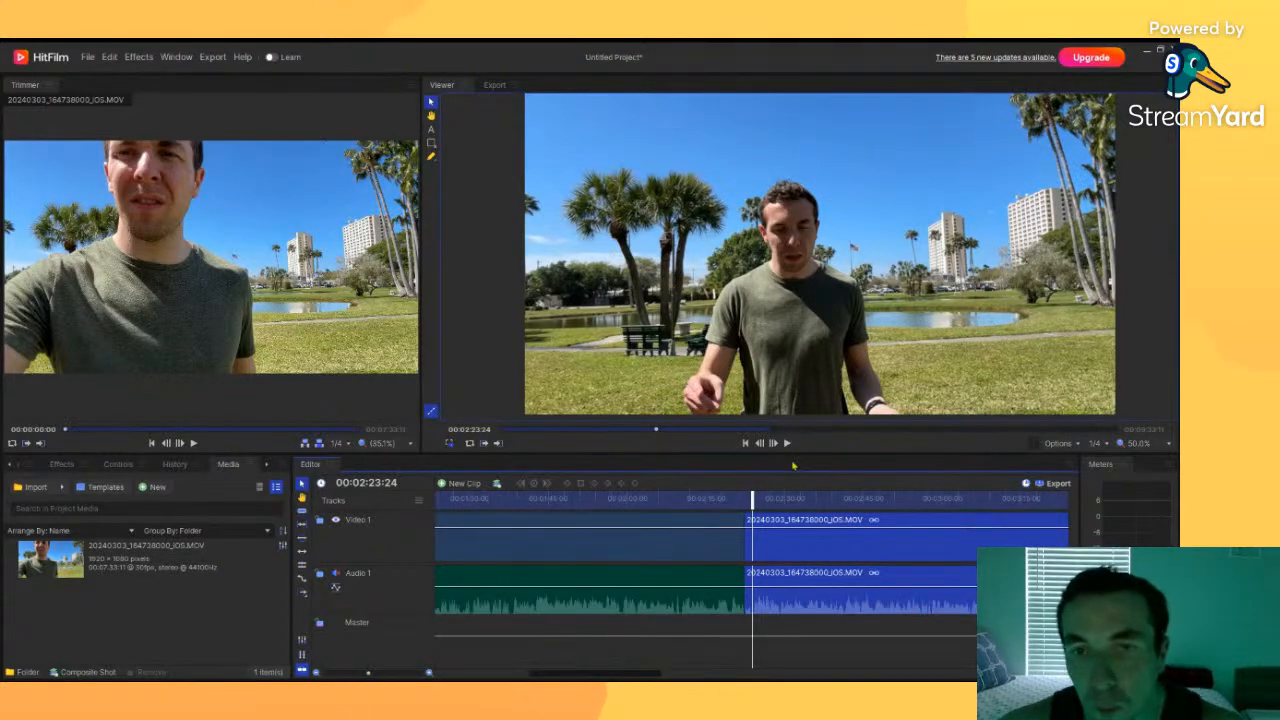
mouse_move(748, 502)
mouse_down()
mouse_move(701, 512)
mouse_move(745, 500)
mouse_up()
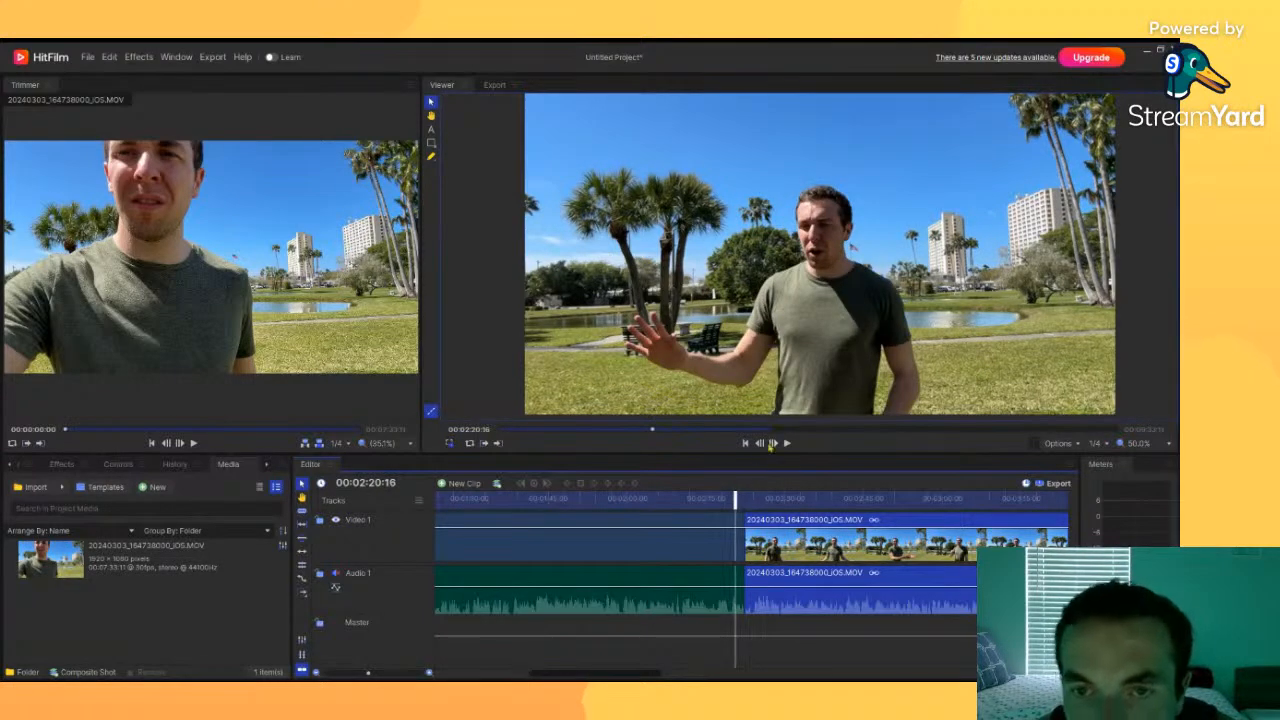
click(788, 443)
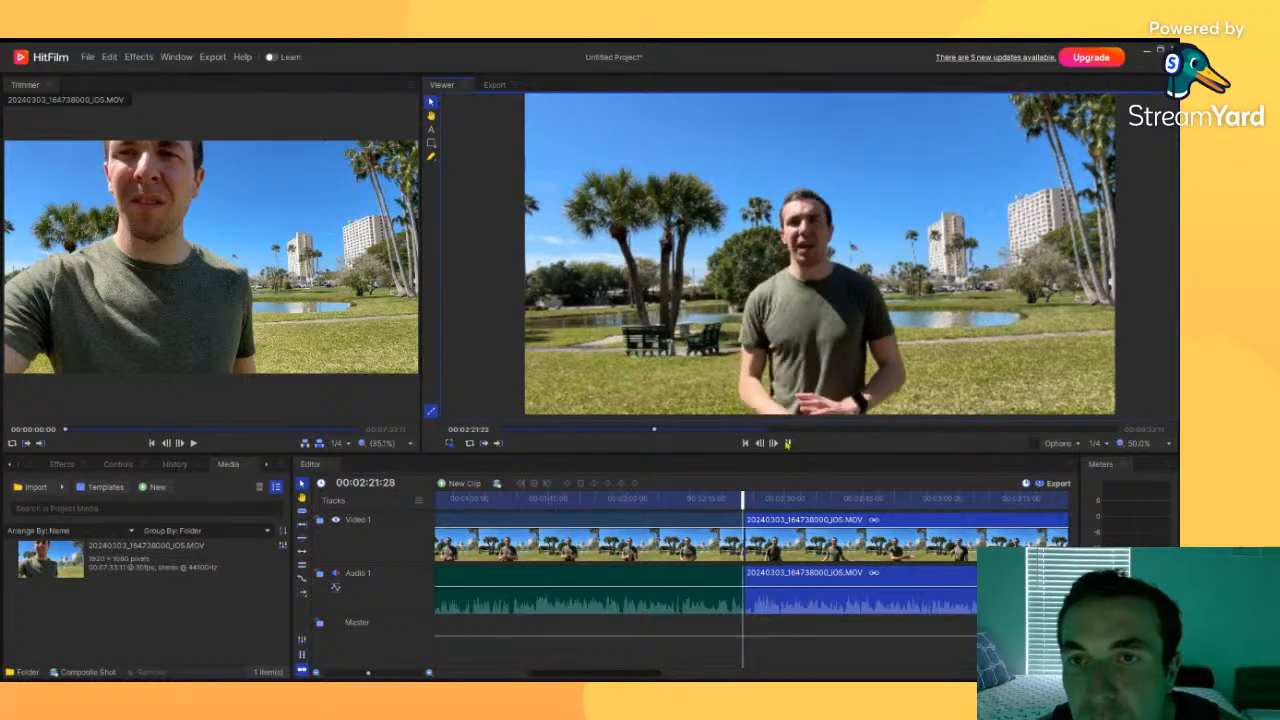
click(788, 443)
drag(760, 500, 708, 500)
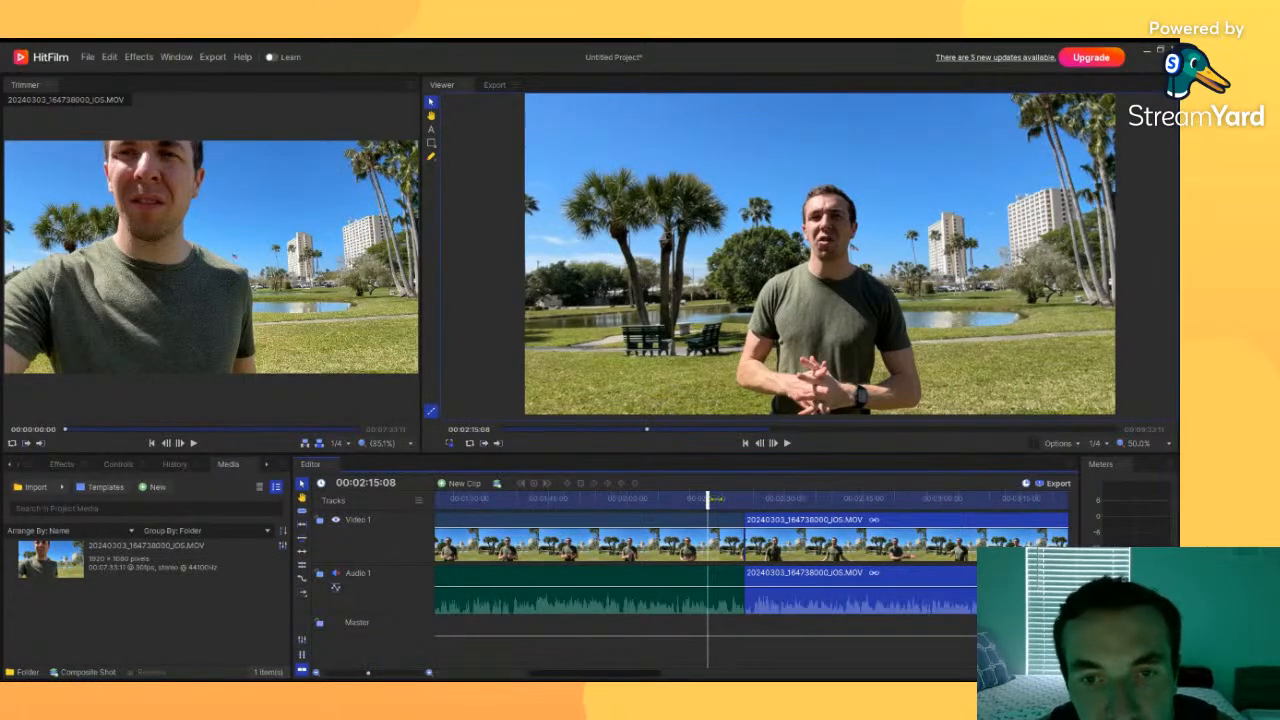
drag(717, 499, 719, 498)
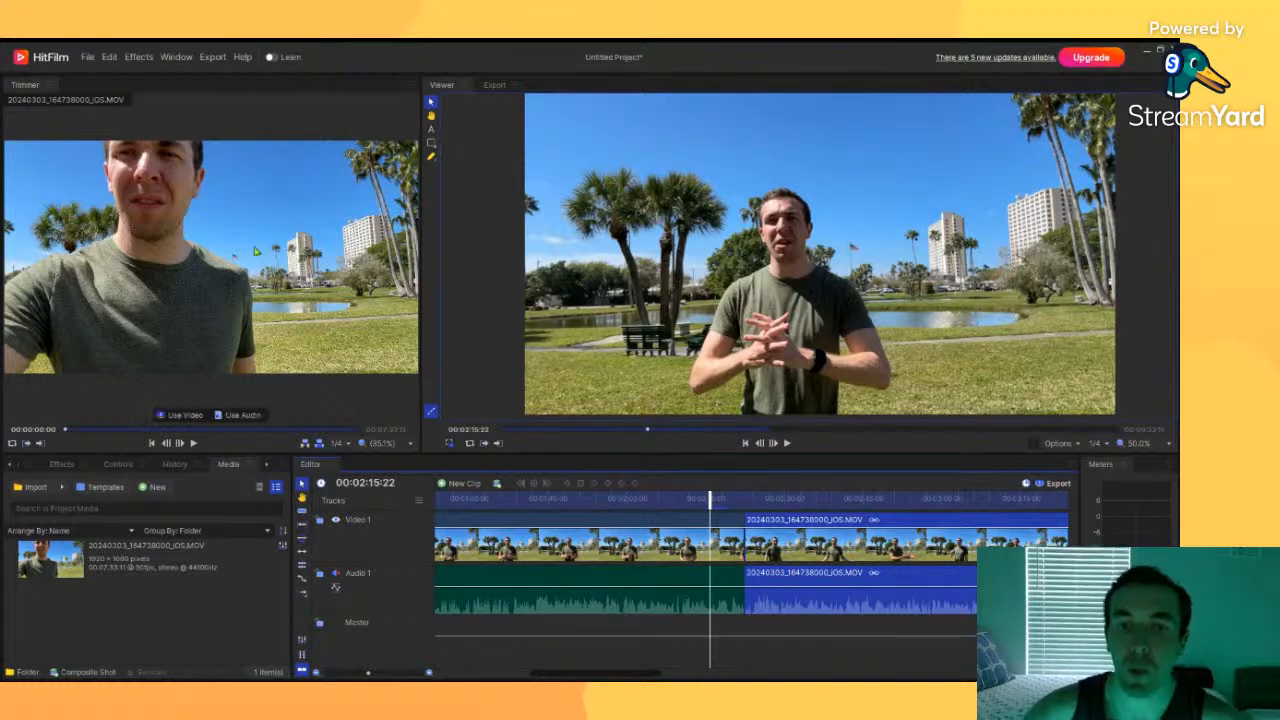
drag(368, 673, 322, 674)
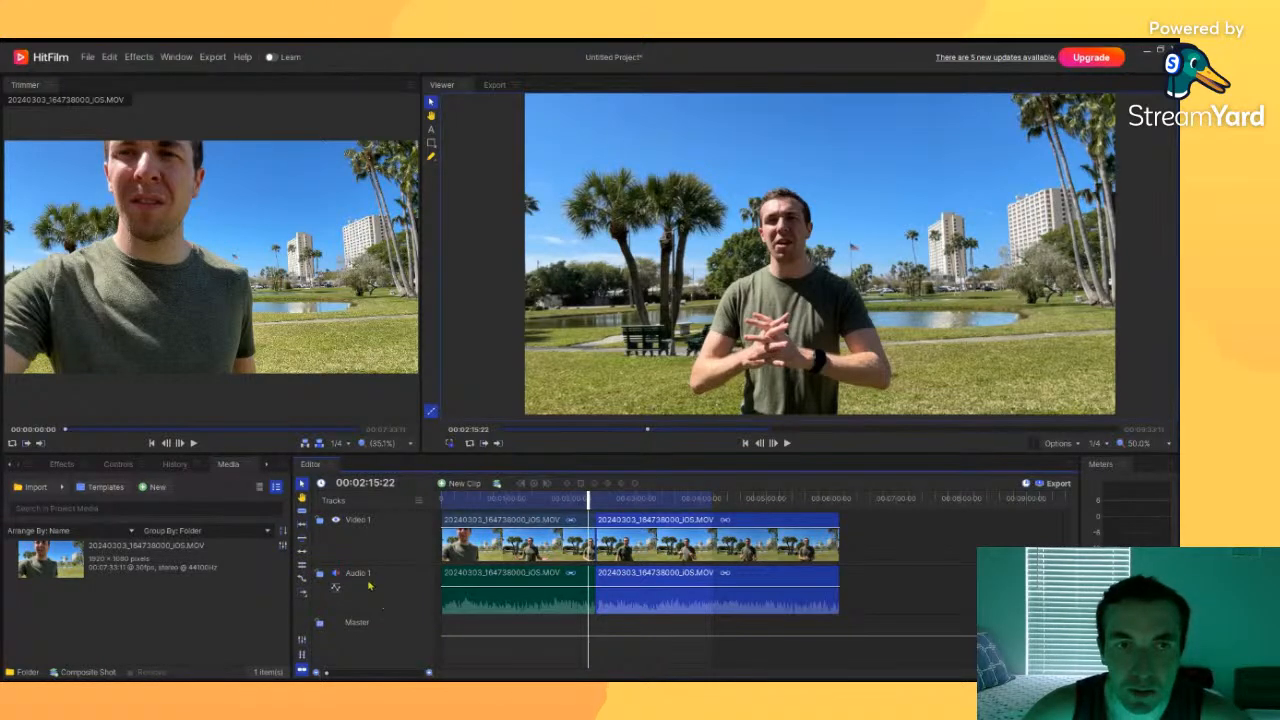
Step: Add a text layer at the start of the timeline reading "Welcome To My Video" near the top of the frame
drag(590, 499, 426, 518)
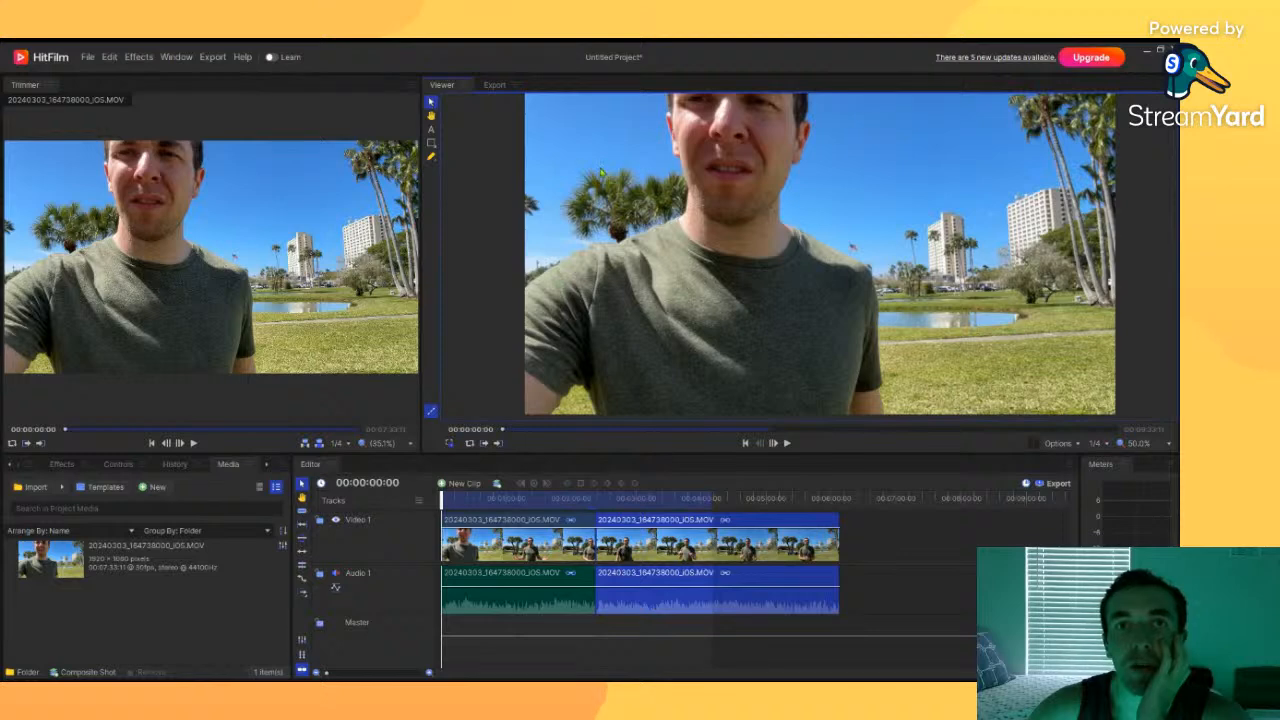
mouse_move(727, 203)
mouse_down()
mouse_move(620, 153)
mouse_move(774, 220)
mouse_move(691, 178)
mouse_move(602, 182)
mouse_move(485, 230)
mouse_move(925, 235)
mouse_move(475, 237)
mouse_move(742, 212)
mouse_move(727, 218)
mouse_up()
click(431, 116)
scroll(758, 250, up, 4)
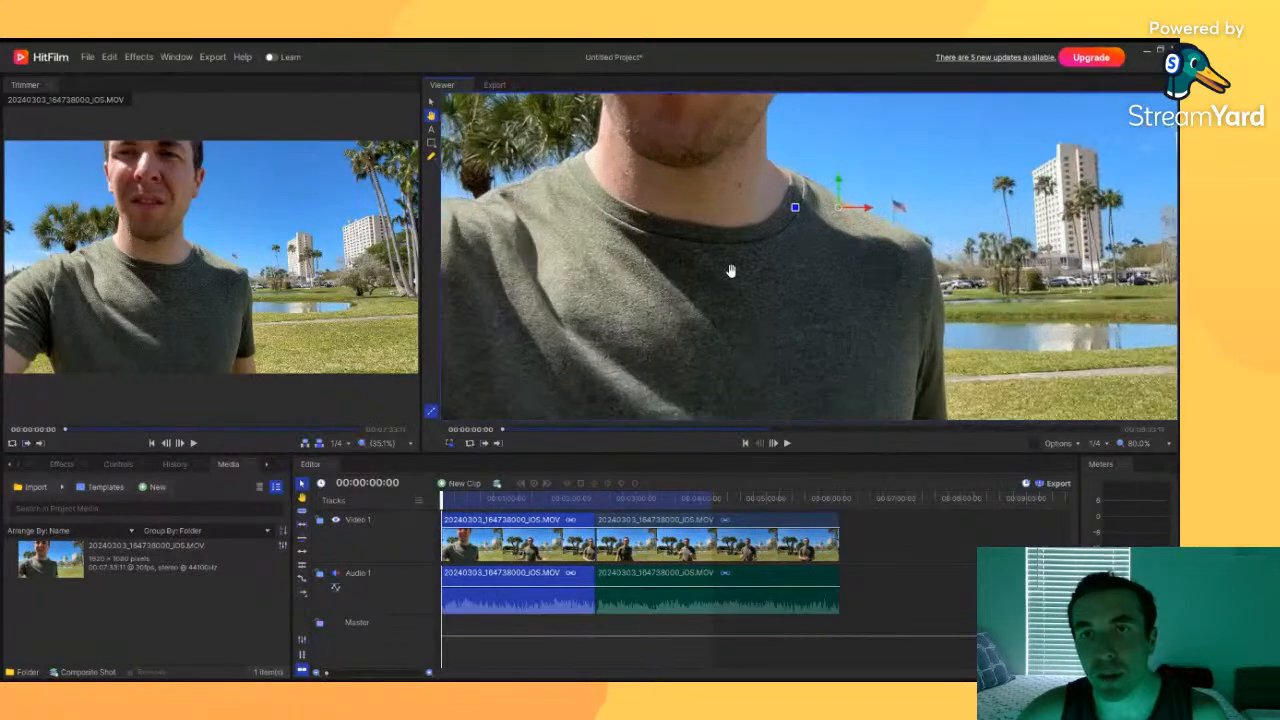
scroll(706, 286, down, 2)
scroll(726, 274, up, 2)
scroll(761, 309, up, 1)
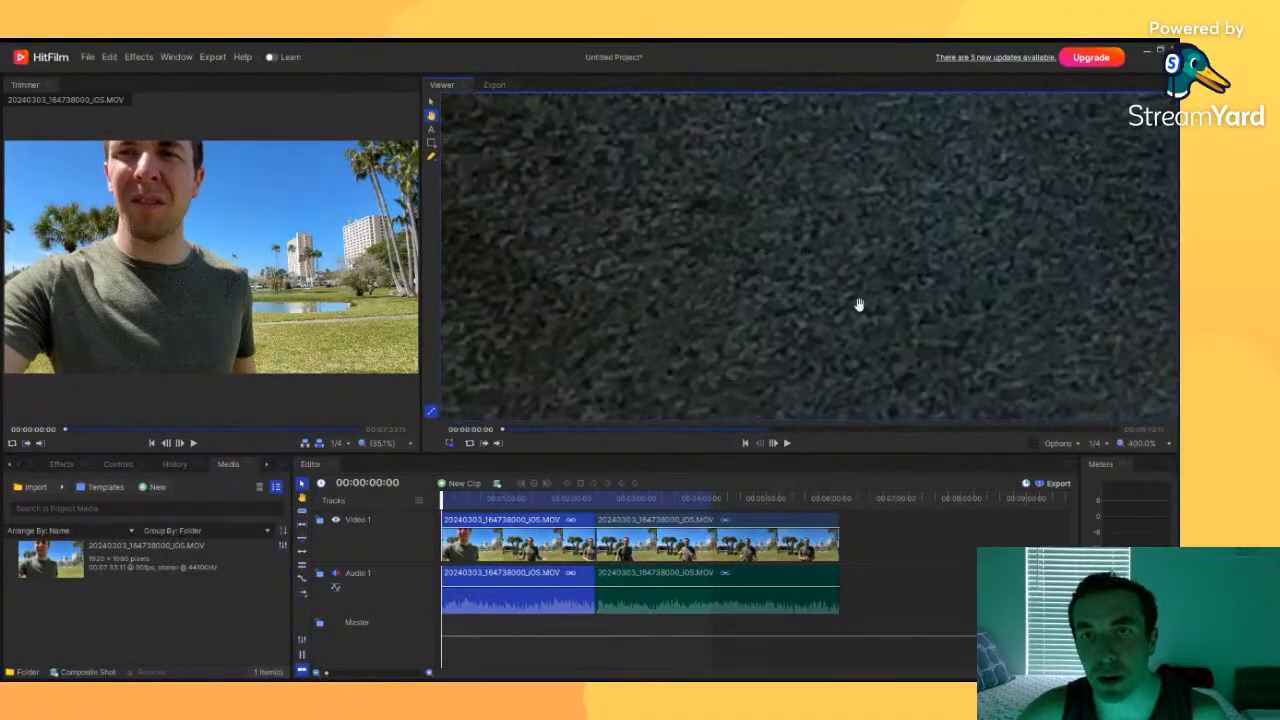
drag(1030, 230, 793, 208)
scroll(834, 225, down, 6)
scroll(808, 223, up, 4)
scroll(813, 202, down, 3)
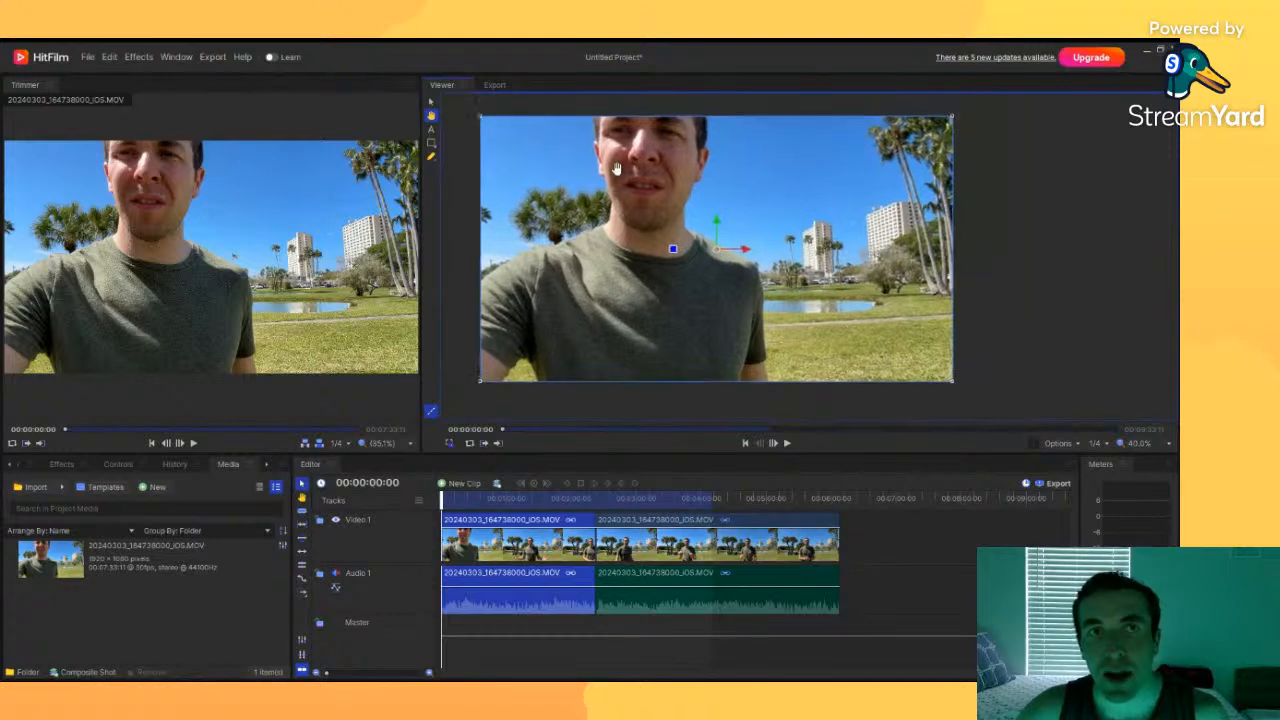
click(432, 130)
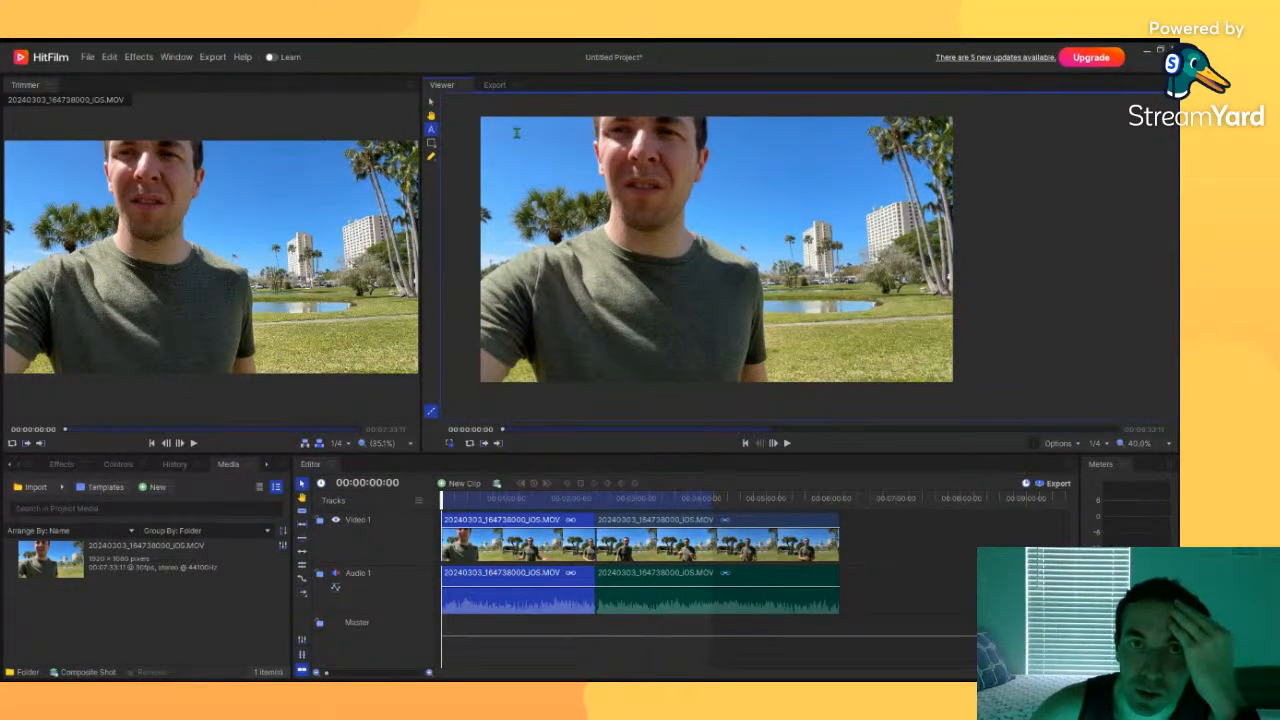
drag(508, 132, 892, 210)
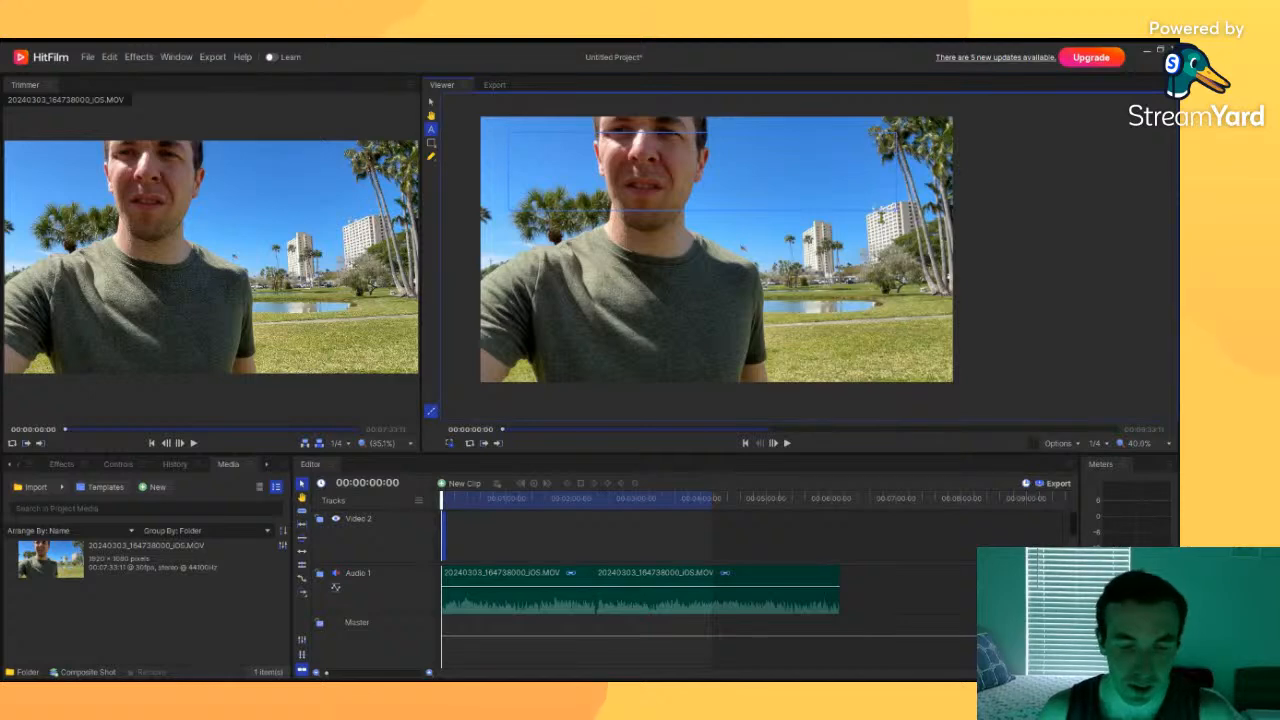
text(Welcome To My Video)
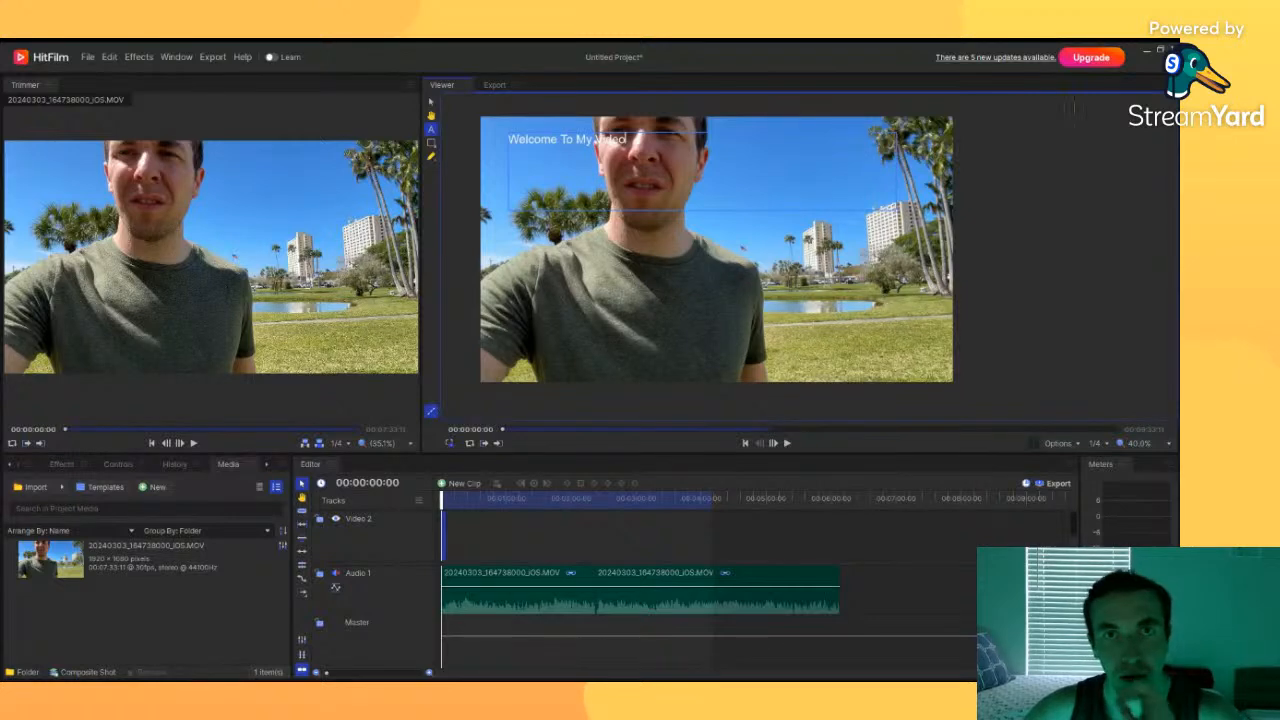
drag(626, 140, 500, 140)
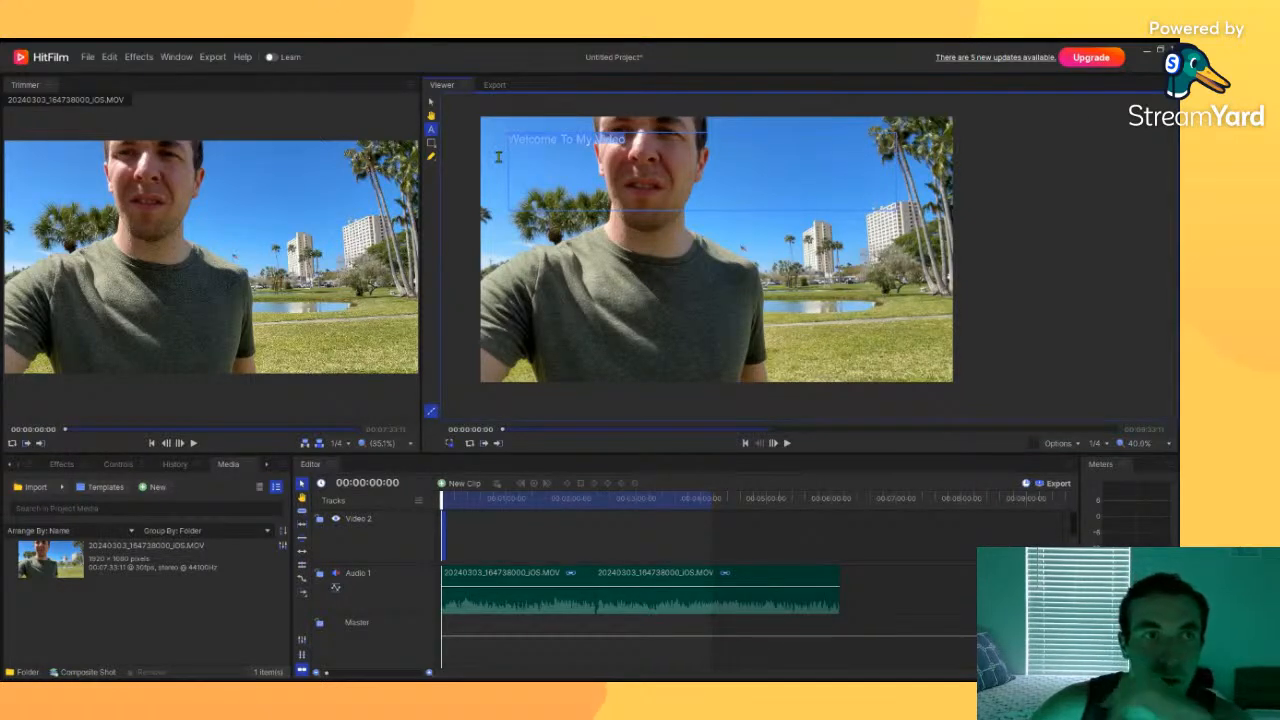
click(604, 143)
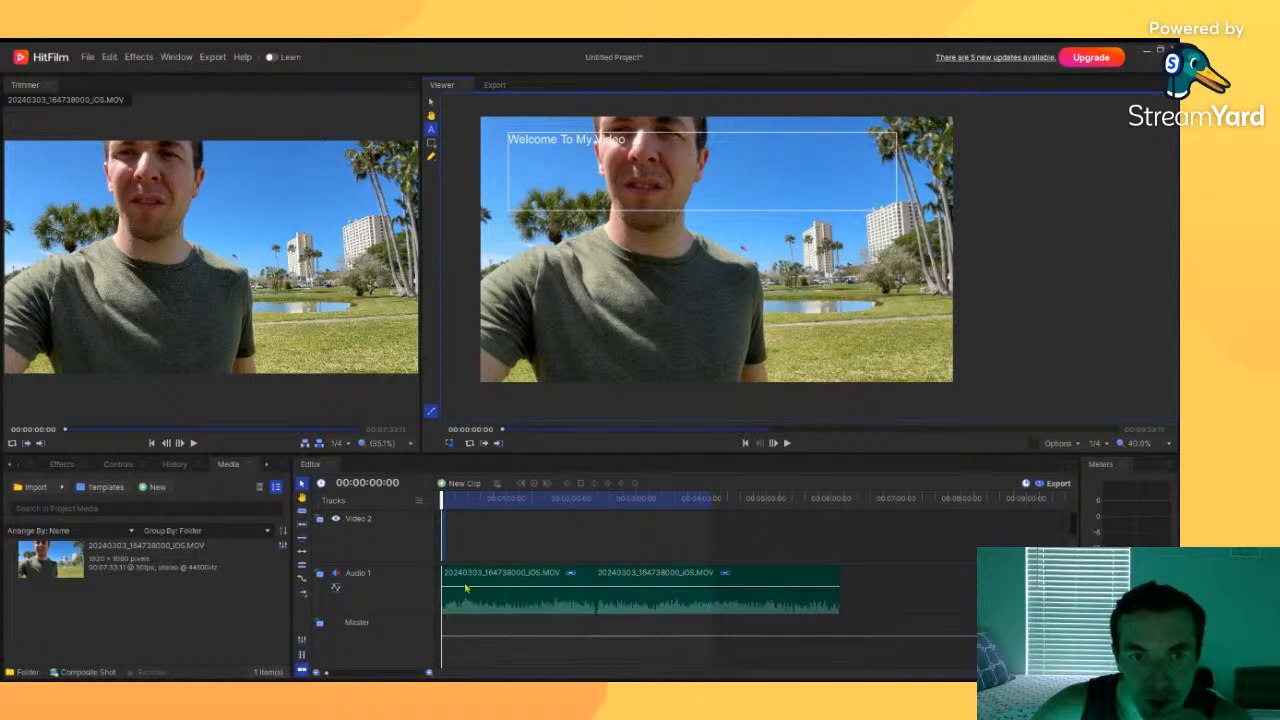
Step: Lengthen the text clip on the timeline and move the playhead to about 00:00:33:10
drag(336, 677, 381, 677)
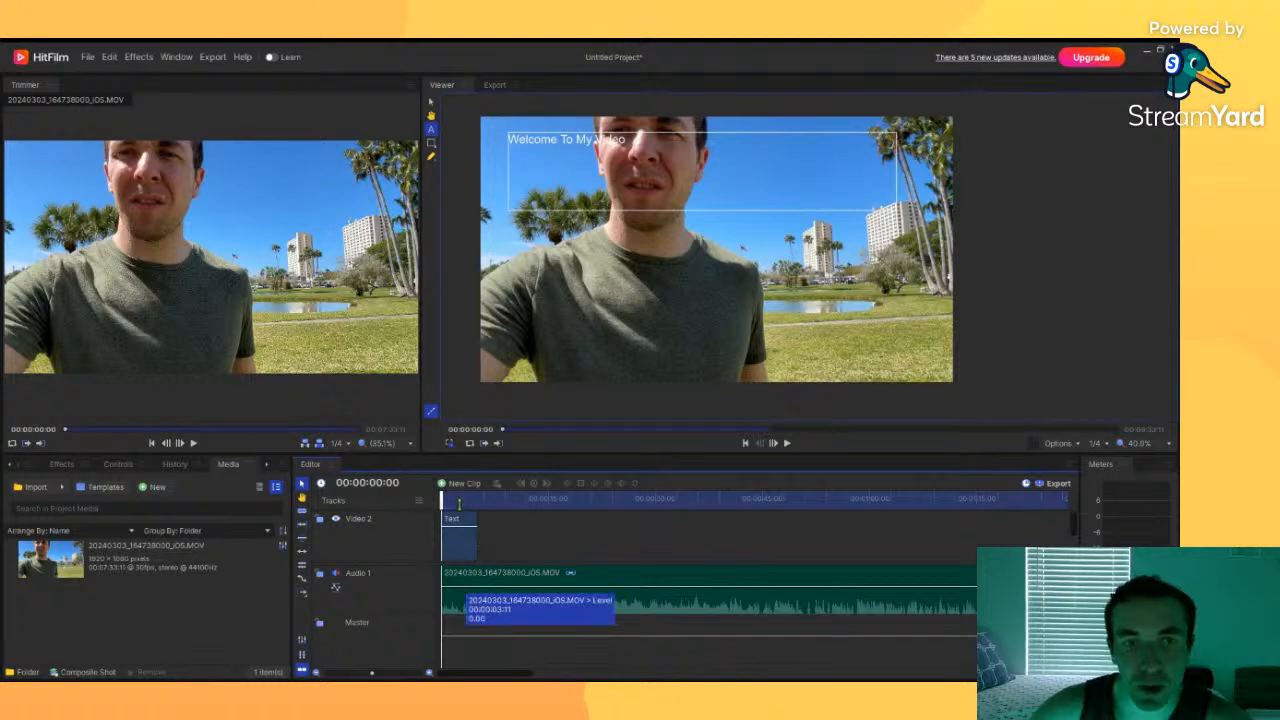
click(458, 535)
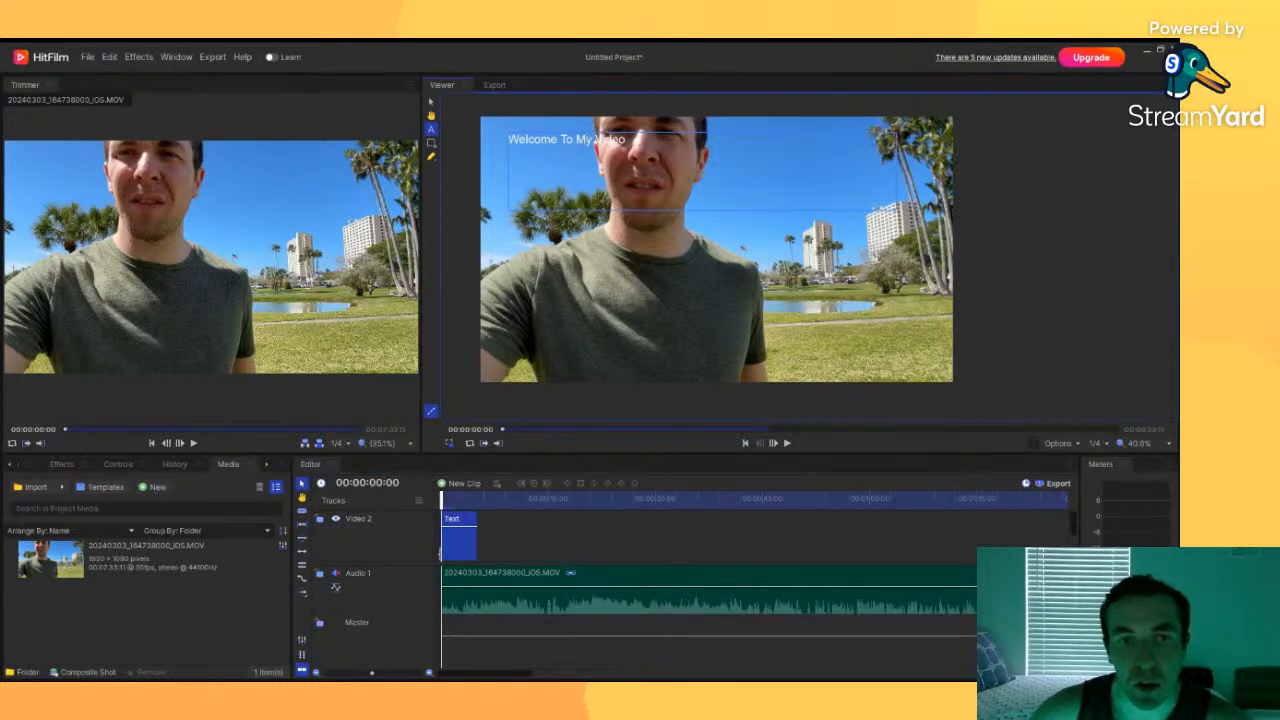
drag(479, 540, 870, 533)
drag(372, 674, 339, 674)
drag(450, 540, 613, 500)
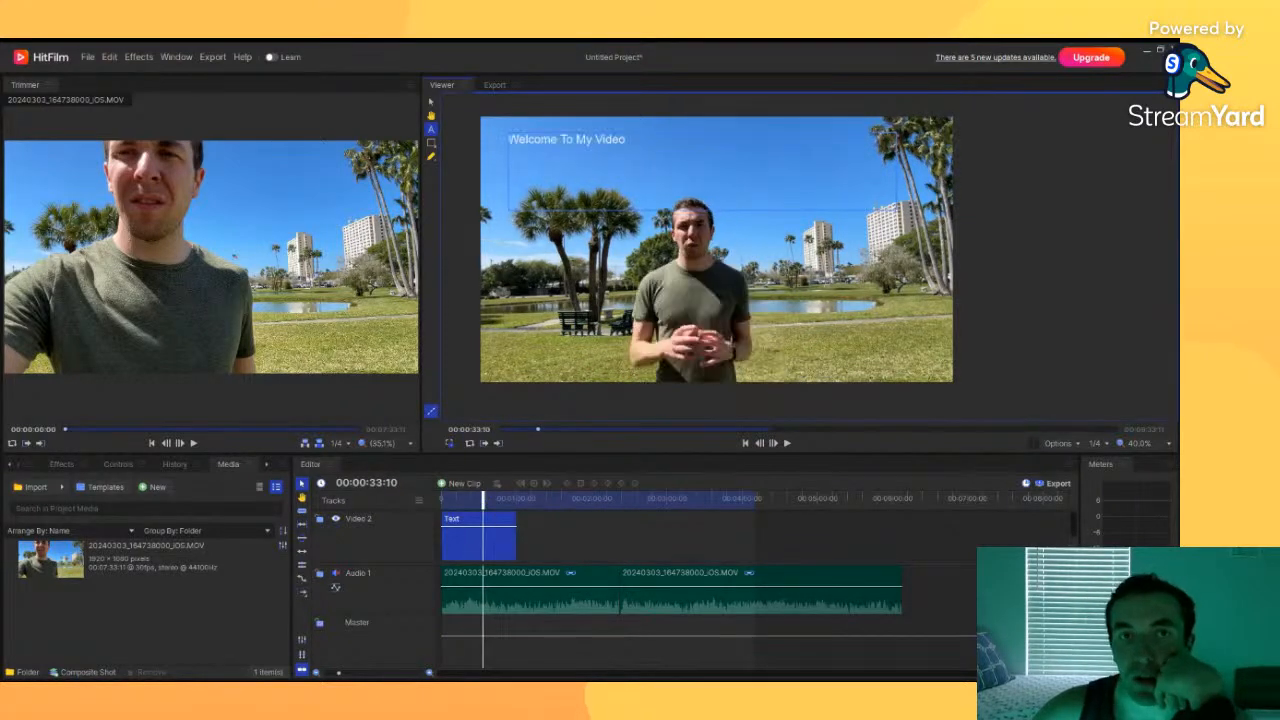
Step: Select the text clip, set its font size to 116 and change the font to Swis721 BdCnOul BT Bold Outline
click(500, 542)
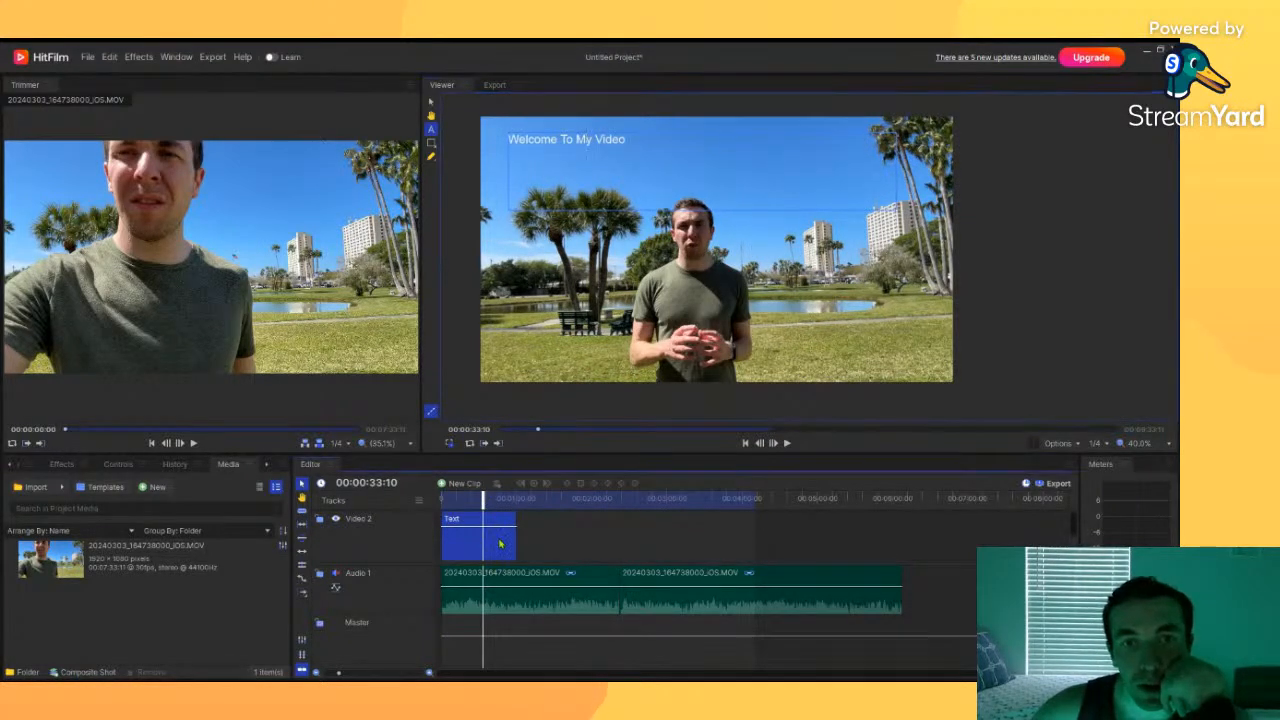
click(431, 101)
click(482, 528)
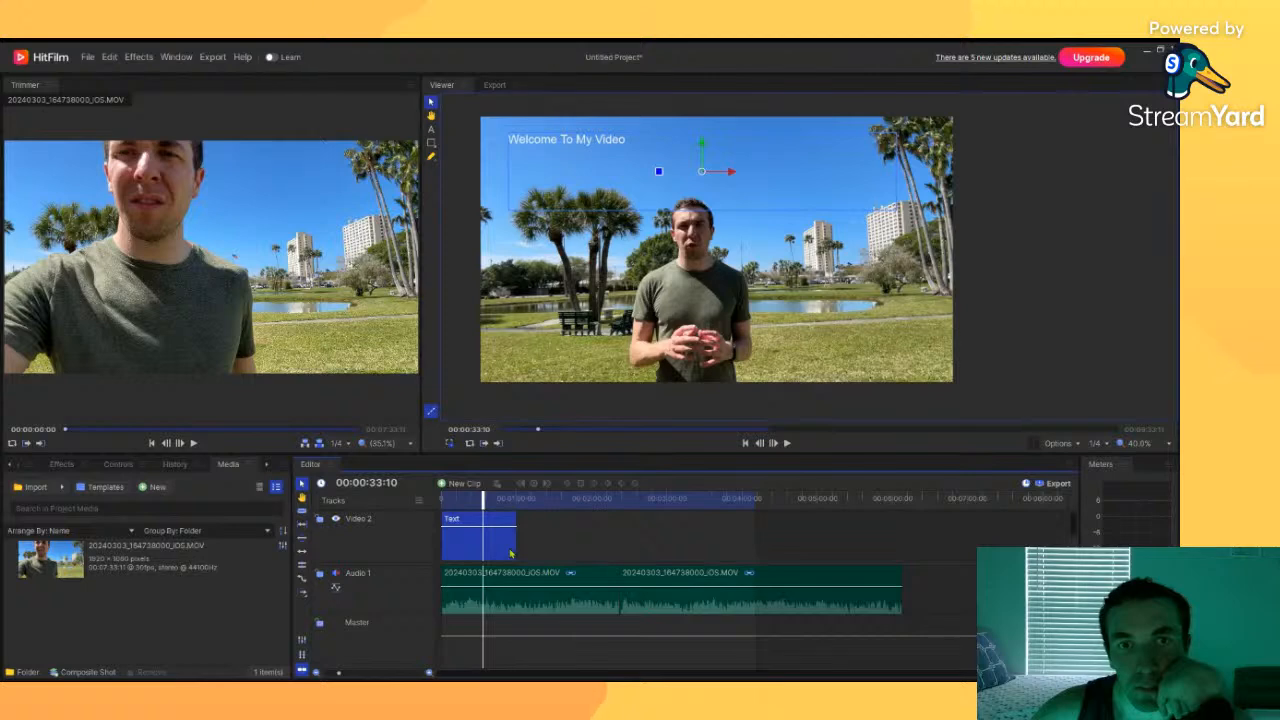
click(783, 551)
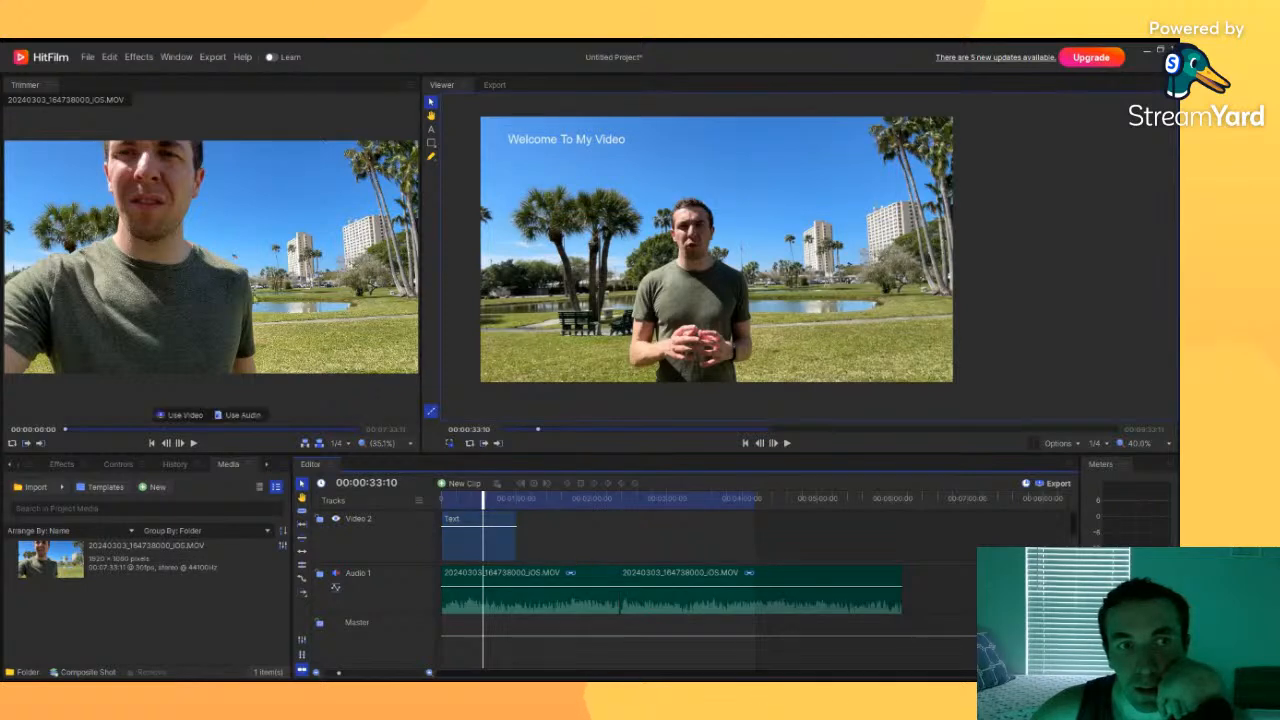
click(61, 465)
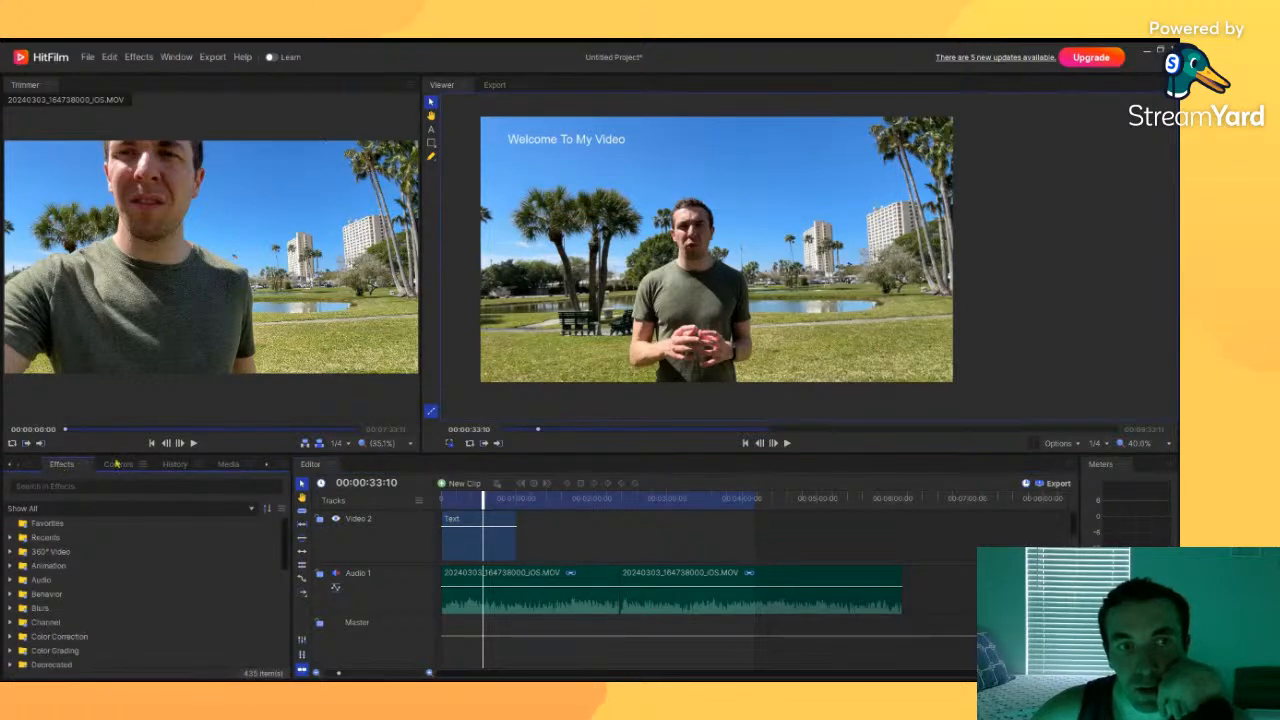
click(228, 465)
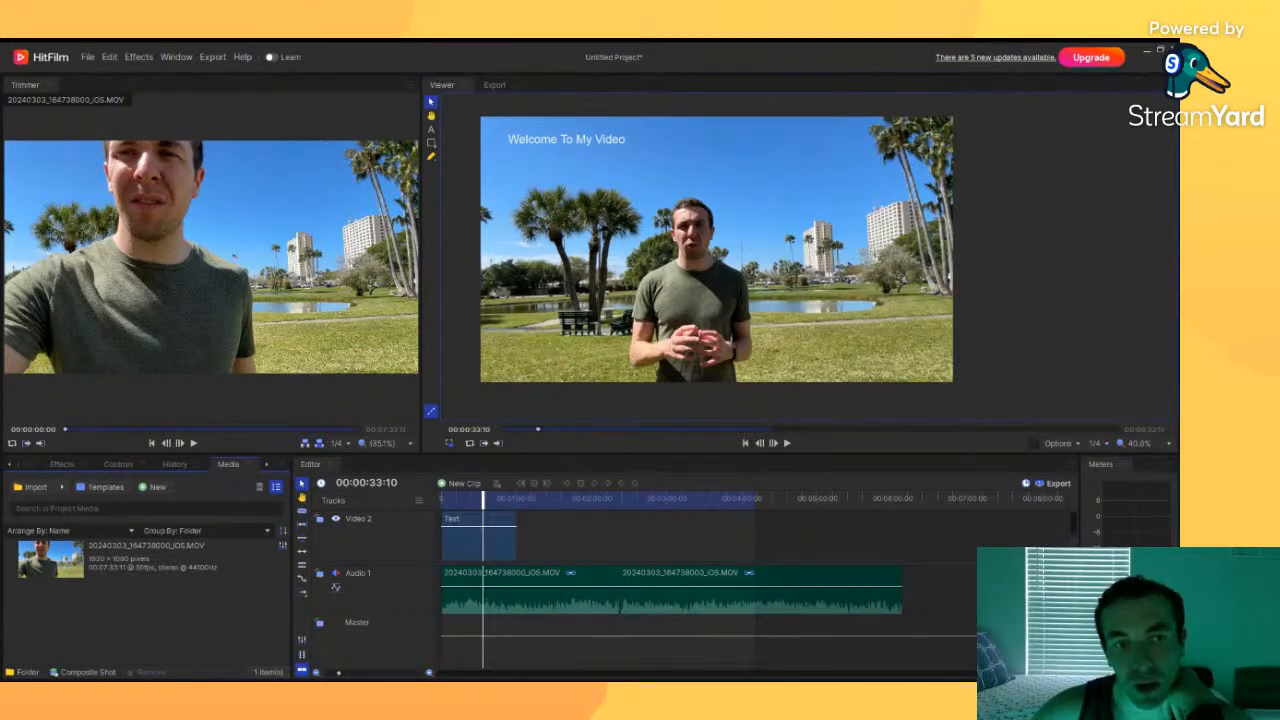
click(461, 543)
click(461, 543)
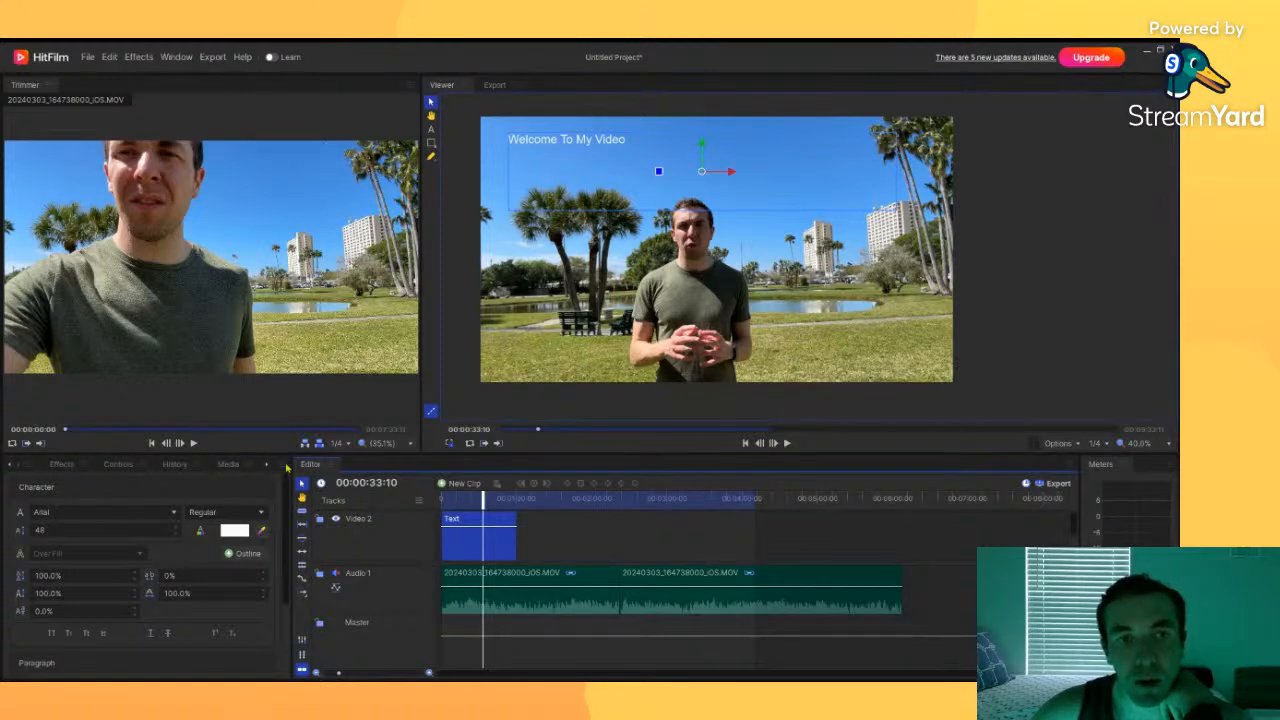
click(258, 480)
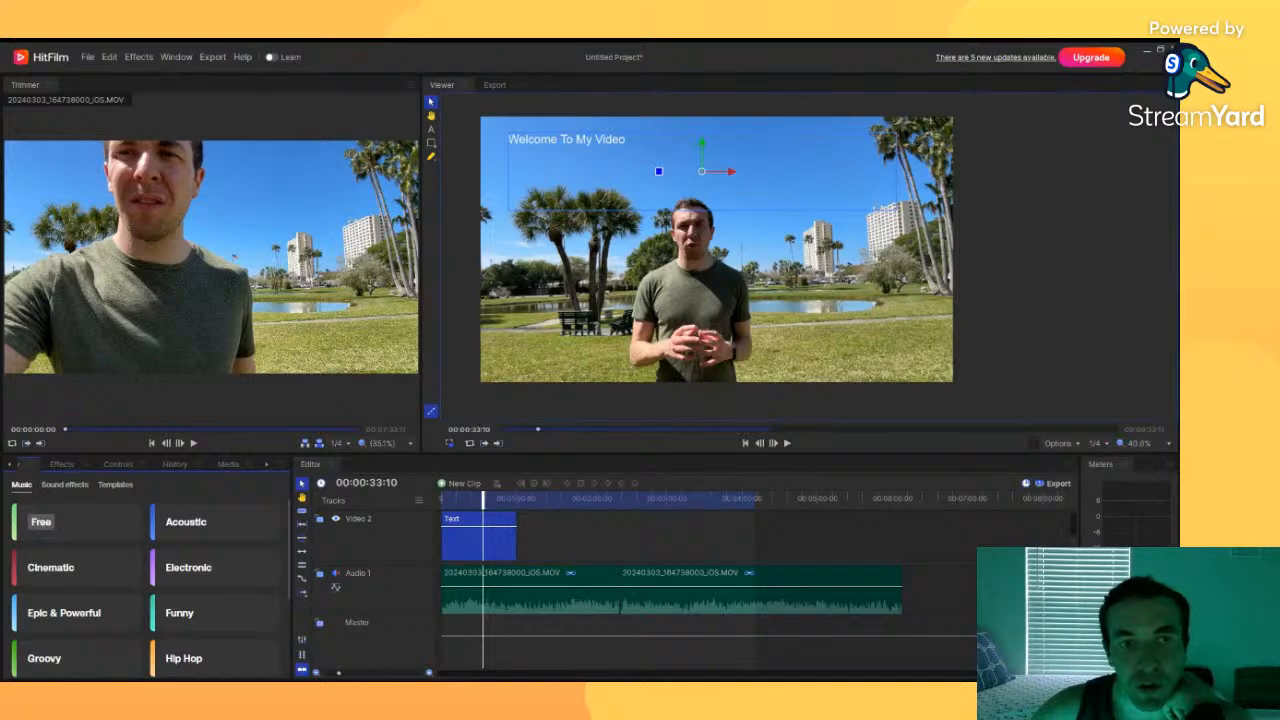
click(318, 566)
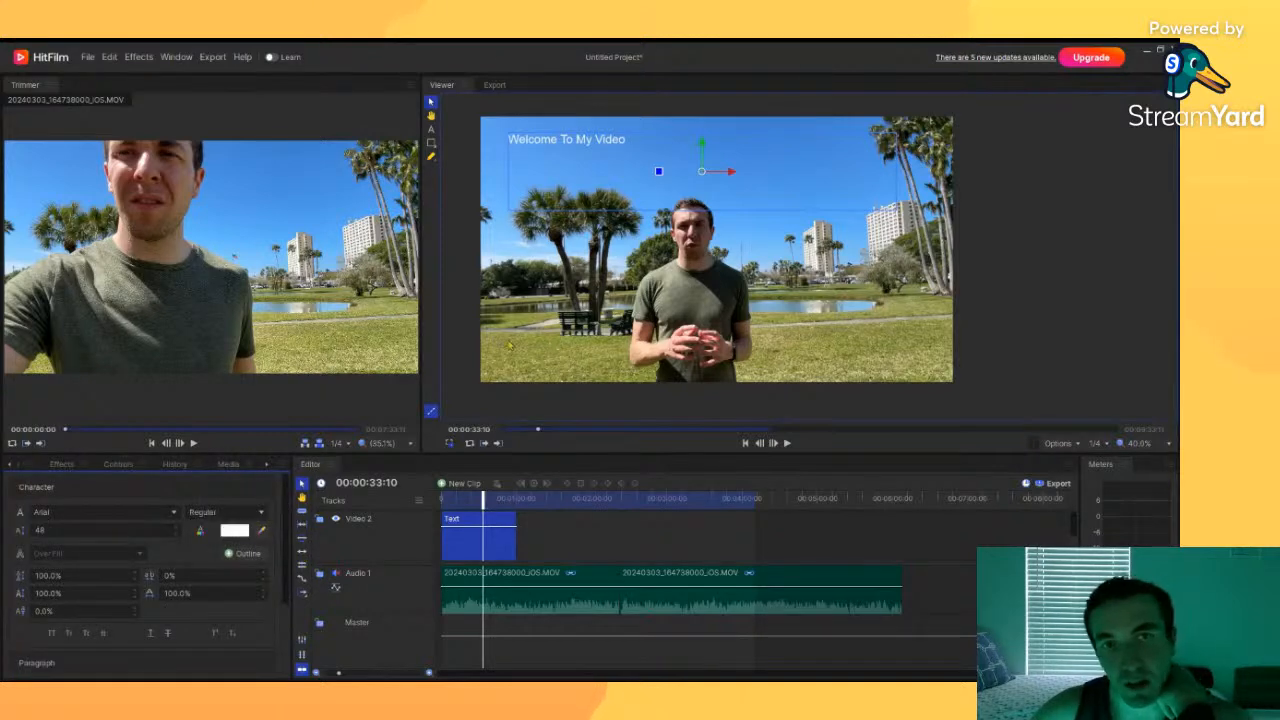
scroll(135, 533, down, 3)
scroll(135, 533, up, 5)
scroll(135, 533, down, 2)
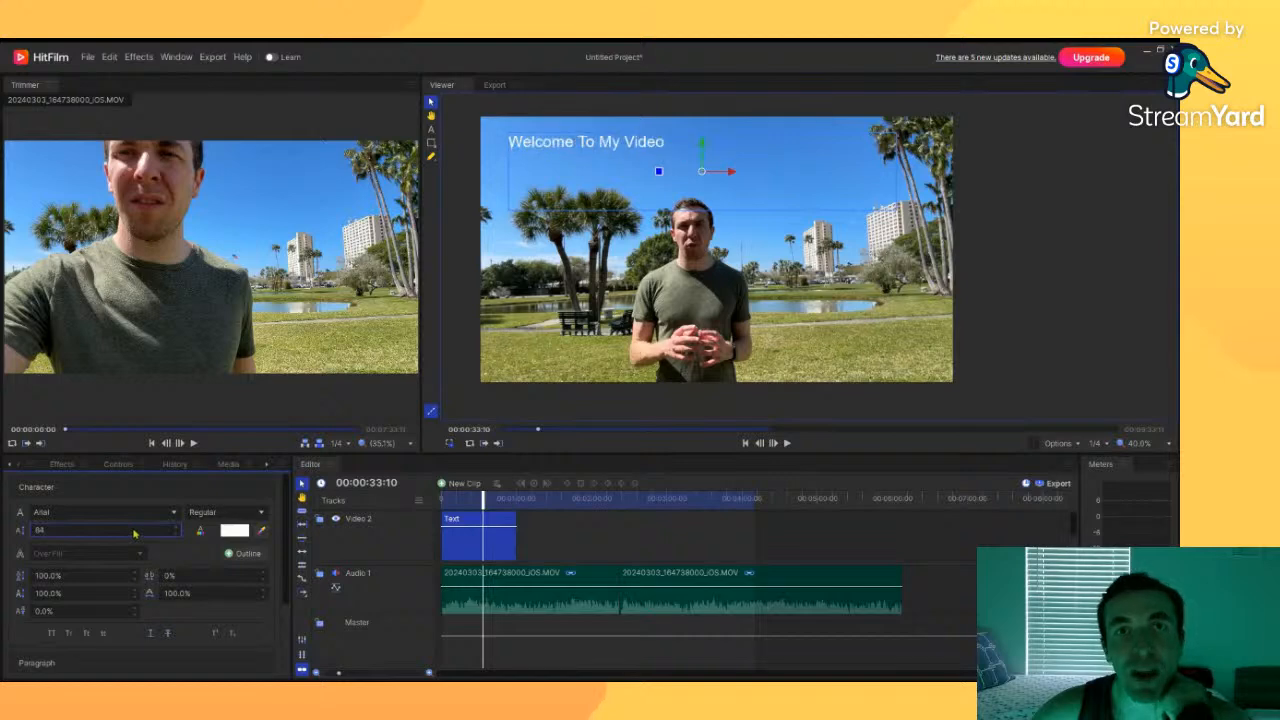
scroll(135, 533, up, 1)
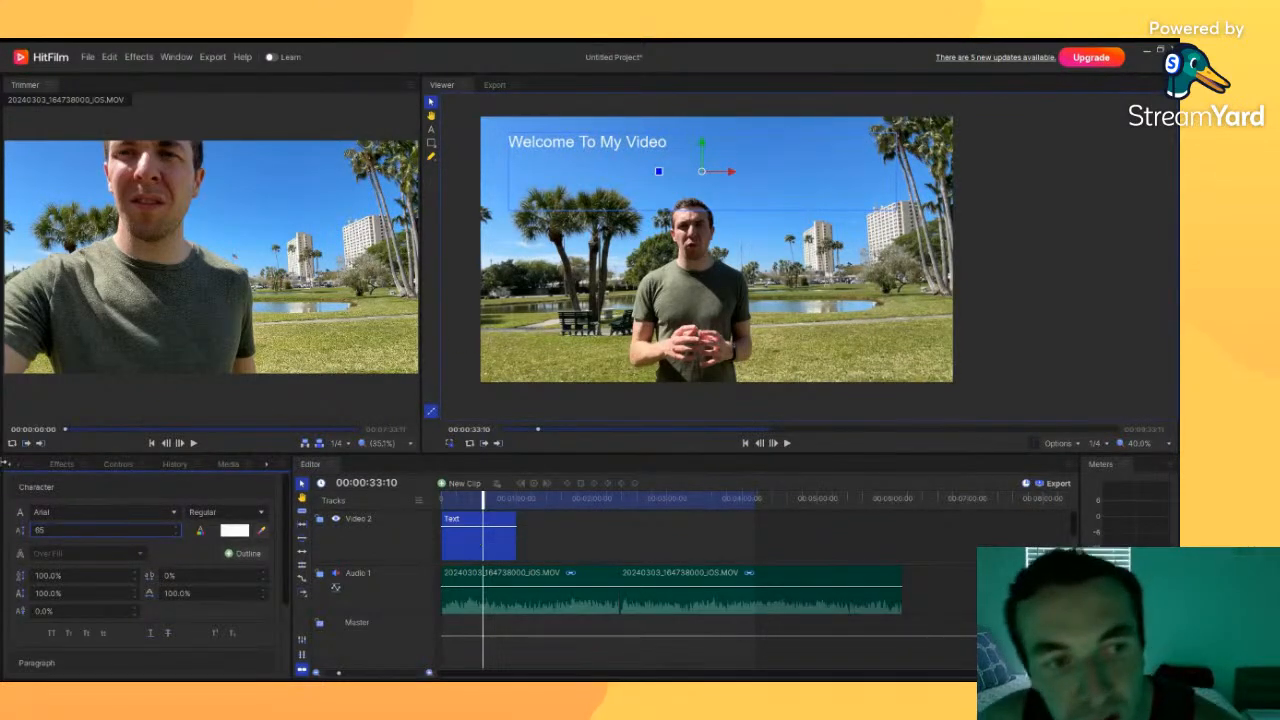
drag(43, 528, 43, 528)
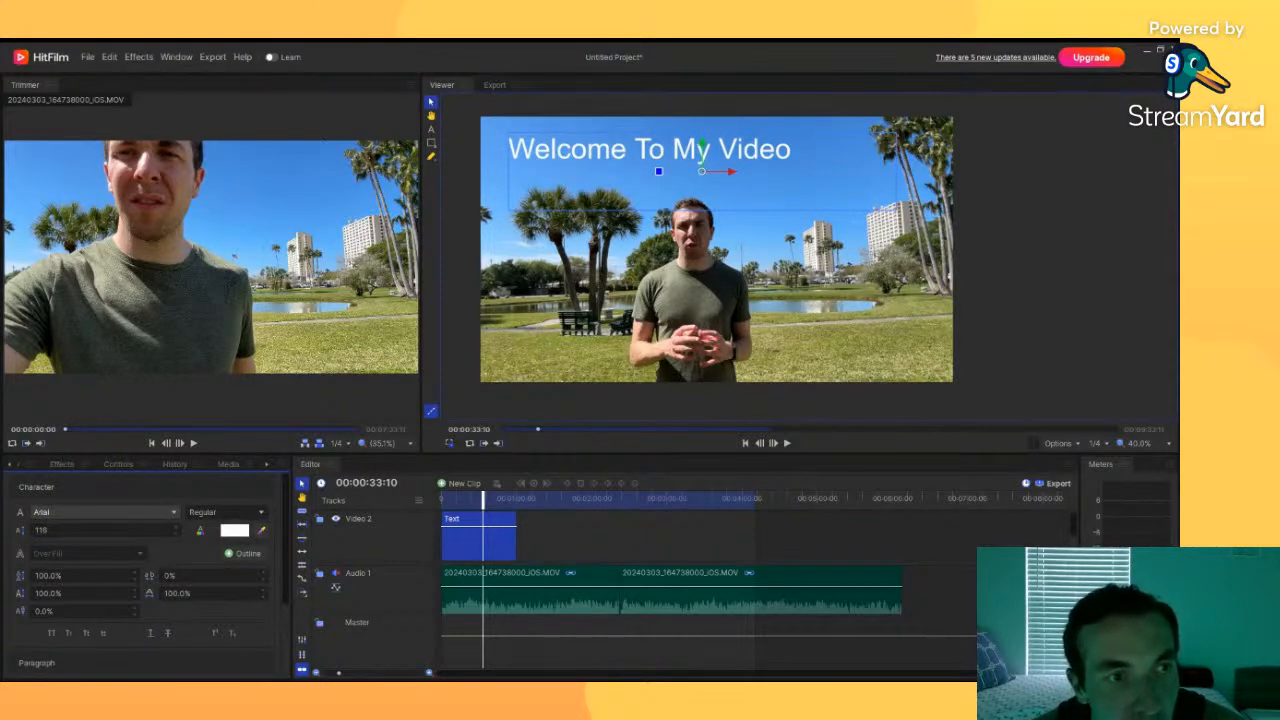
click(46, 397)
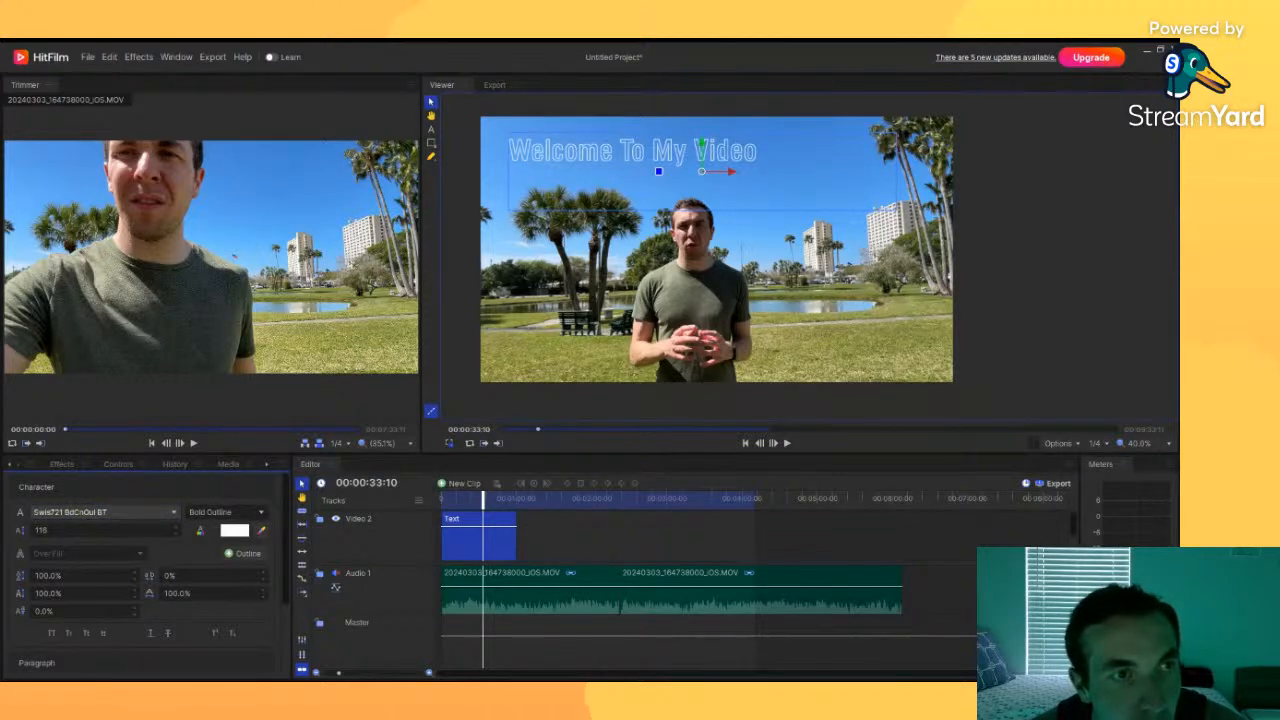
Step: Switch the title font back to Roboto Regular and set its fill colour to a pale pink
click(83, 354)
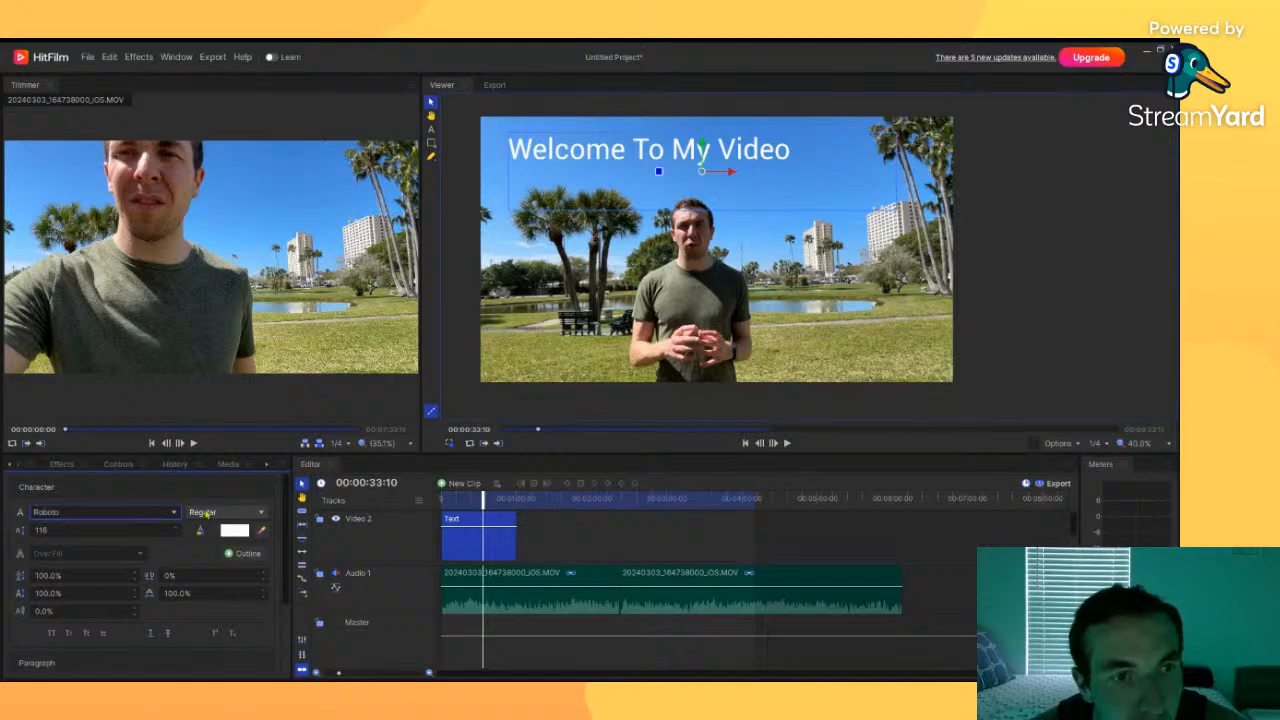
click(235, 530)
drag(592, 309, 596, 365)
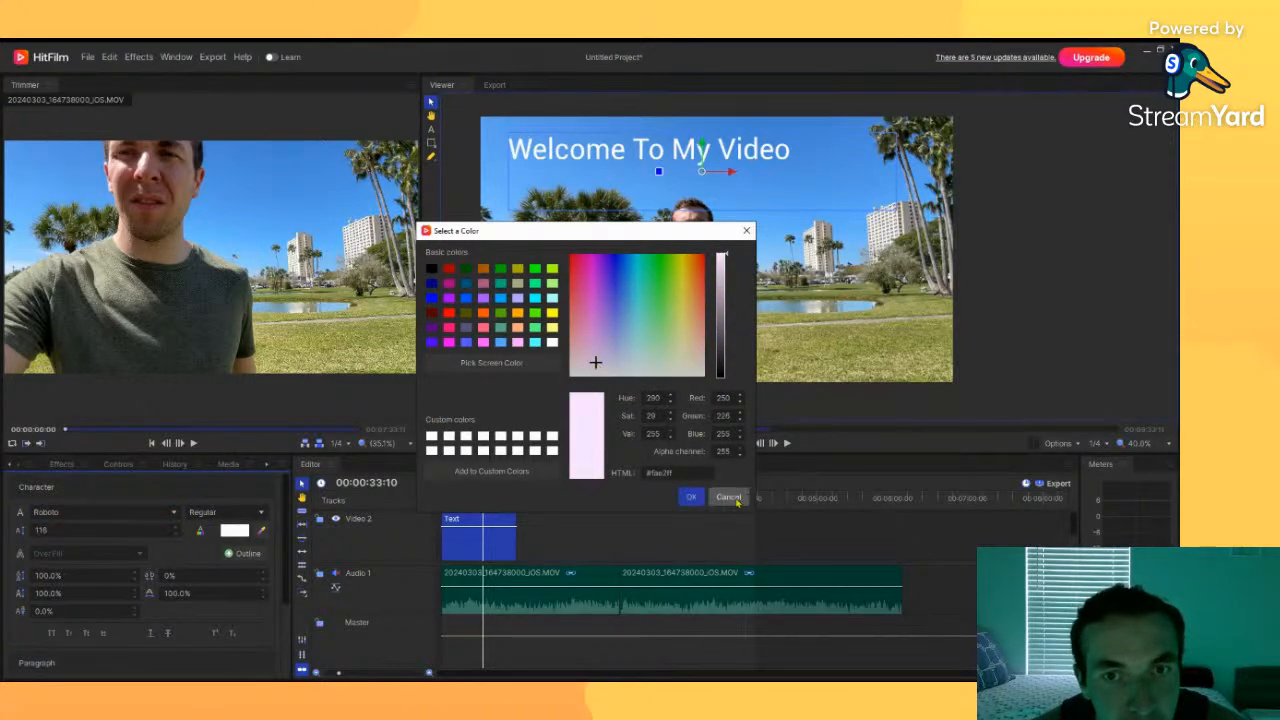
click(698, 502)
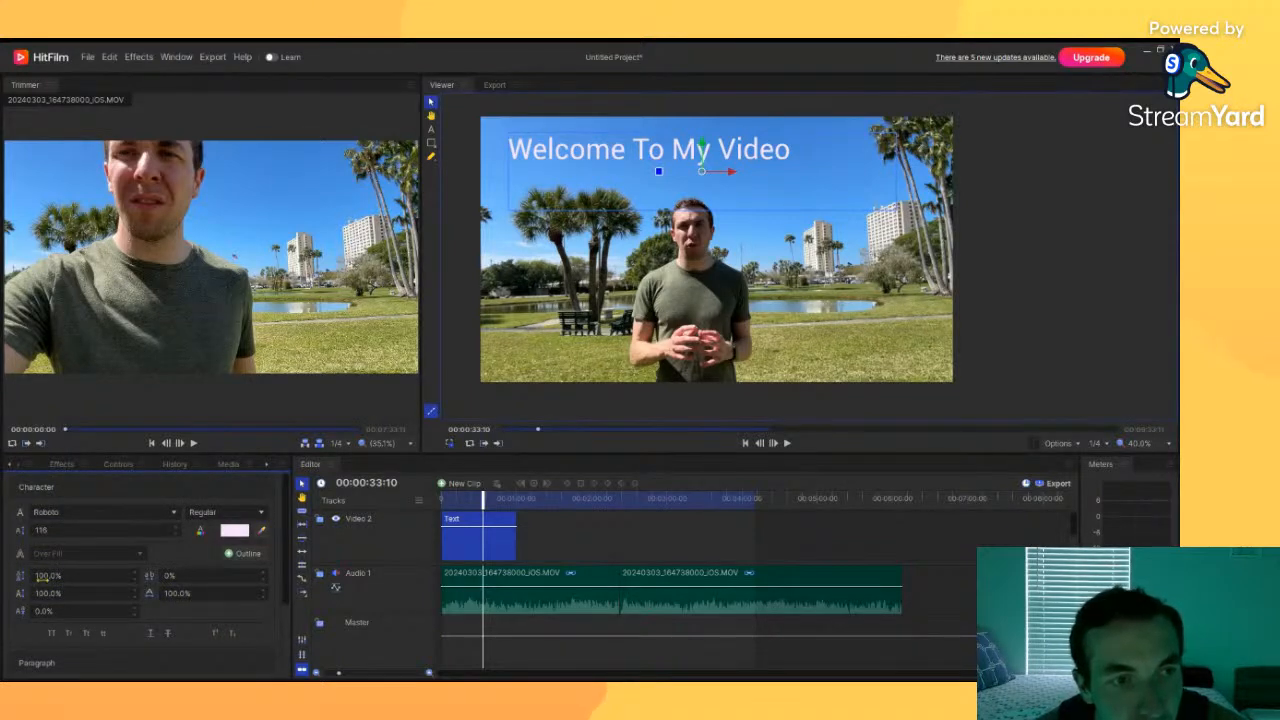
Step: Enable an outline on the title text
click(50, 594)
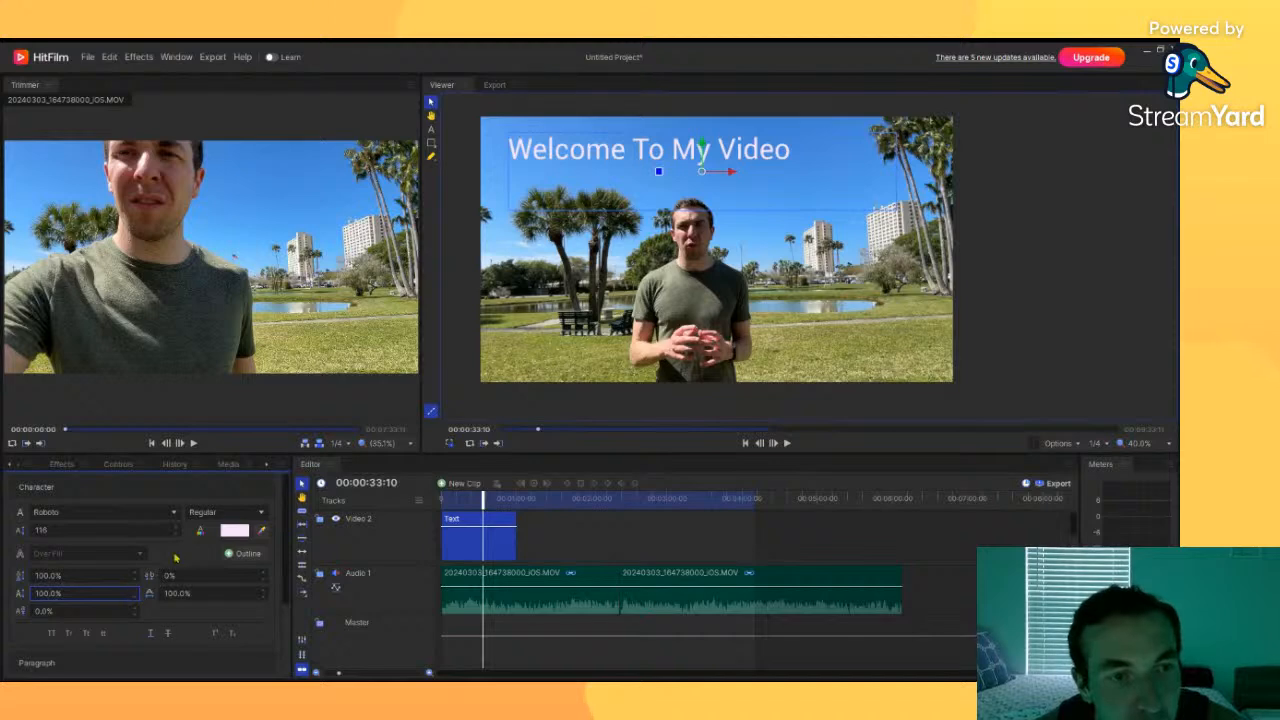
scroll(175, 560, down, 2)
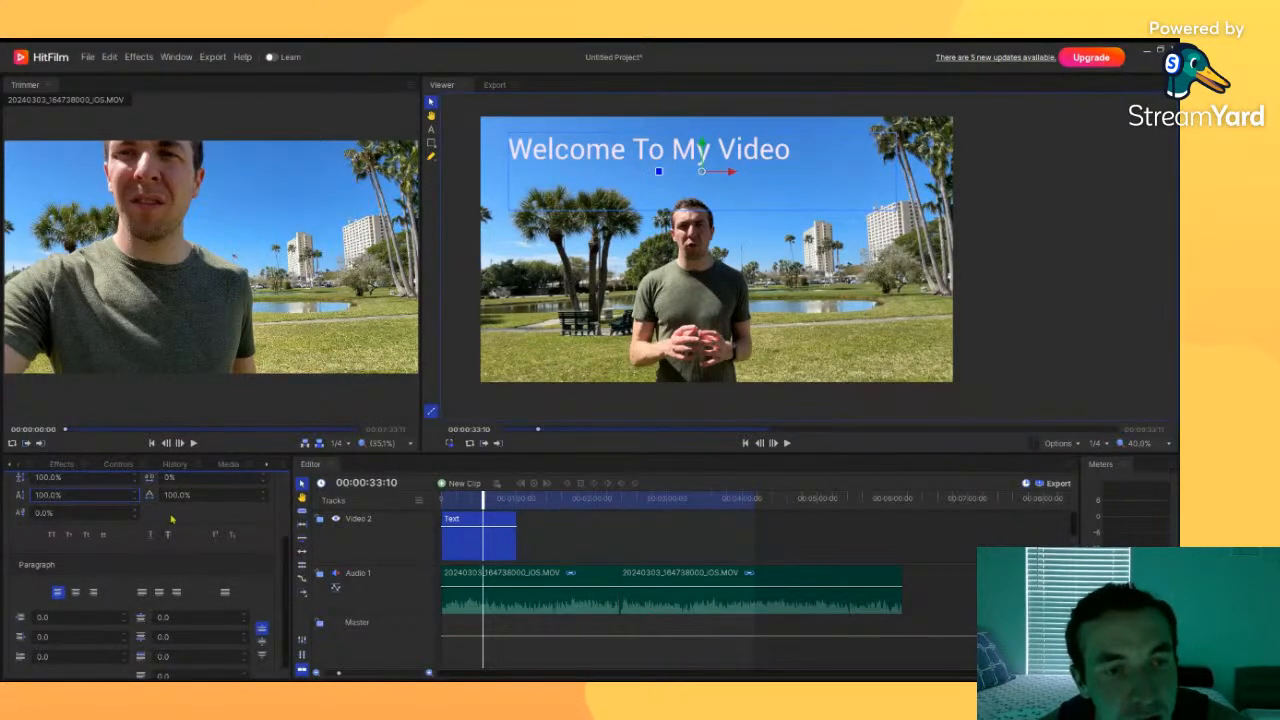
scroll(172, 519, down, 1)
scroll(152, 527, up, 1)
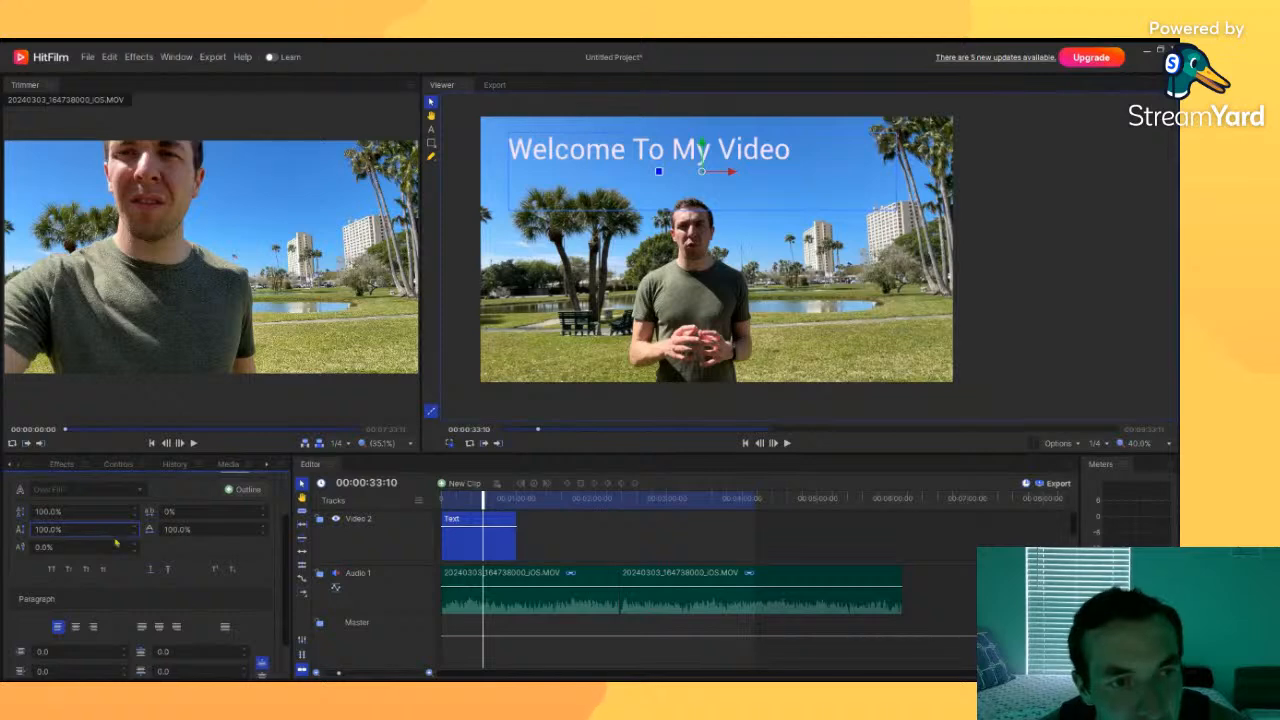
scroll(110, 577, down, 1)
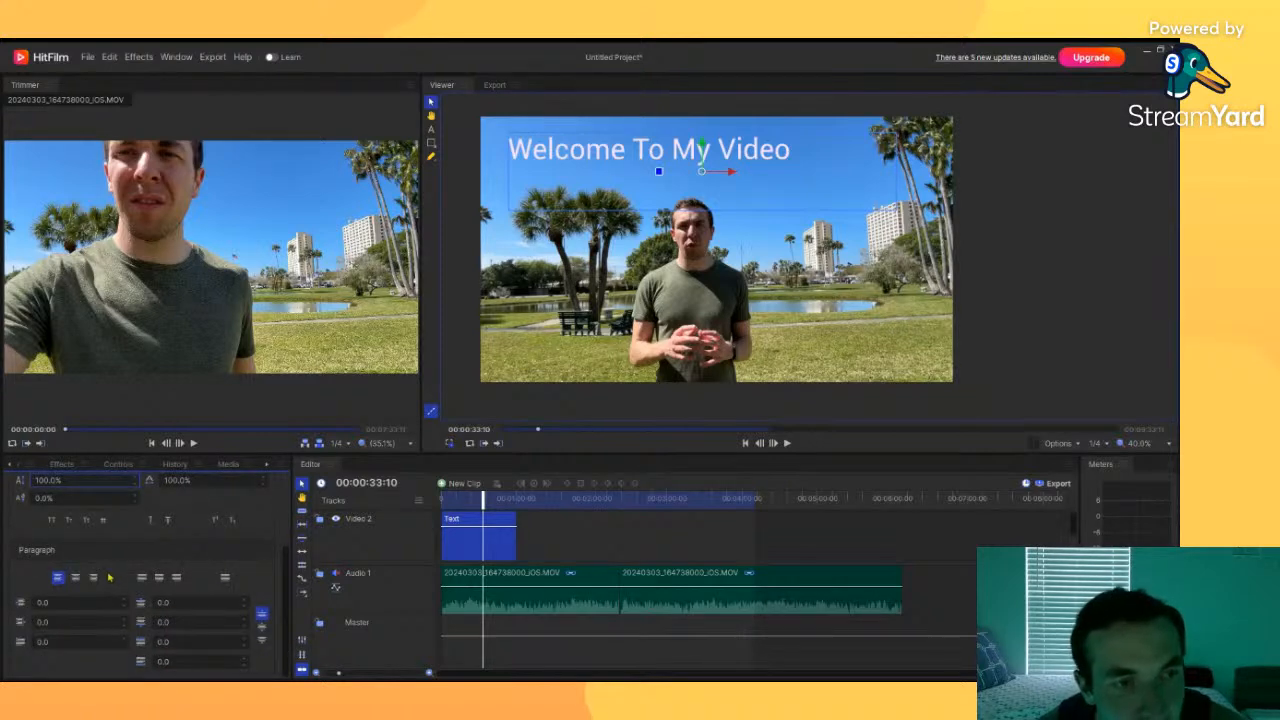
scroll(110, 577, up, 2)
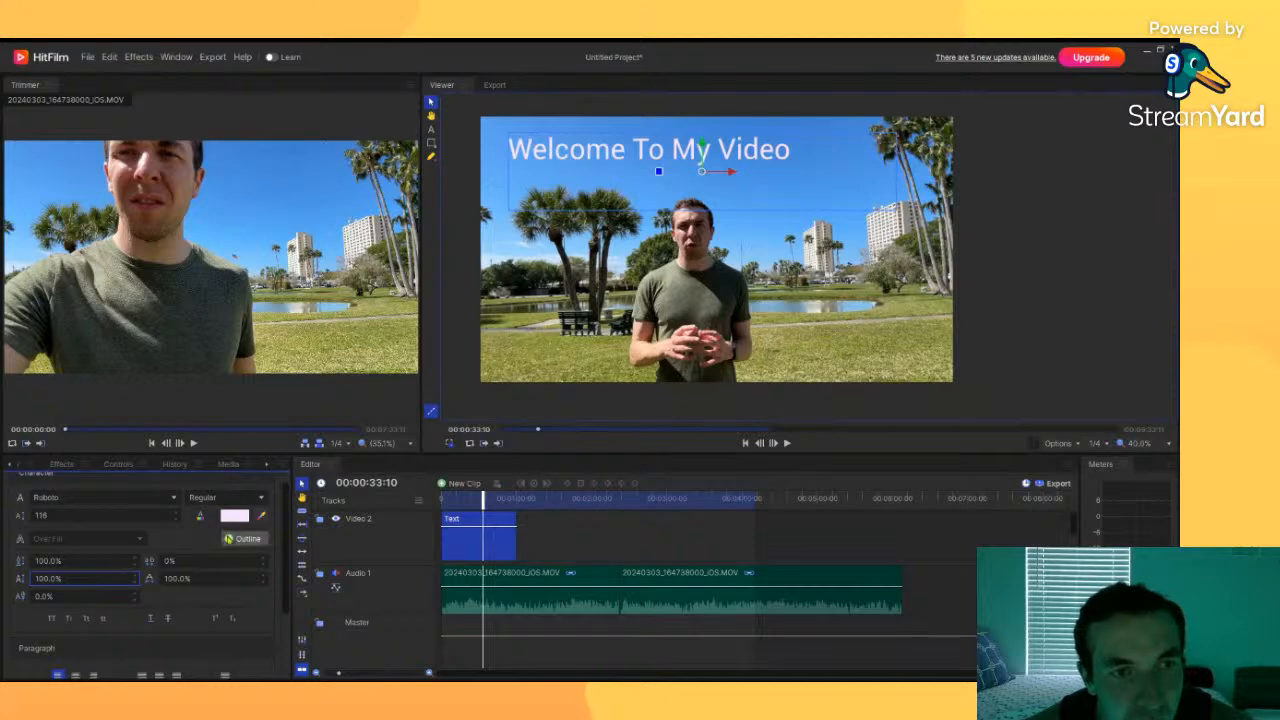
click(228, 540)
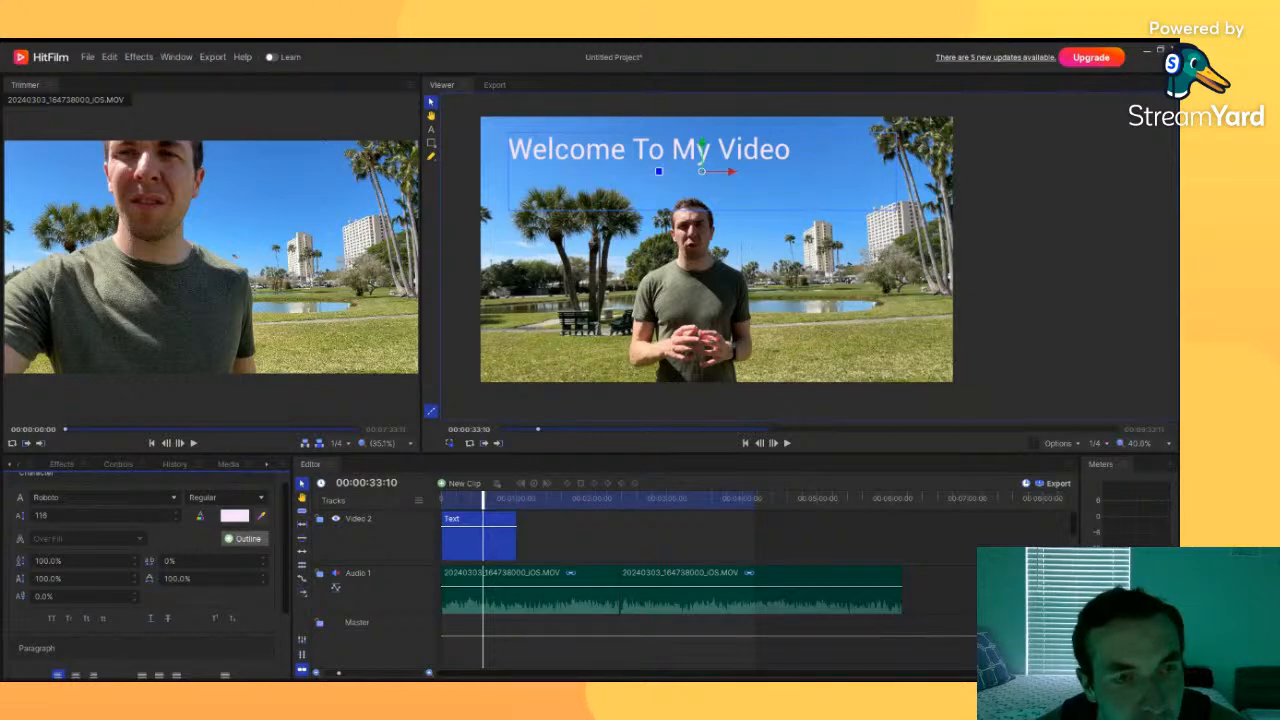
click(228, 539)
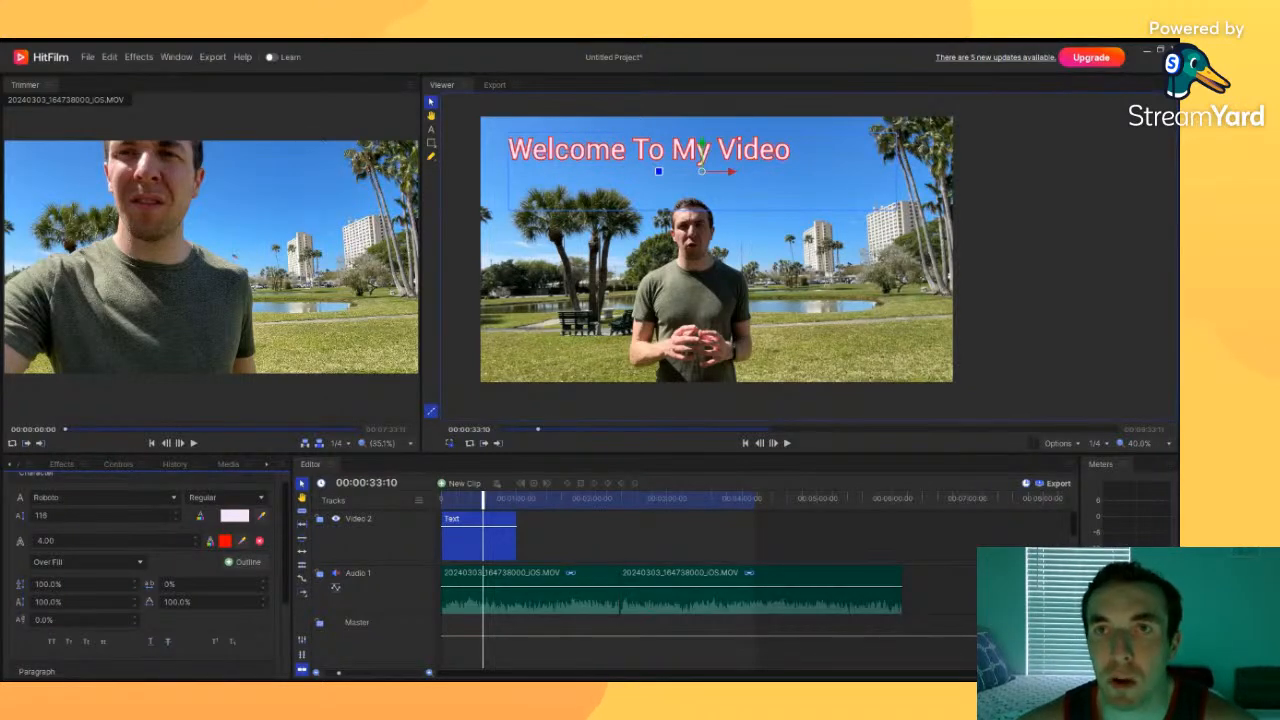
Step: Set the outline colour to black and its width to 5.06
click(225, 543)
click(634, 363)
click(723, 372)
click(689, 488)
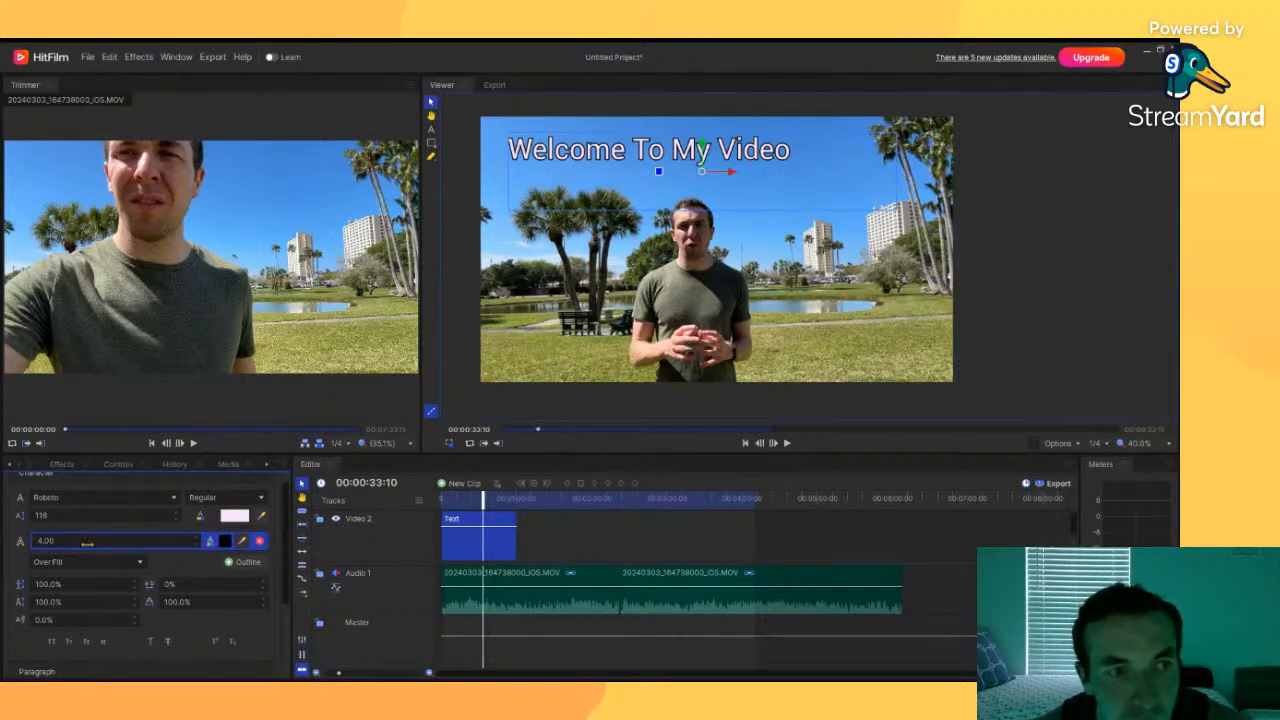
drag(88, 549, 68, 568)
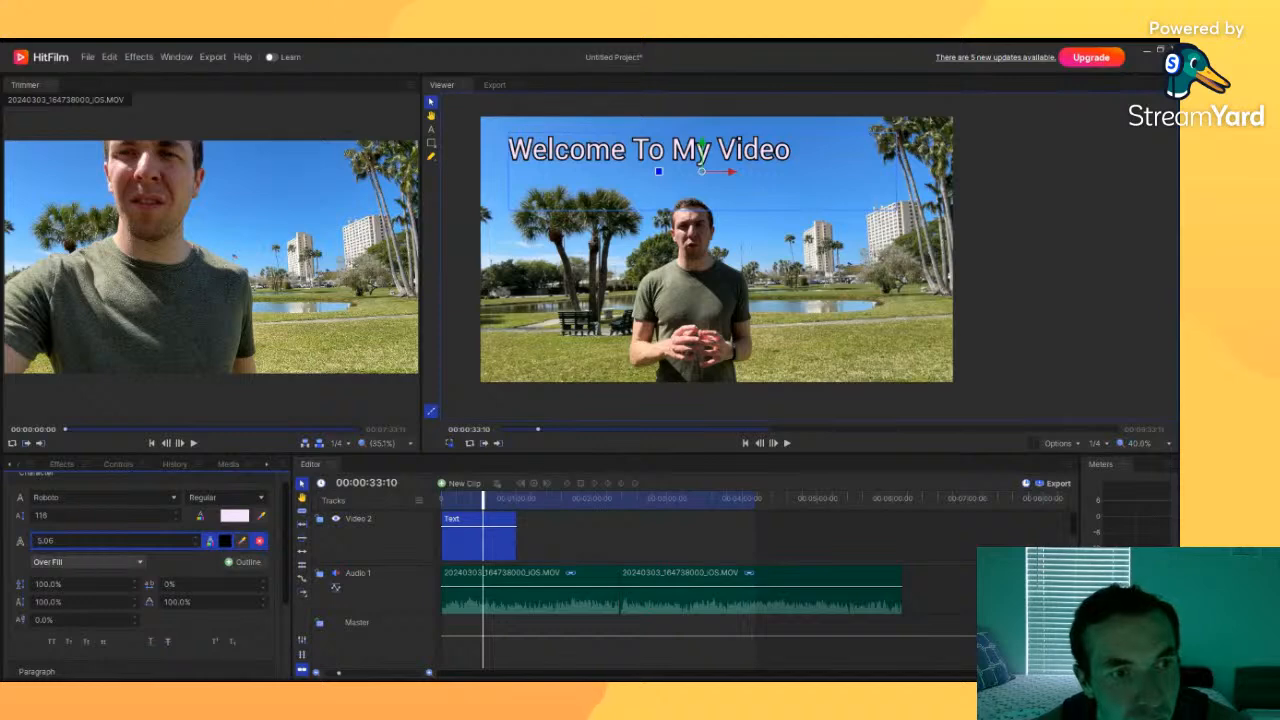
Step: Set the outline position to Centered
click(70, 594)
click(67, 563)
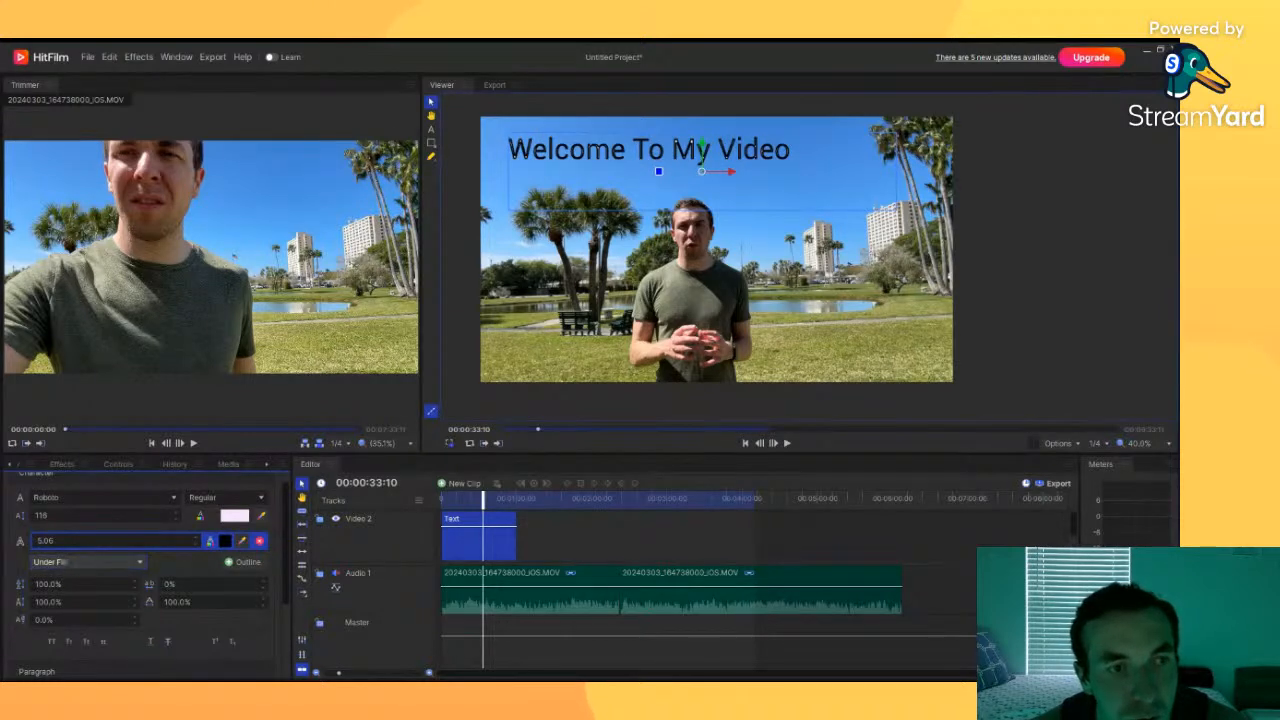
click(64, 602)
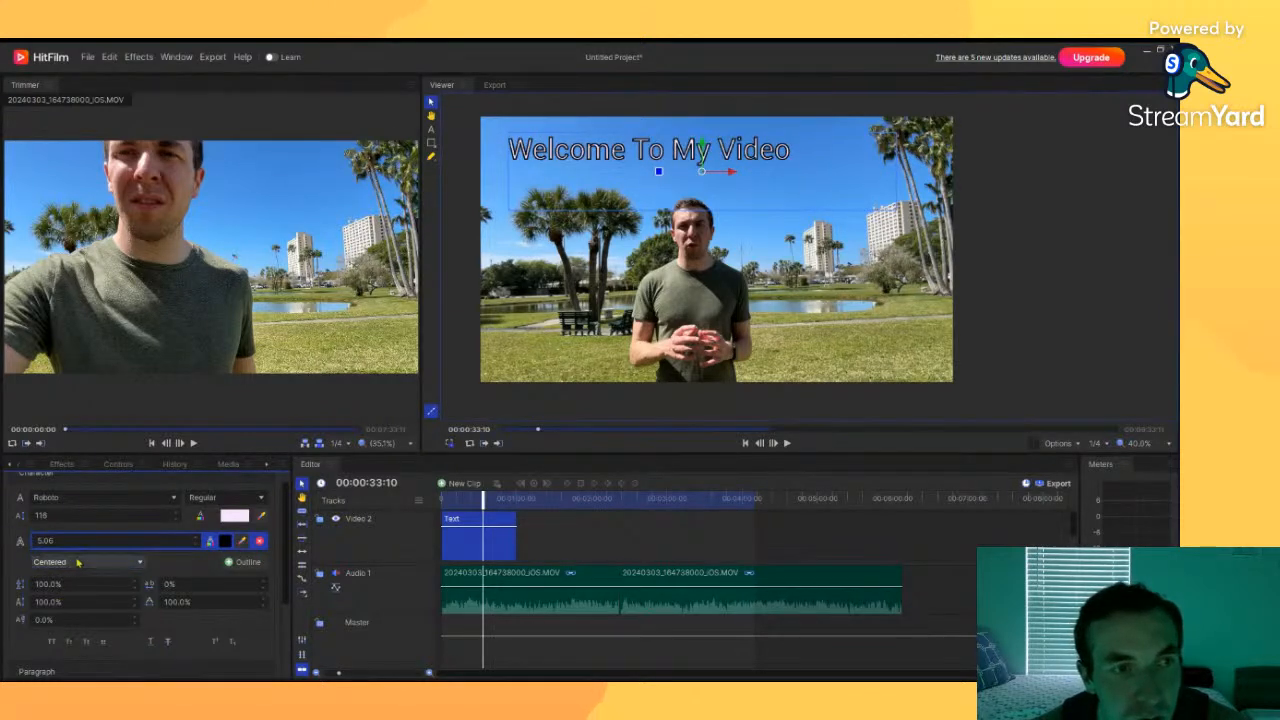
scroll(80, 565, up, 2)
scroll(188, 573, up, 1)
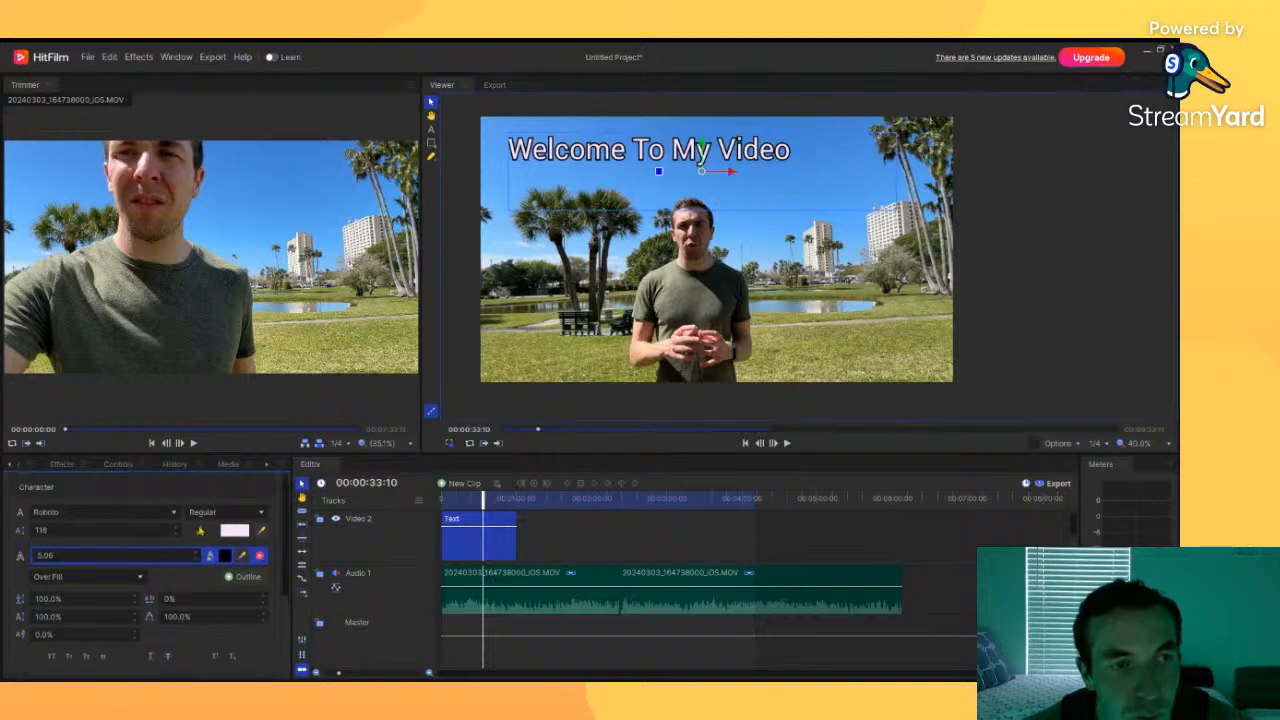
Step: Preview the title in playback and shorten the text clip to a brief span at the timeline start
click(554, 552)
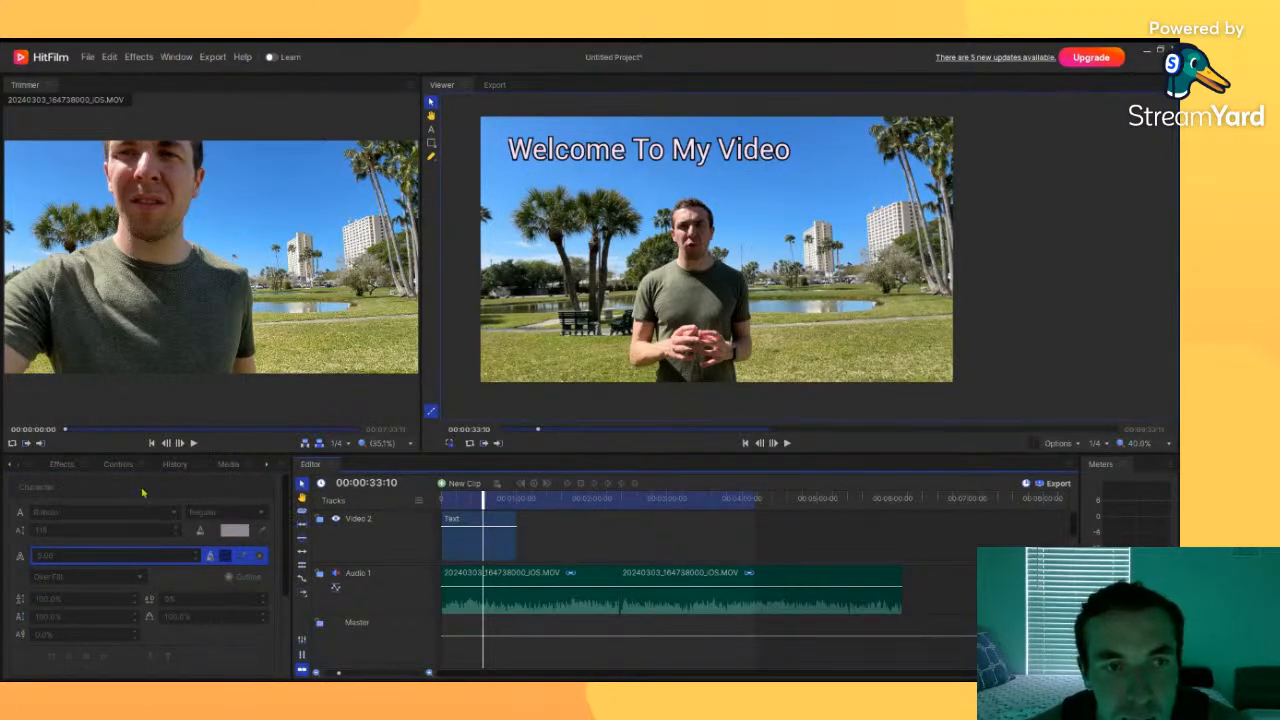
click(500, 544)
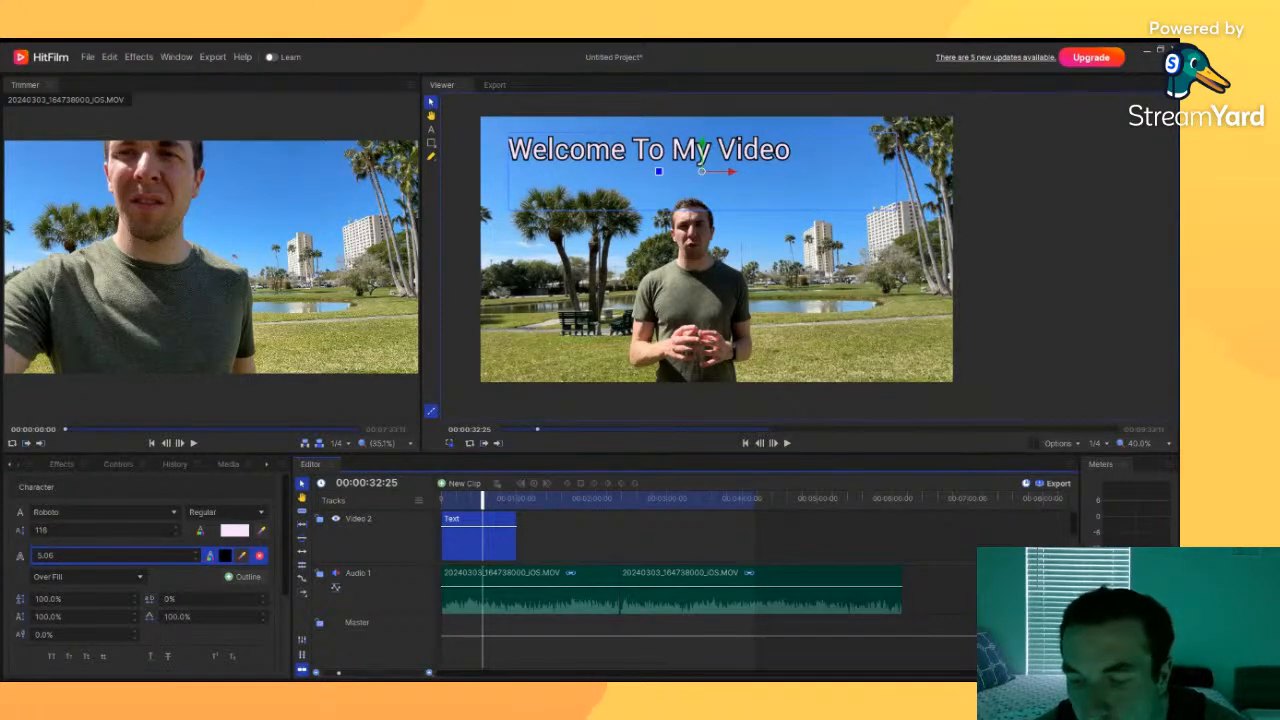
click(509, 425)
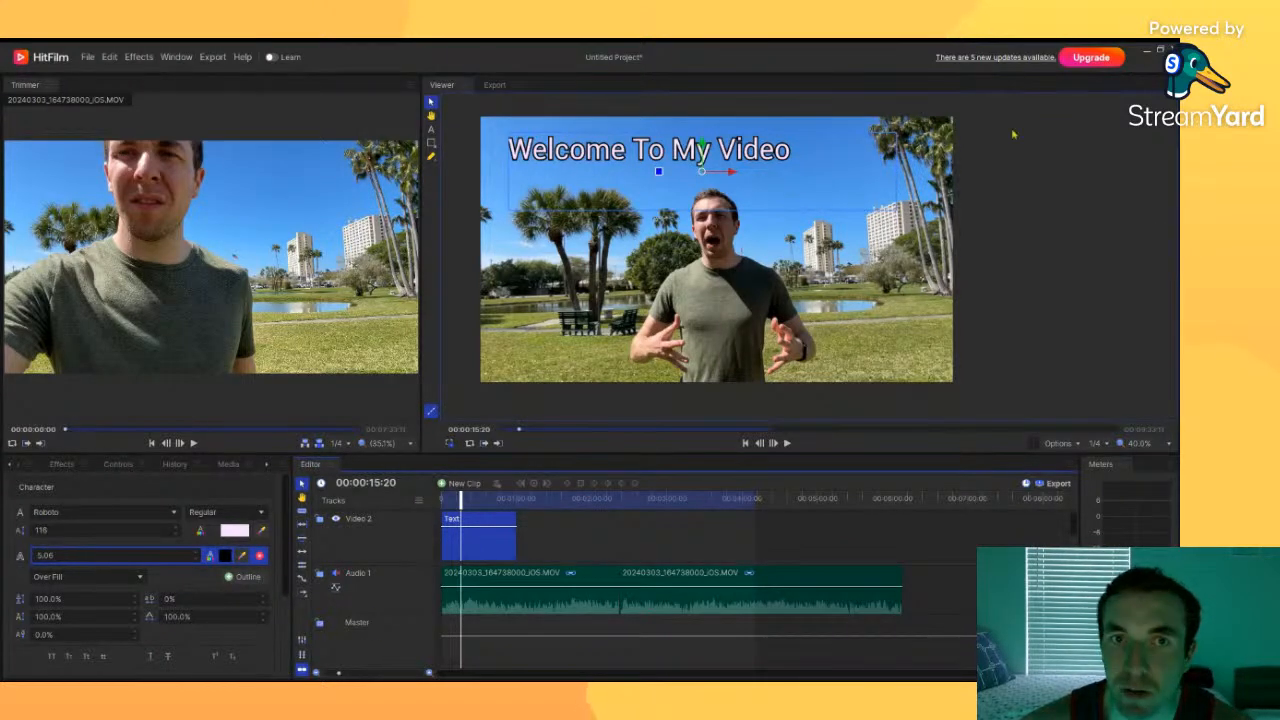
click(447, 498)
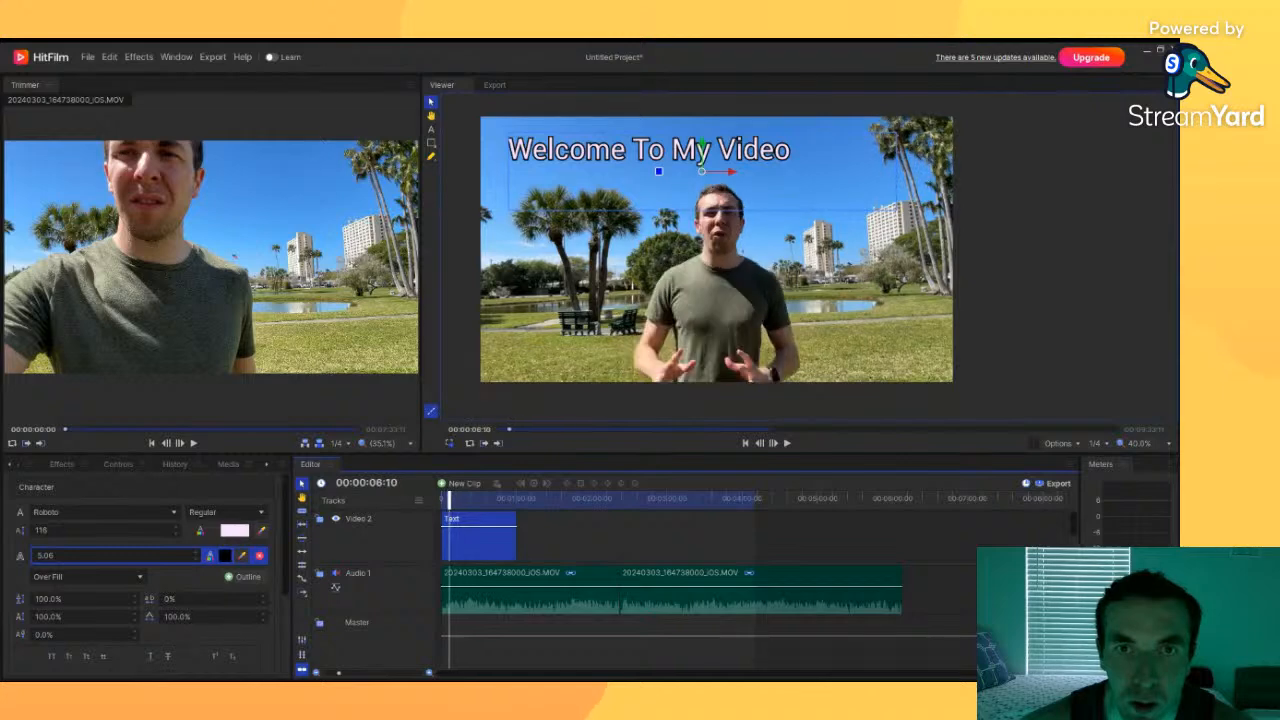
key(space)
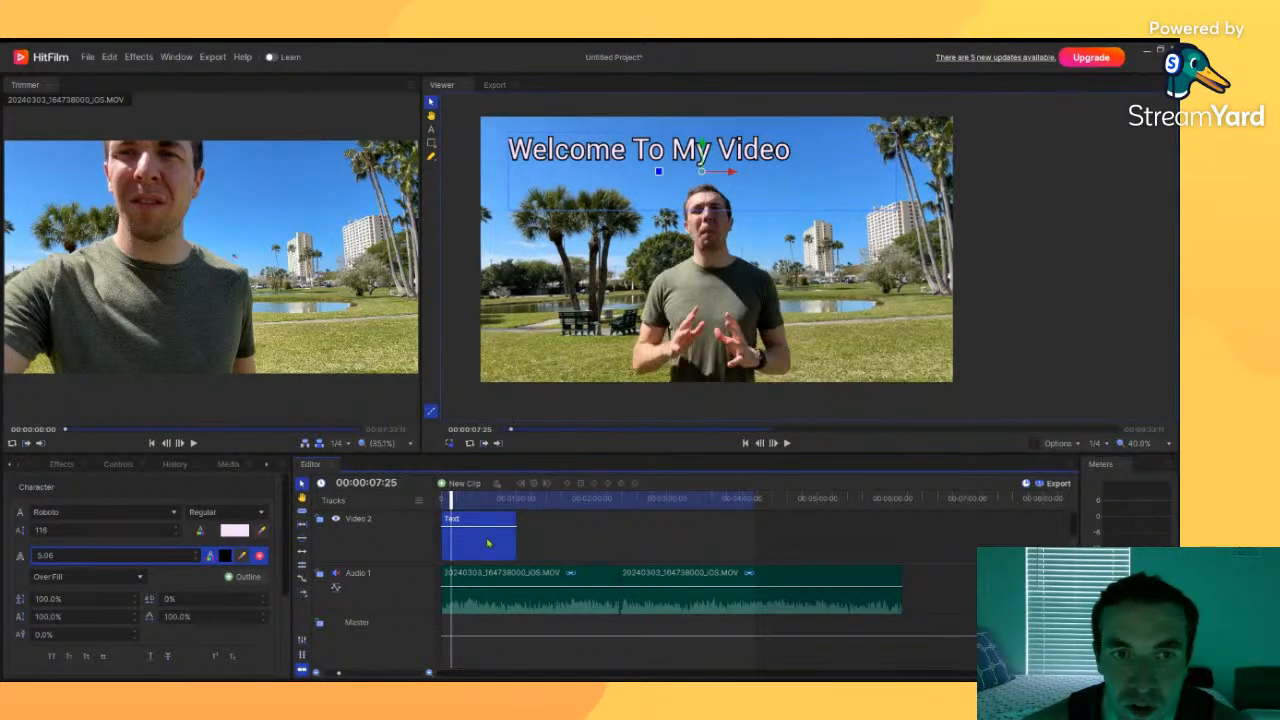
drag(516, 538, 452, 543)
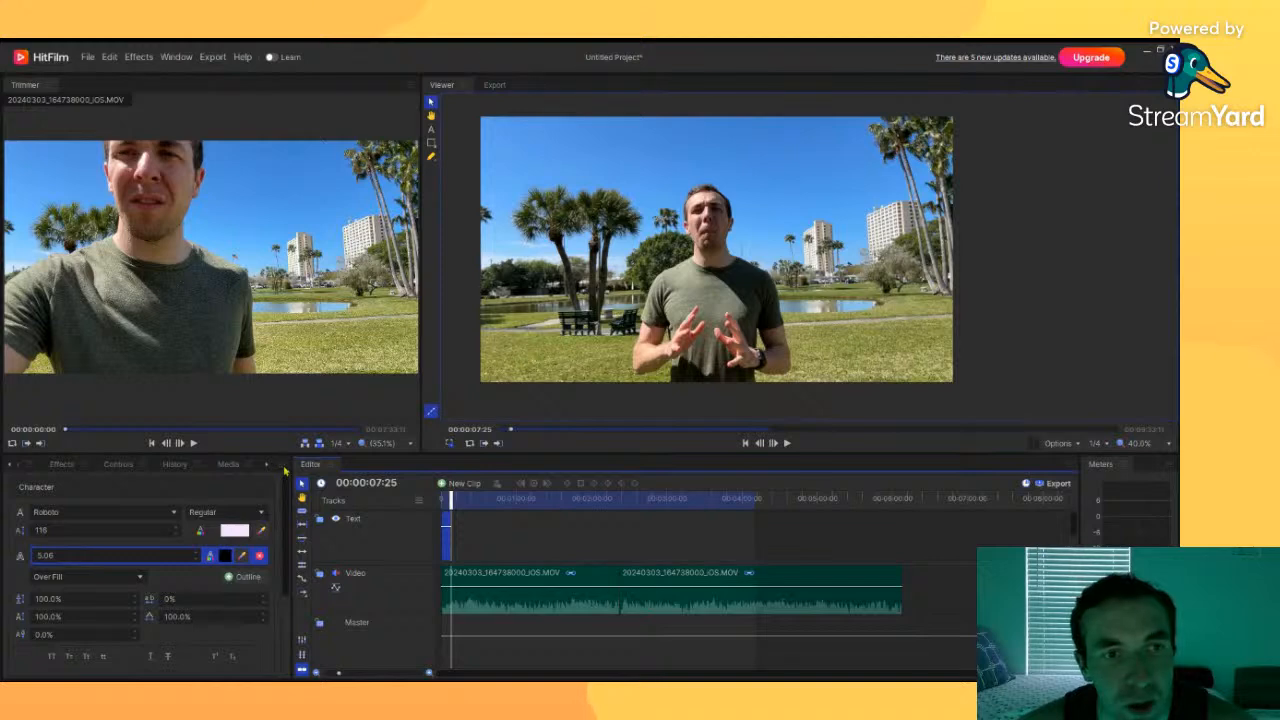
Step: Change the workspace panel layout
click(27, 464)
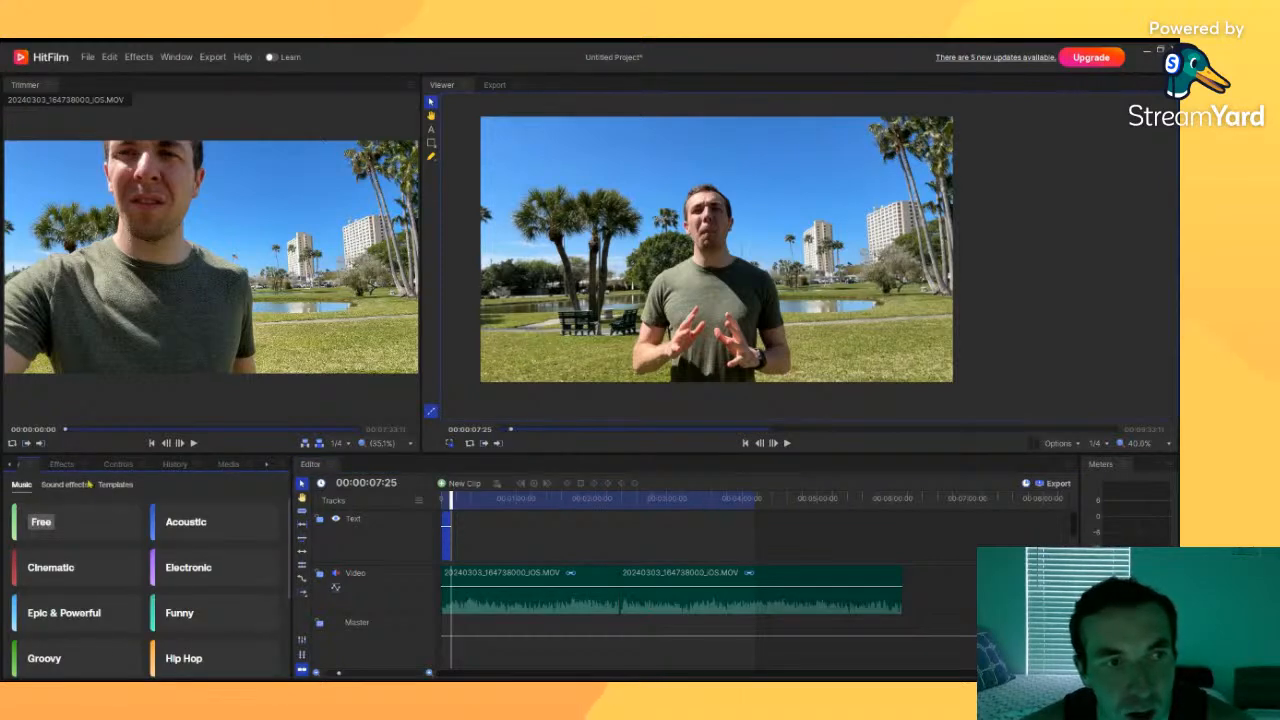
click(284, 465)
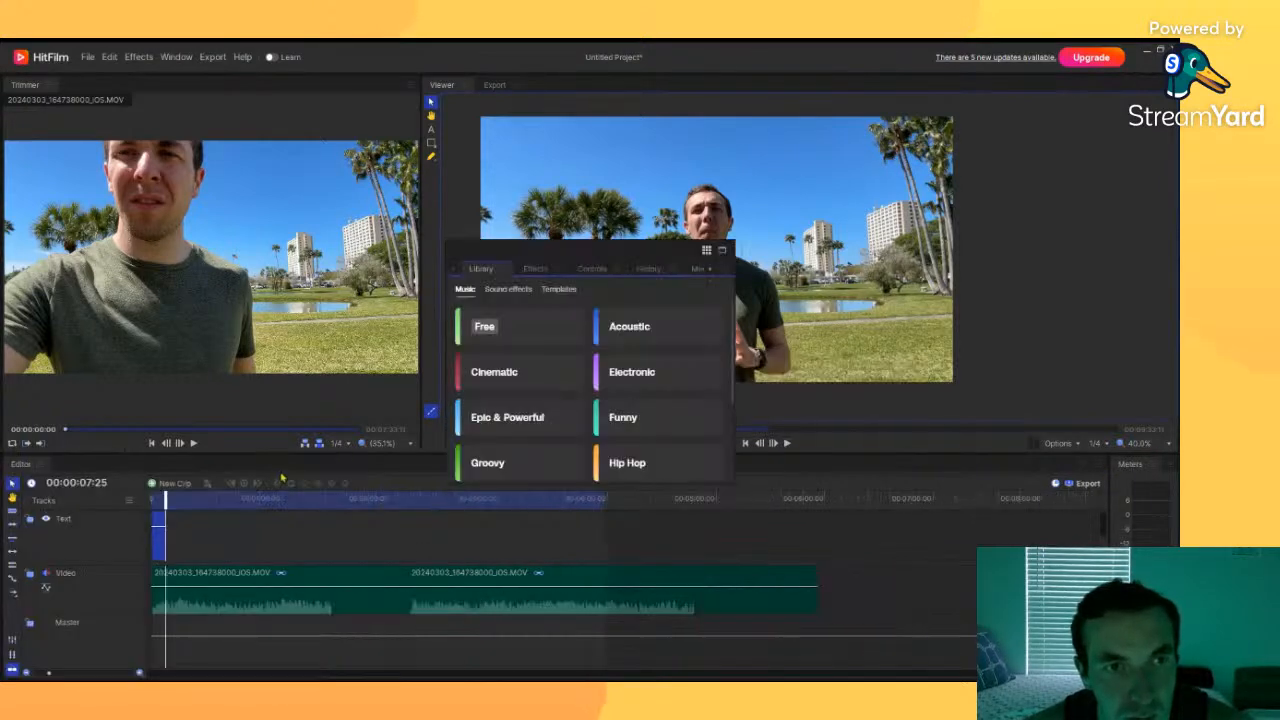
click(706, 251)
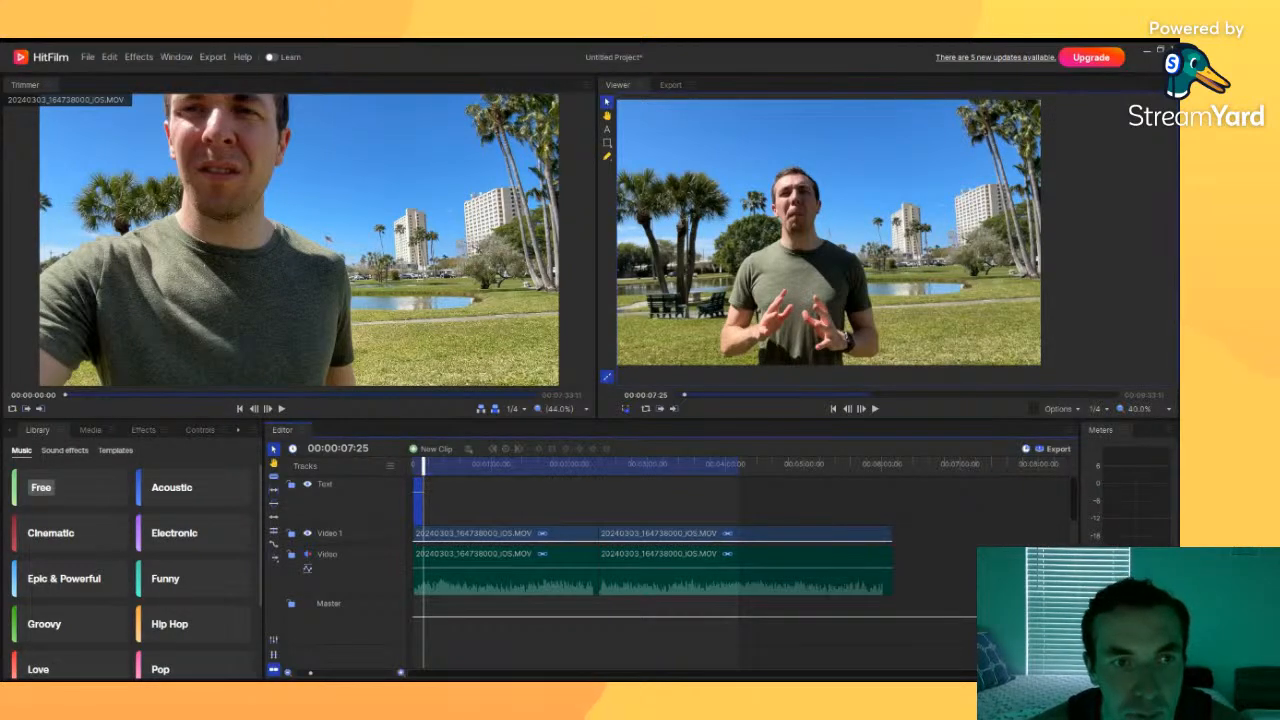
Step: Import a cartoon image from the Pictures folder into the project media
click(90, 429)
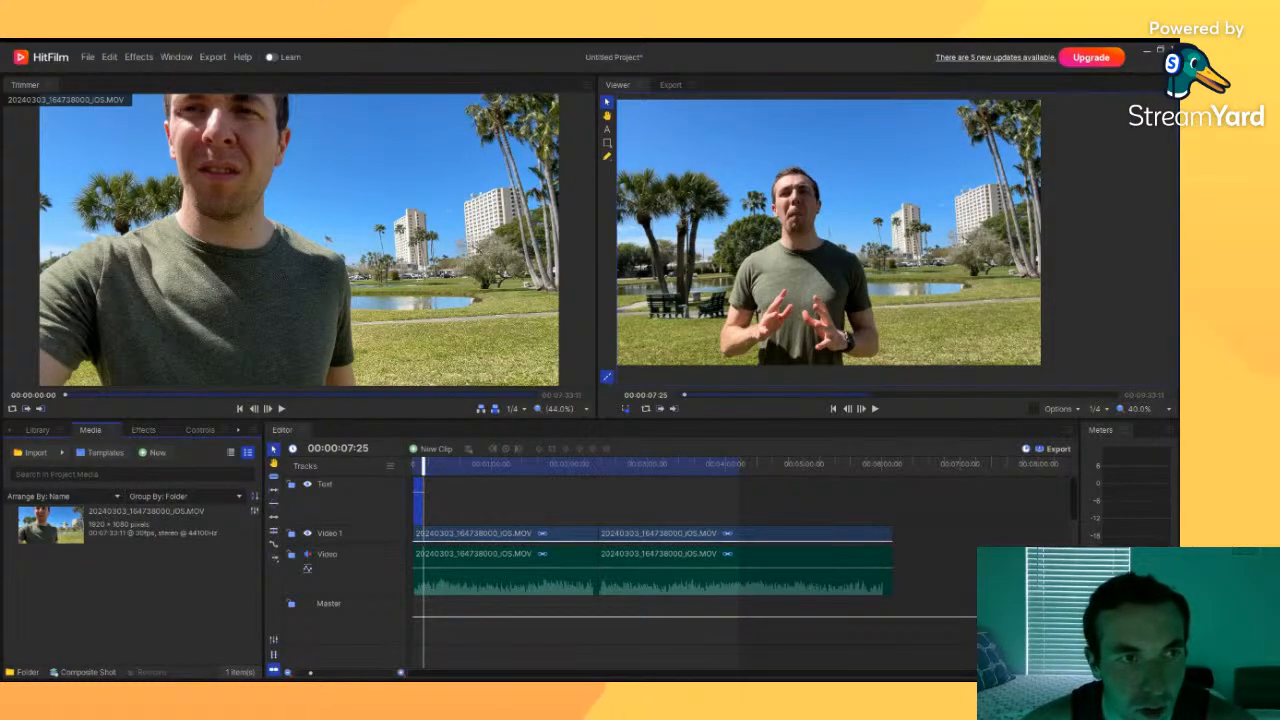
click(35, 453)
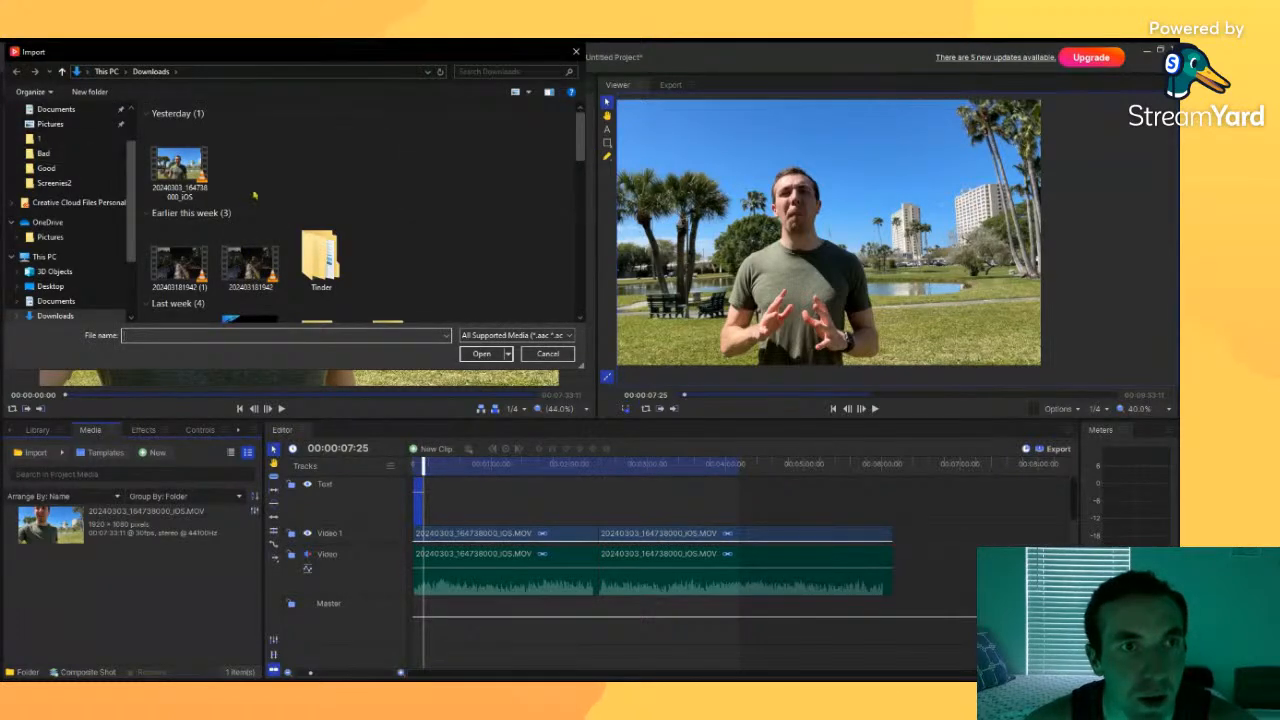
scroll(70, 230, up, 2)
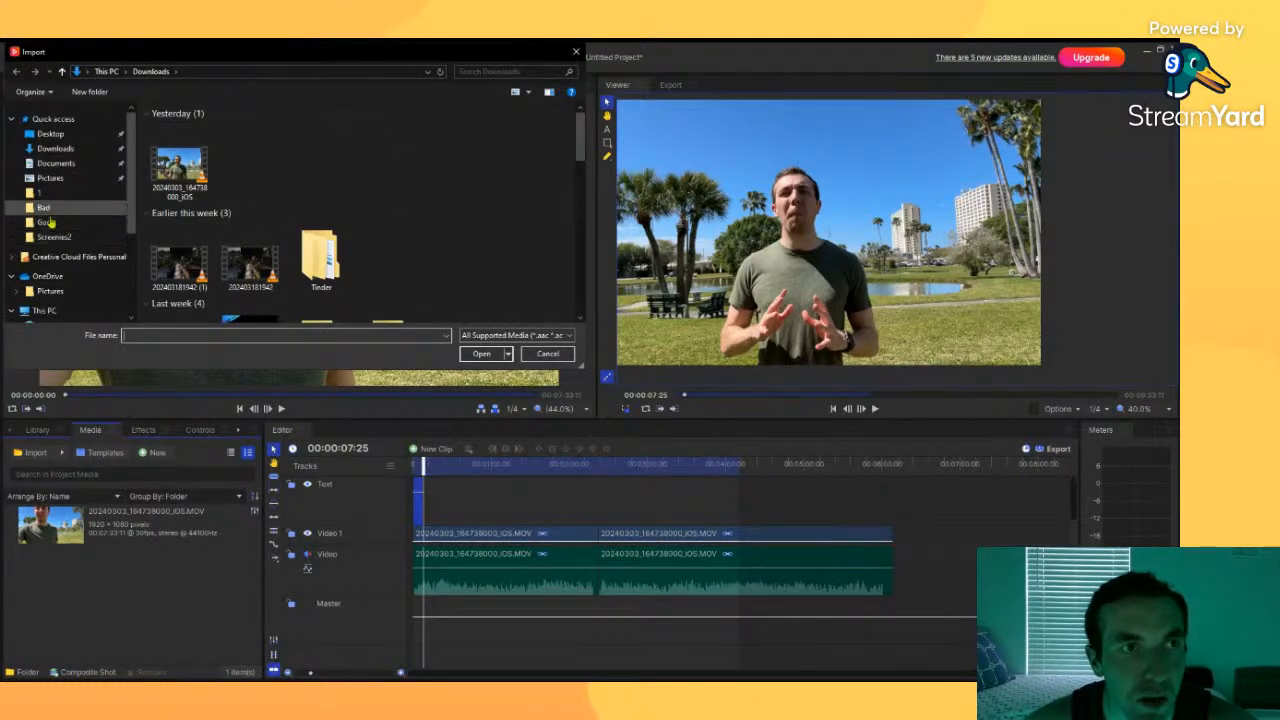
click(44, 207)
click(50, 177)
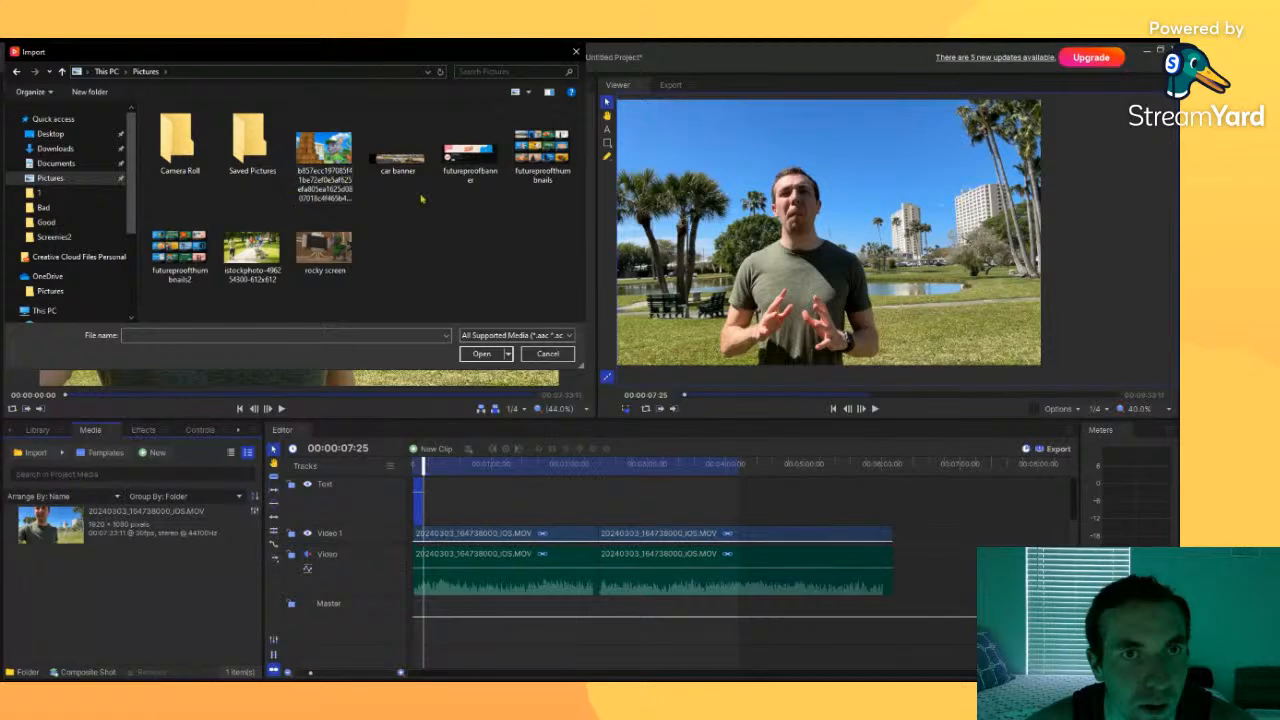
double_click(350, 178)
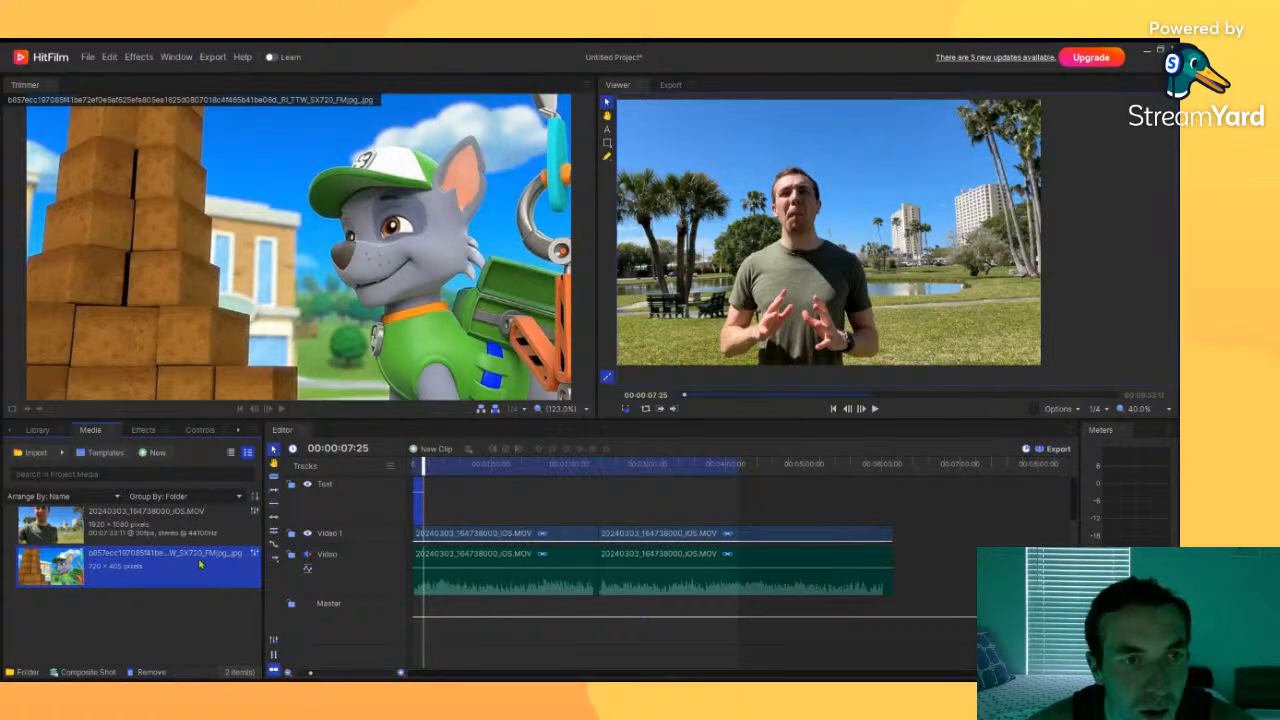
Step: Place the imported image on the top track around the three-second mark
mouse_move(185, 565)
mouse_down()
mouse_move(570, 515)
mouse_move(415, 484)
mouse_move(420, 510)
mouse_move(449, 521)
mouse_move(553, 516)
mouse_move(430, 509)
mouse_move(419, 469)
mouse_move(430, 507)
mouse_move(600, 515)
mouse_move(647, 502)
mouse_up()
drag(420, 464, 498, 466)
click(168, 531)
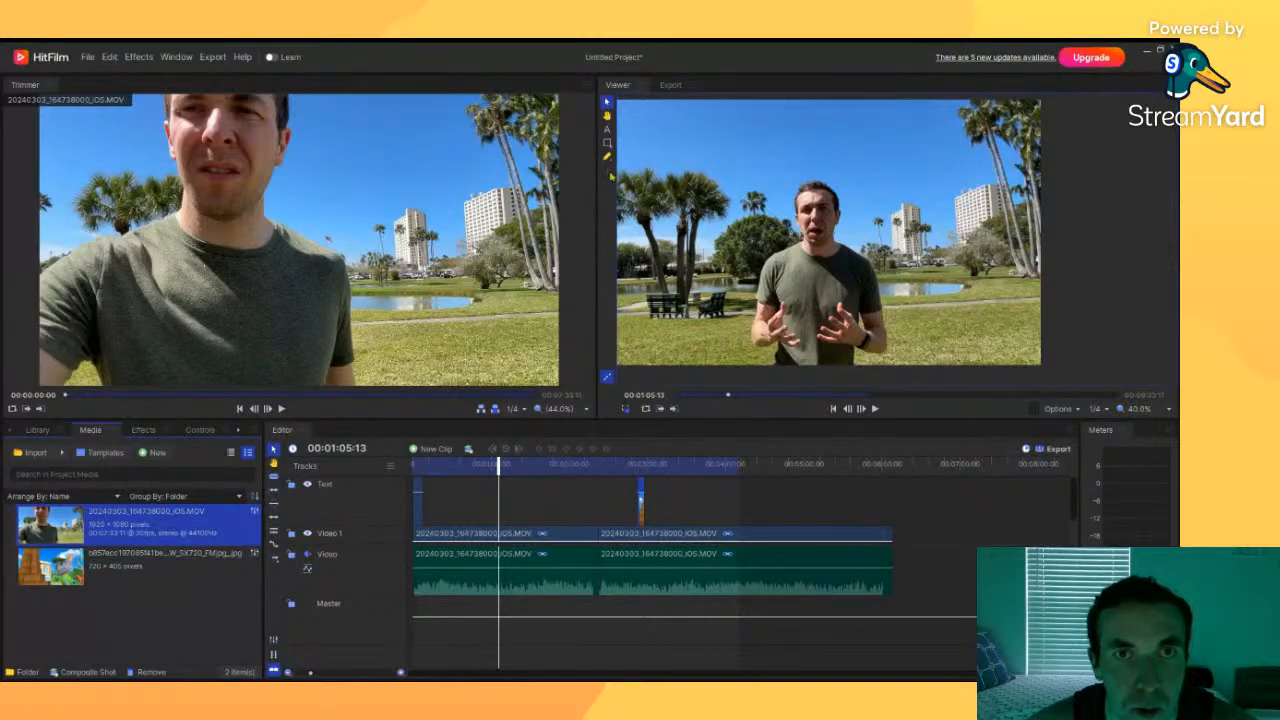
Step: Move the image overlay to the upper left area of the frame at 00:03:04:11
drag(597, 185, 298, 230)
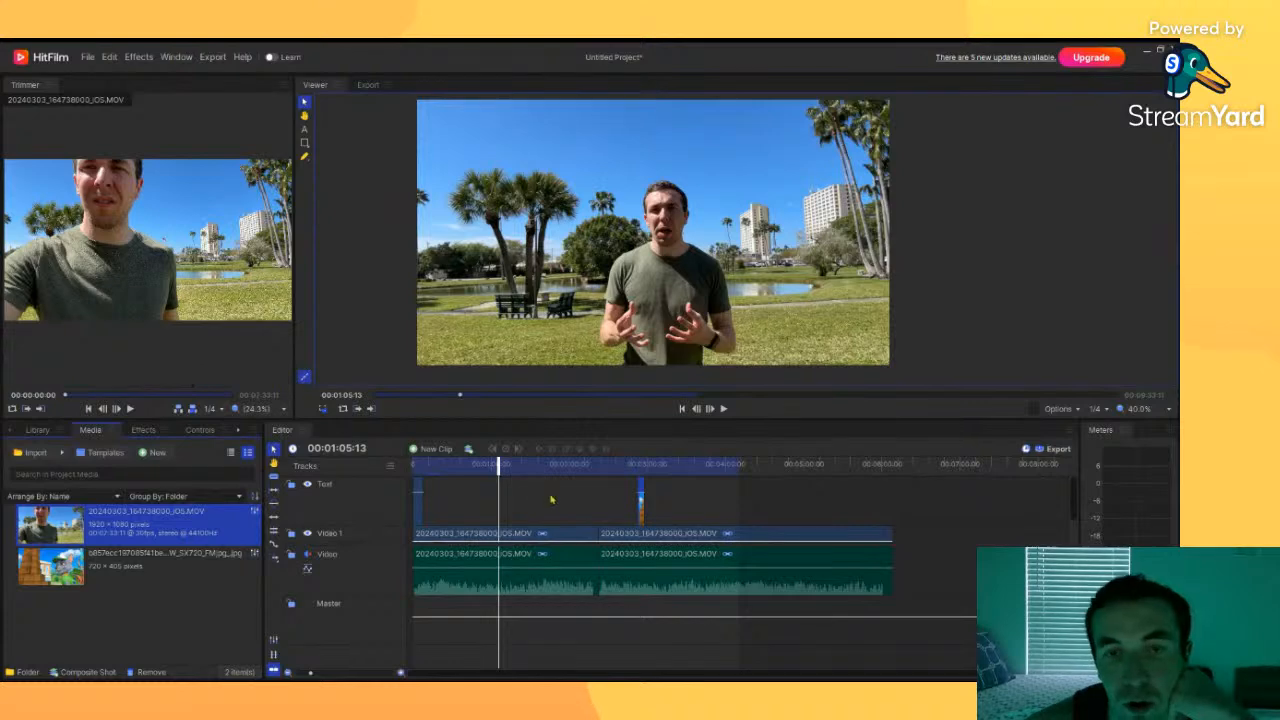
drag(495, 464, 699, 495)
mouse_move(642, 466)
mouse_down()
mouse_move(690, 495)
mouse_move(666, 495)
mouse_move(653, 467)
mouse_up()
click(656, 467)
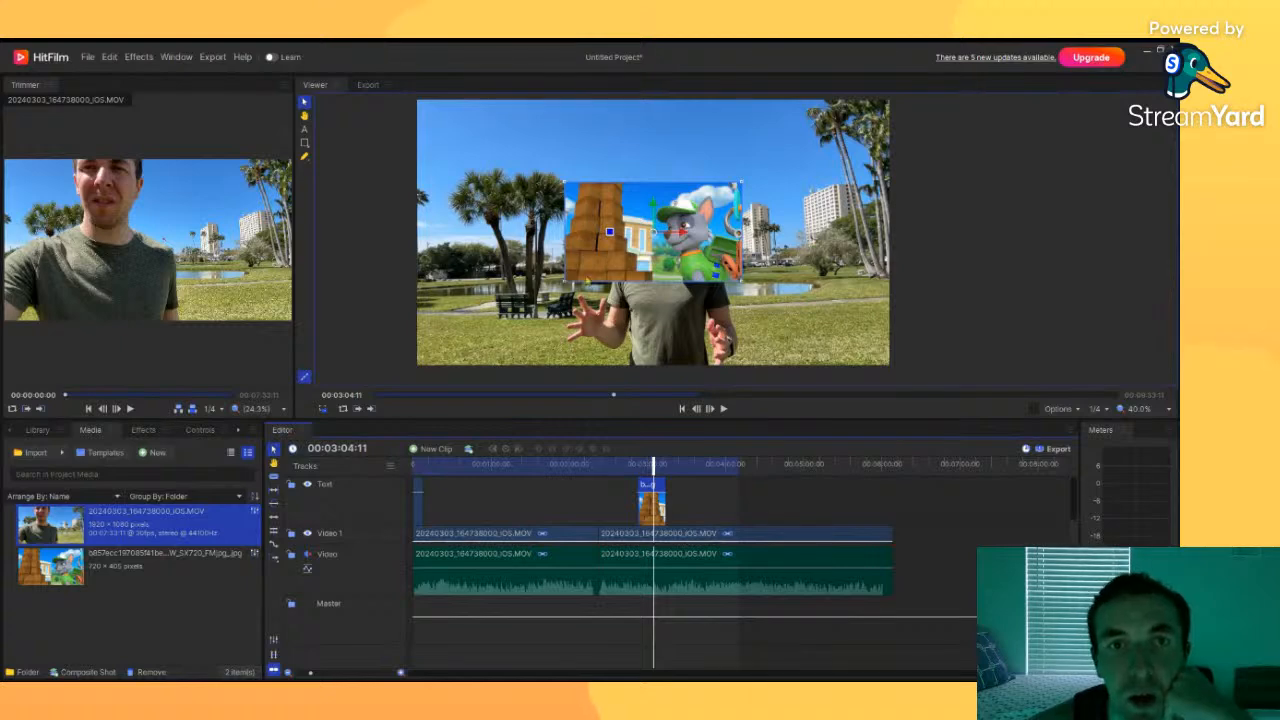
drag(658, 245, 641, 213)
drag(602, 168, 544, 158)
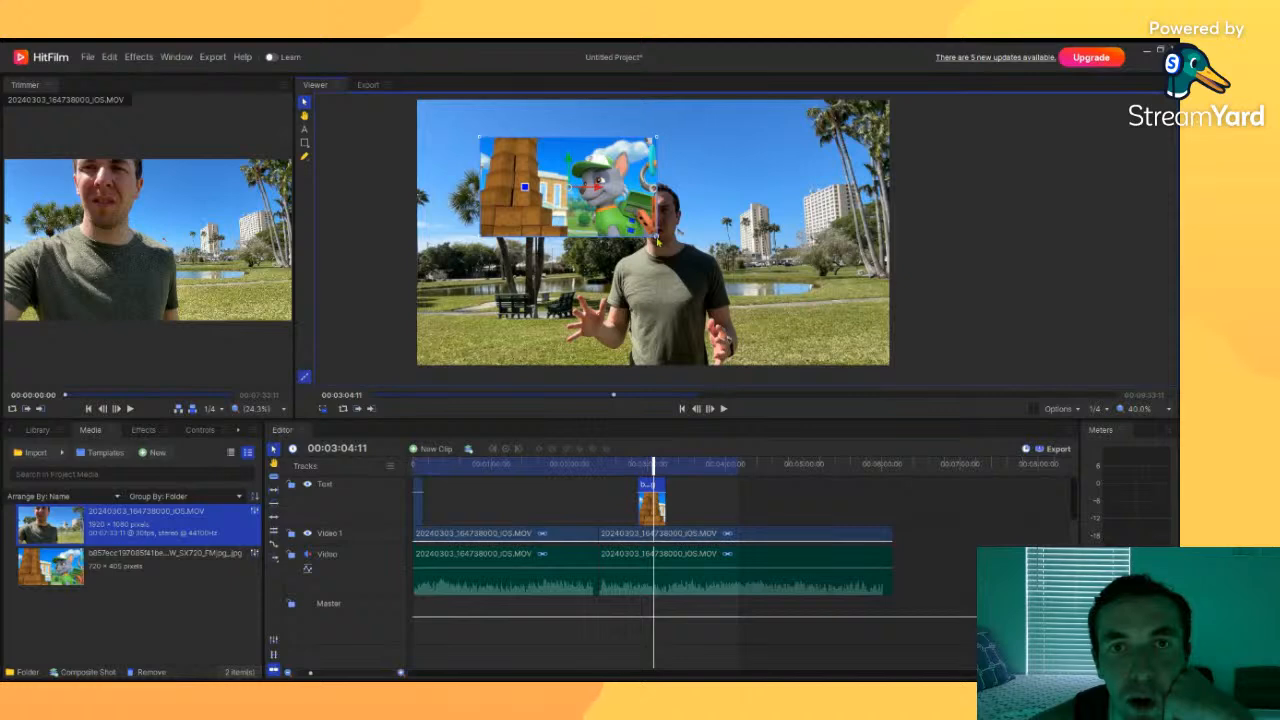
Step: Scale the image overlay down slightly and undo an attempted rotation
mouse_move(657, 241)
mouse_down()
mouse_move(638, 212)
mouse_move(600, 207)
mouse_move(690, 285)
mouse_move(590, 205)
mouse_move(656, 270)
mouse_move(623, 238)
mouse_move(634, 245)
mouse_up()
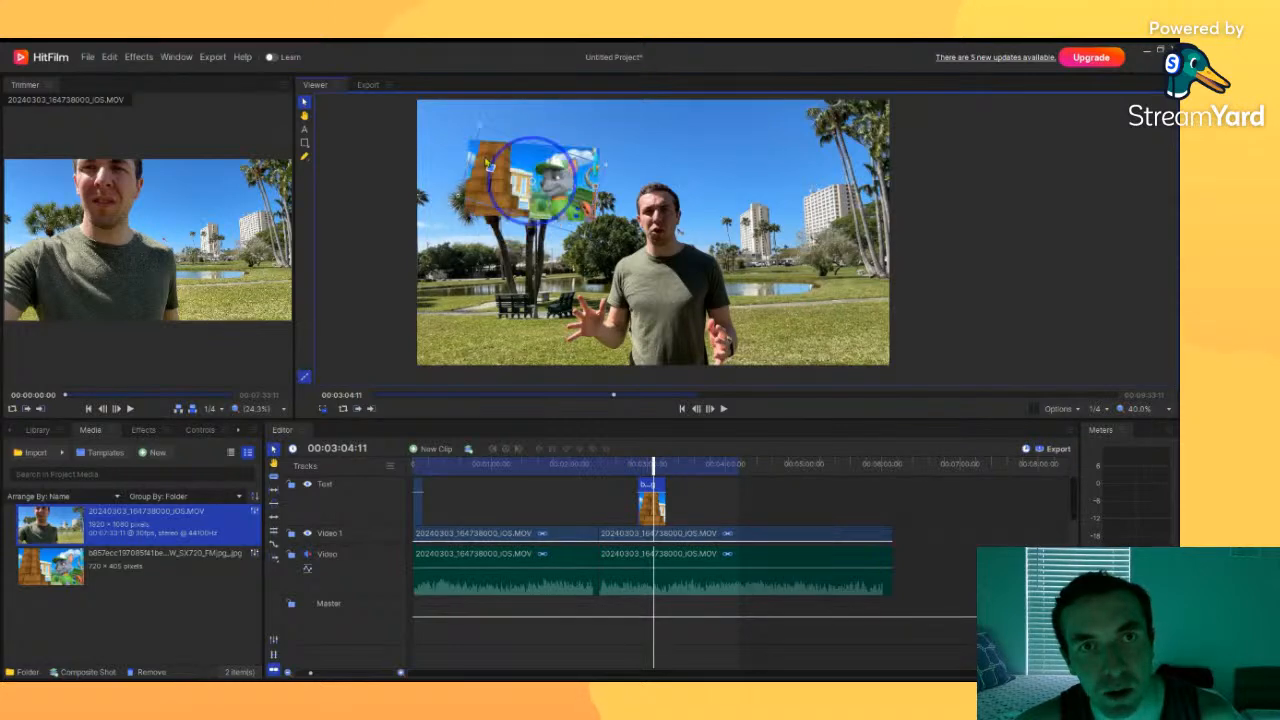
drag(451, 165, 481, 262)
key(ctrl+z)
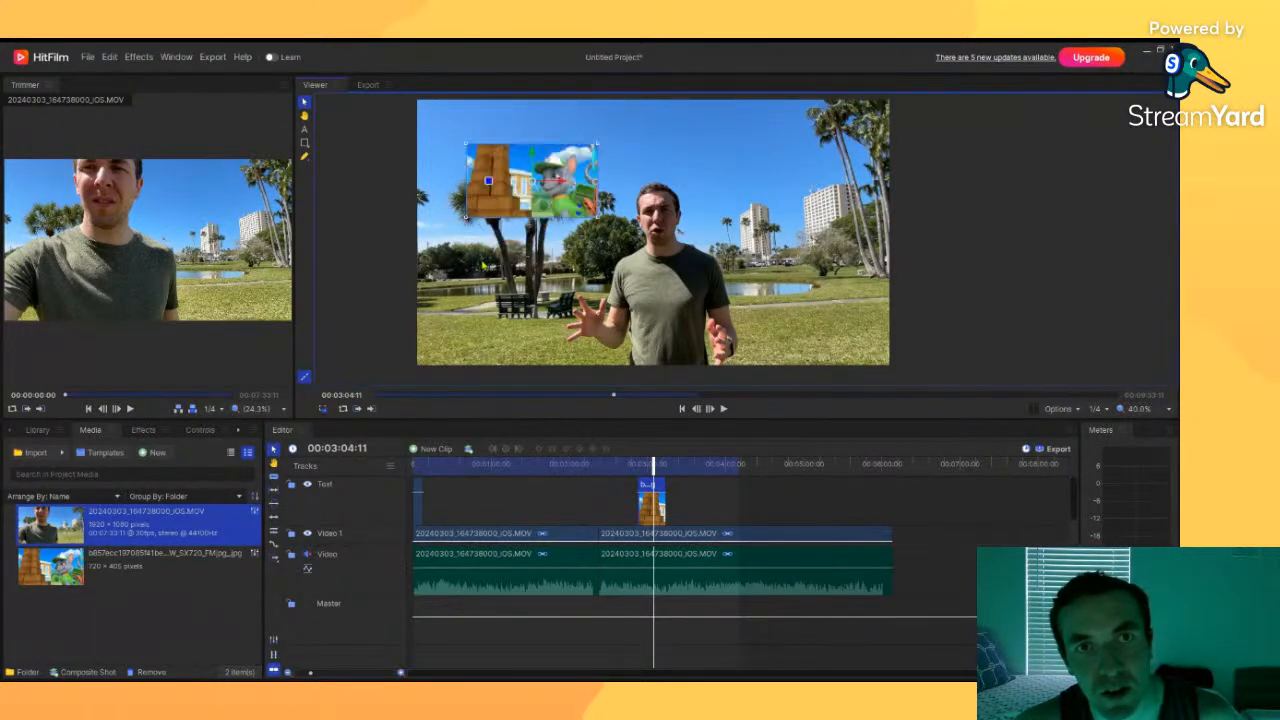
Step: Resize the image overlay slightly and move it a little lower, just left of the person beside the palm trees
drag(535, 187, 486, 180)
mouse_move(623, 231)
mouse_down()
mouse_move(658, 251)
mouse_move(560, 193)
mouse_move(621, 229)
mouse_move(596, 215)
mouse_move(610, 218)
mouse_up()
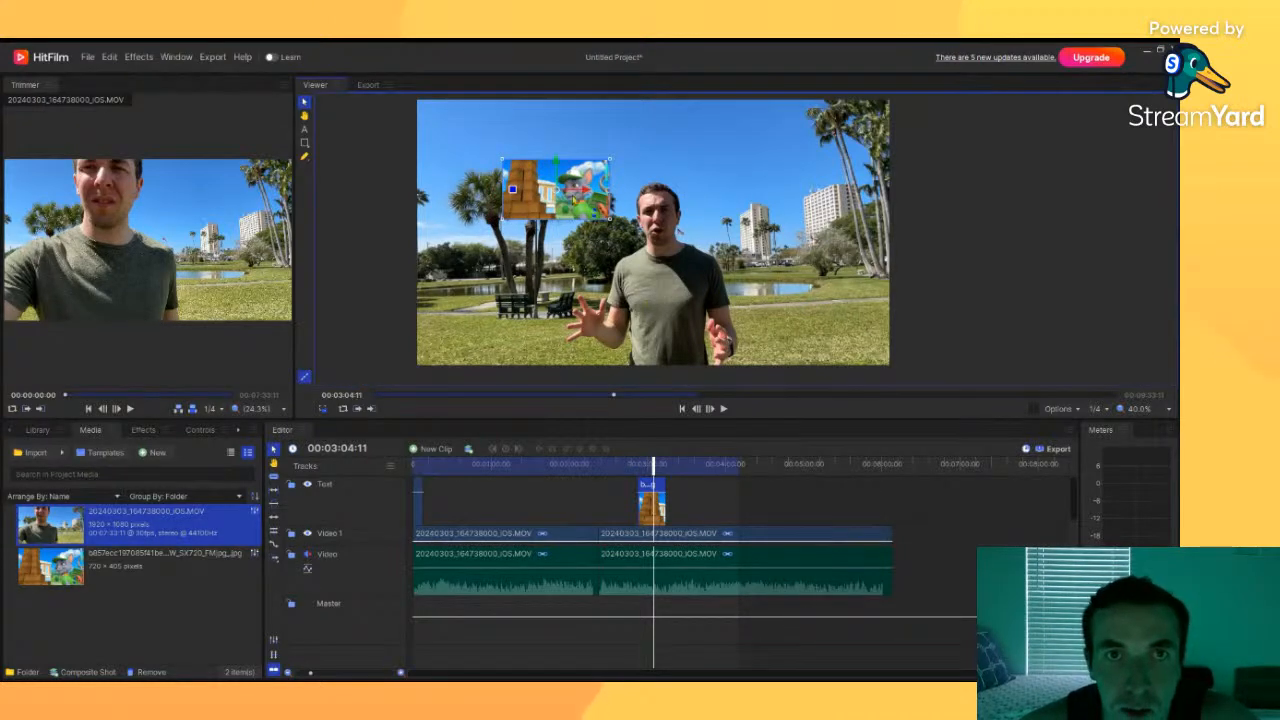
drag(560, 195, 553, 218)
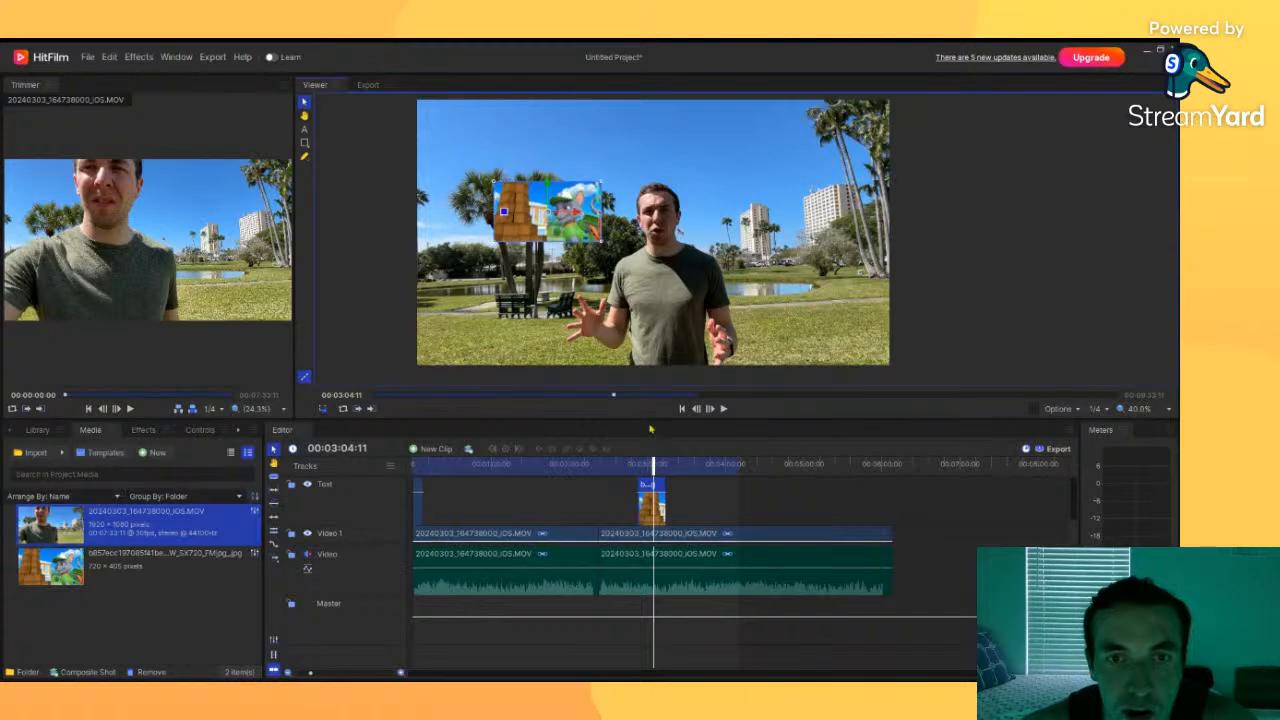
Step: Scrub the playhead back to about 00:03:01:16 and select the clips to review the overlay
mouse_move(652, 463)
mouse_down()
mouse_move(614, 464)
mouse_move(650, 465)
mouse_up()
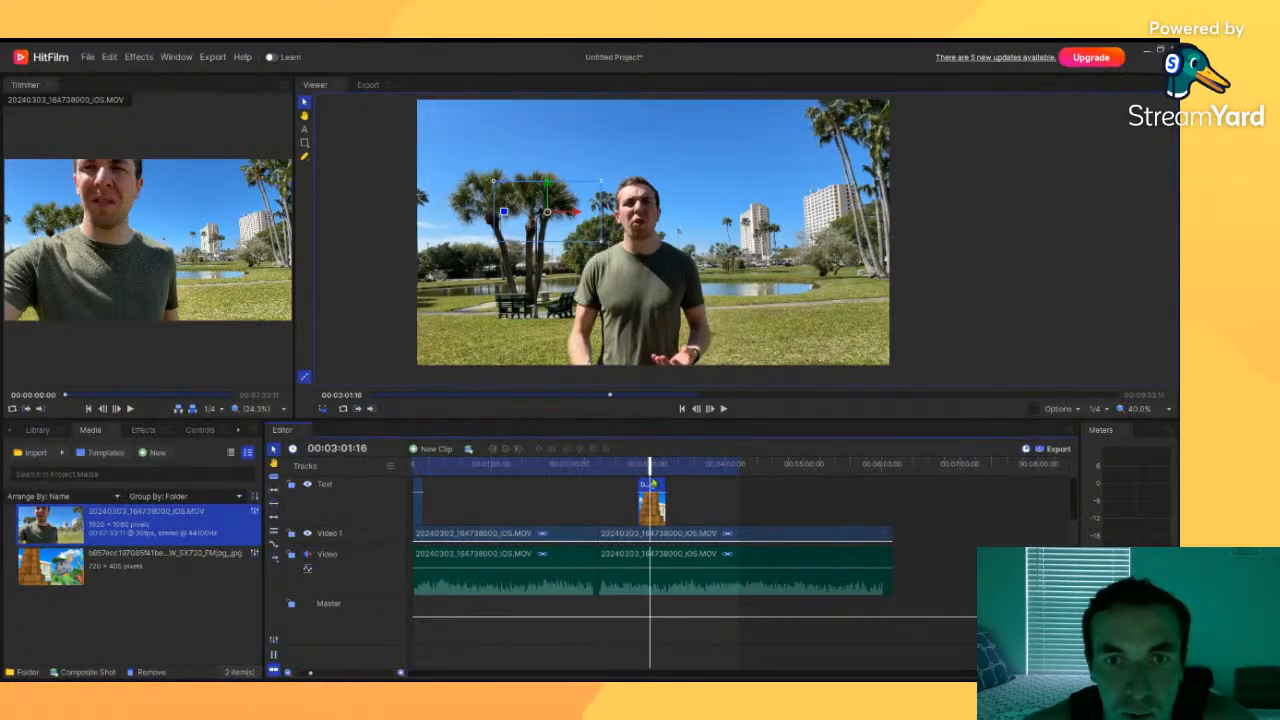
click(680, 507)
click(651, 509)
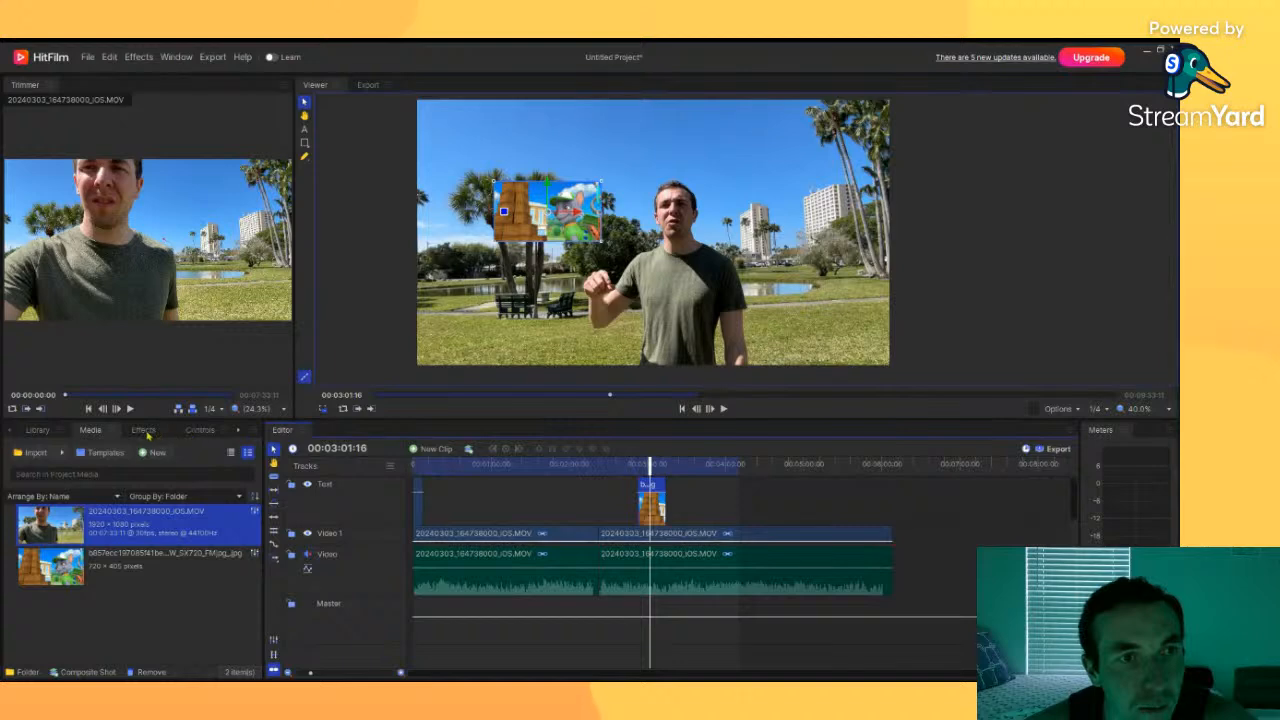
click(516, 510)
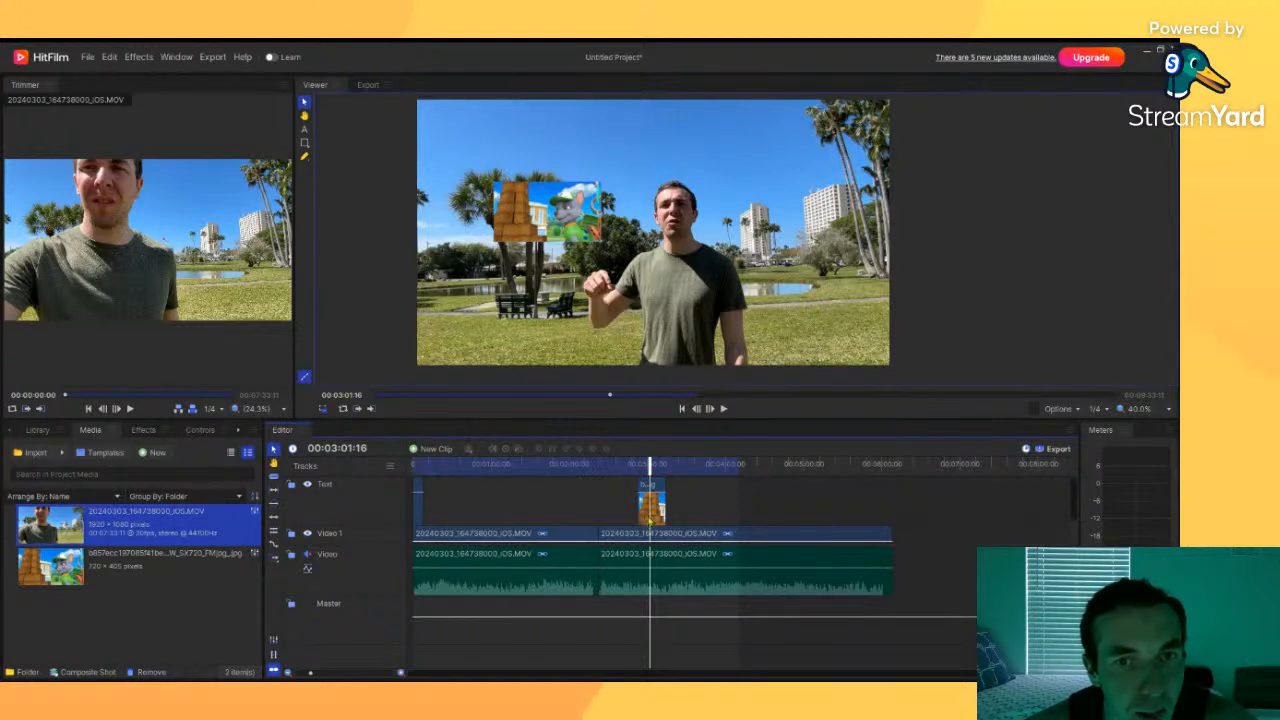
click(549, 209)
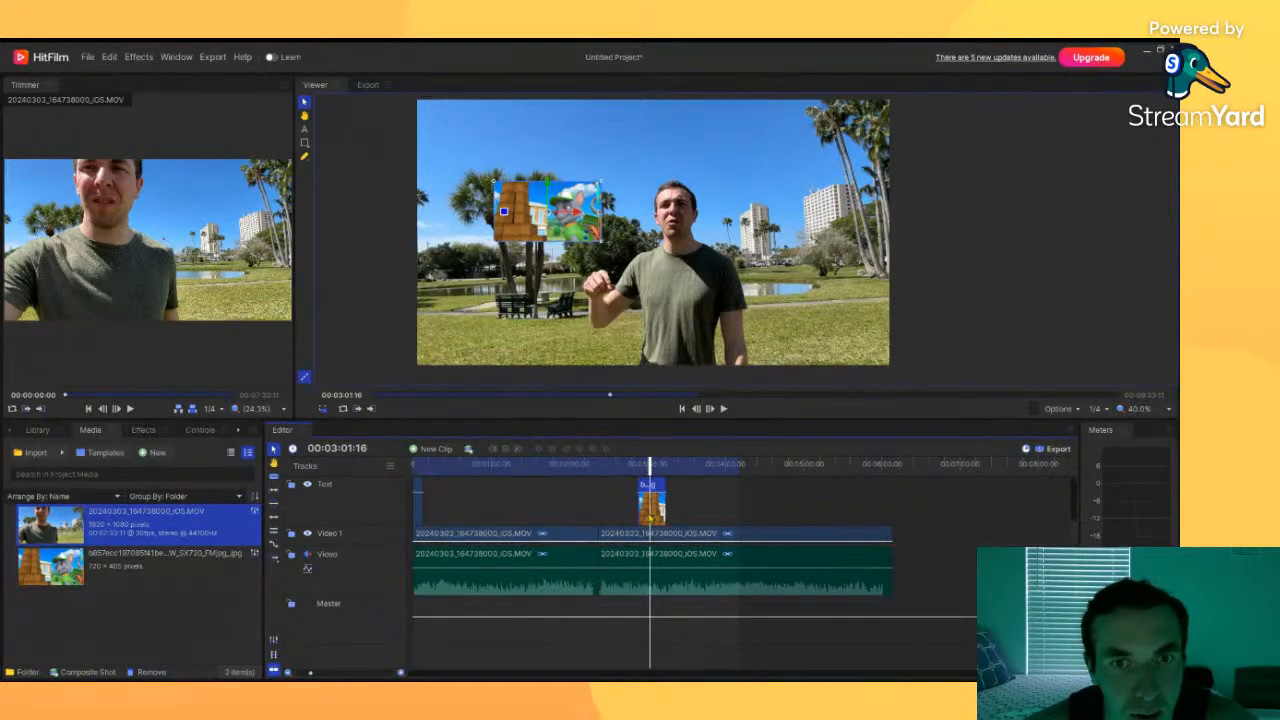
click(705, 510)
click(652, 510)
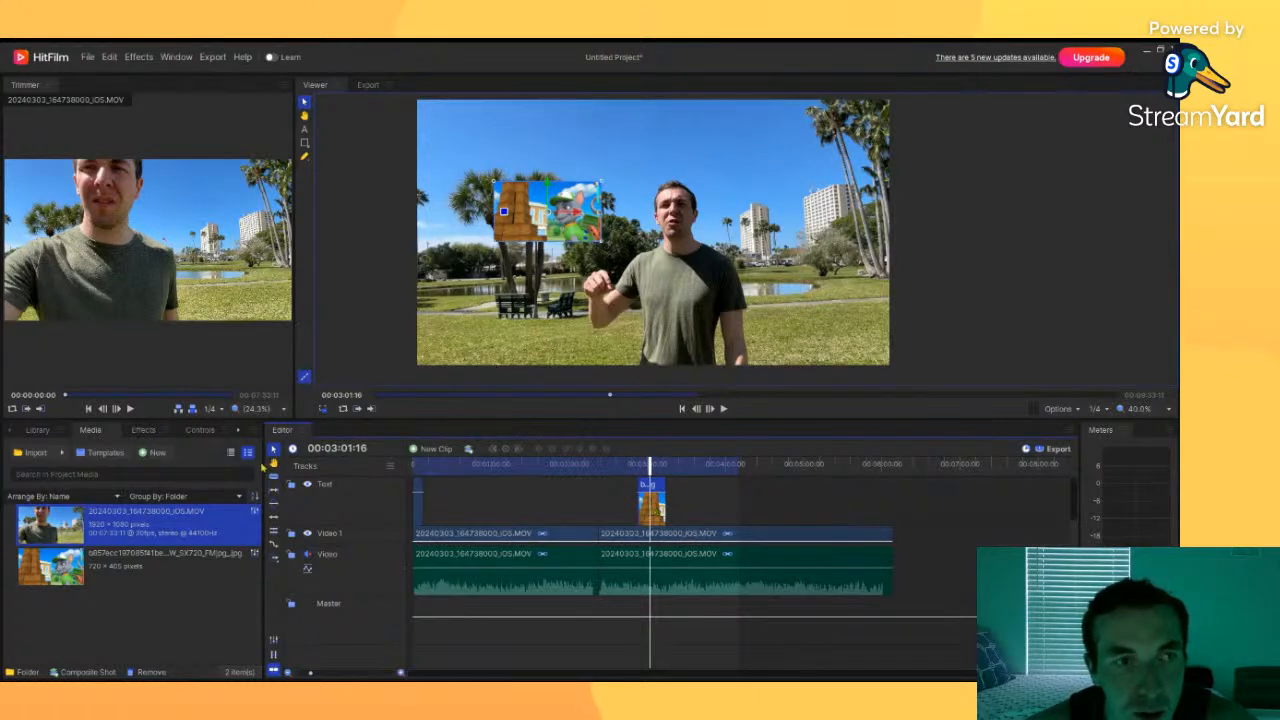
Step: Browse the Effects library, searching for transition and scale effects and expanding the Animation and Keying folders
click(146, 430)
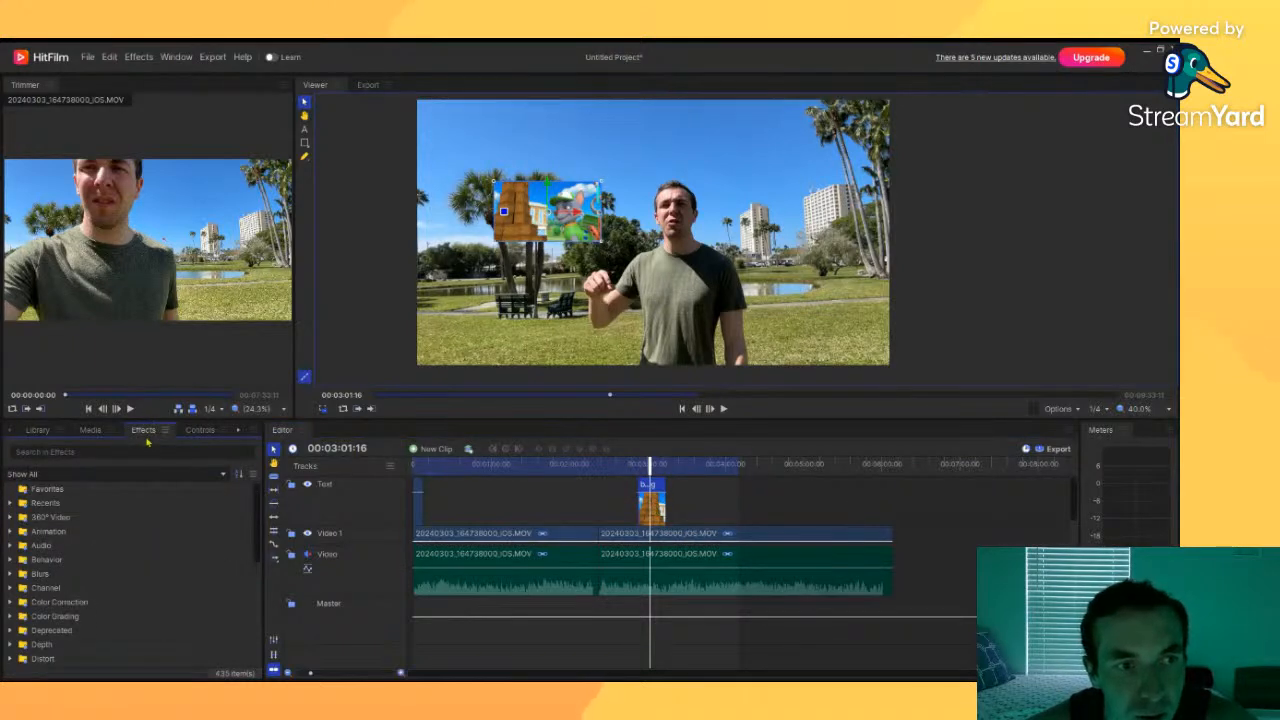
click(10, 531)
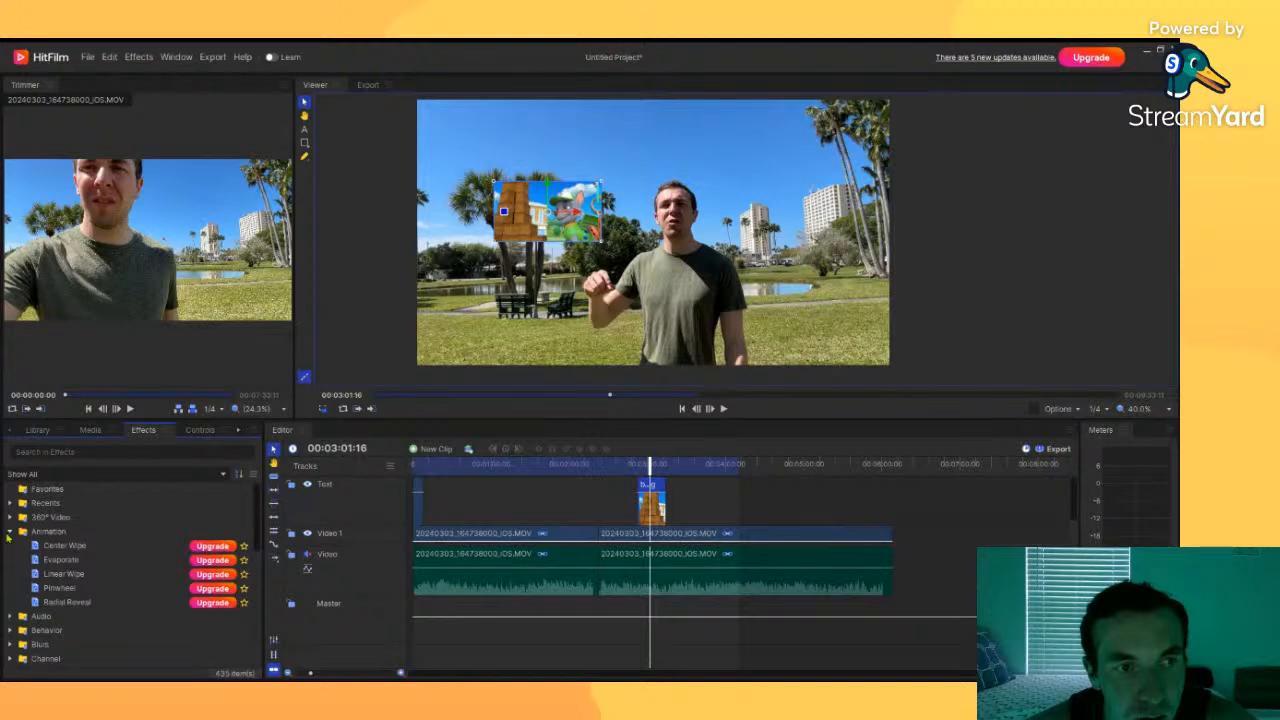
click(9, 532)
click(10, 504)
click(10, 504)
click(66, 452)
text(brans)
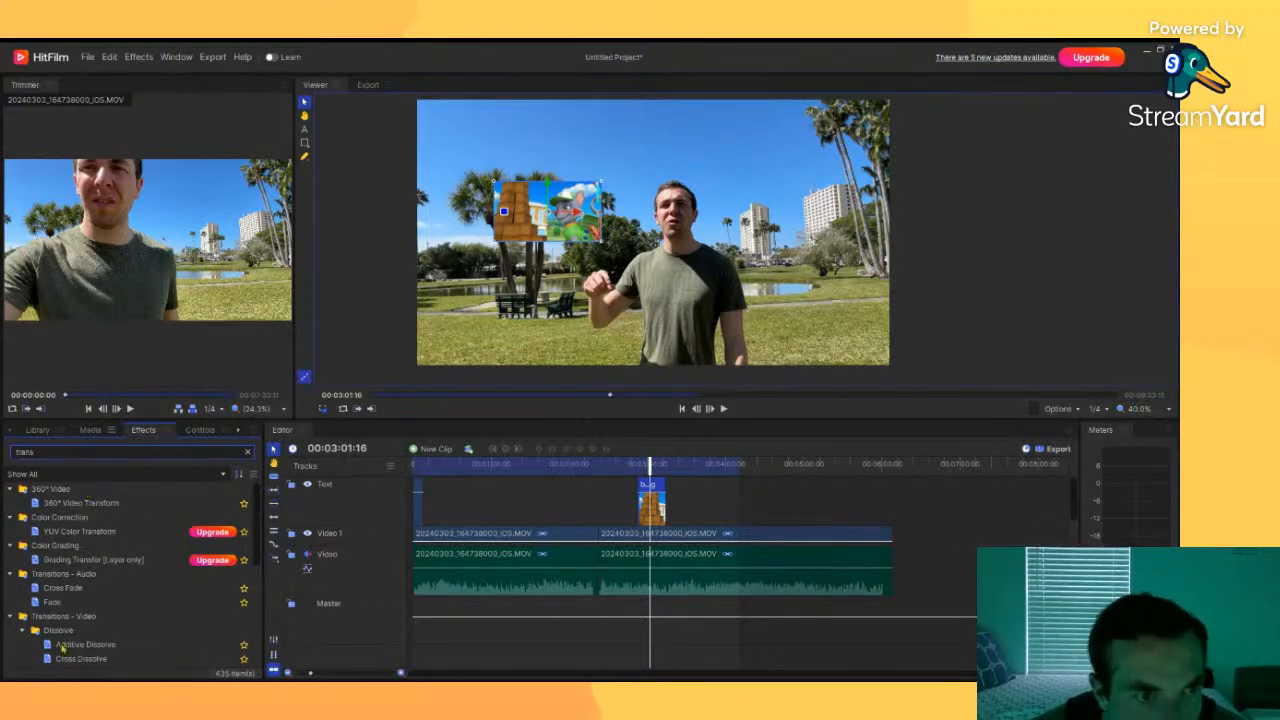
scroll(62, 648, down, 5)
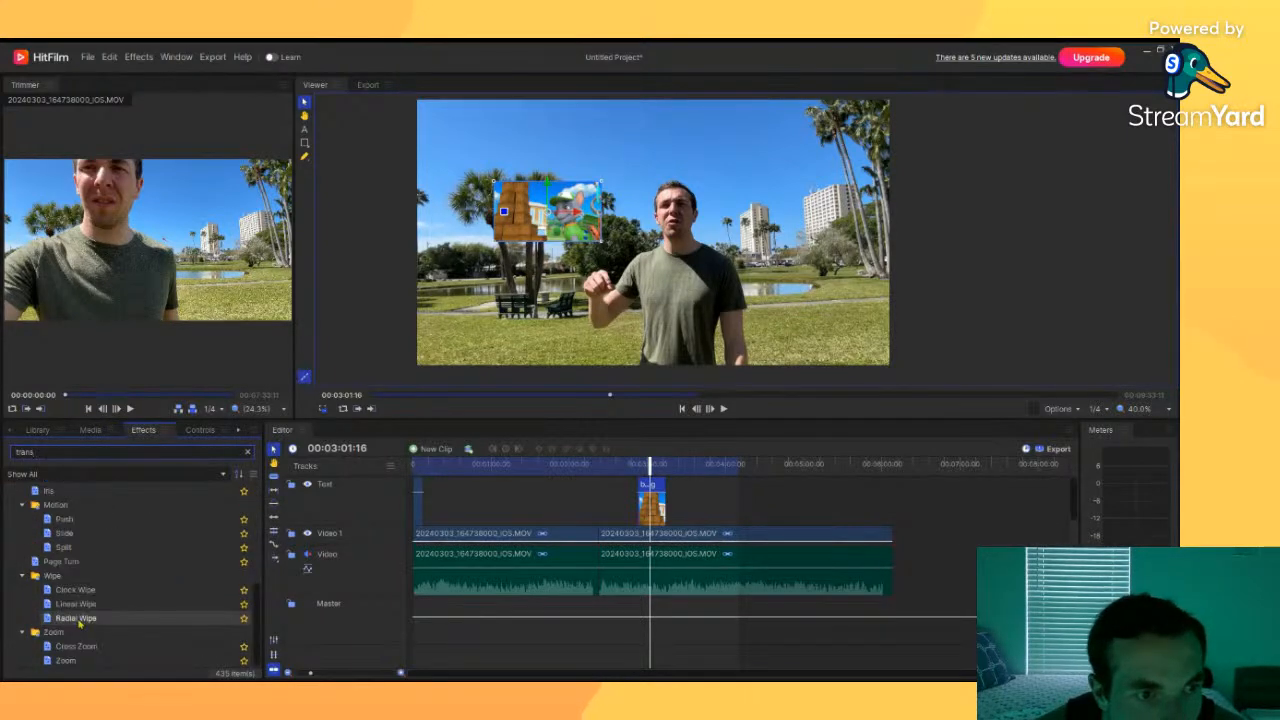
scroll(82, 648, up, 5)
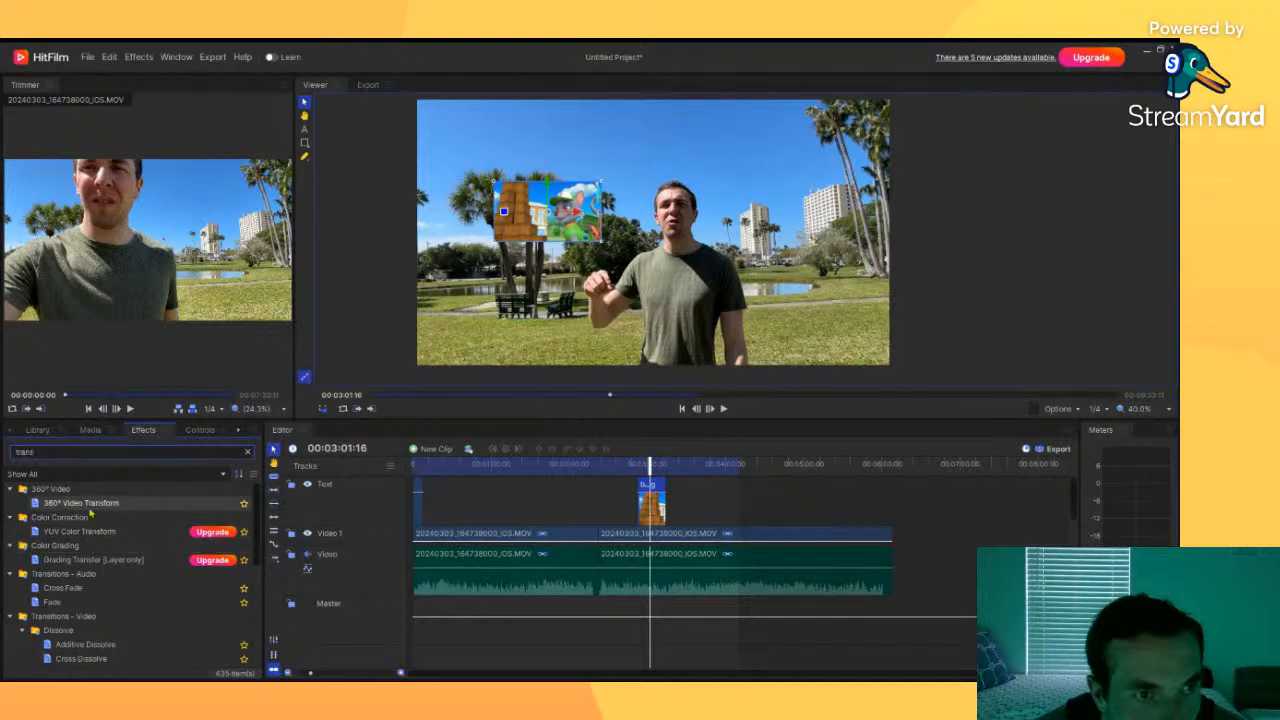
scroll(83, 590, down, 2)
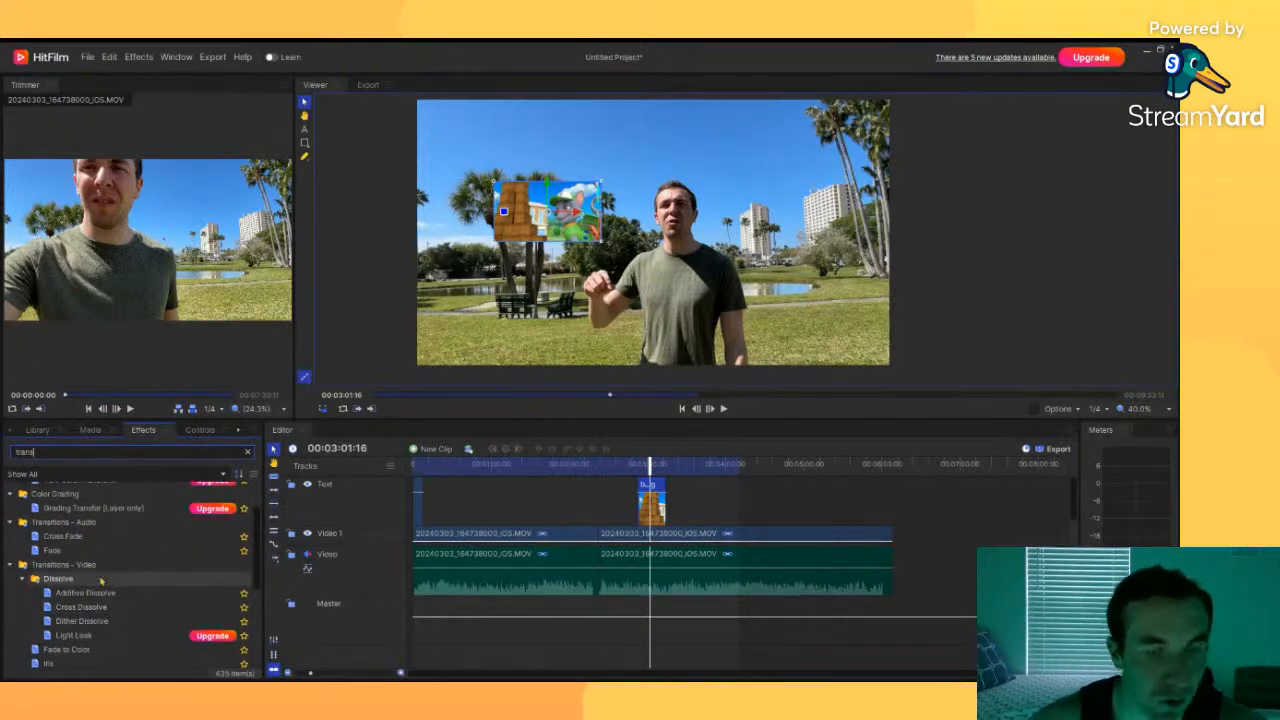
text(ia)
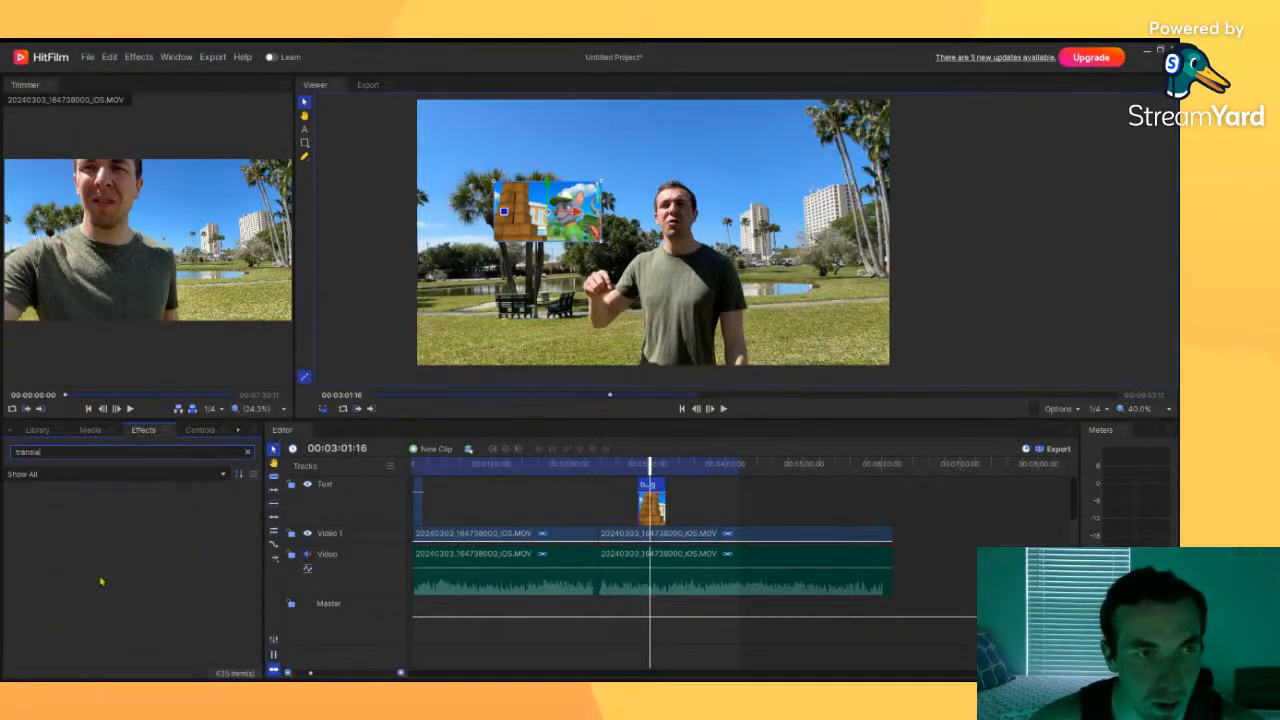
key(BackSpace)
key(BackSpace)
key(BackSpace)
key(BackSpace)
key(BackSpace)
key(BackSpace)
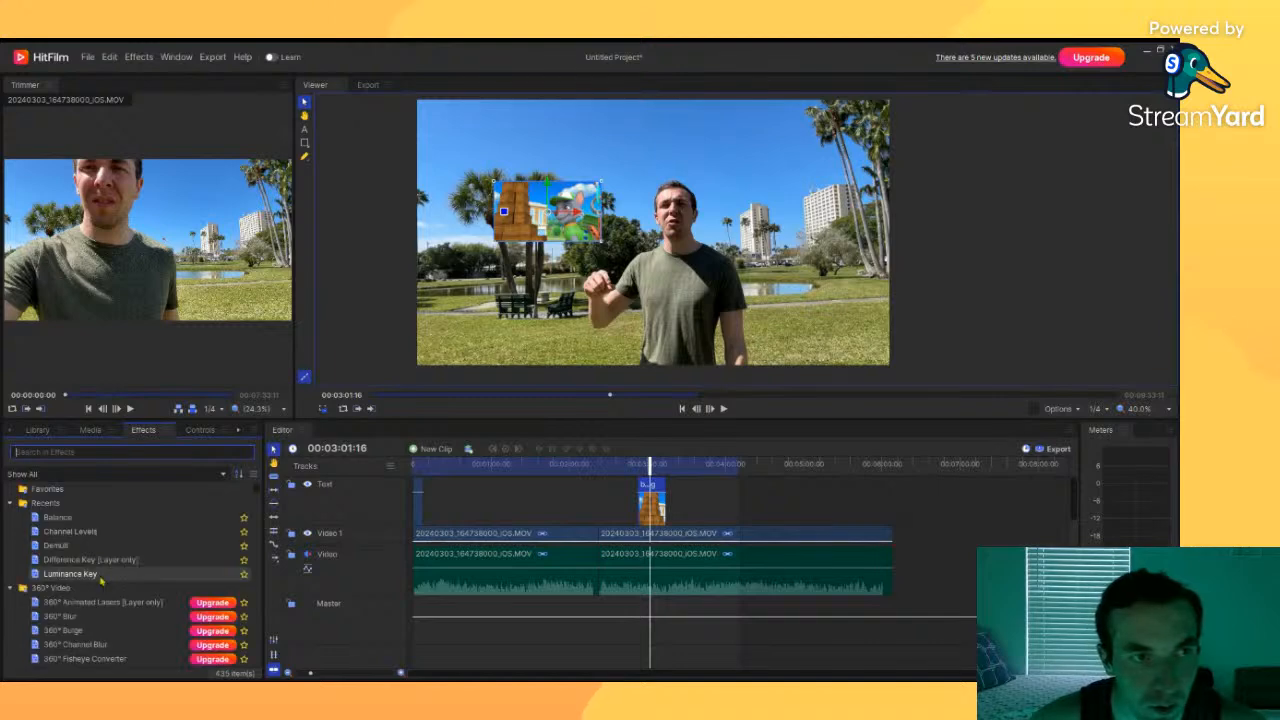
key(BackSpace)
text(scal)
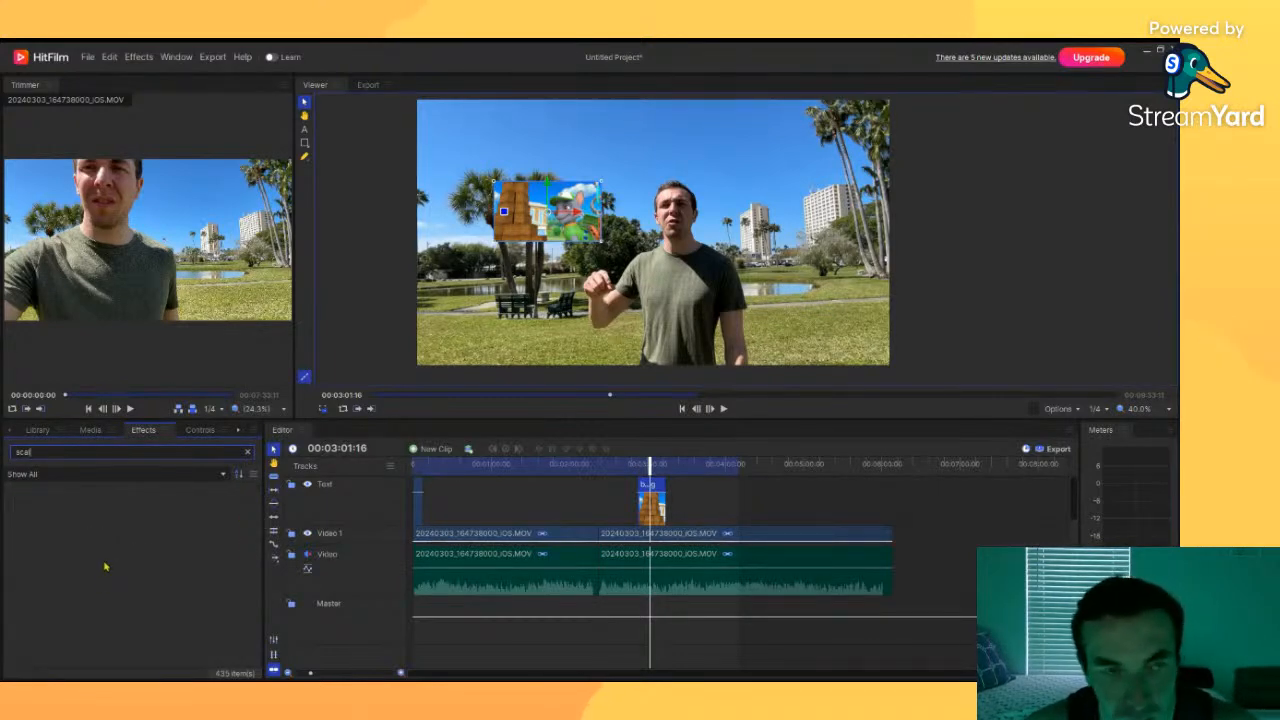
key(BackSpace)
key(BackSpace)
key(BackSpace)
key(BackSpace)
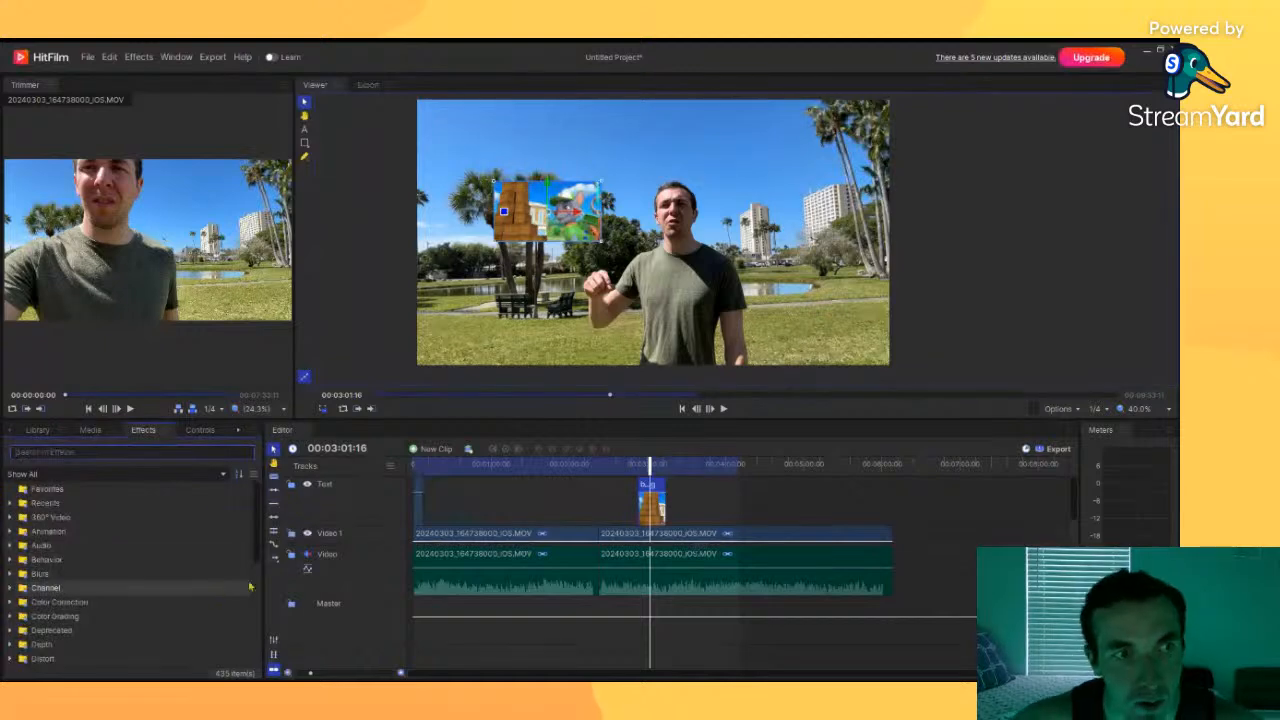
click(10, 531)
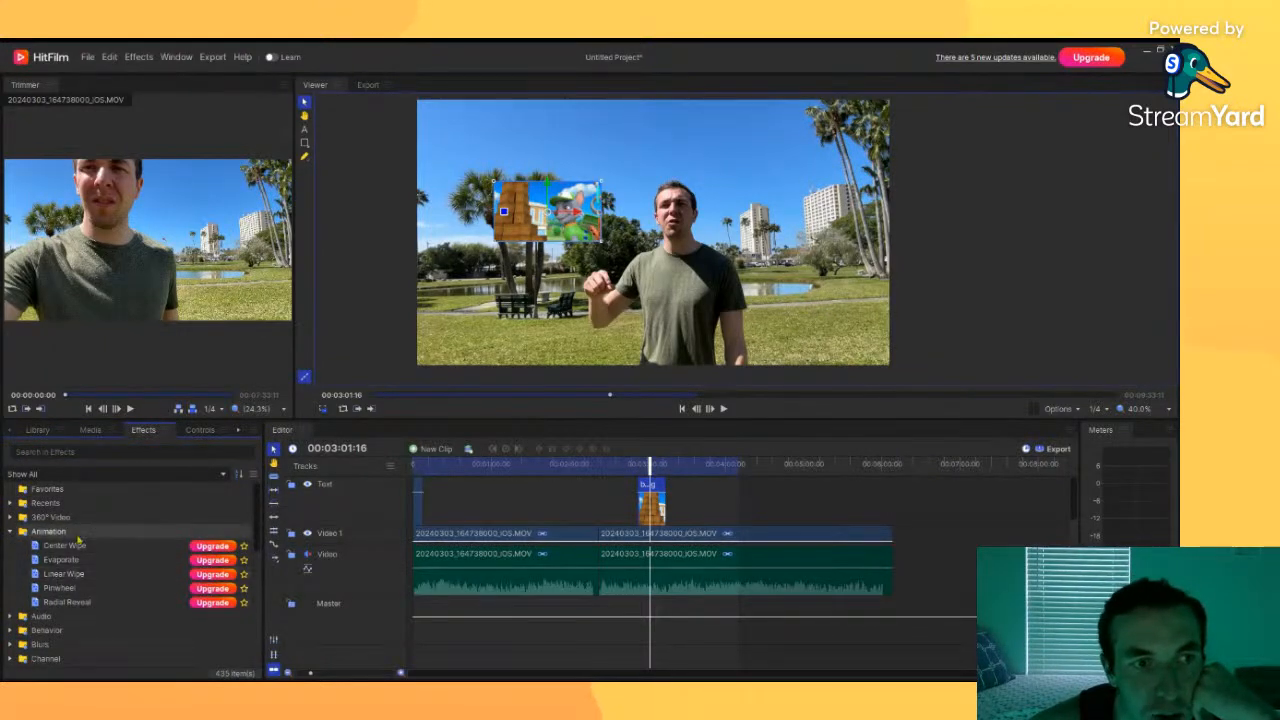
click(15, 531)
scroll(50, 531, down, 6)
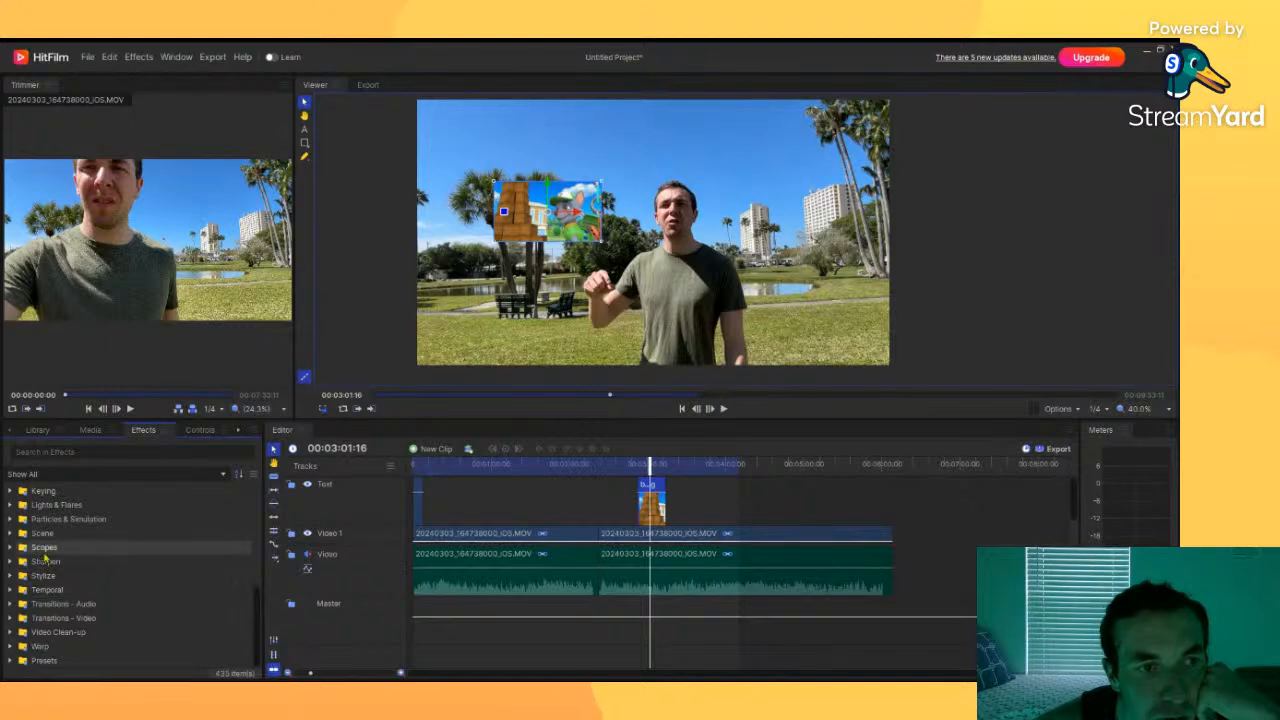
scroll(75, 590, up, 2)
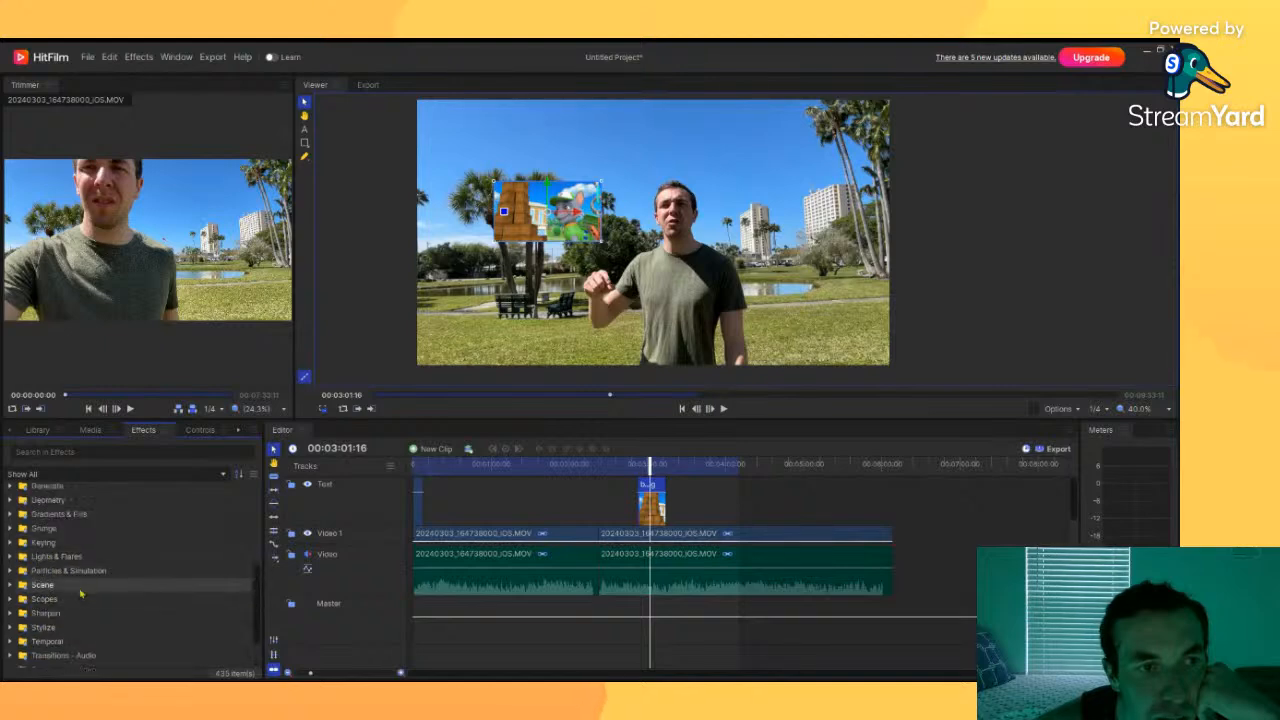
click(34, 544)
scroll(34, 560, down, 2)
scroll(20, 550, up, 3)
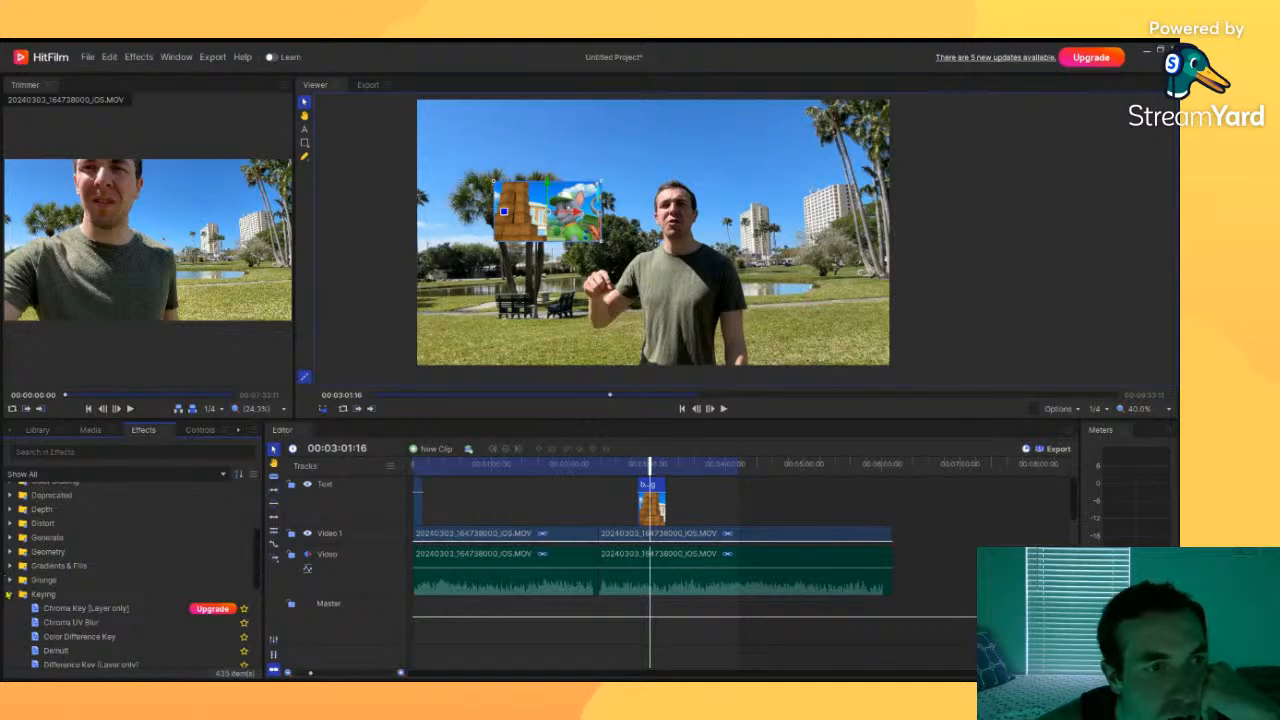
click(42, 594)
scroll(43, 580, up, 2)
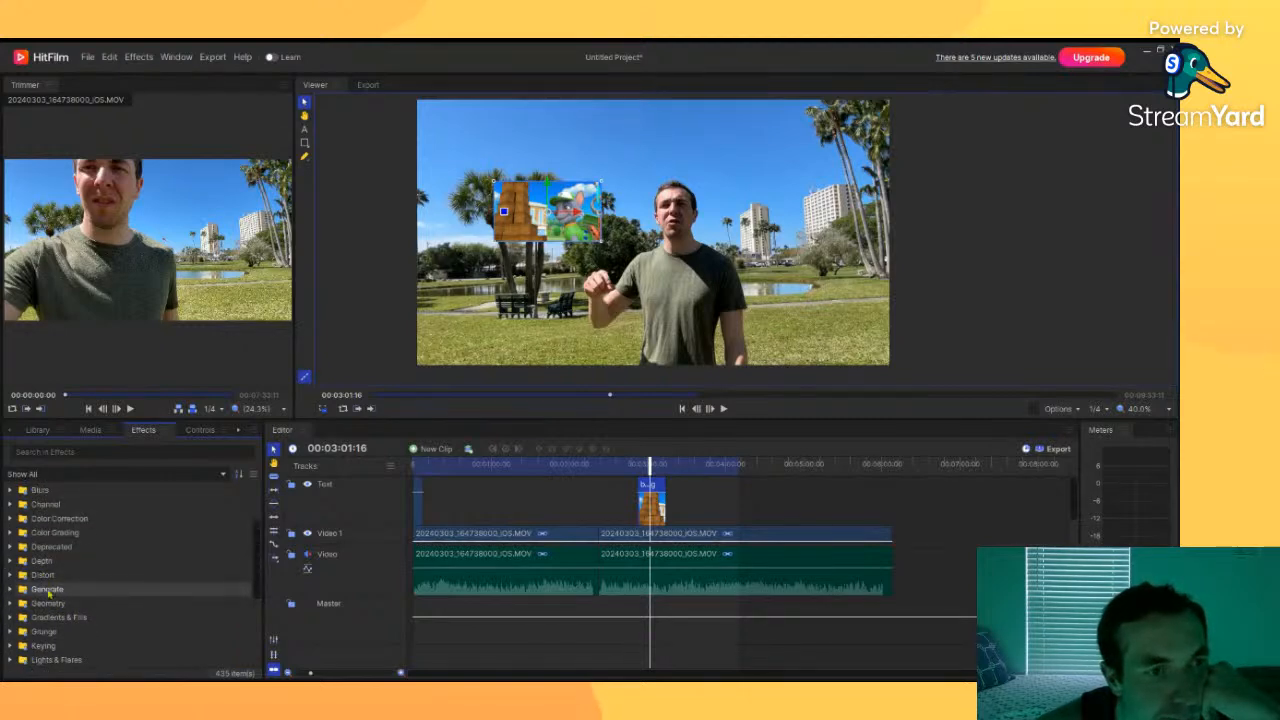
scroll(40, 510, up, 2)
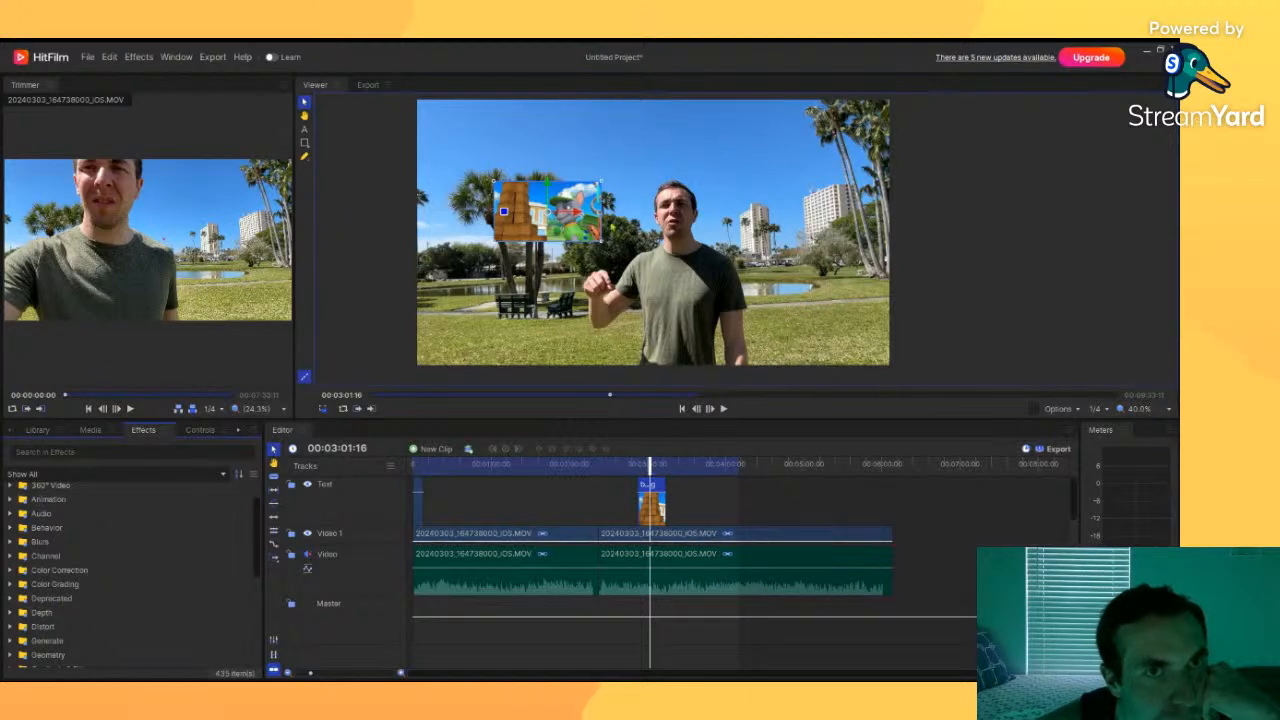
Step: Try placing the image overlay in the frame's top-left corner, then return it beside the palm trees
drag(570, 205, 501, 131)
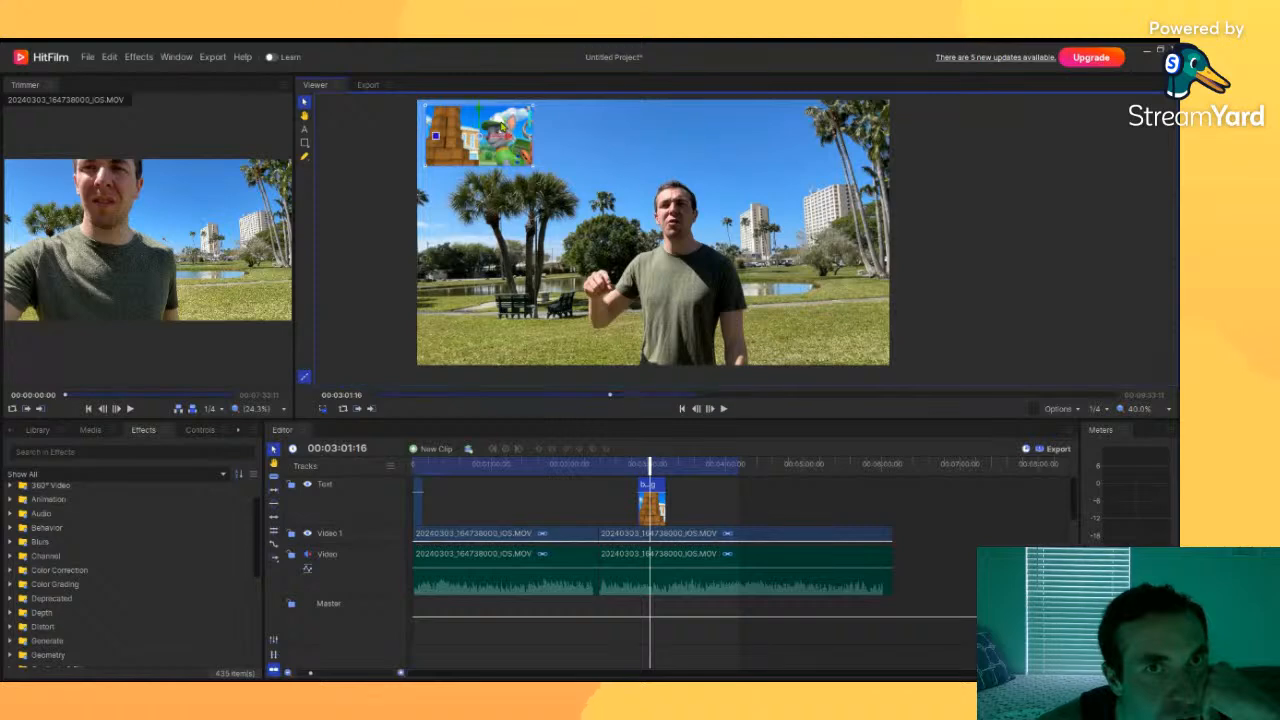
click(340, 214)
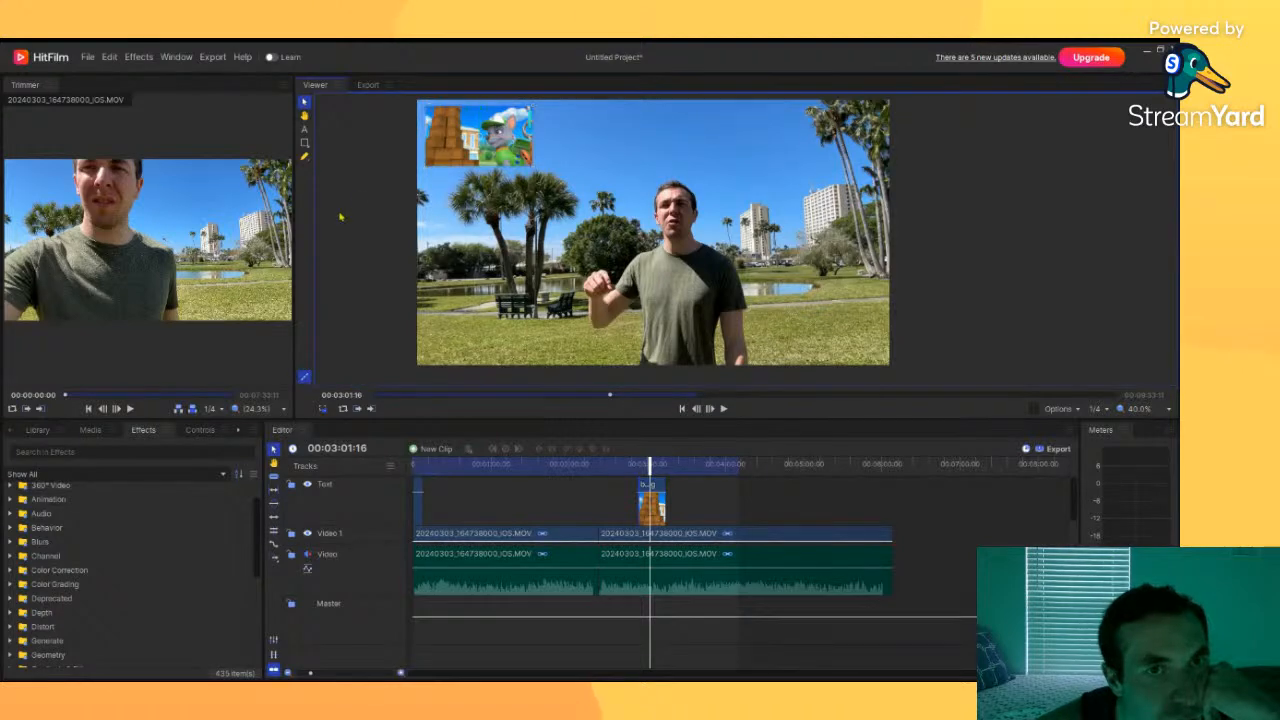
drag(478, 134, 557, 202)
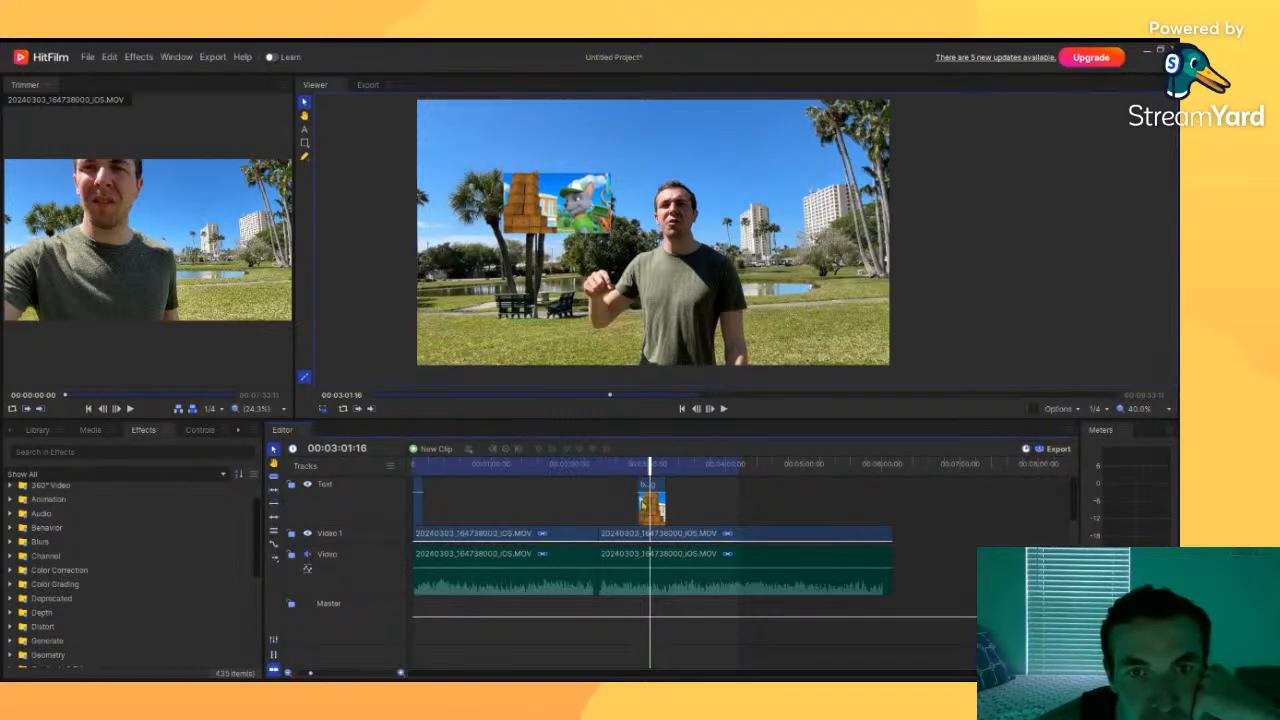
Step: Make a composite shot from the image clip, naming it Rocky
click(651, 507)
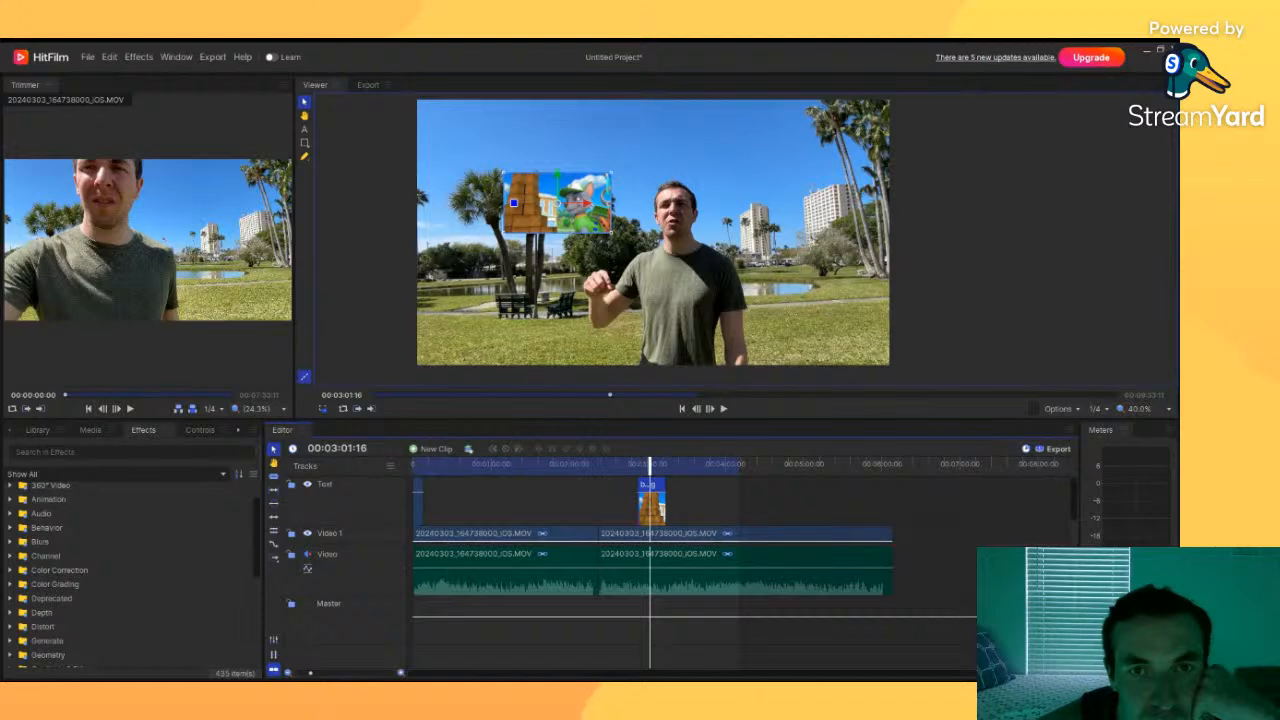
click(669, 313)
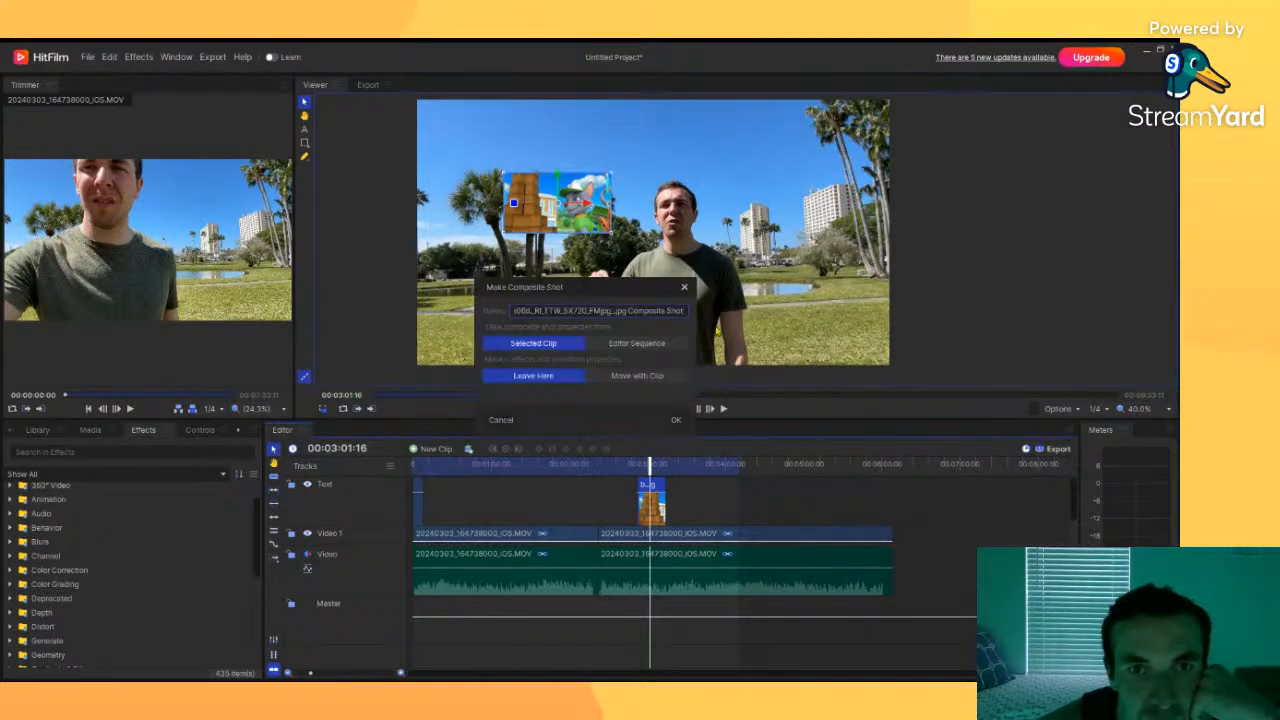
drag(685, 311, 429, 302)
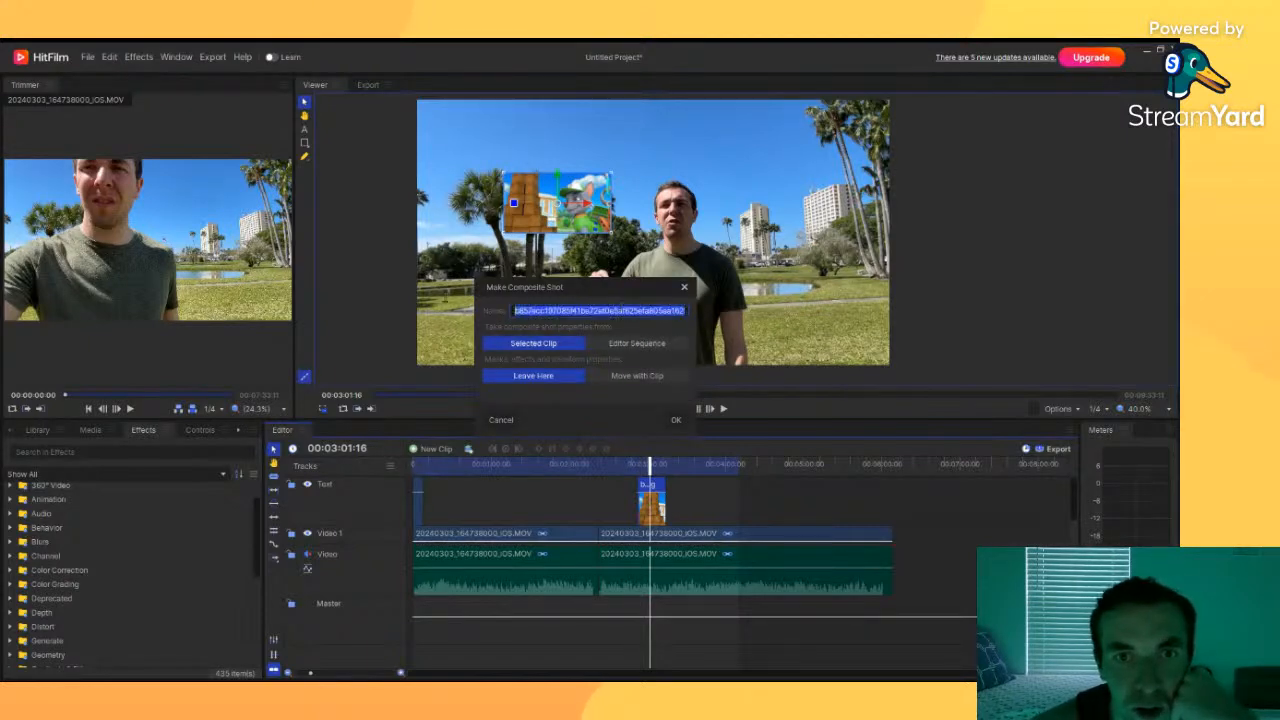
text(Rock)
text(y)
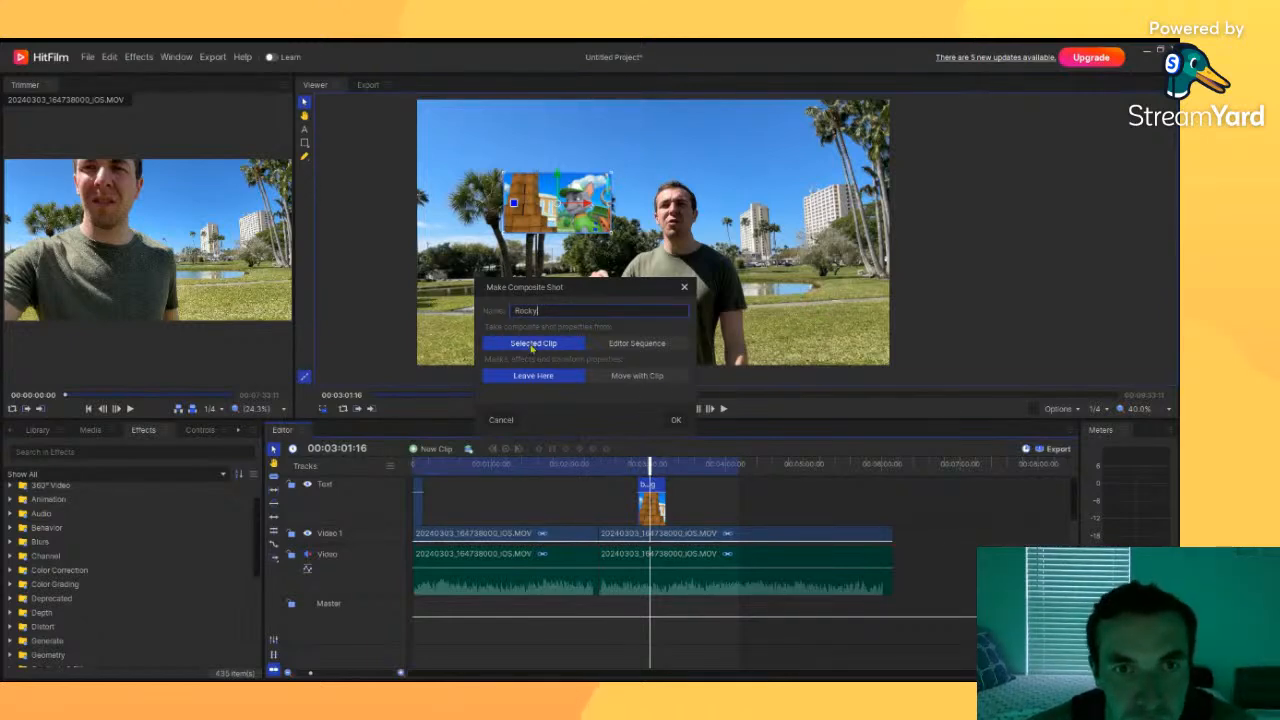
click(676, 421)
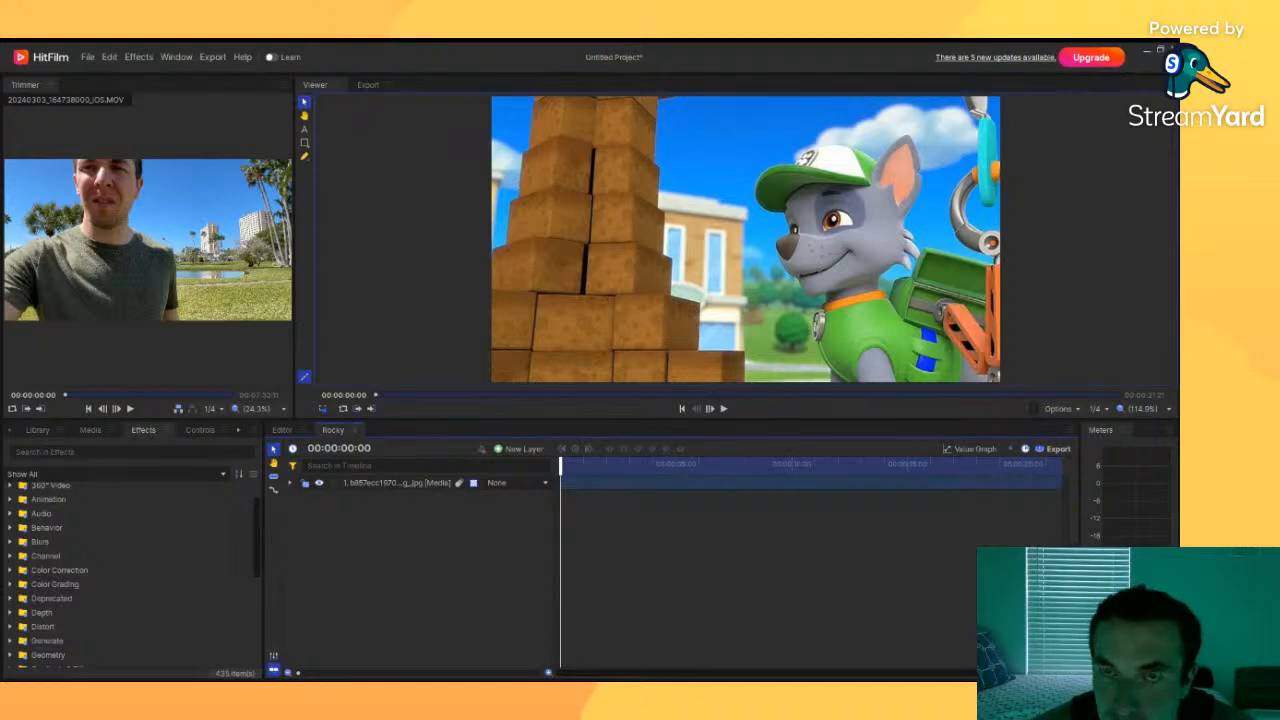
Step: Switch between the Rocky composite shot and the editor timeline to inspect the image layer
right_click(602, 481)
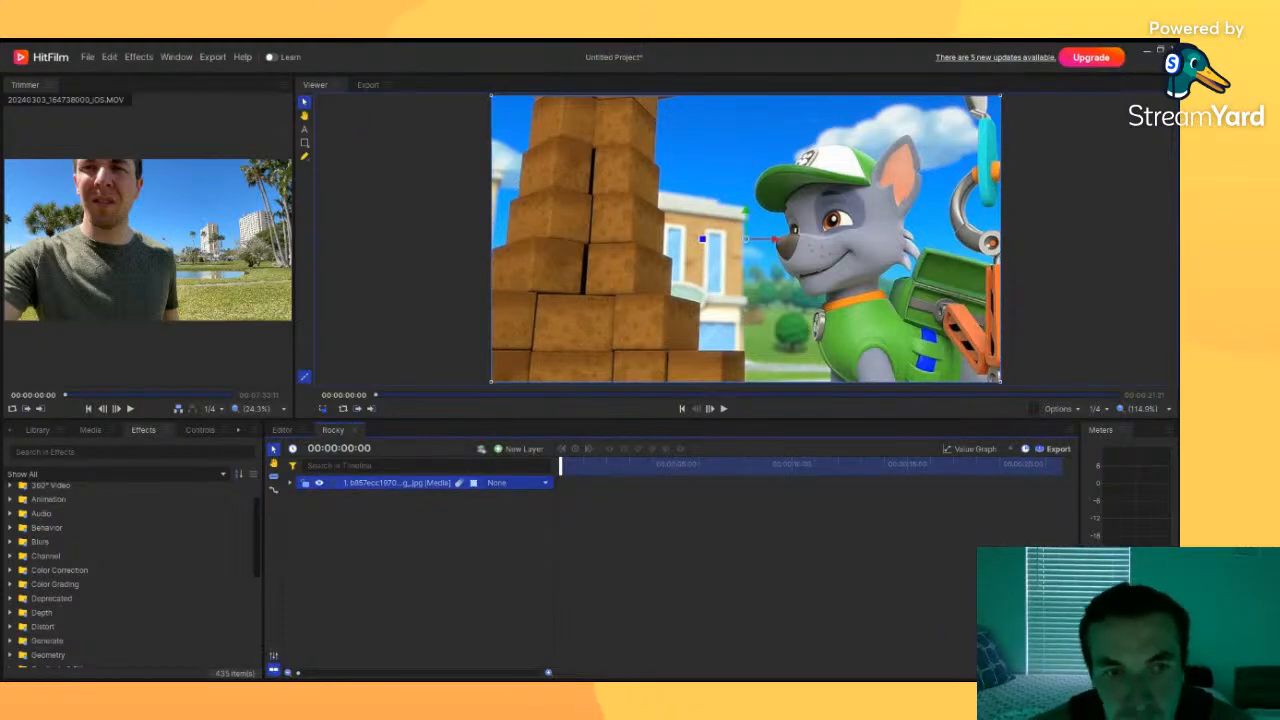
click(282, 430)
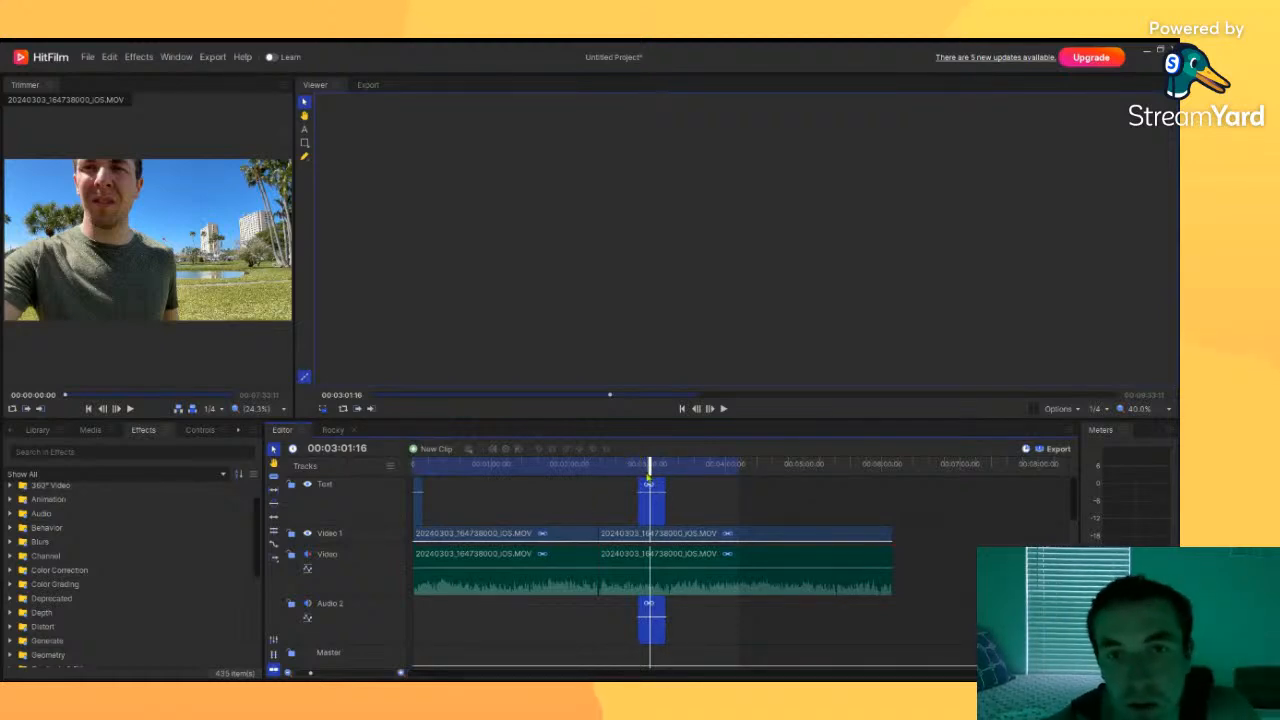
click(645, 466)
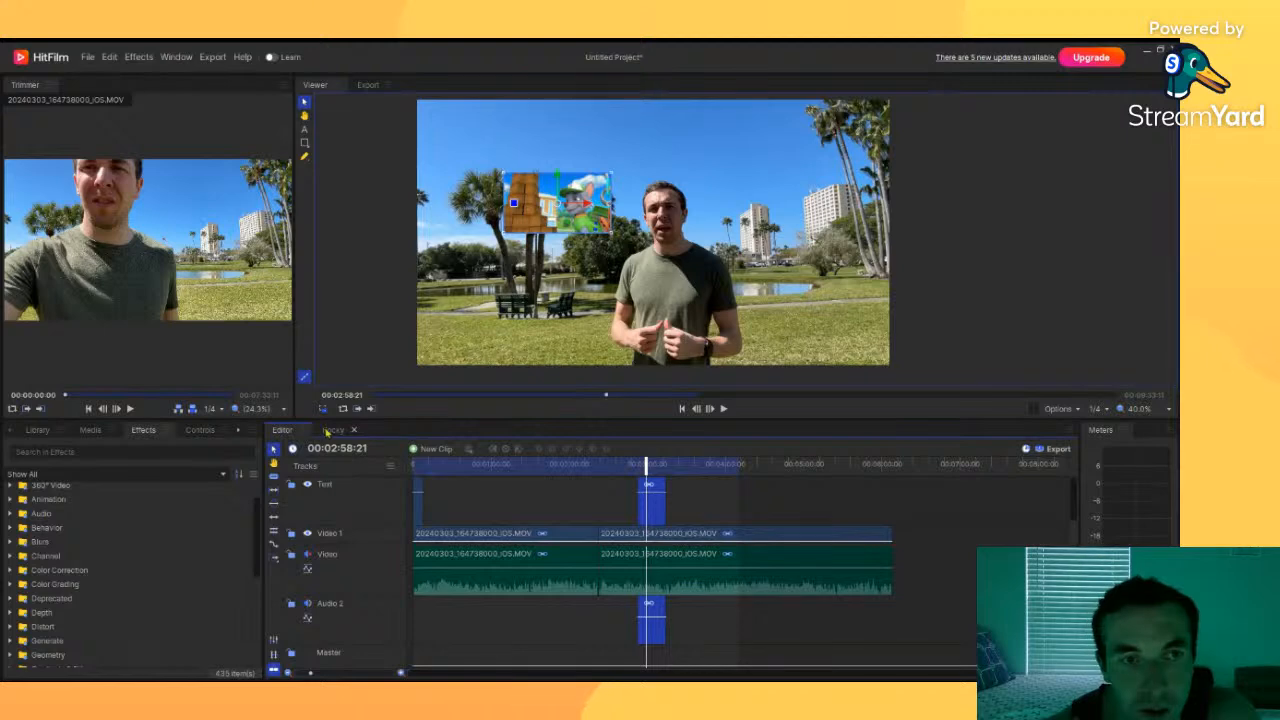
click(330, 430)
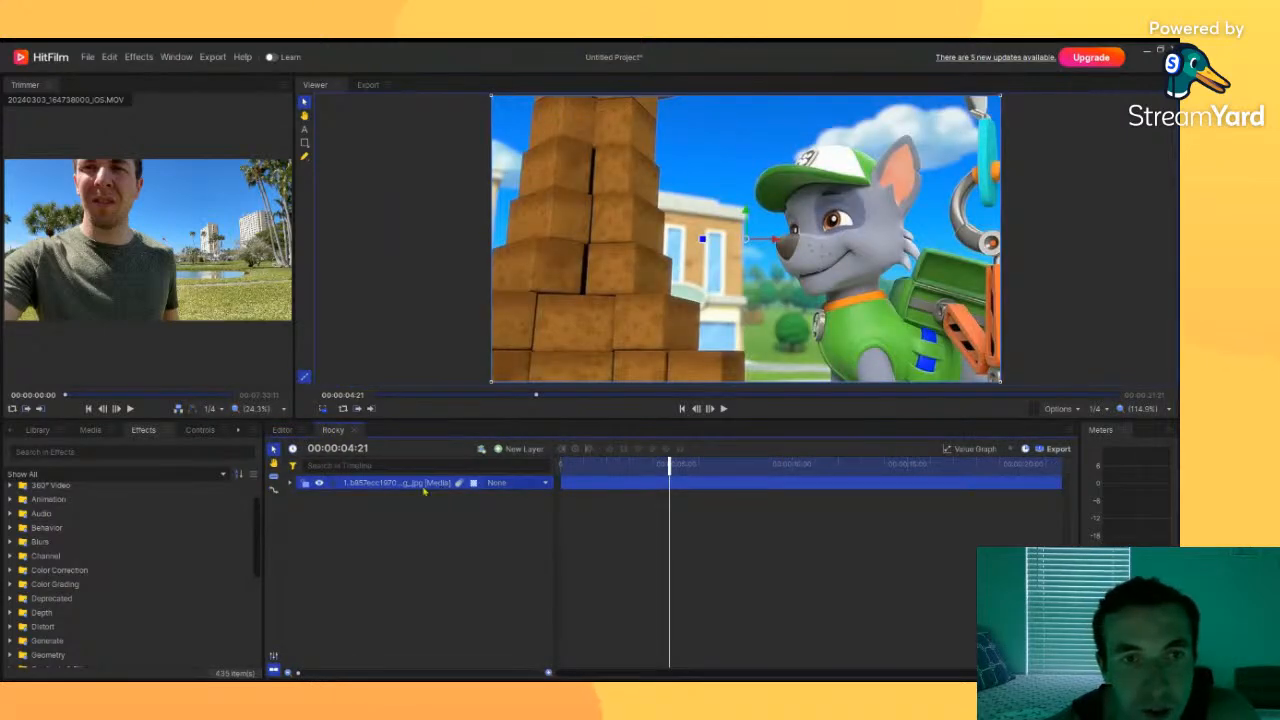
Step: Browse the Effects library folders, expanding Animation, Behavior and Transitions - Video to look for suitable effects
click(399, 500)
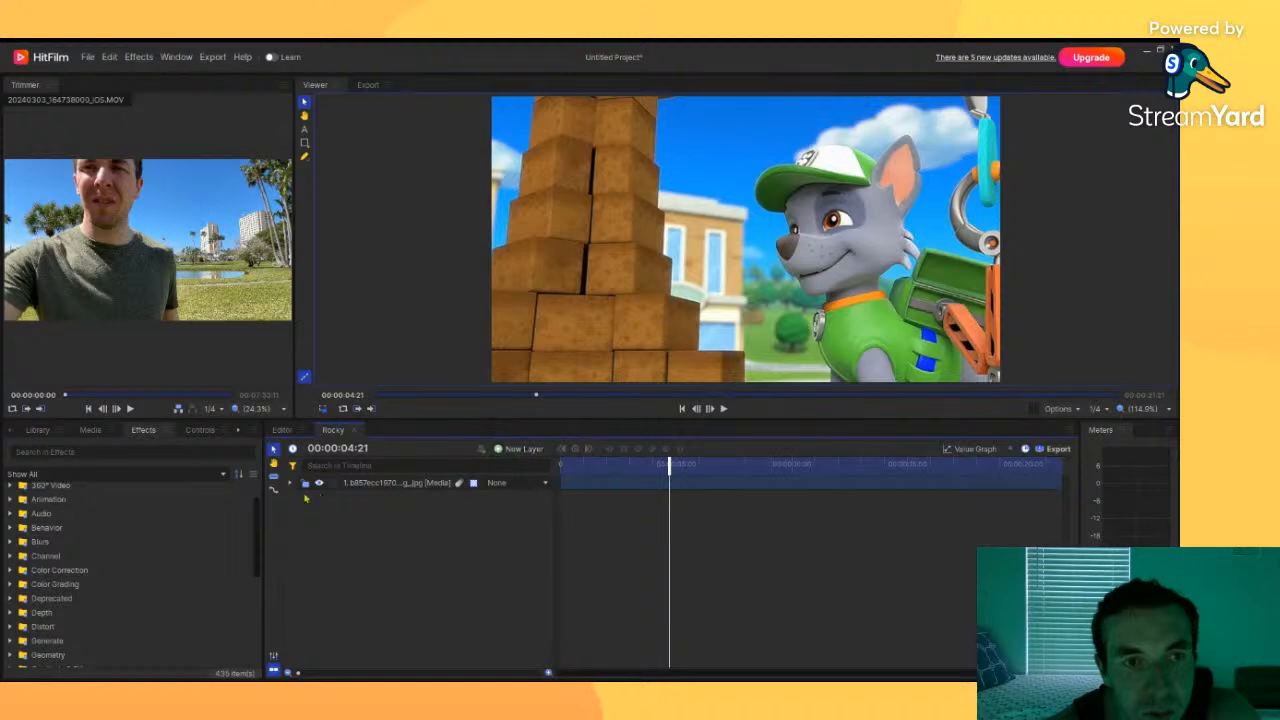
click(401, 485)
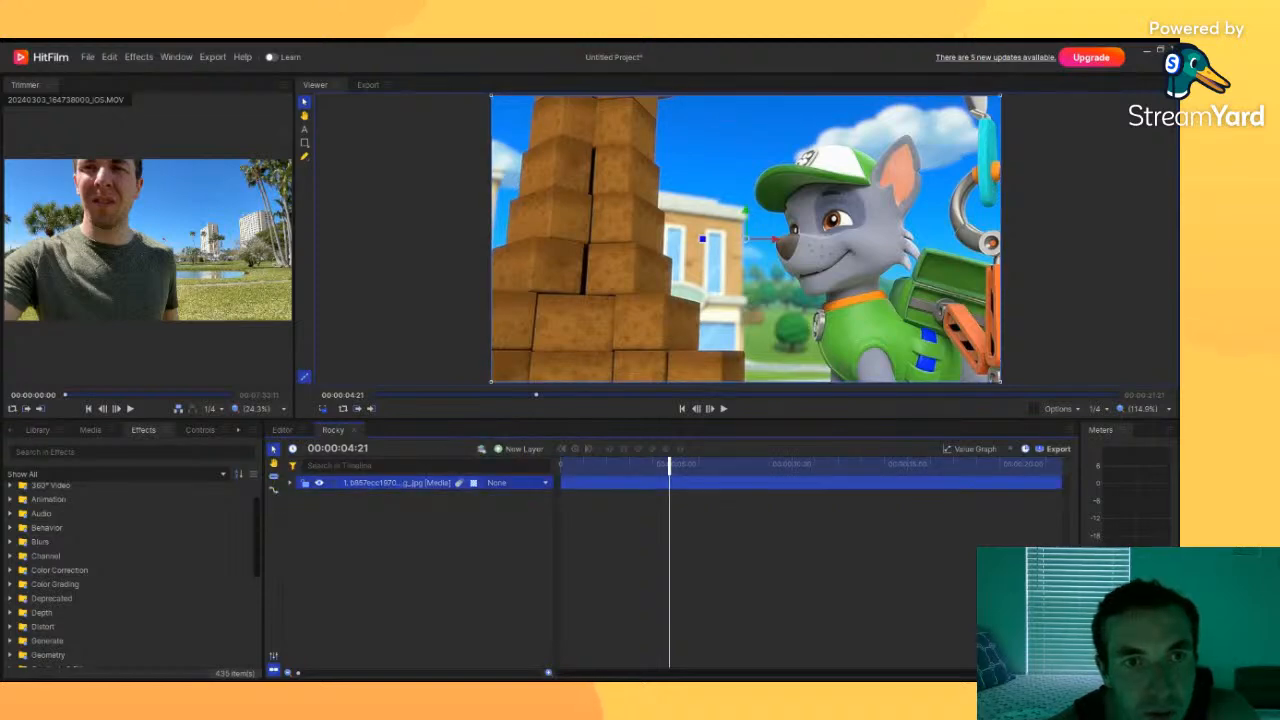
click(415, 530)
scroll(129, 509, up, 2)
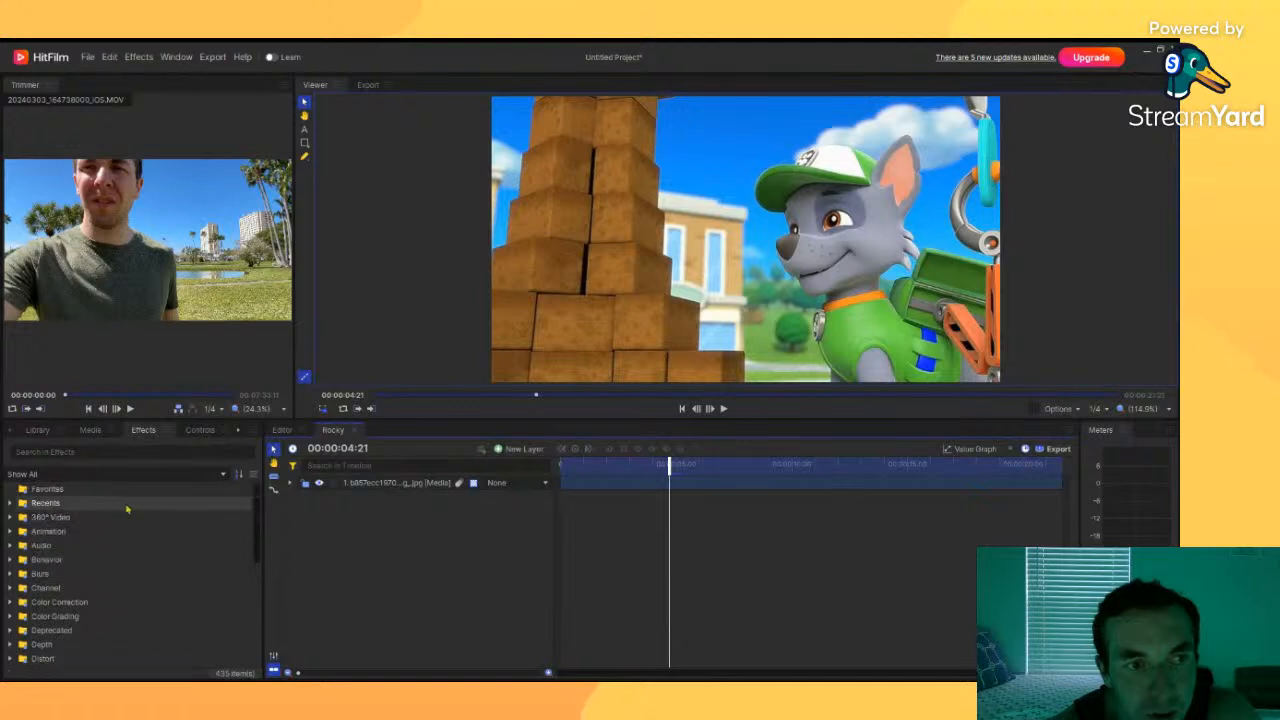
click(11, 531)
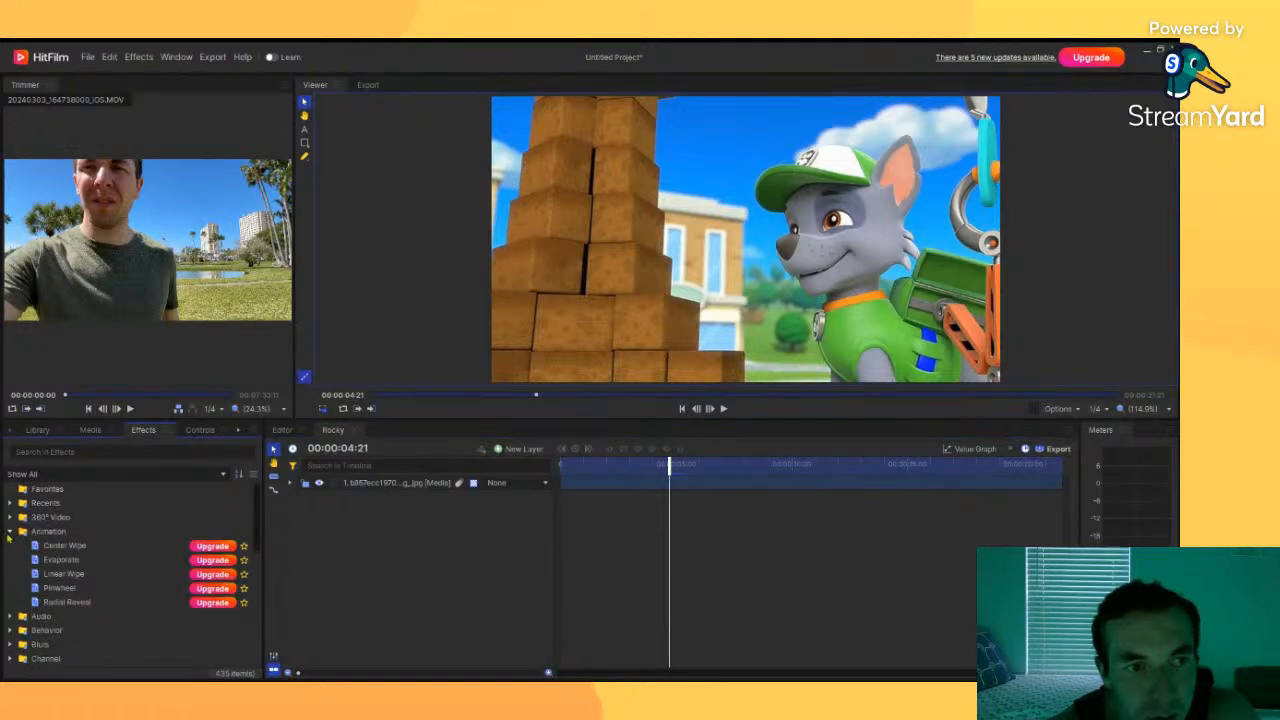
click(10, 531)
click(10, 503)
click(10, 503)
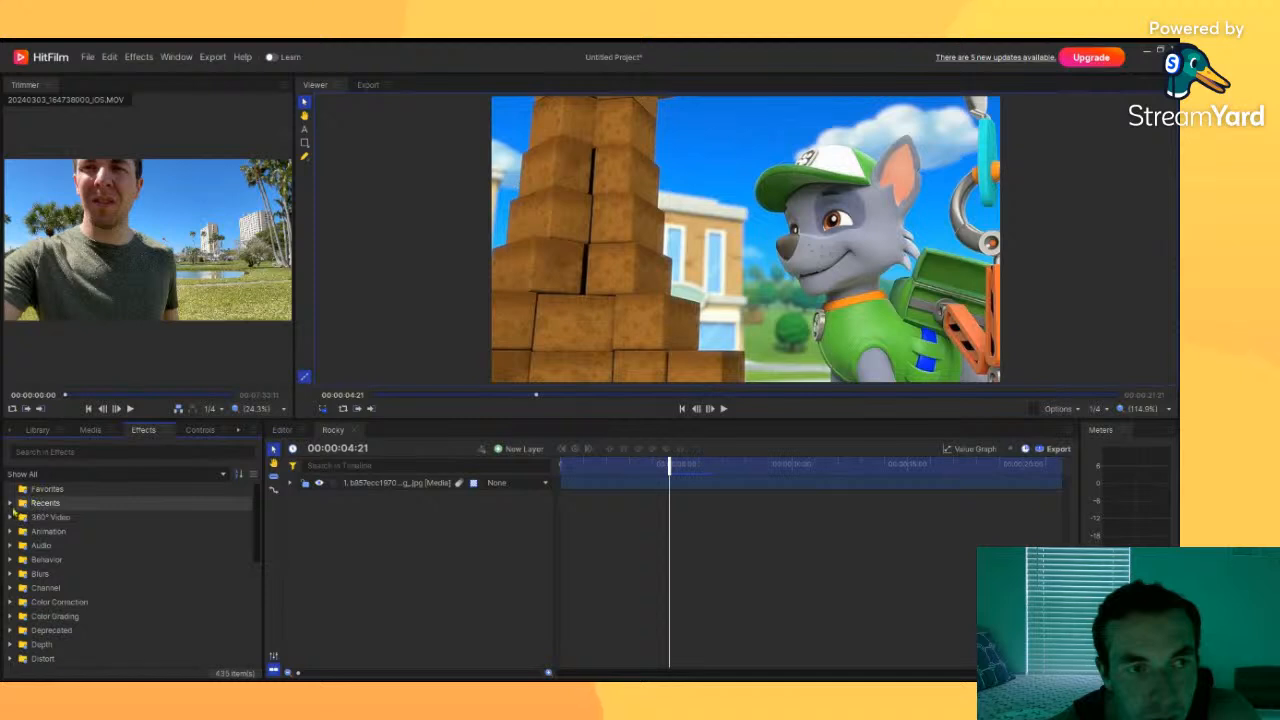
click(12, 560)
scroll(74, 573, down, 5)
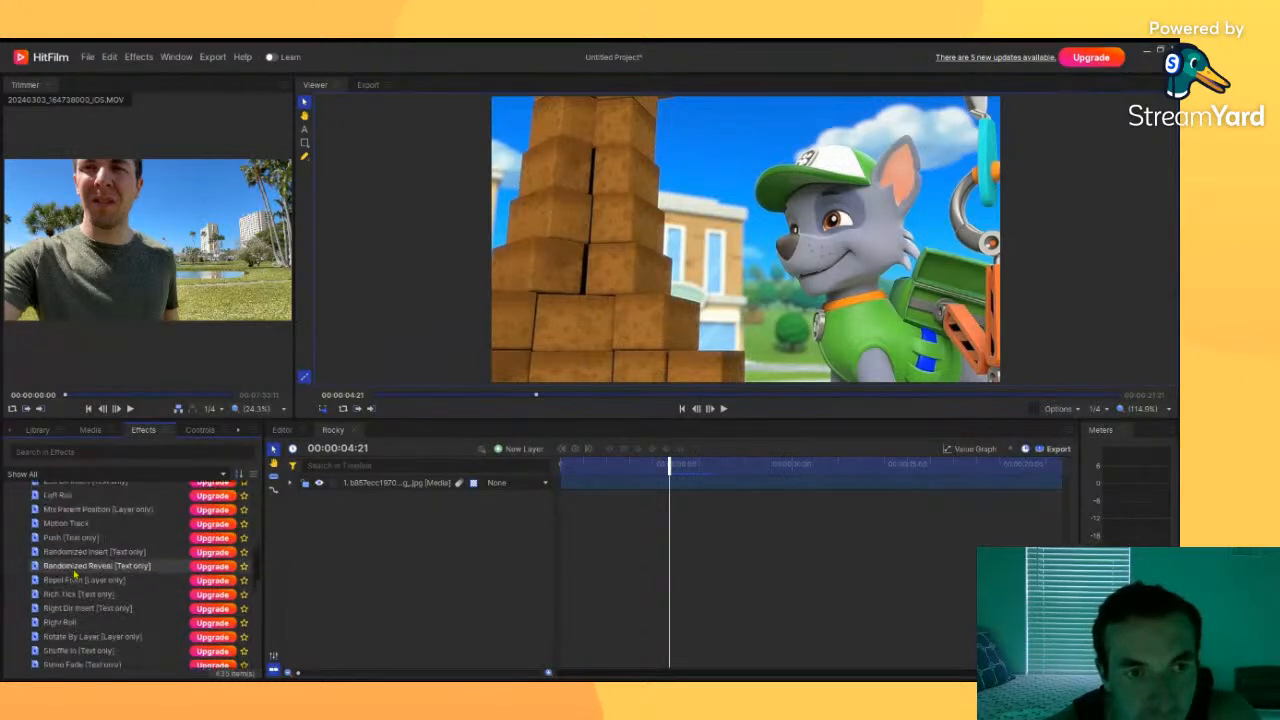
scroll(75, 573, down, 10)
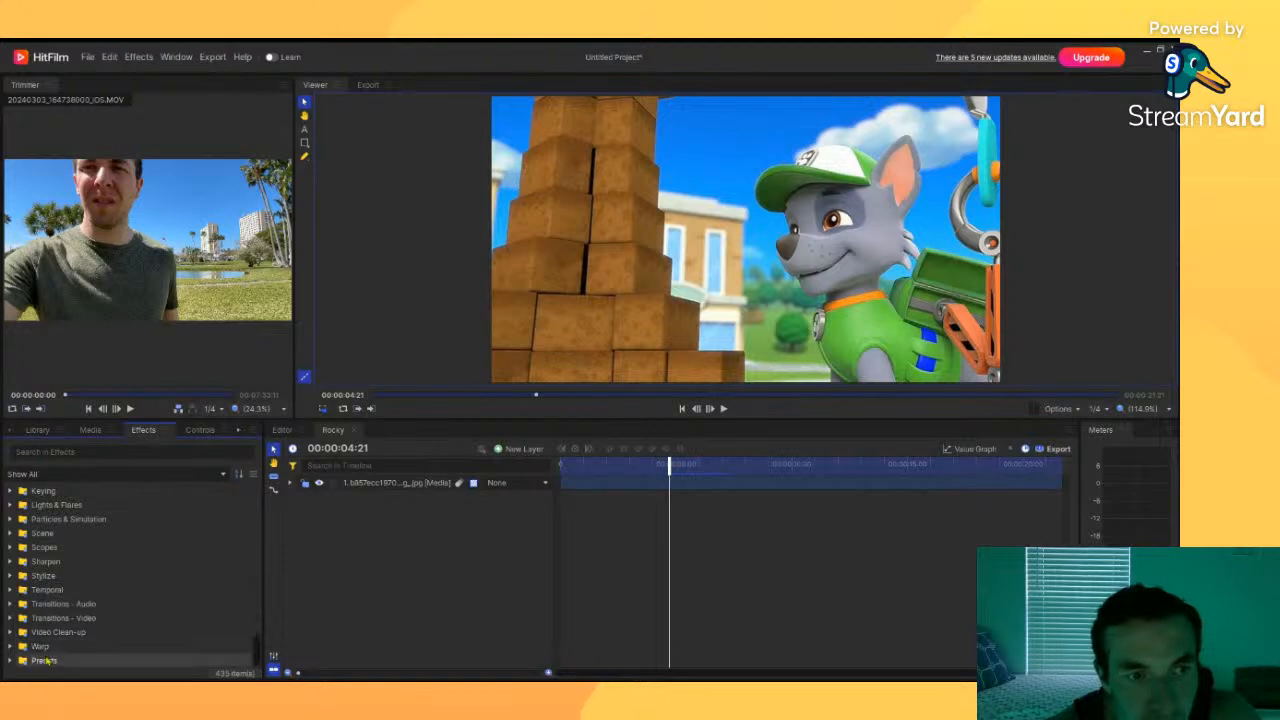
click(10, 619)
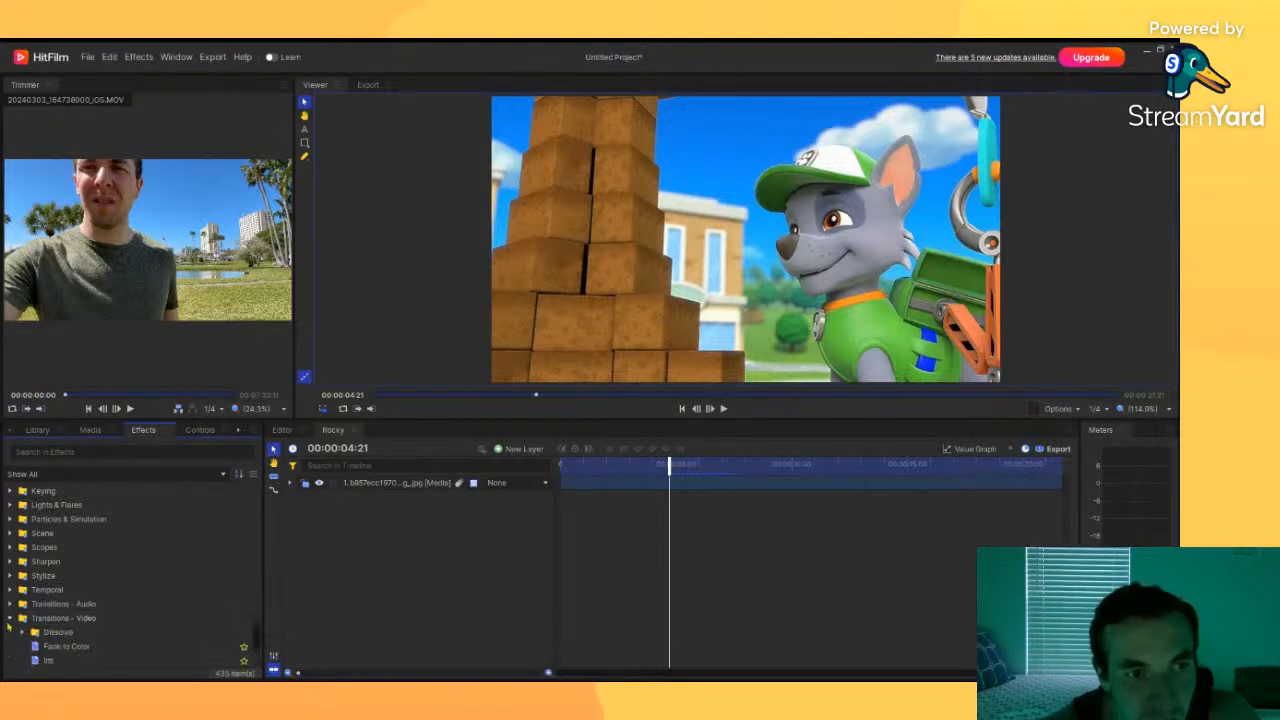
scroll(40, 612, up, 5)
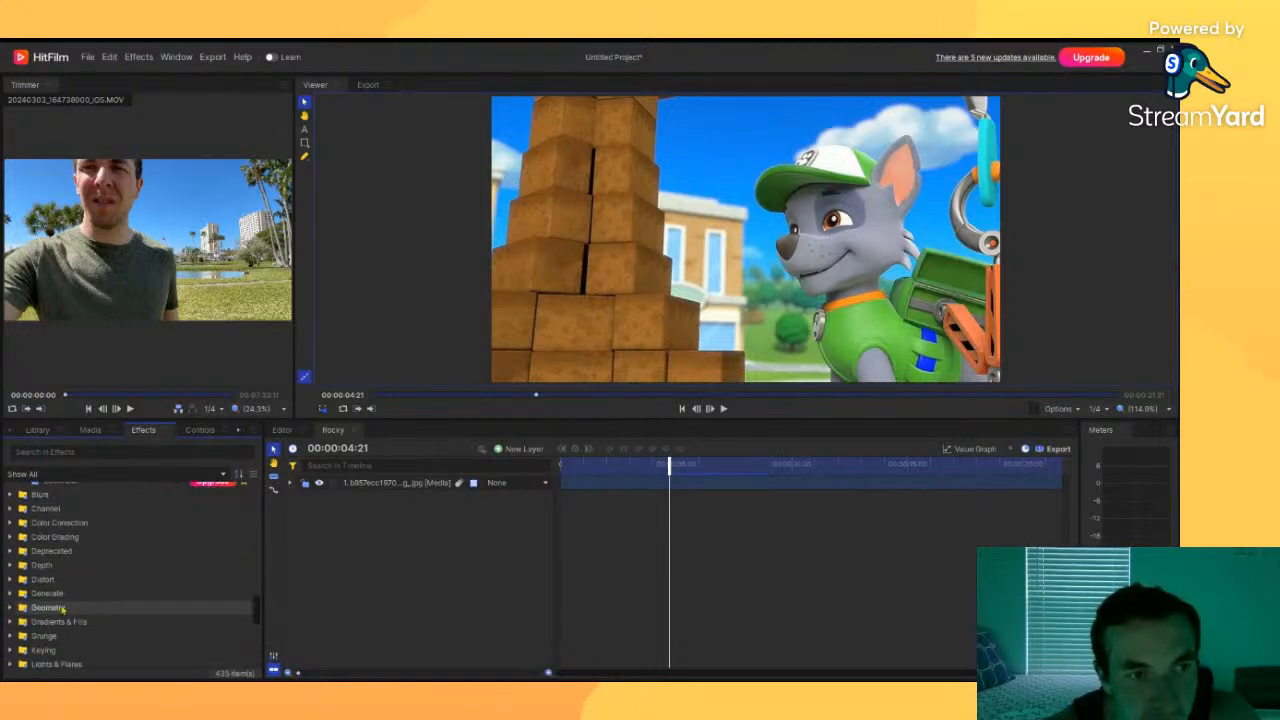
scroll(62, 609, down, 2)
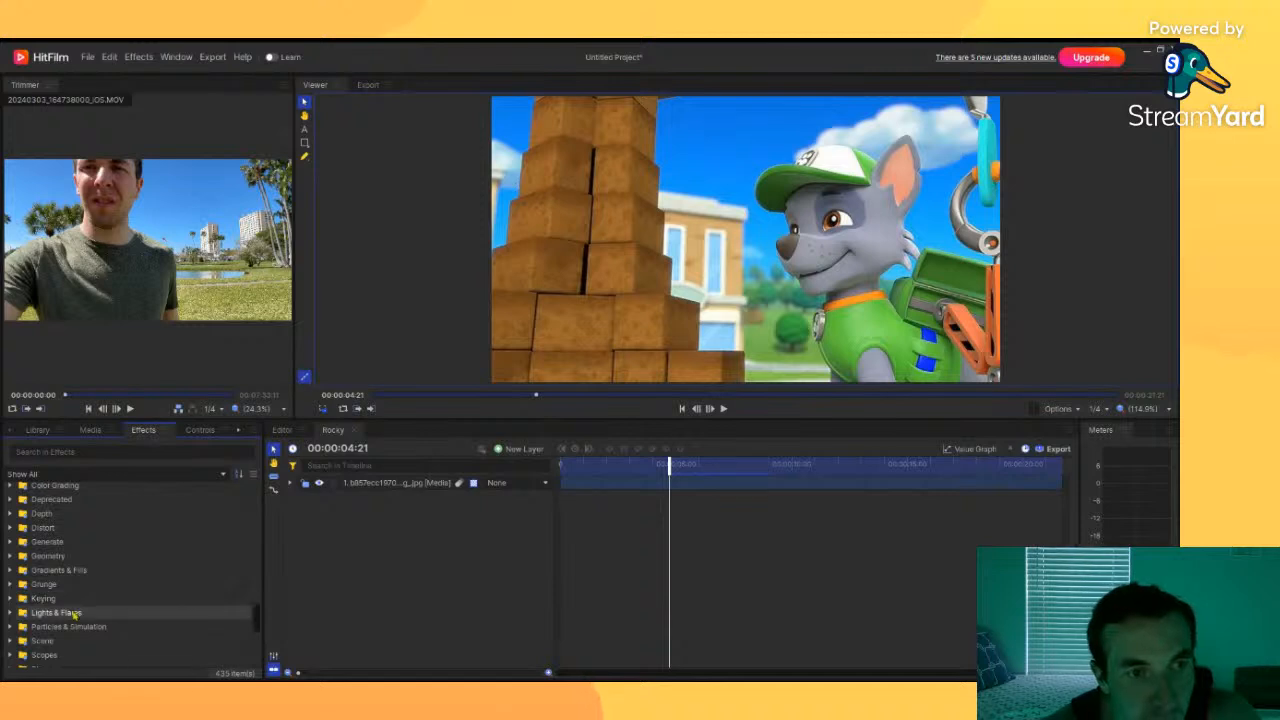
scroll(74, 614, down, 2)
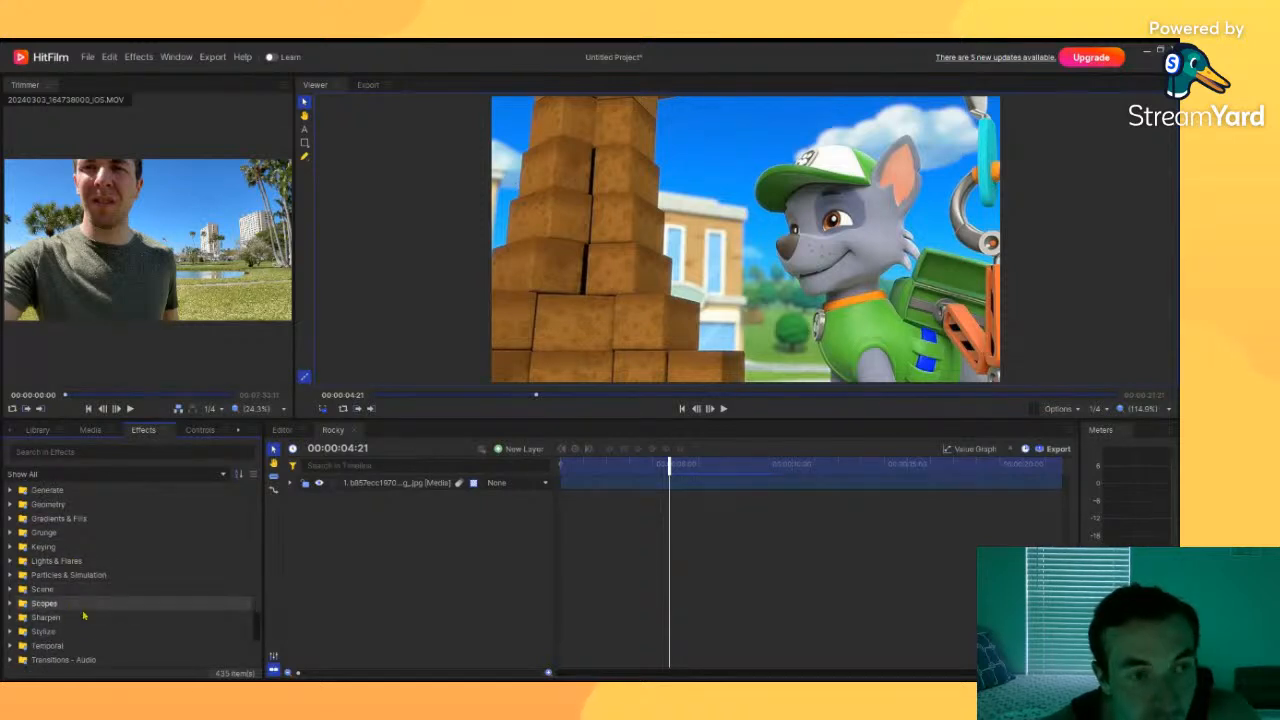
scroll(80, 618, up, 2)
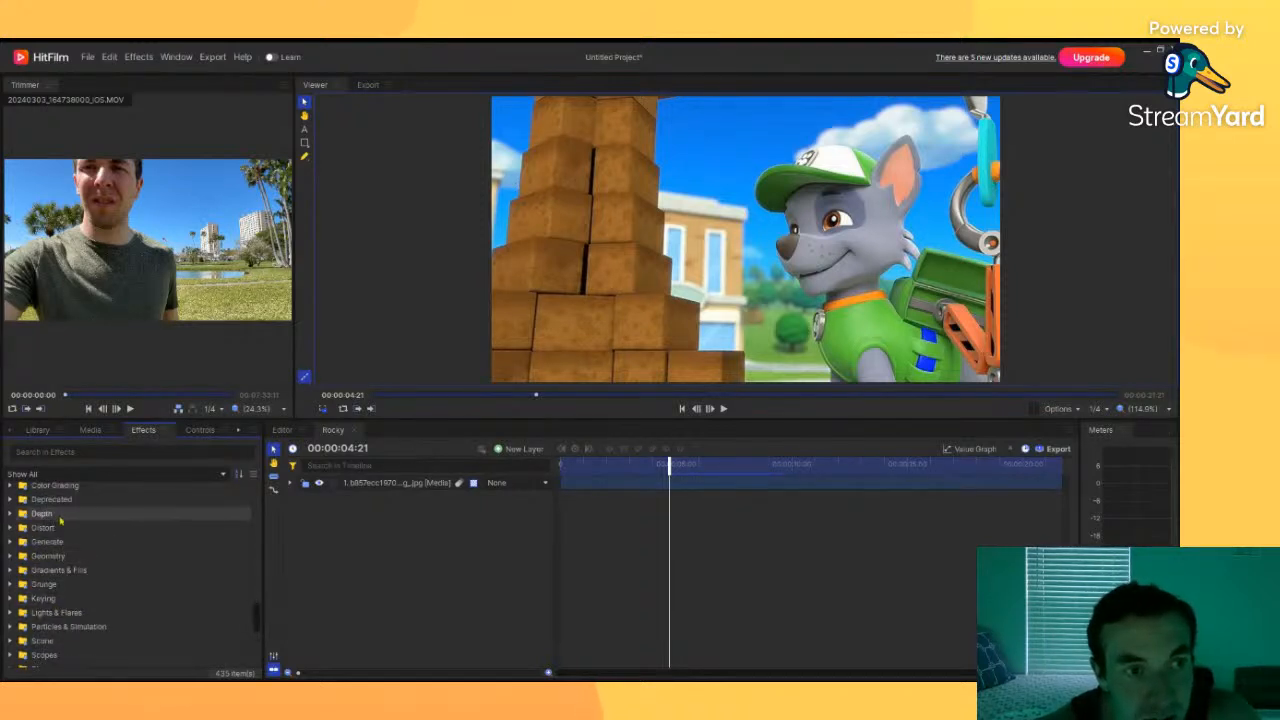
scroll(60, 519, up, 2)
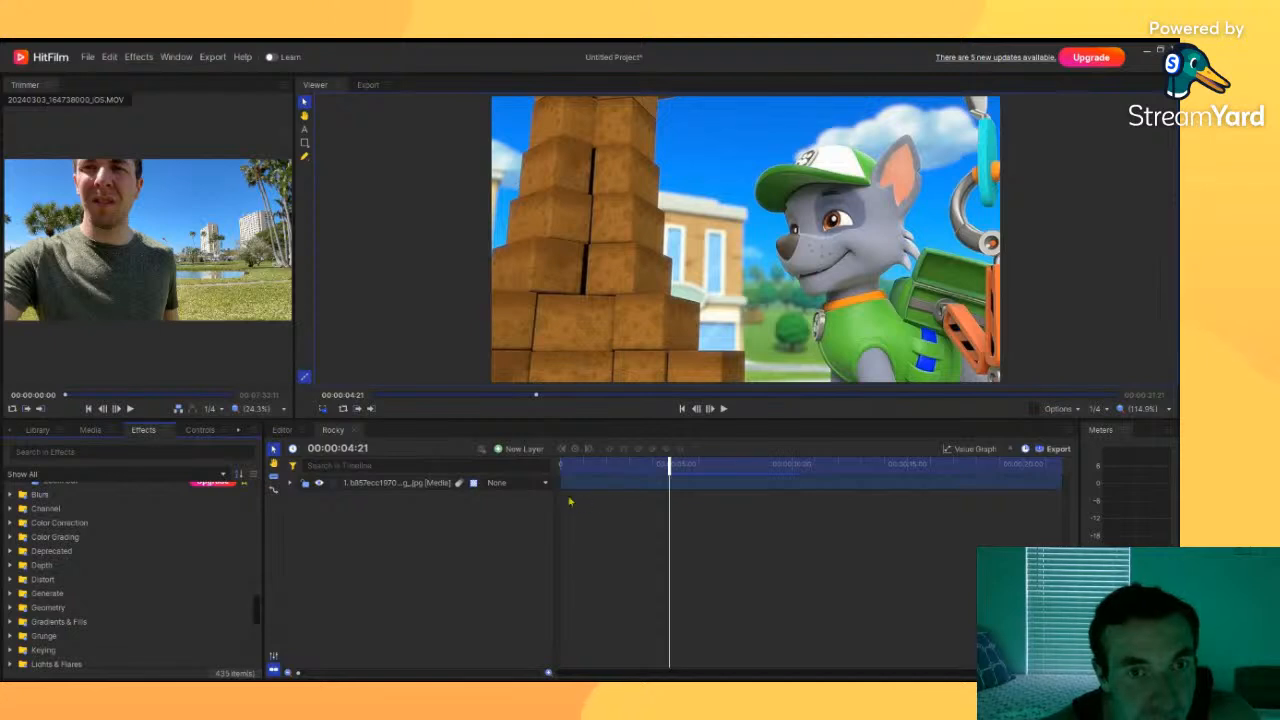
click(415, 484)
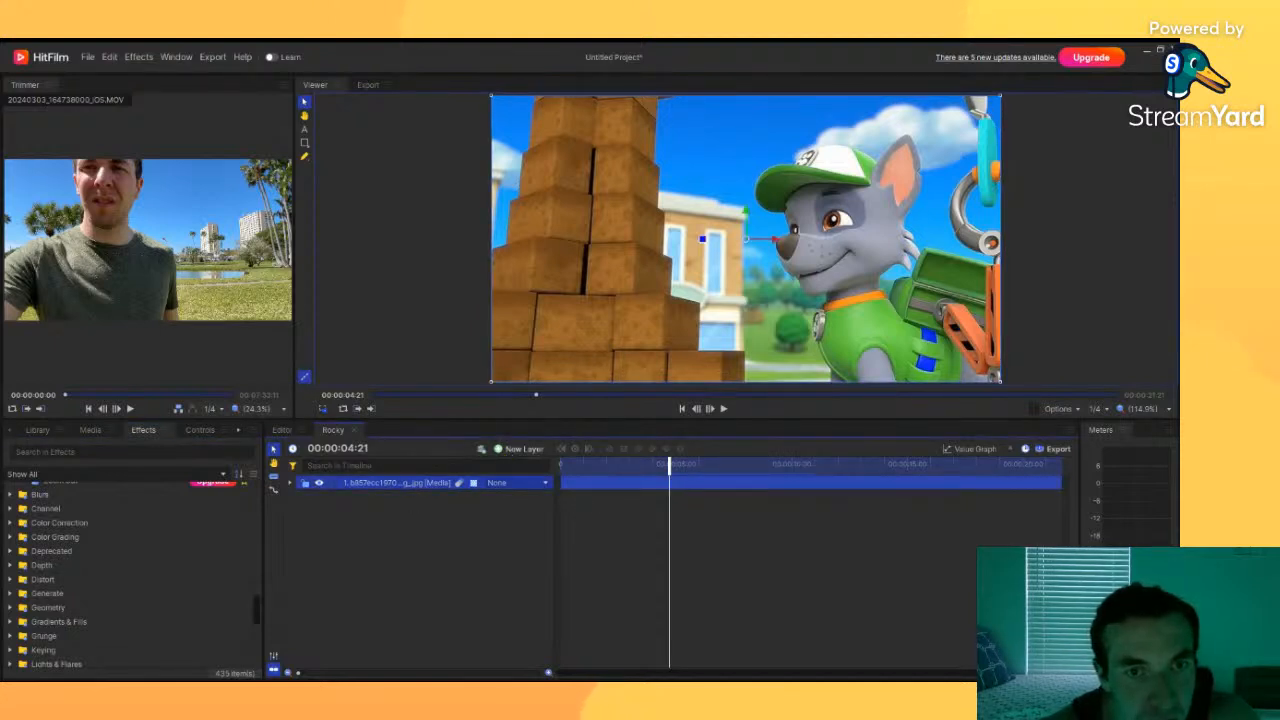
click(516, 468)
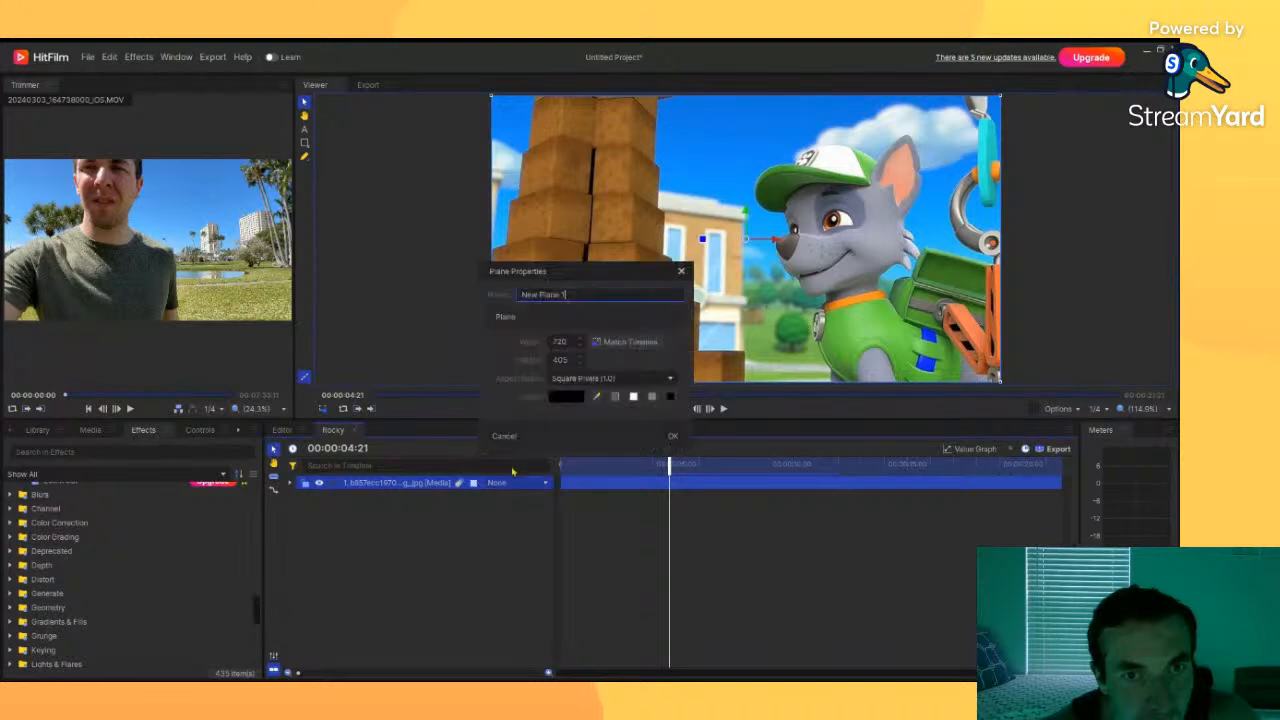
click(672, 442)
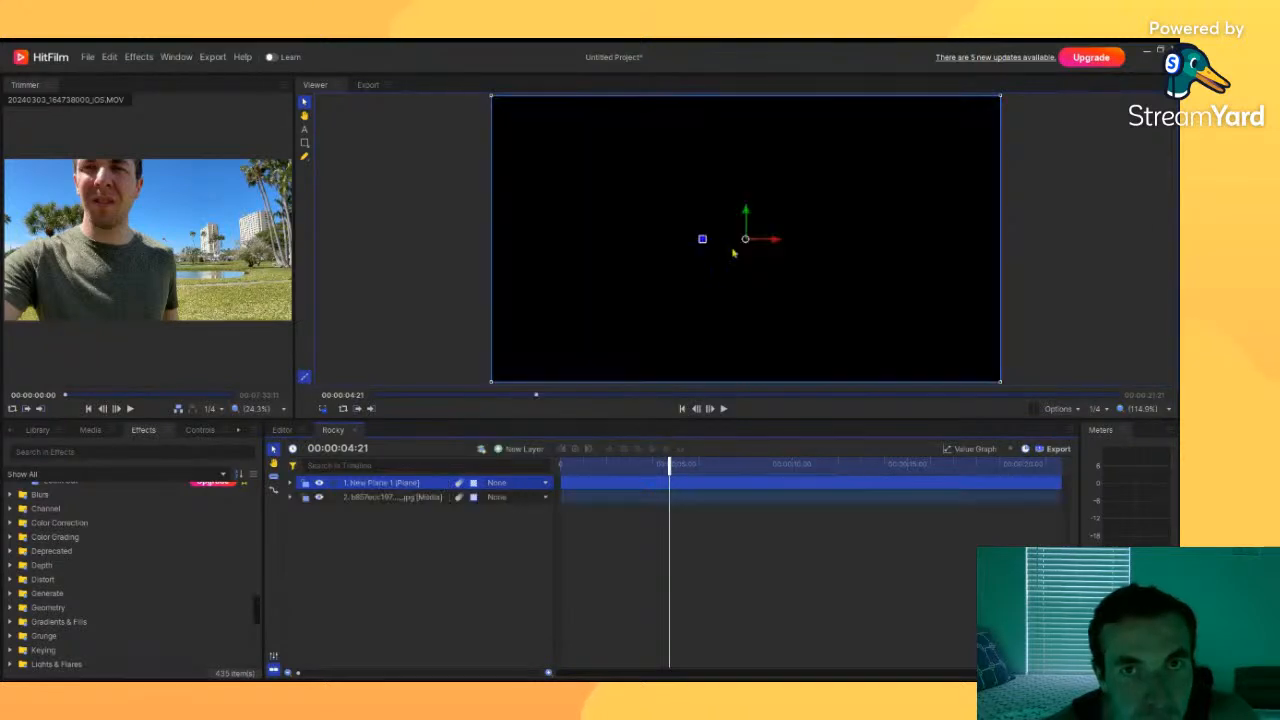
drag(1001, 383, 736, 257)
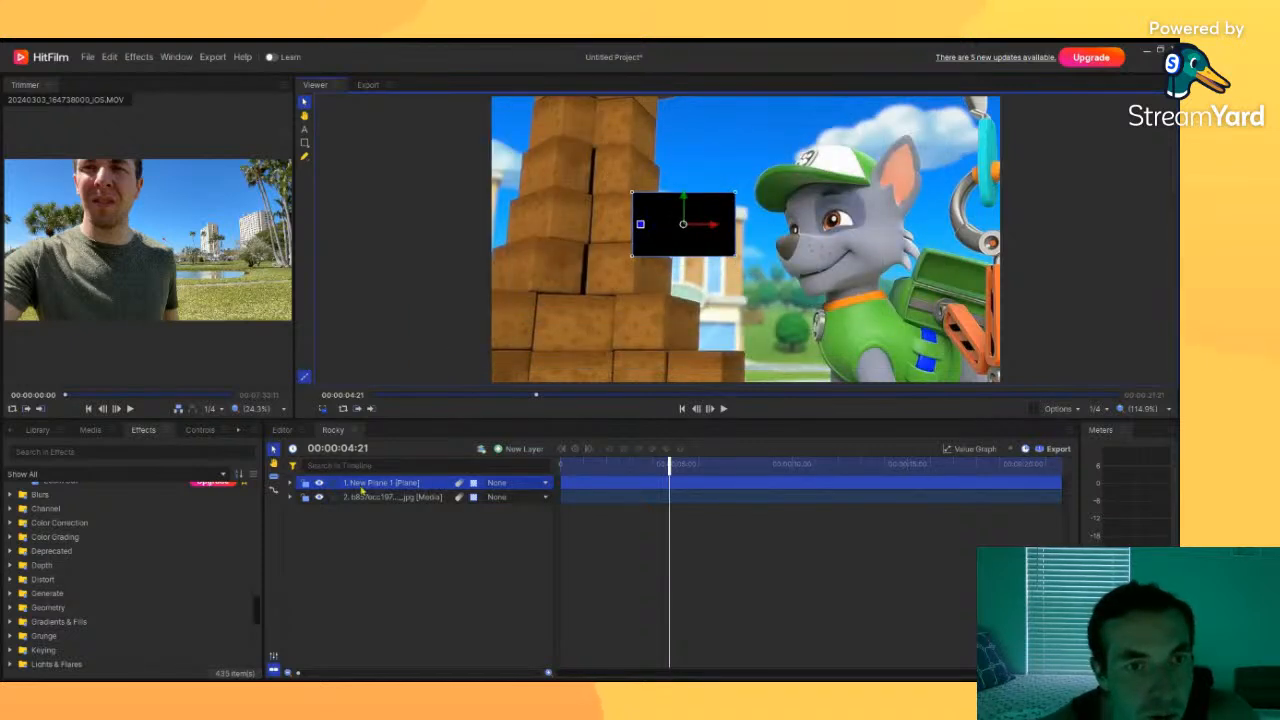
click(290, 484)
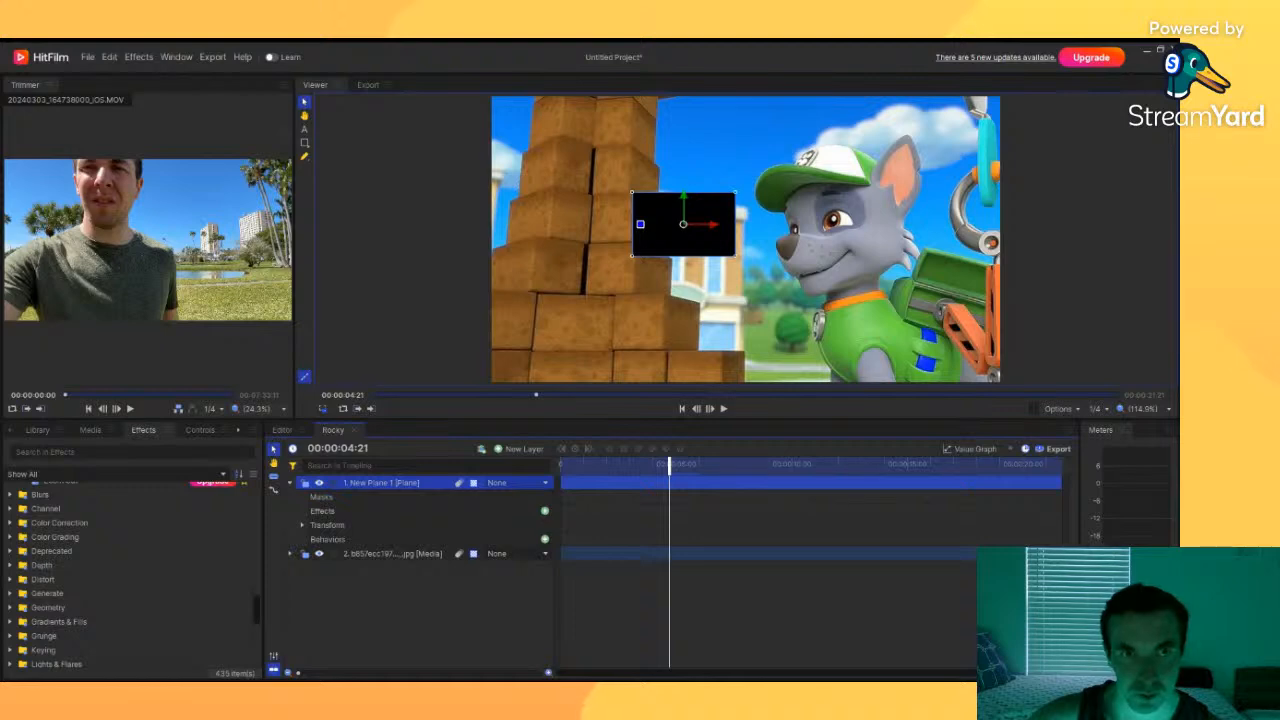
key(Delete)
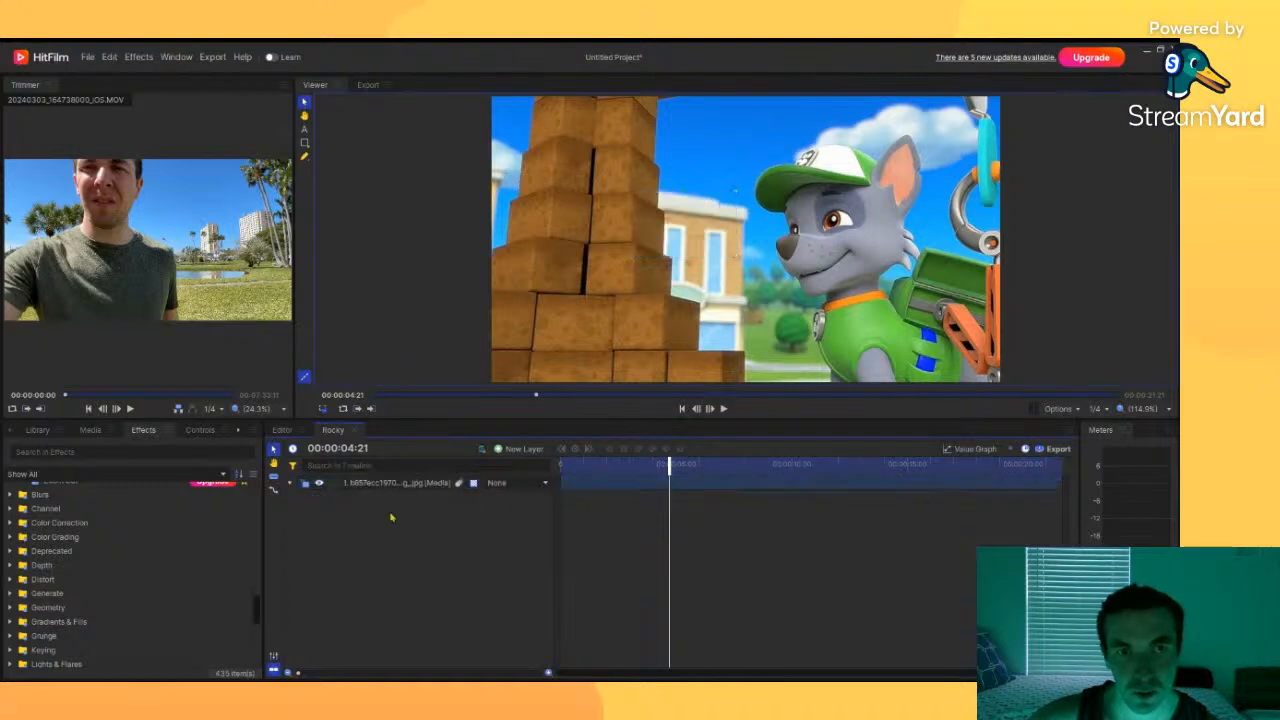
Step: Expand the image layer's Transform properties and compare the Rocky shot with the clips on the editor timeline
click(392, 484)
click(291, 484)
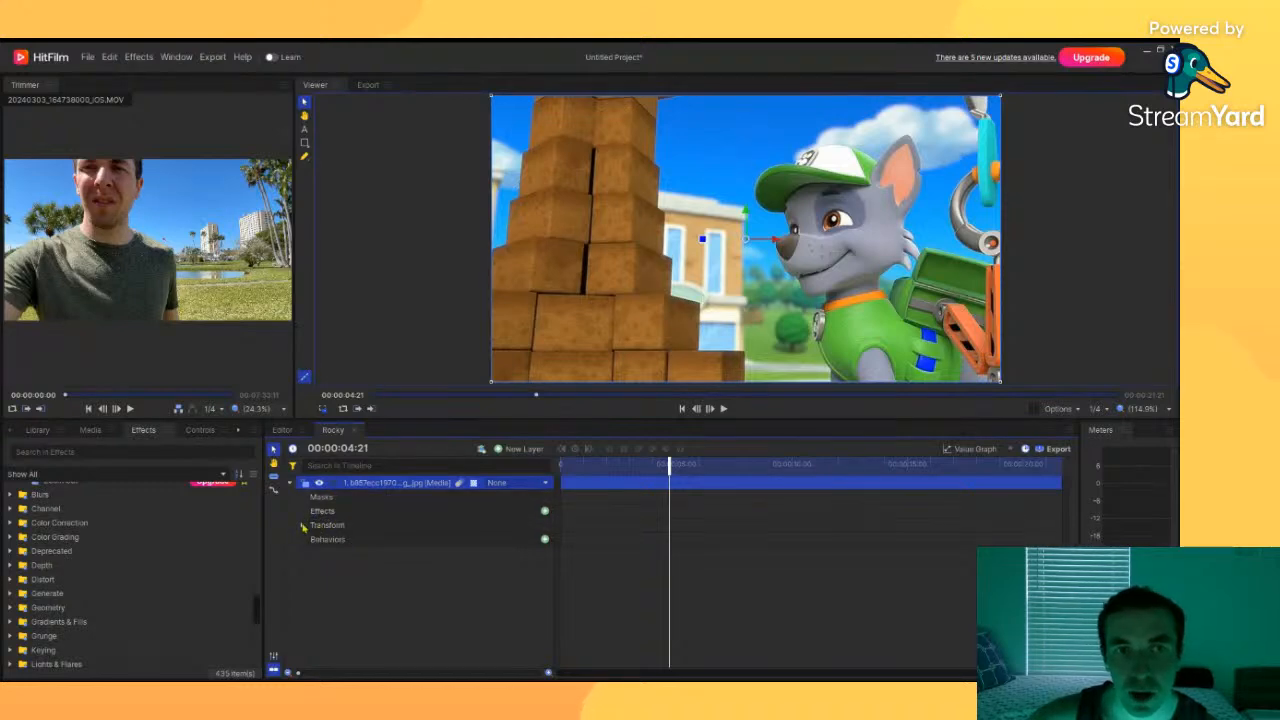
click(303, 526)
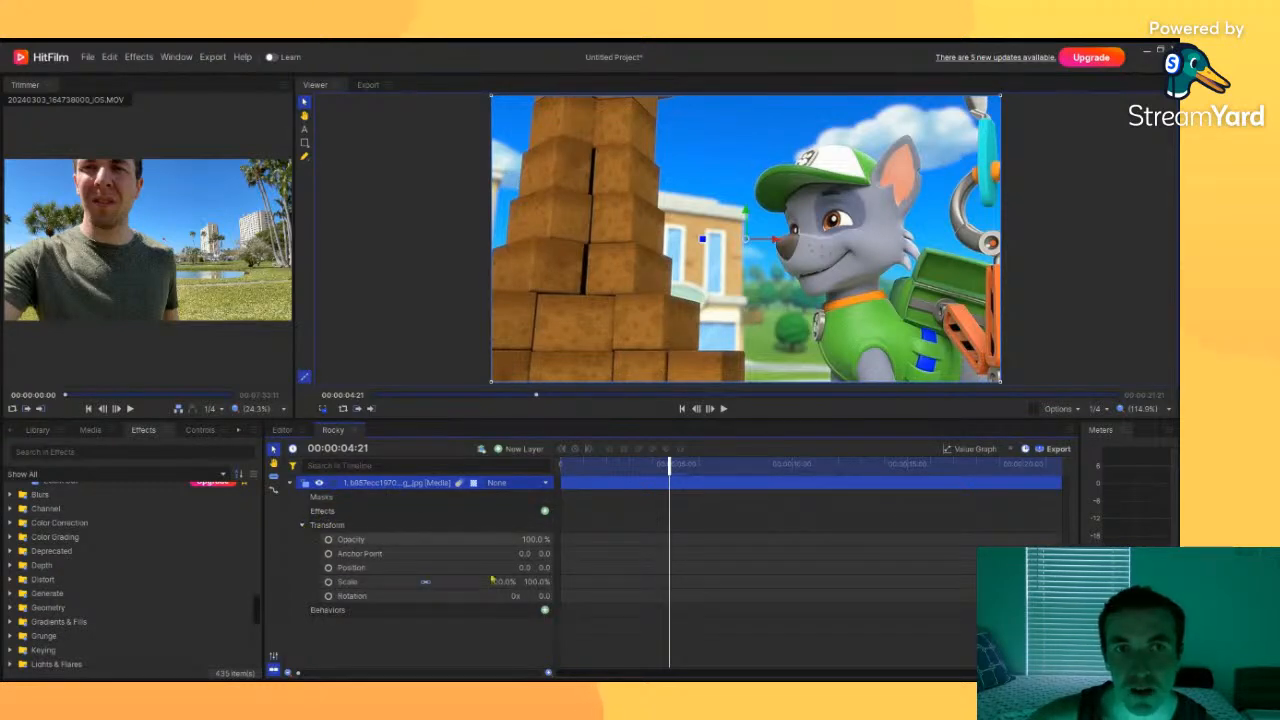
drag(675, 480, 646, 481)
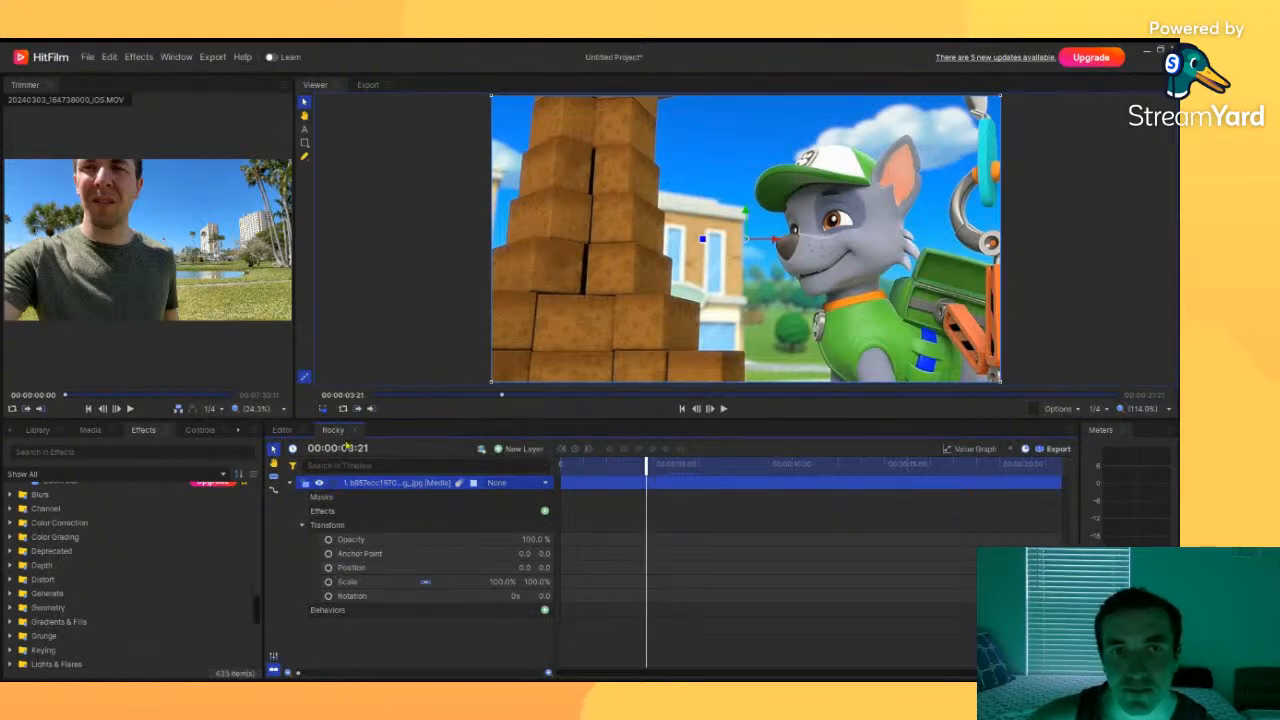
click(283, 430)
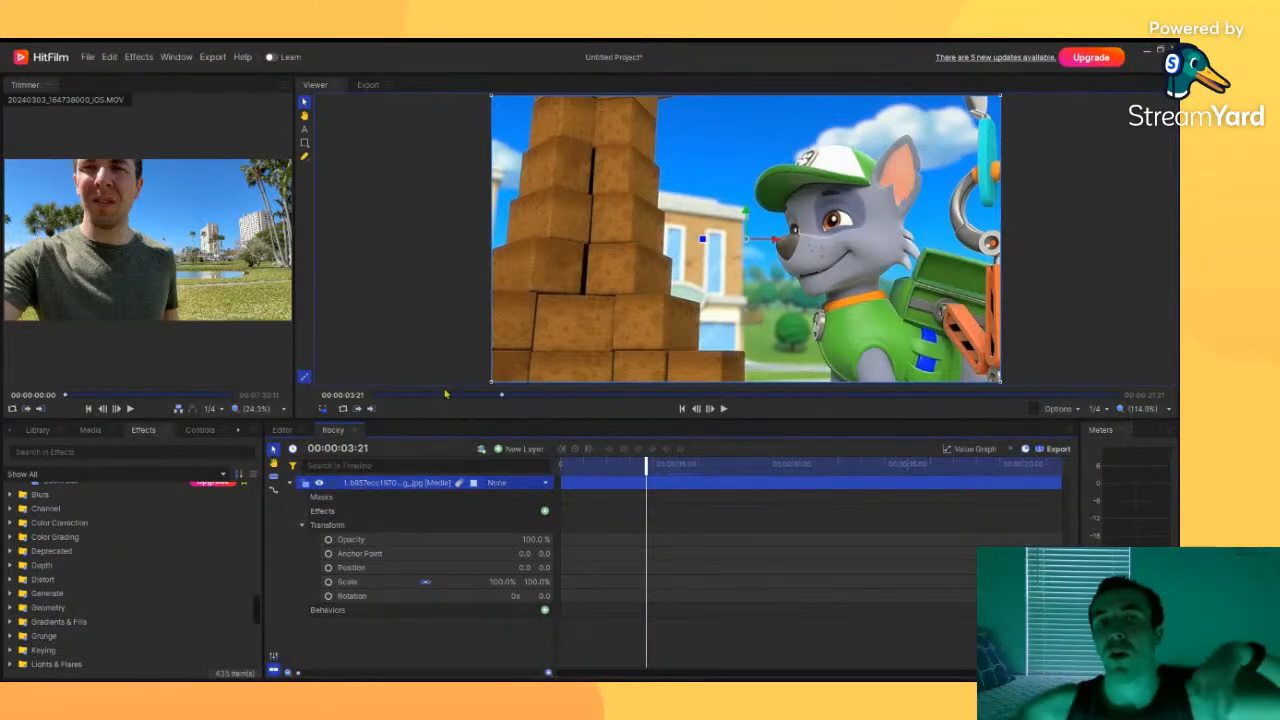
mouse_move(162, 200)
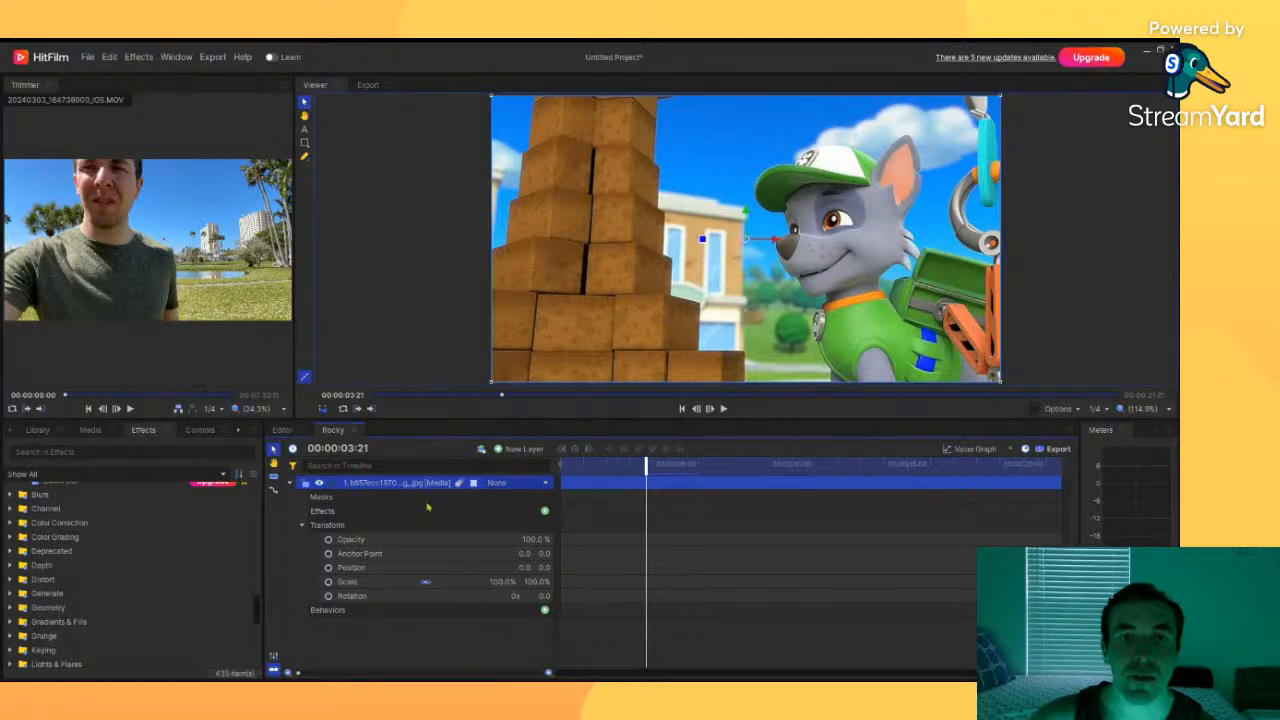
click(284, 431)
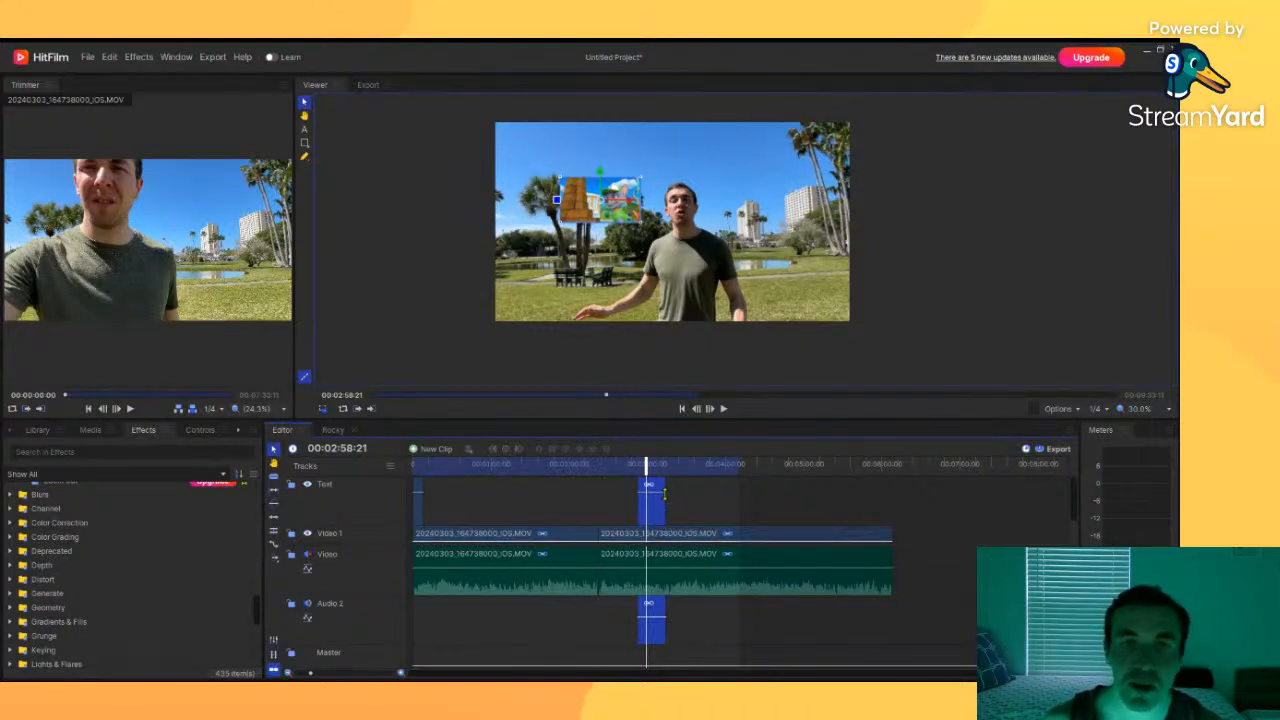
drag(647, 466, 420, 507)
click(417, 514)
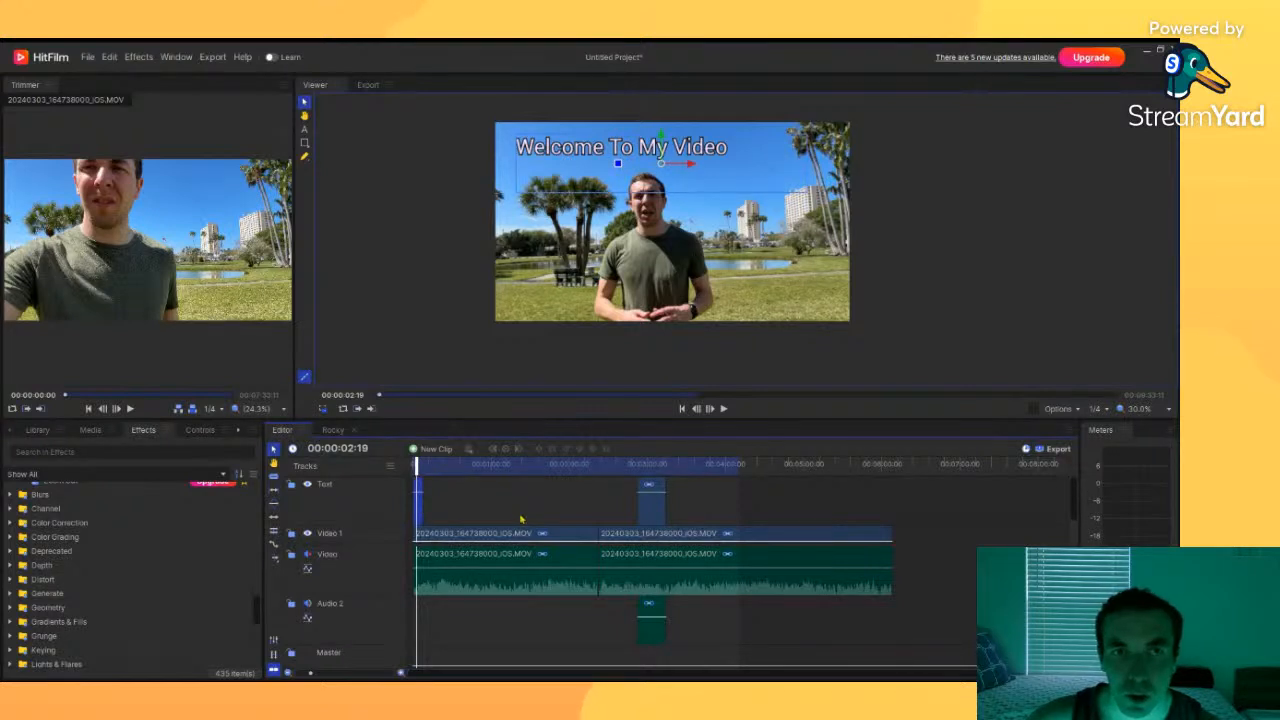
click(656, 511)
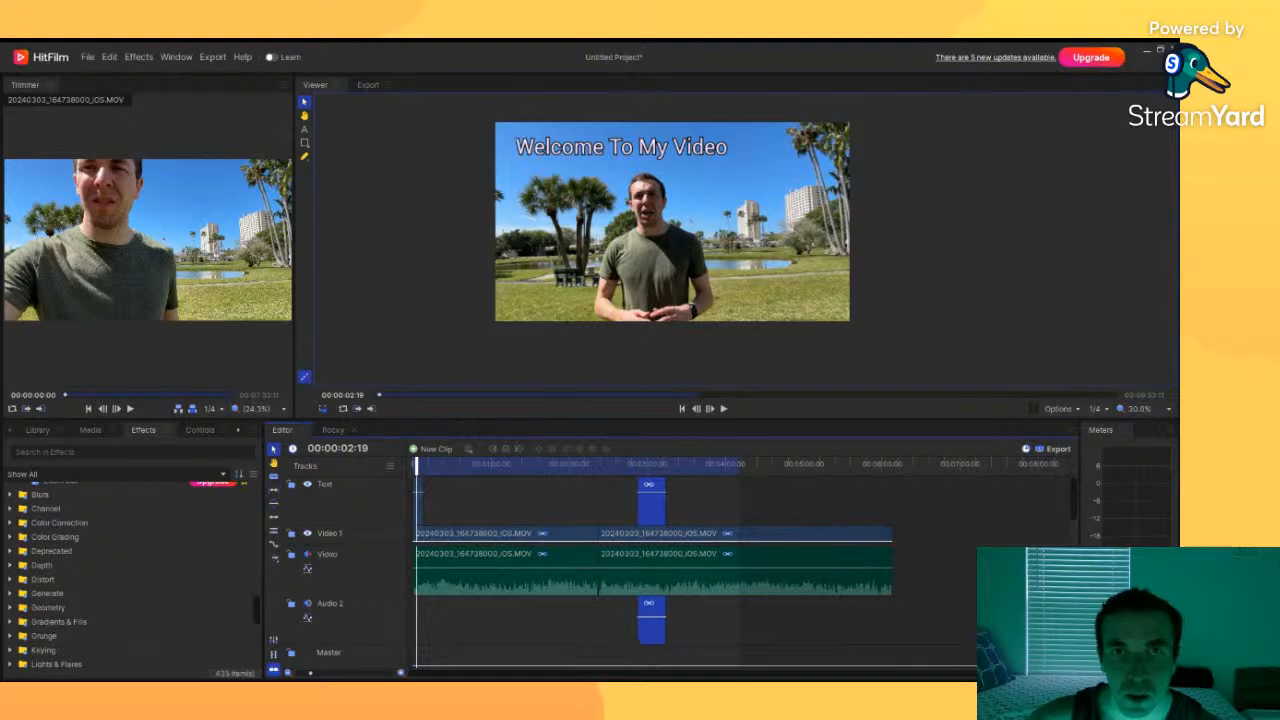
click(419, 505)
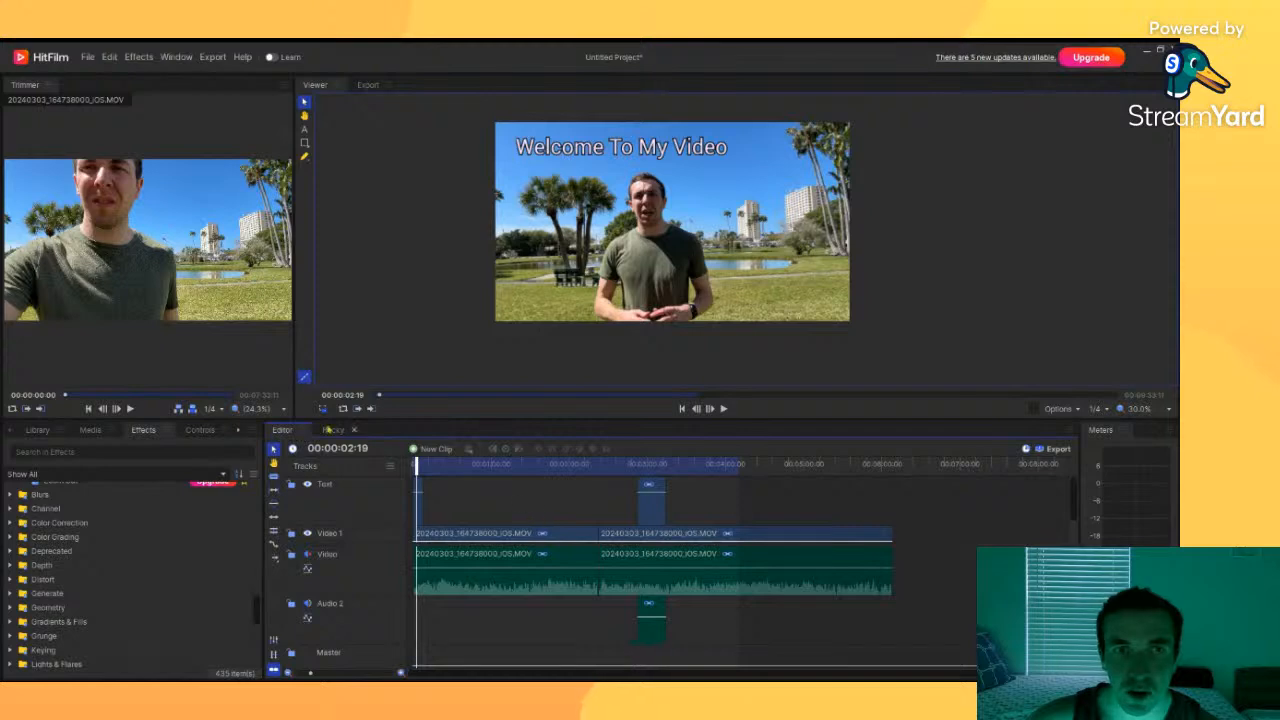
click(333, 430)
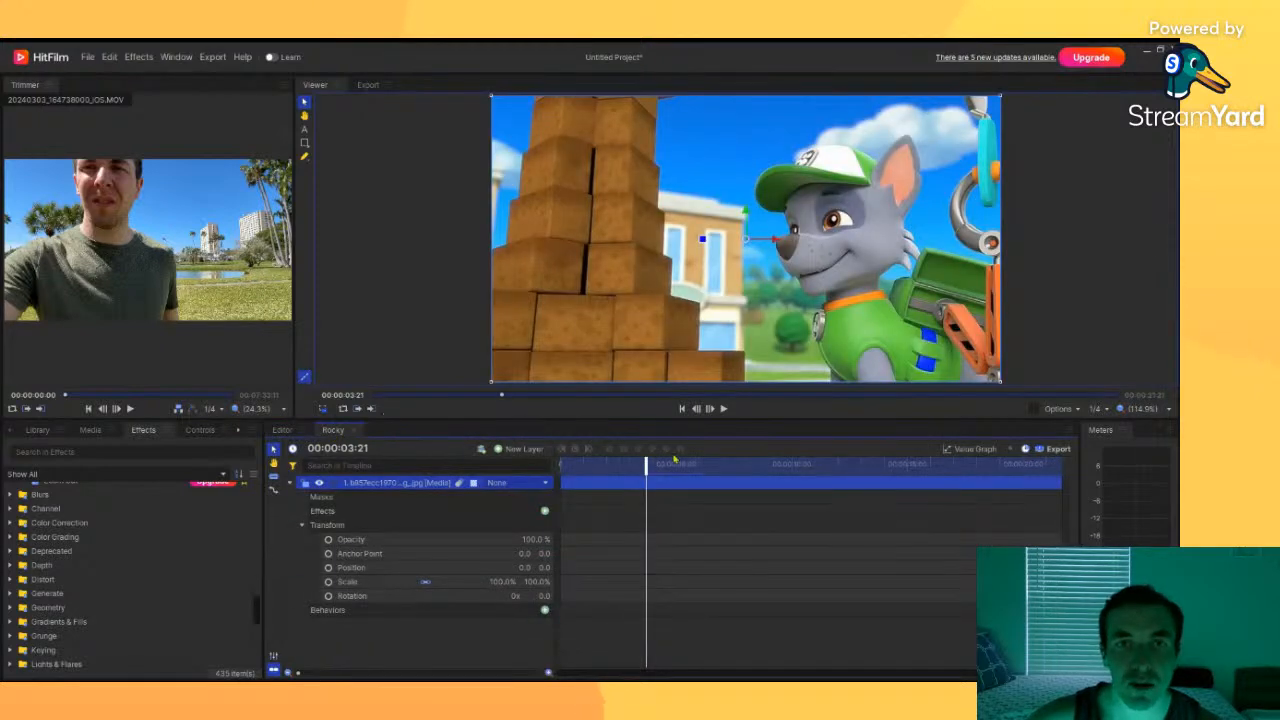
Step: Scale the image layer to 33% and move it toward the upper left of the Rocky frame
drag(646, 468, 590, 468)
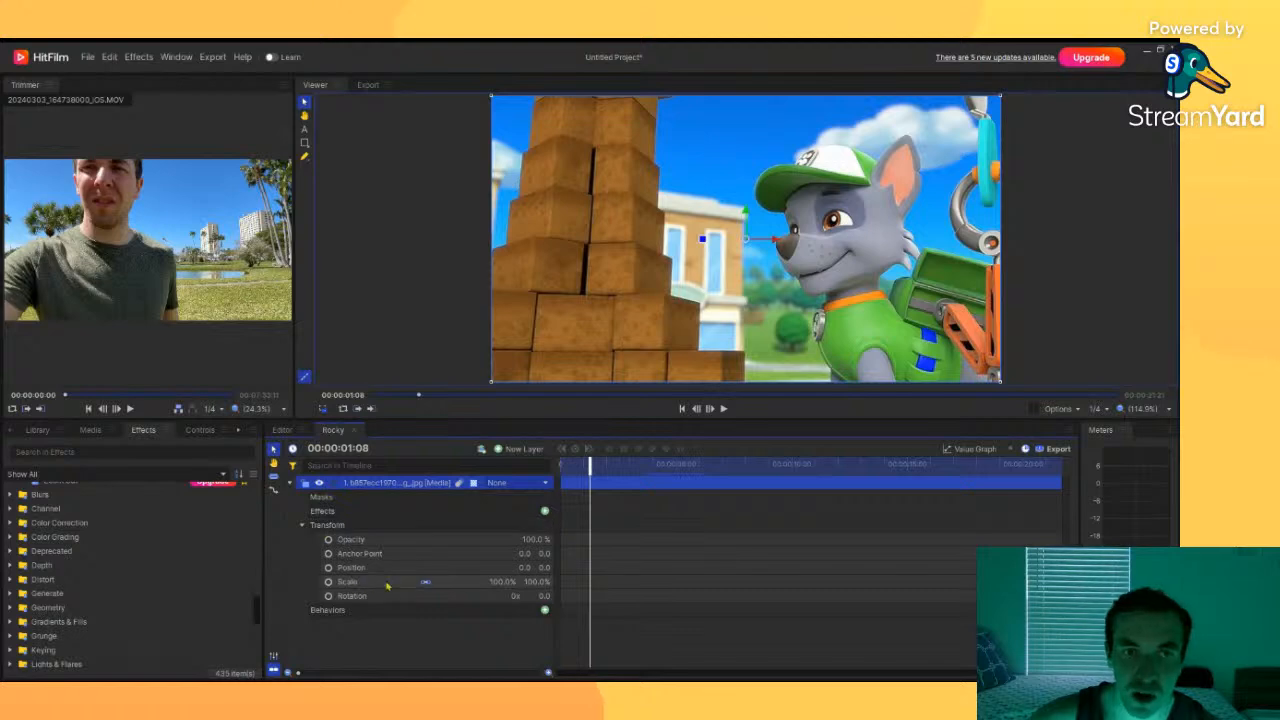
drag(547, 587, 507, 587)
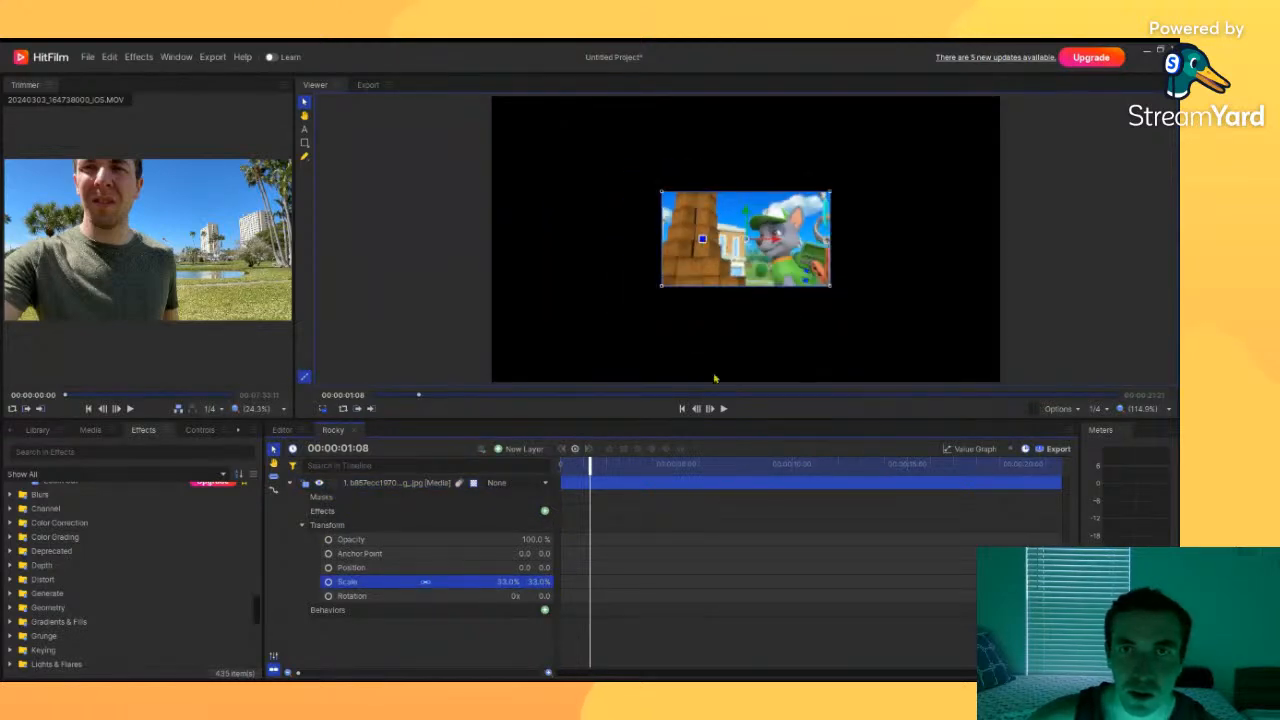
drag(775, 284, 639, 239)
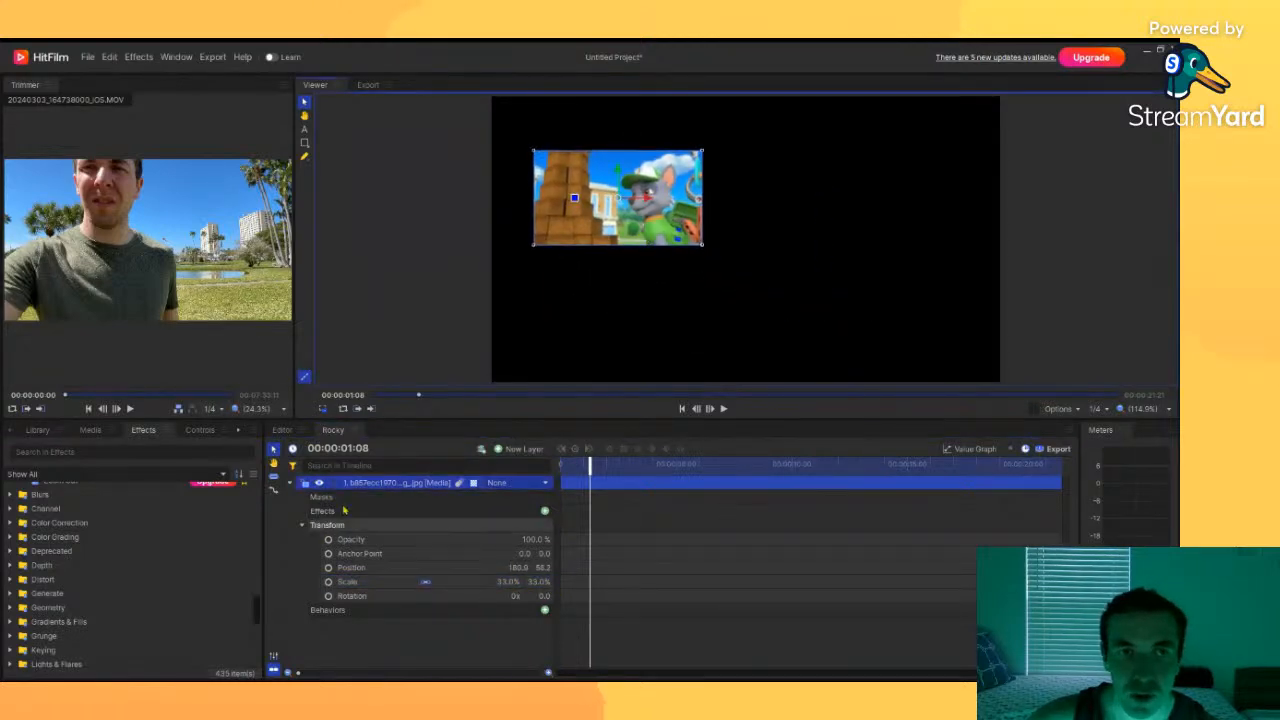
Step: Set a position keyframe at the start, then at 00:00:04:28 slide the image toward the frame's right side
drag(586, 466, 561, 466)
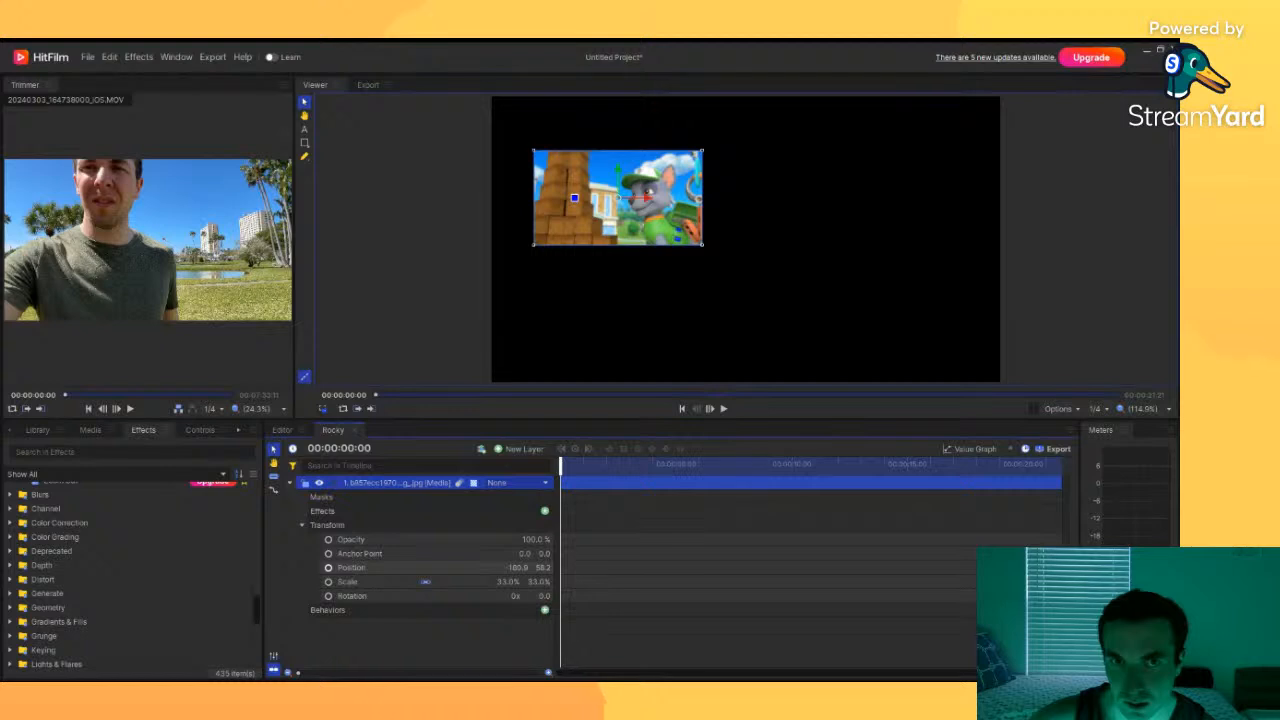
click(328, 568)
drag(561, 466, 675, 466)
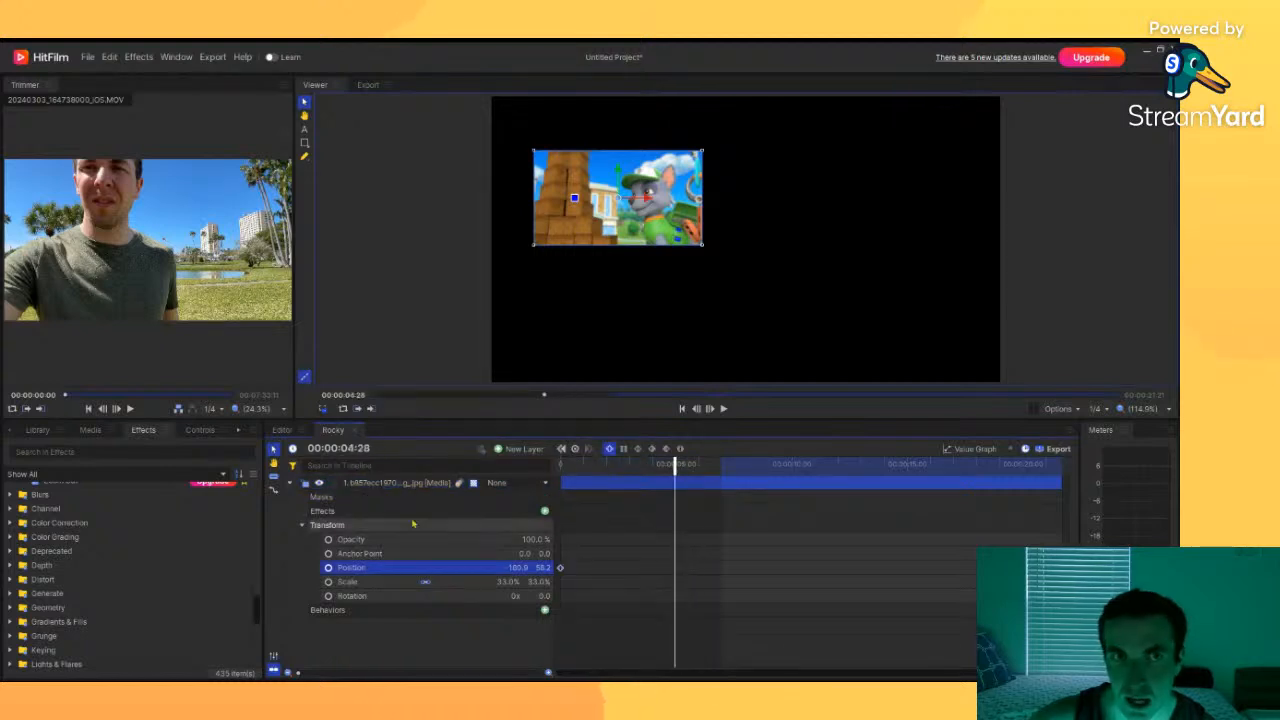
mouse_move(521, 564)
mouse_down()
mouse_move(532, 572)
mouse_move(521, 570)
mouse_up()
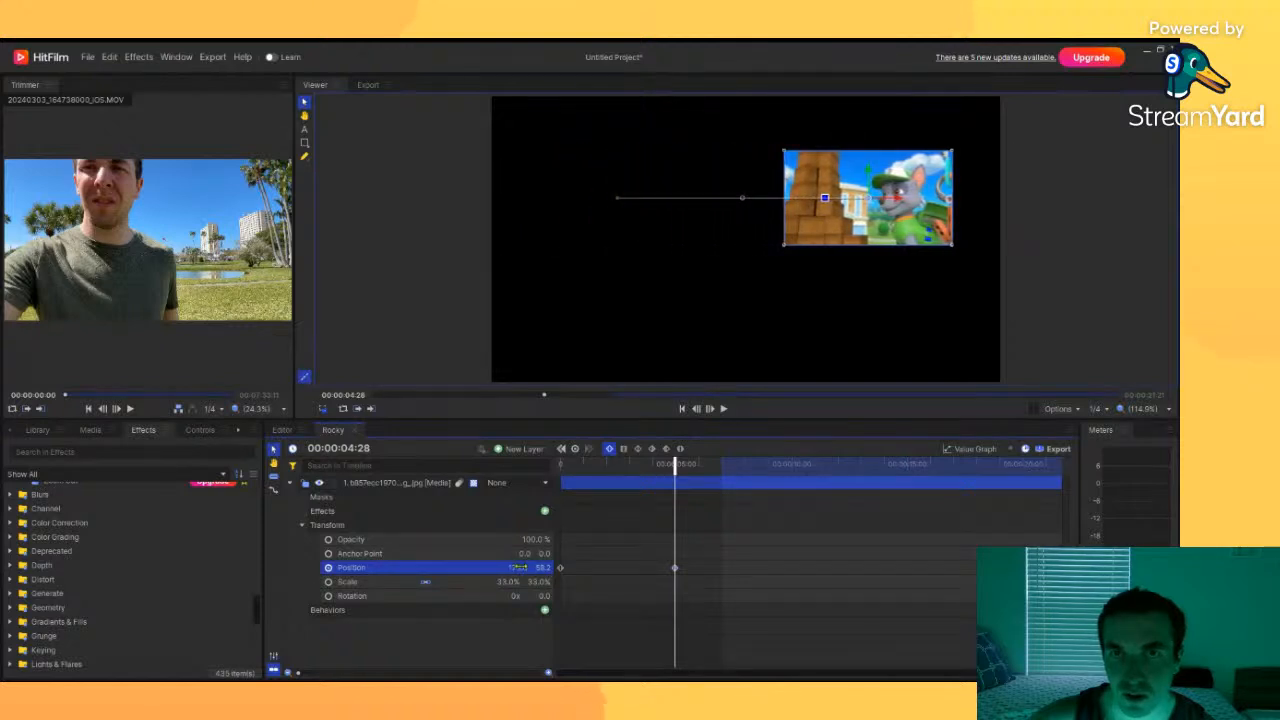
Step: Play back the image's sliding animation from the start of the Rocky shot
mouse_move(564, 569)
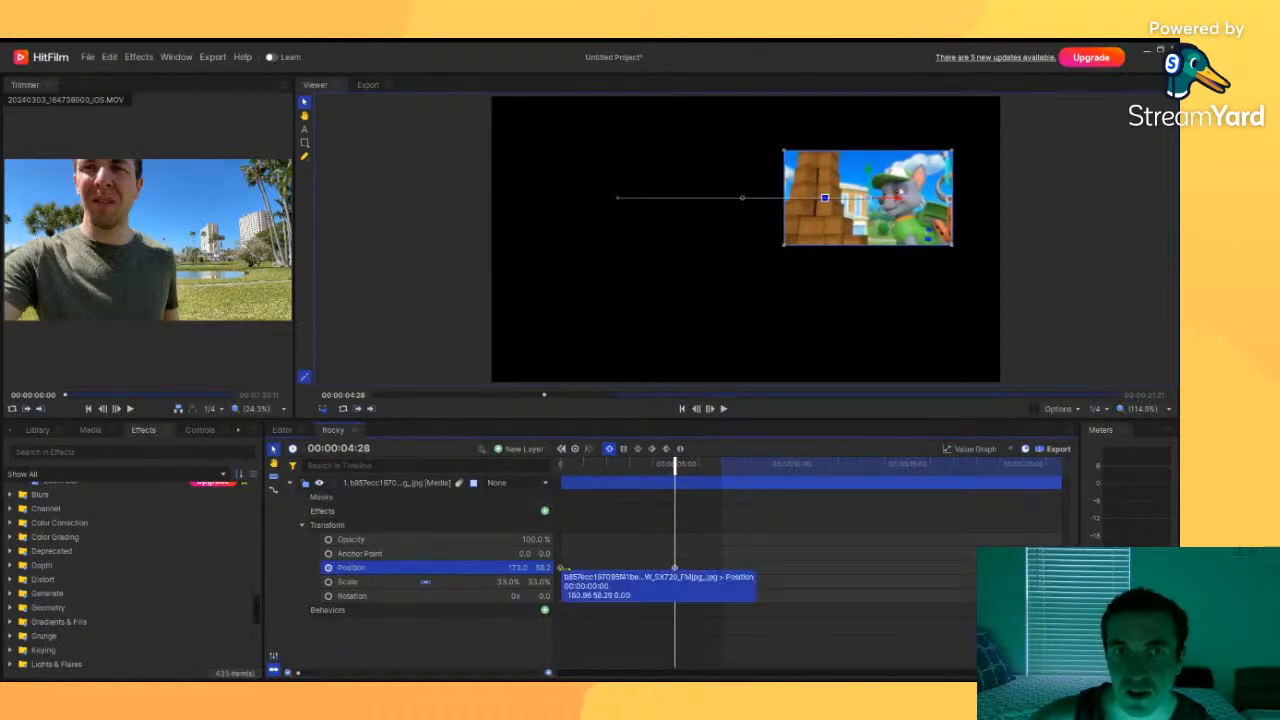
mouse_move(675, 568)
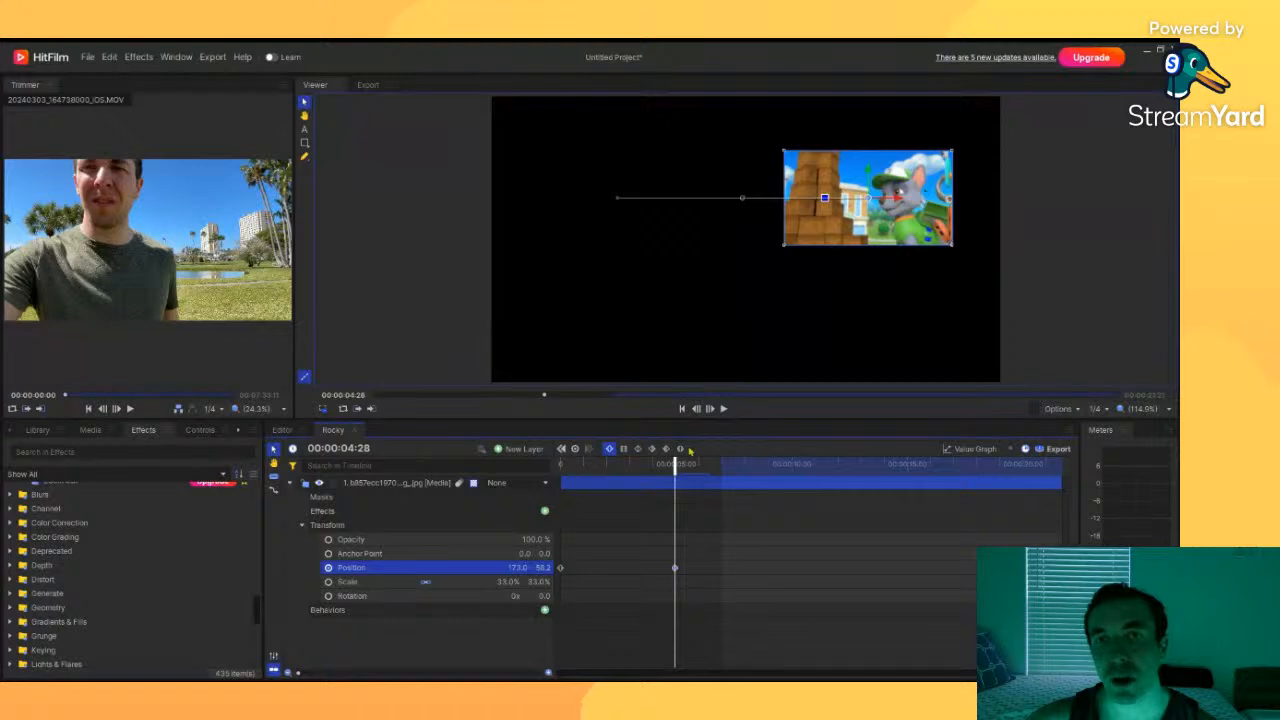
drag(676, 464, 535, 473)
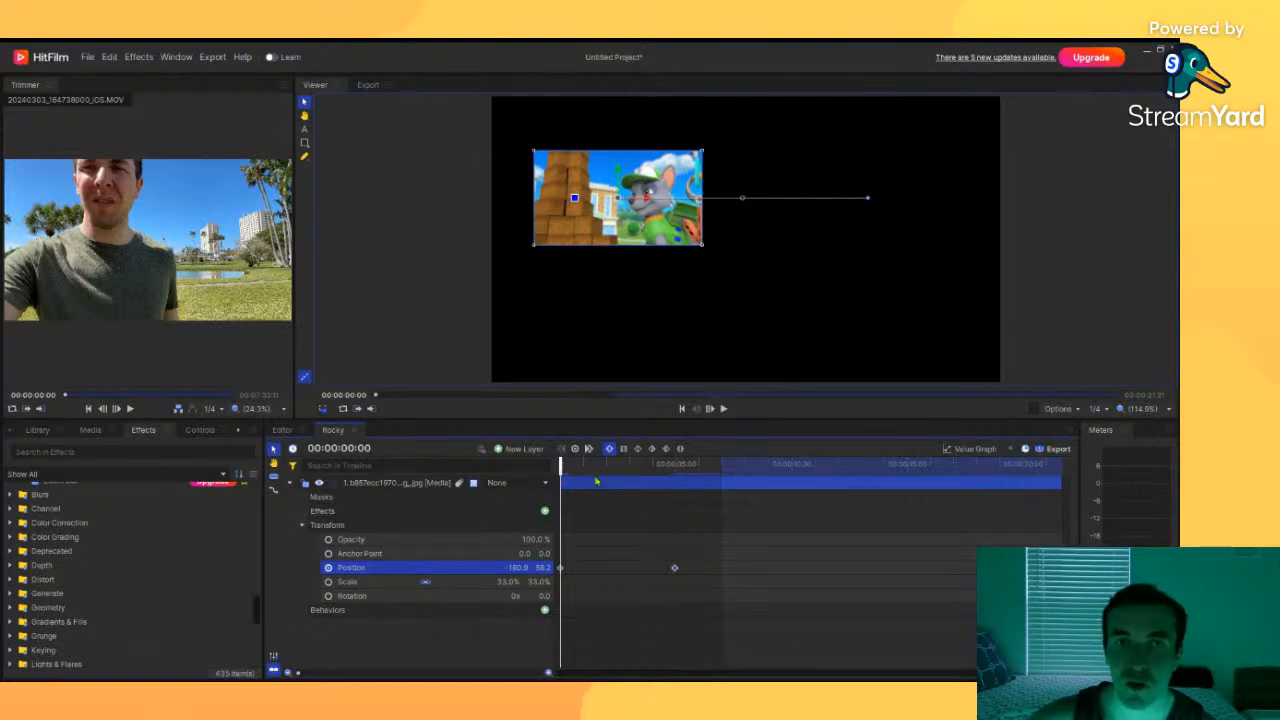
click(725, 409)
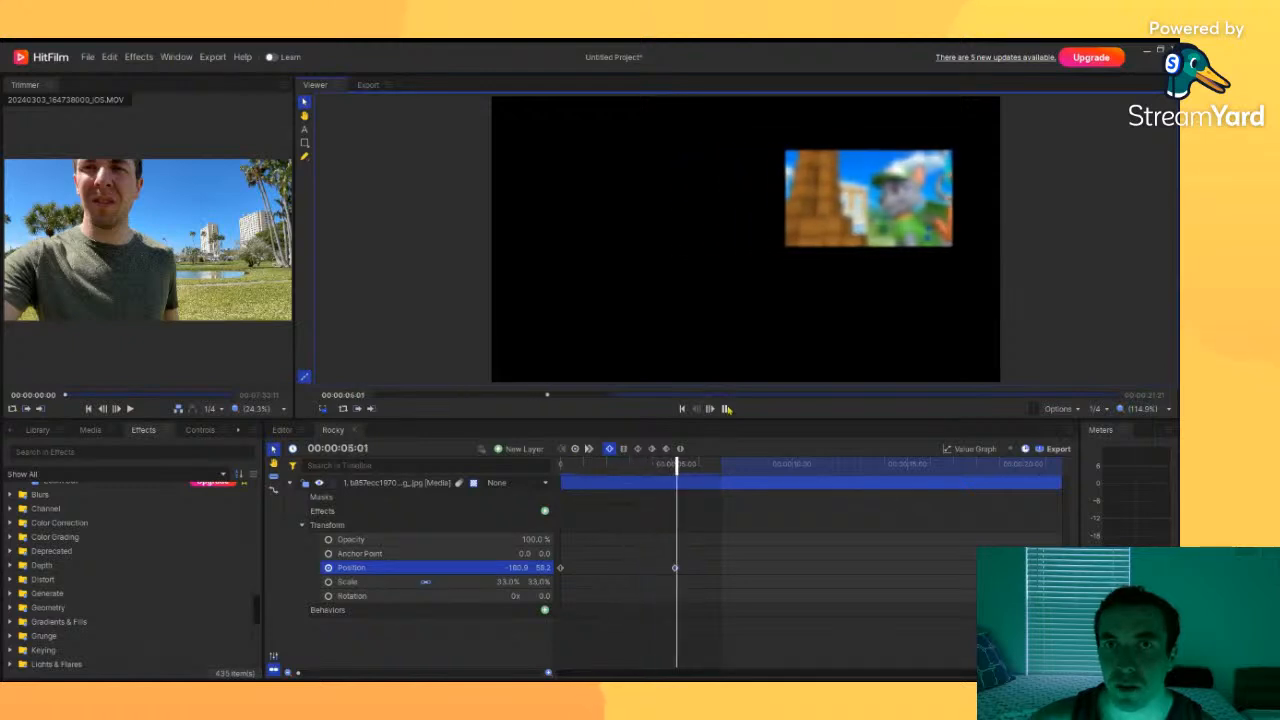
click(727, 410)
drag(701, 464, 558, 493)
Step: Keyframe the image's scale and rotation at the start, rotate it 19° at 00:00:02:18, and scale it to 51% at 00:00:06:27
click(332, 583)
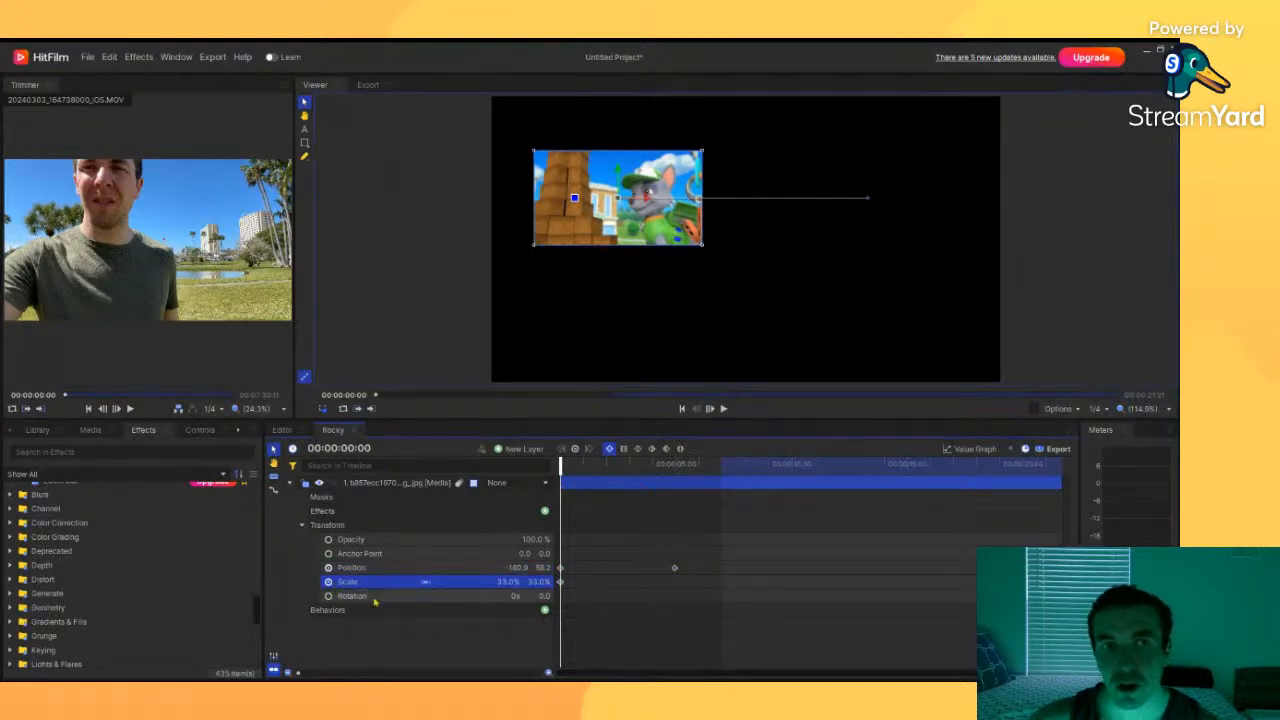
click(340, 596)
drag(561, 468, 621, 482)
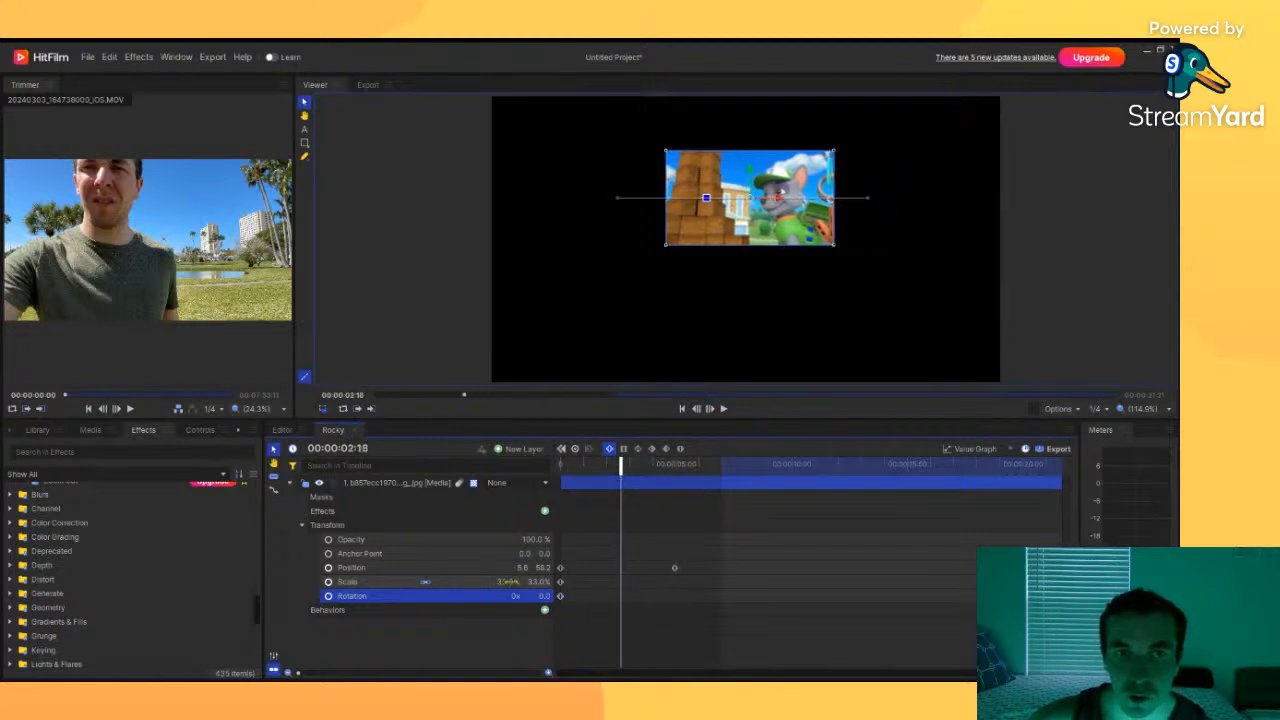
drag(518, 598, 543, 600)
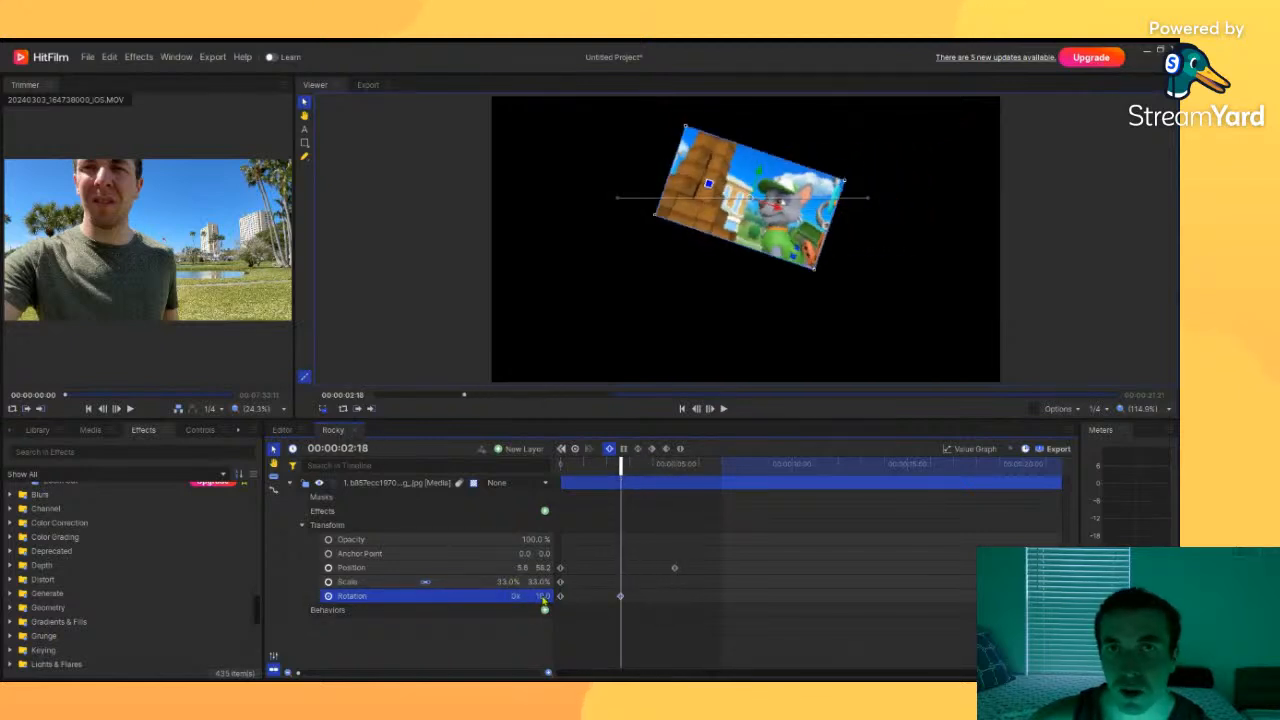
drag(621, 470, 720, 470)
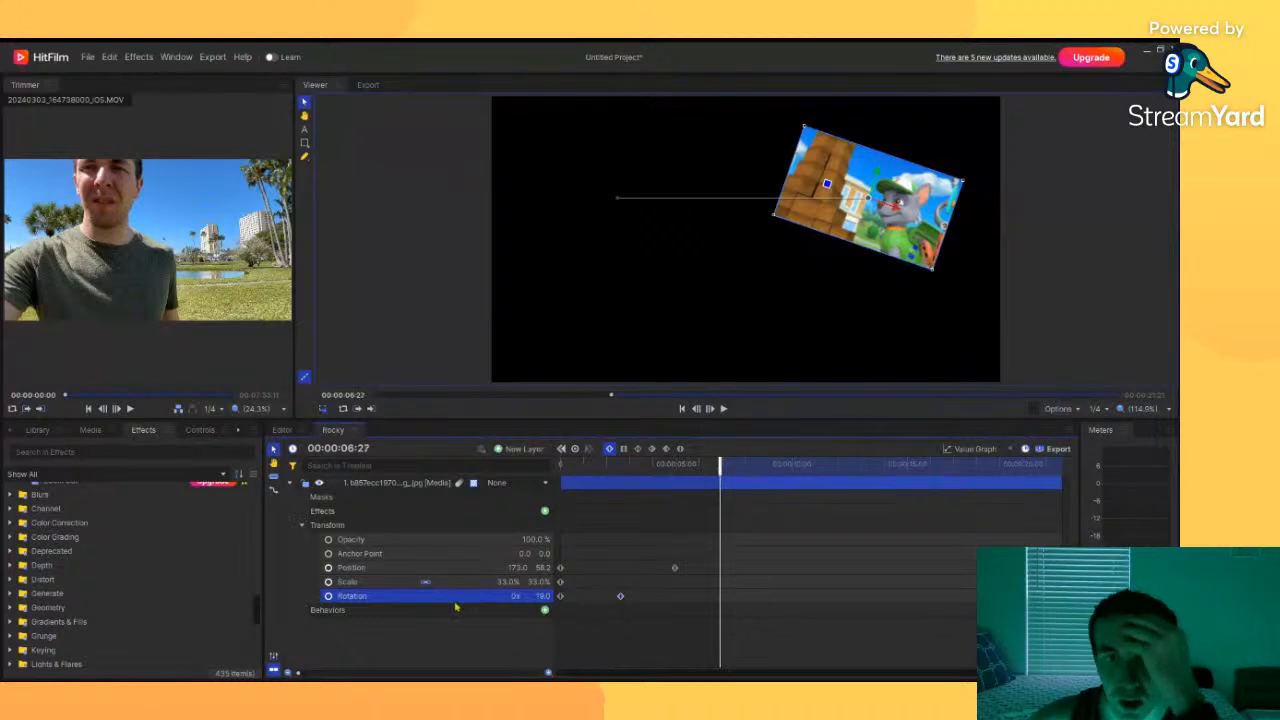
mouse_move(538, 581)
mouse_down()
mouse_move(600, 582)
mouse_move(556, 582)
mouse_up()
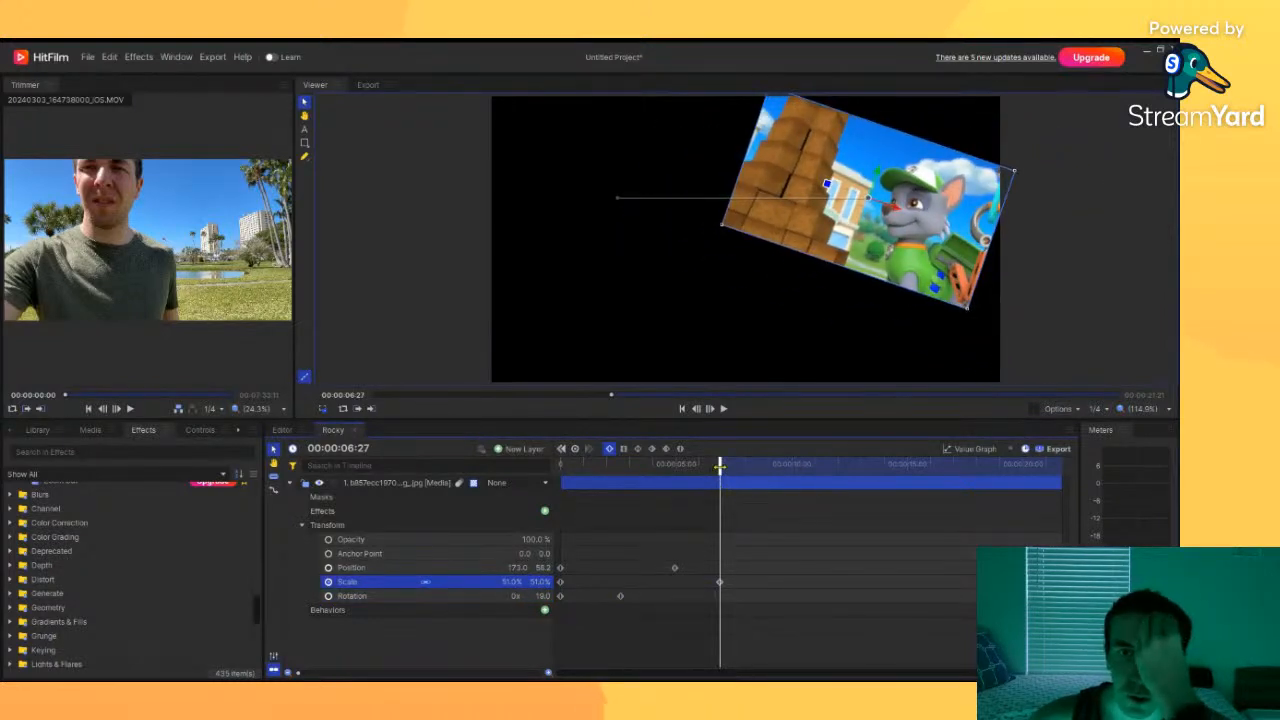
Step: Play the Rocky shot from the start to preview the moving, rotating and scaling image
drag(719, 467, 553, 459)
click(724, 409)
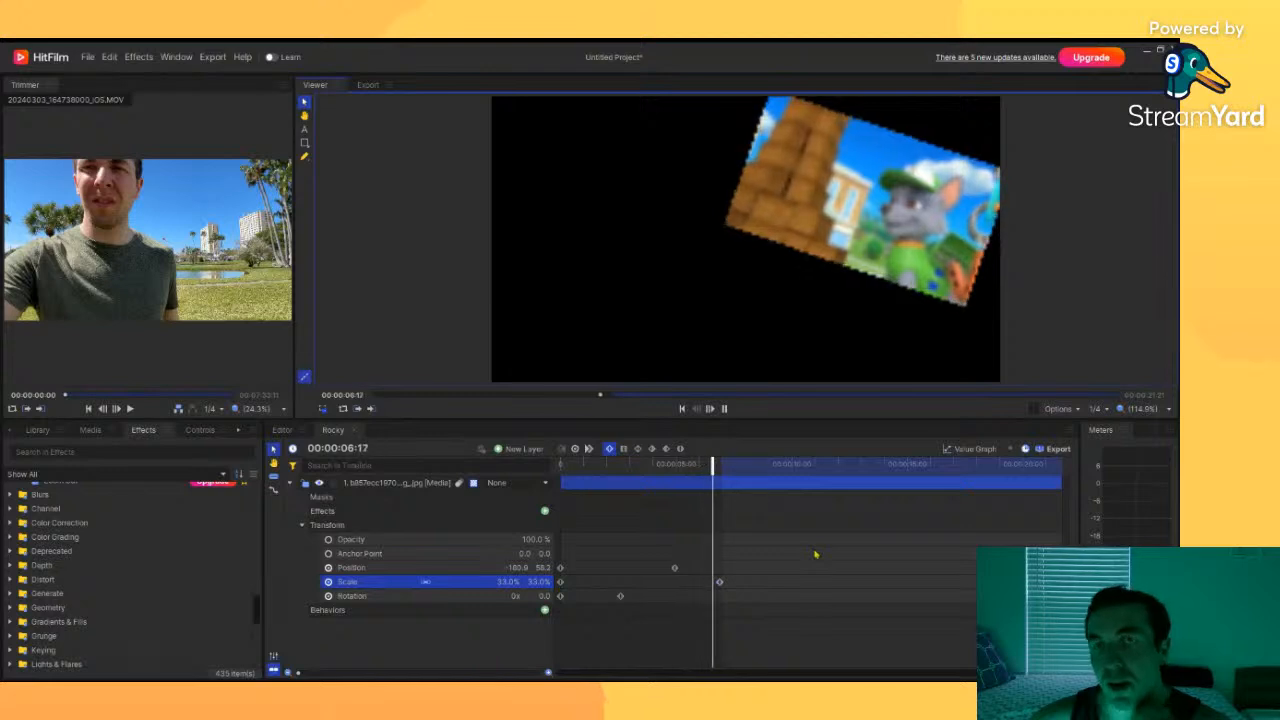
key(space)
drag(769, 464, 386, 506)
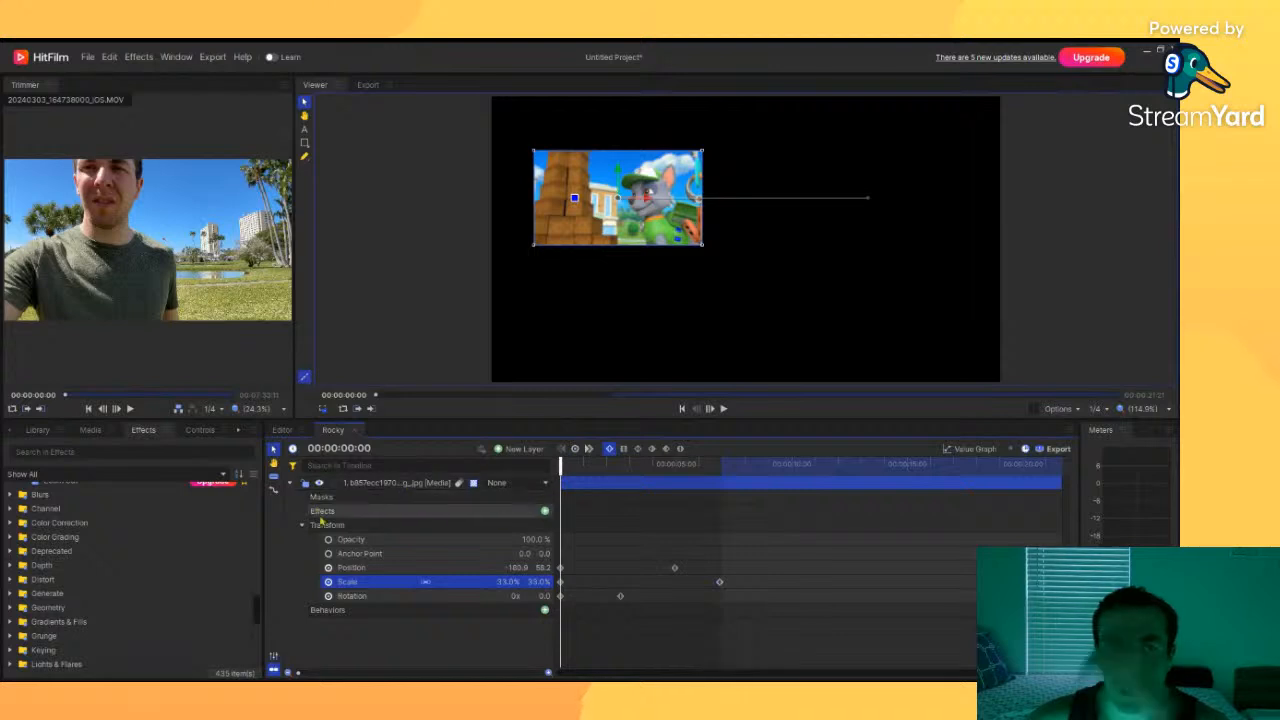
drag(530, 541, 532, 540)
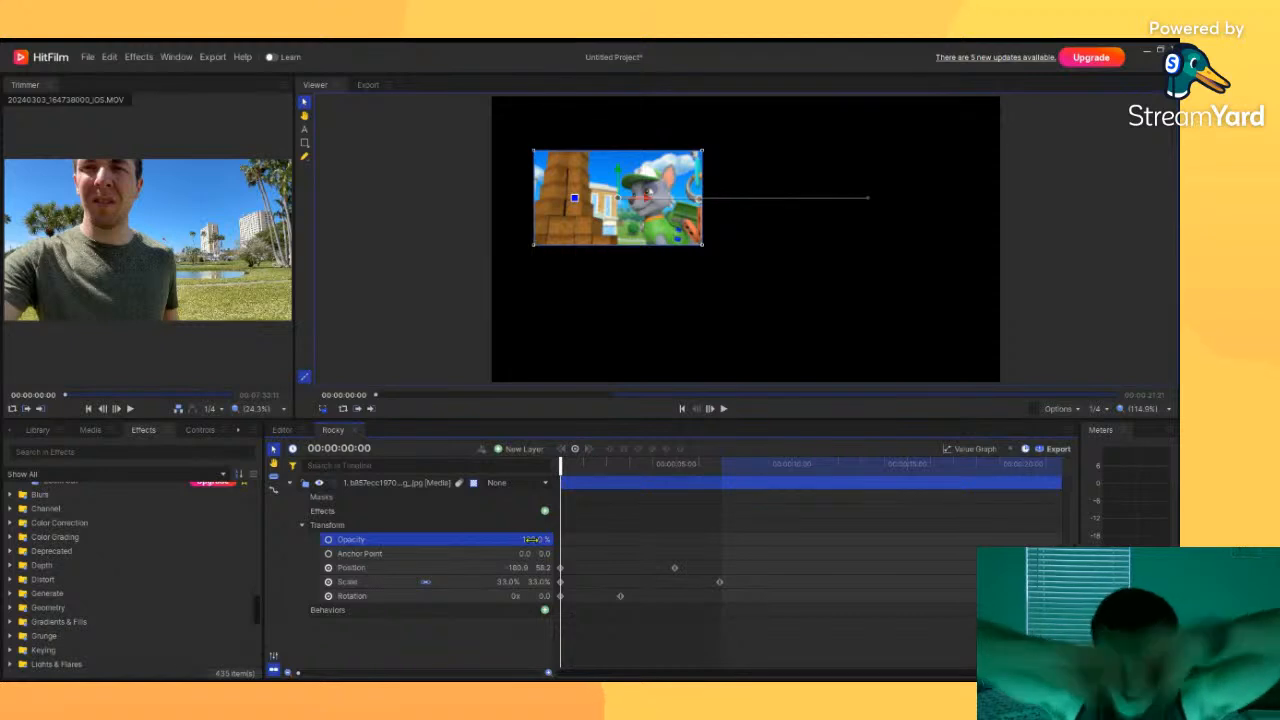
Step: Return to the editor timeline and play the section containing the Rocky overlay
click(301, 431)
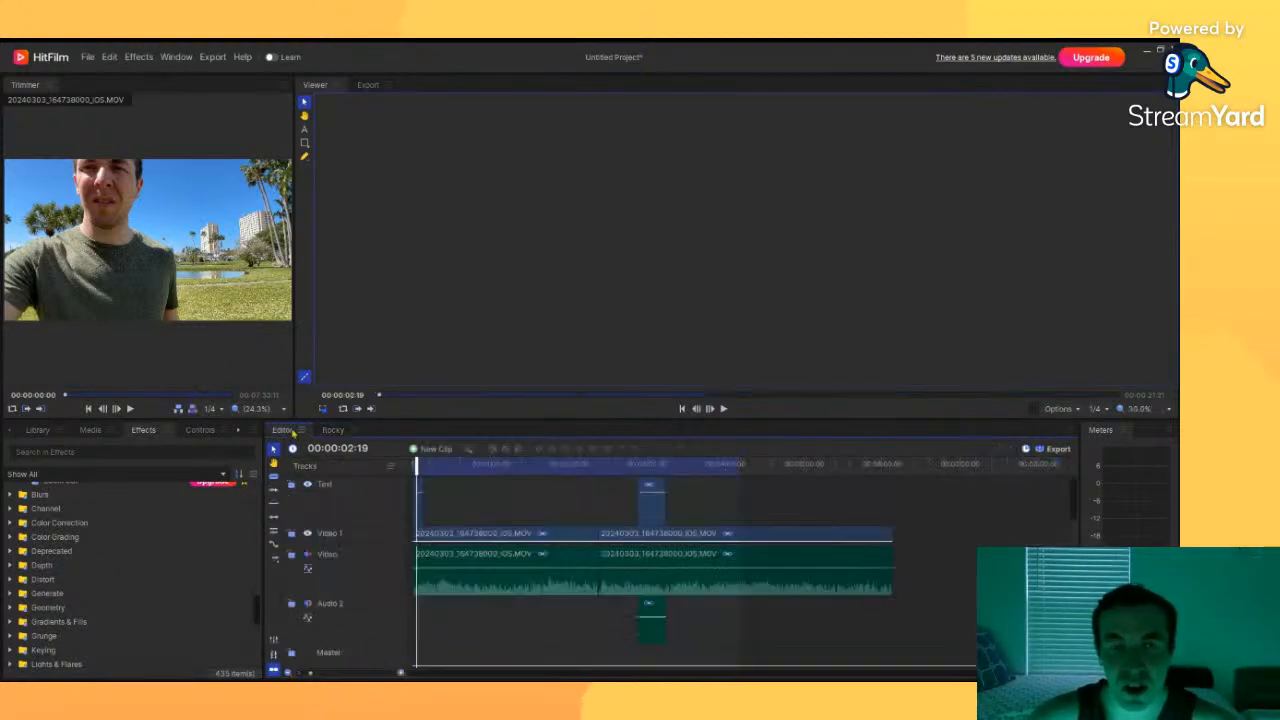
drag(418, 466, 635, 465)
click(724, 409)
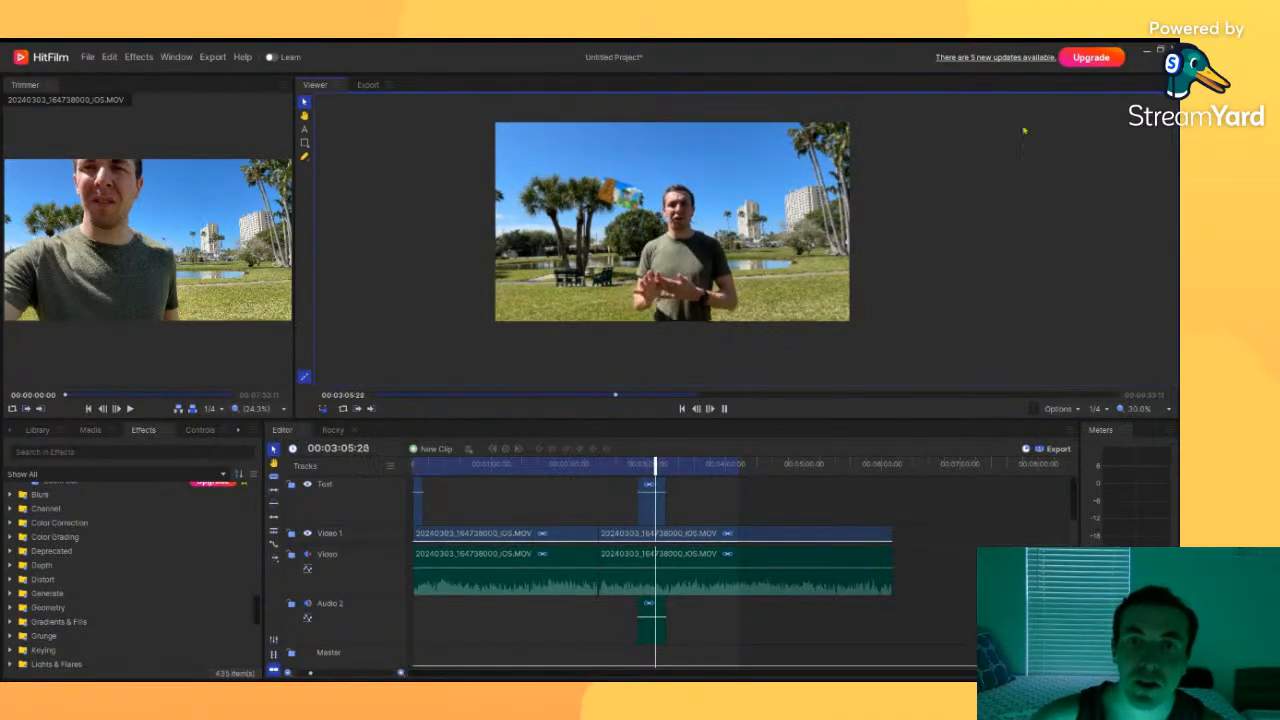
click(723, 409)
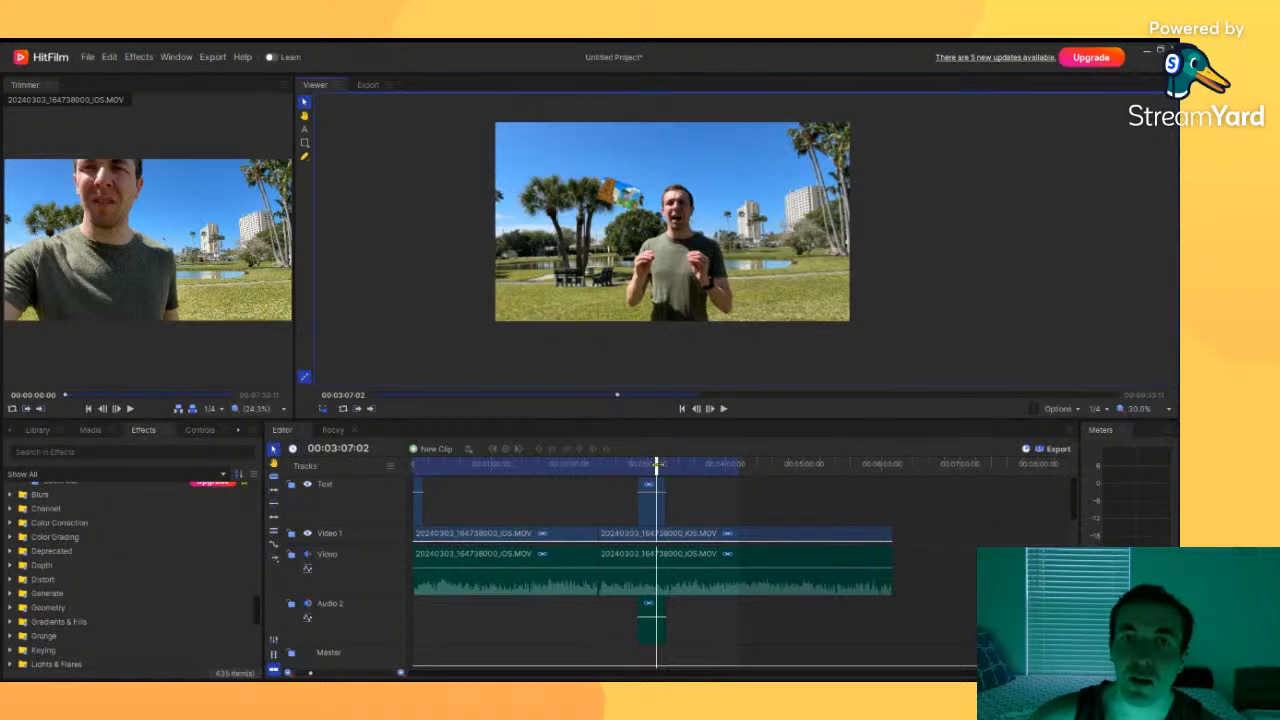
Step: Select the Rocky clip on the editor timeline and browse the Effects library folders, opening Audio
click(649, 465)
click(650, 511)
scroll(128, 539, down, 6)
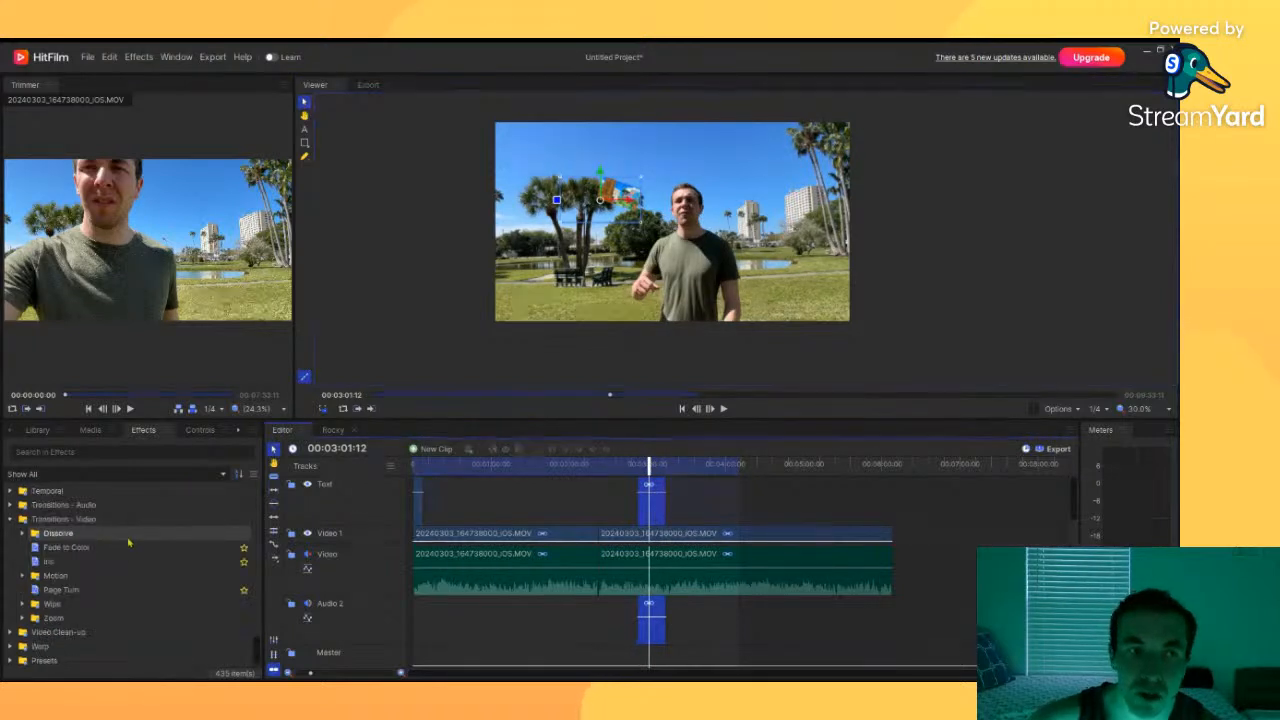
scroll(128, 541, up, 6)
scroll(56, 550, down, 4)
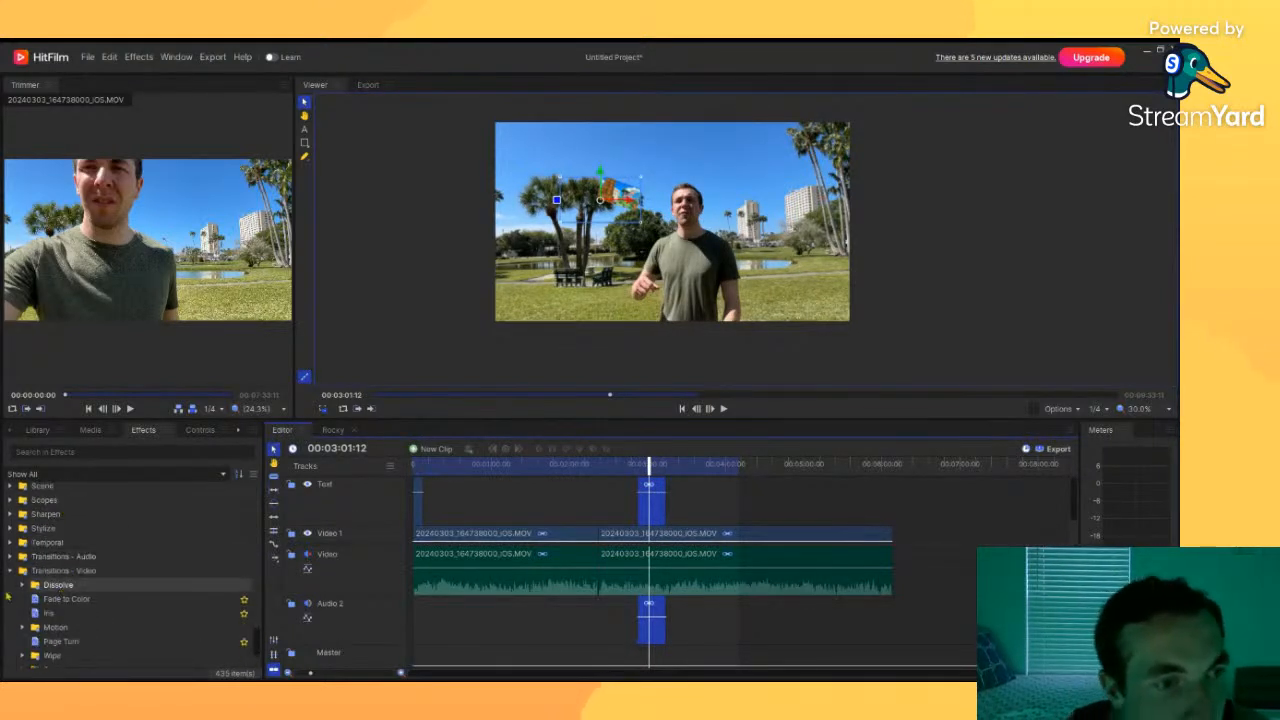
scroll(10, 600, down, 10)
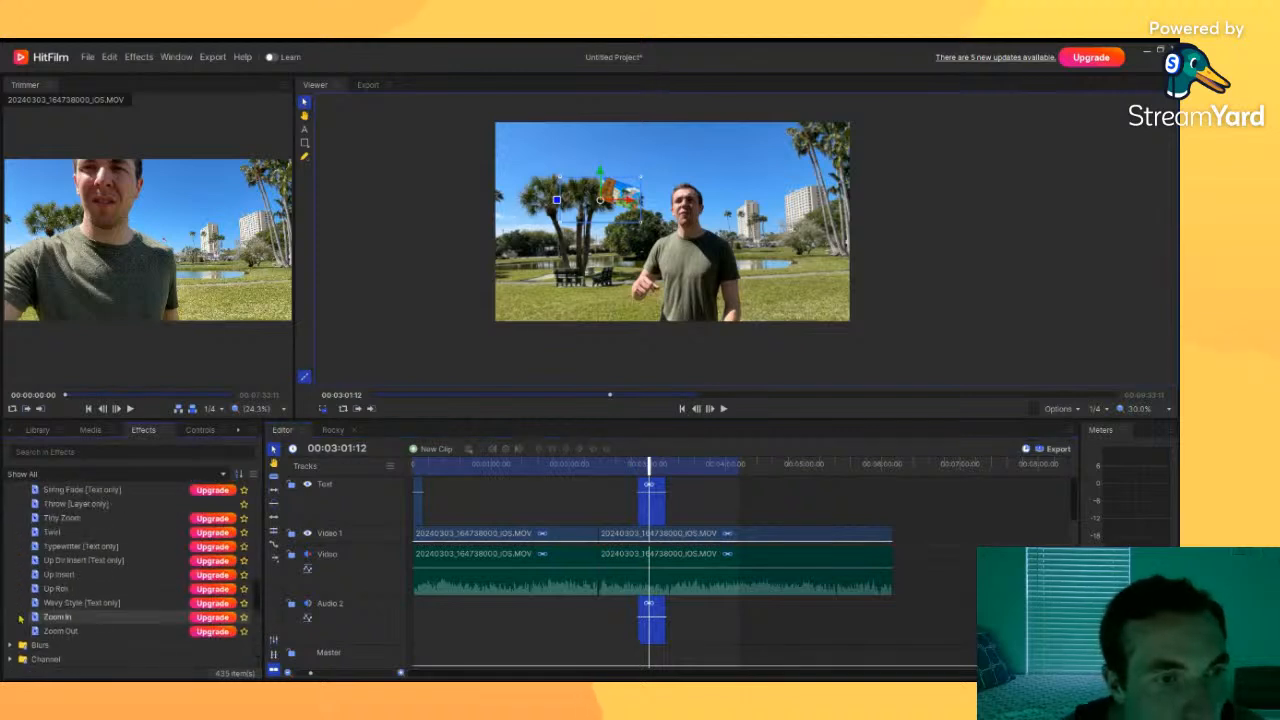
scroll(20, 618, up, 15)
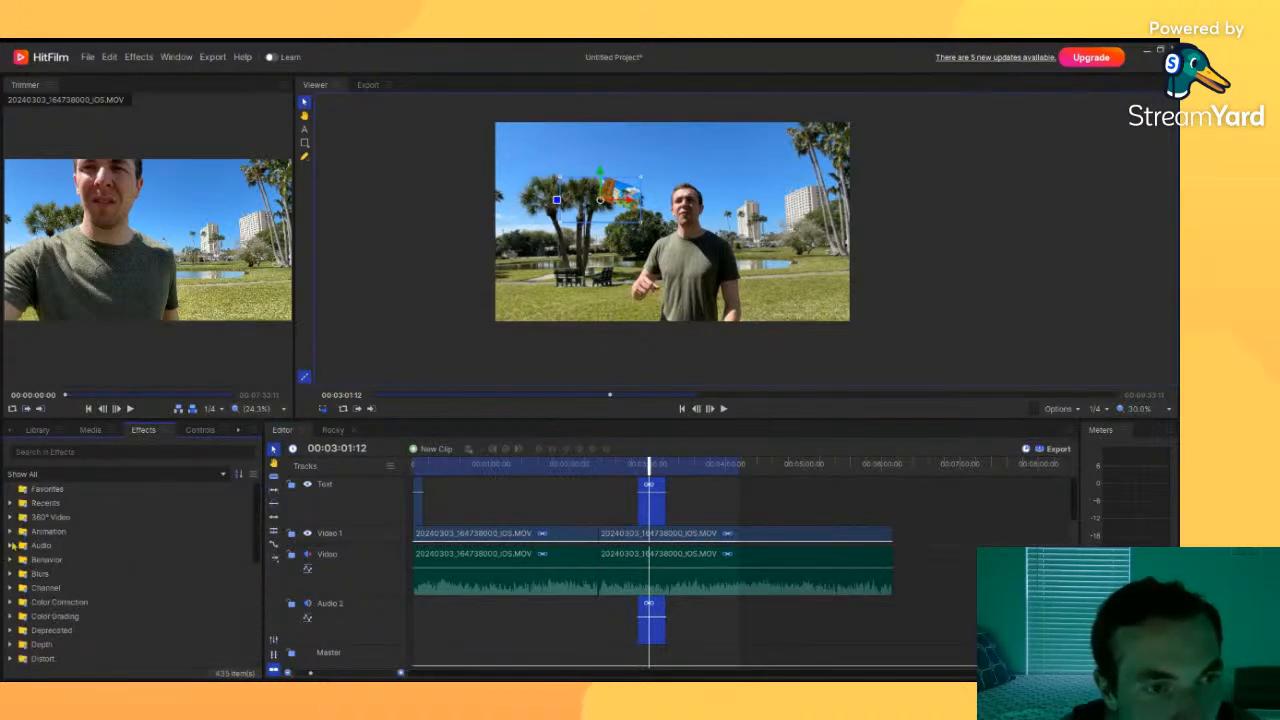
click(12, 546)
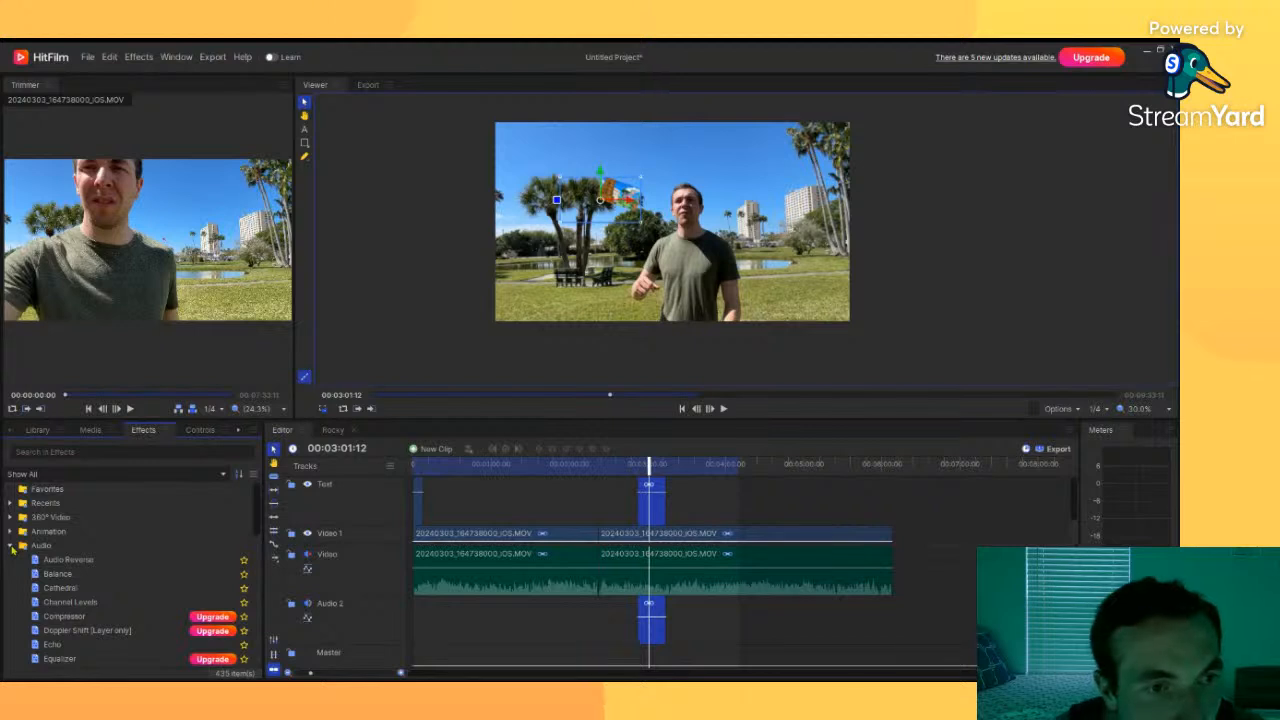
click(12, 546)
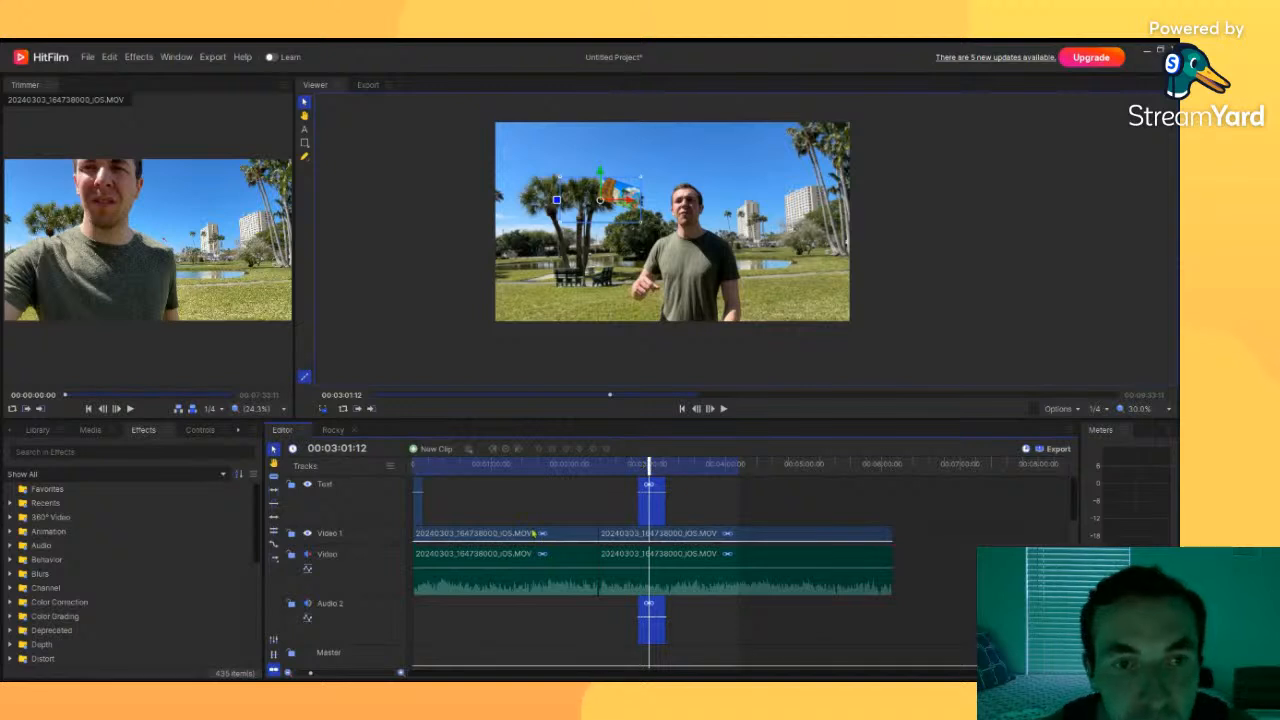
Step: Deselect the clip and scrub the editor timeline to check the overlay's timing
click(504, 502)
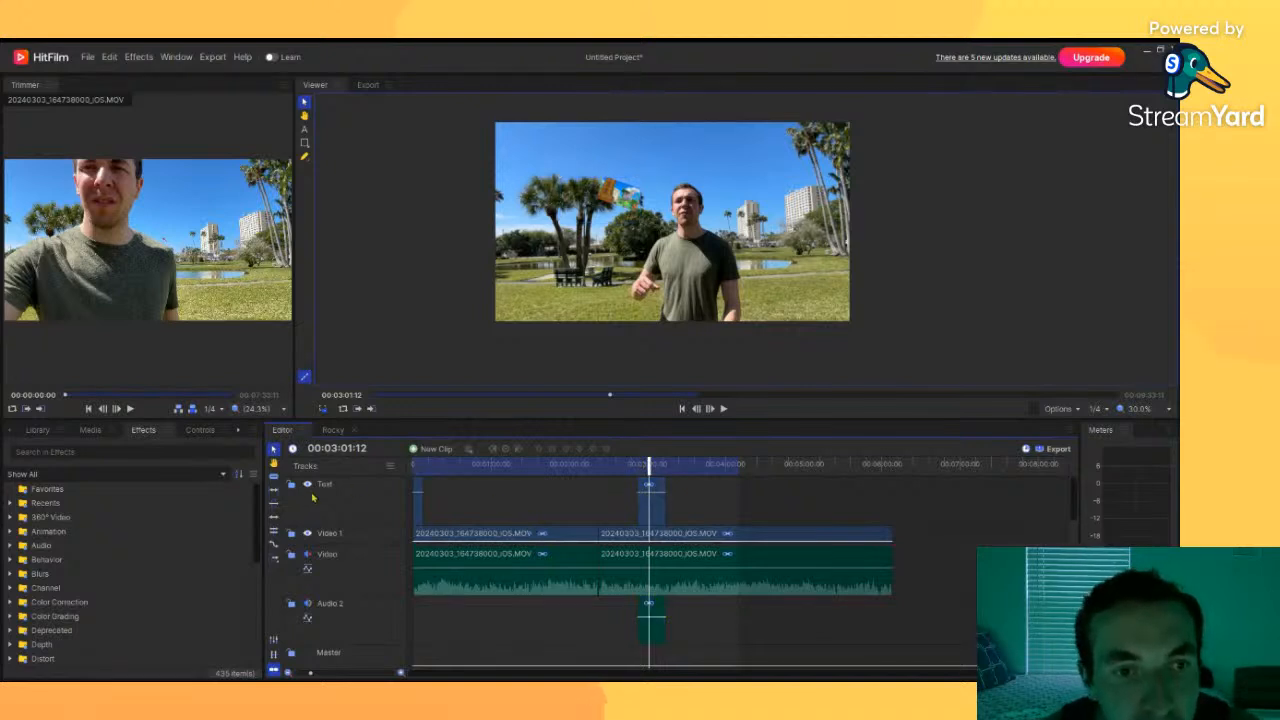
drag(657, 461, 817, 463)
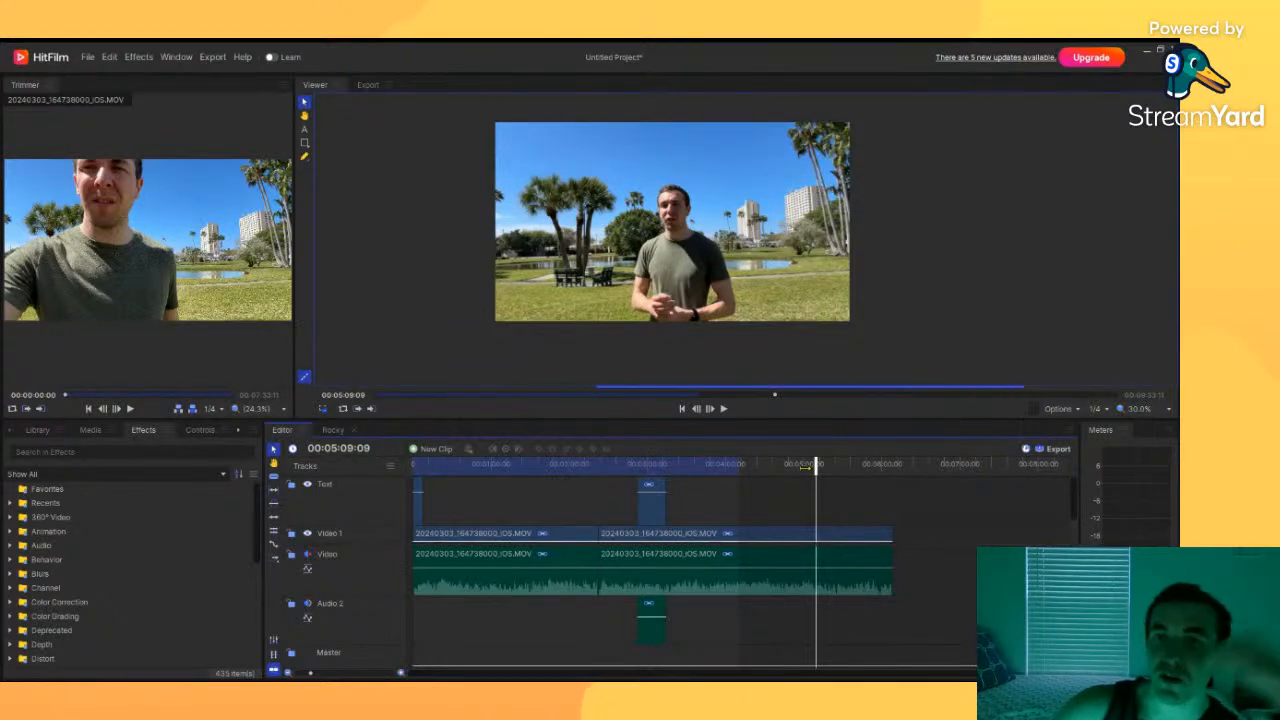
click(652, 463)
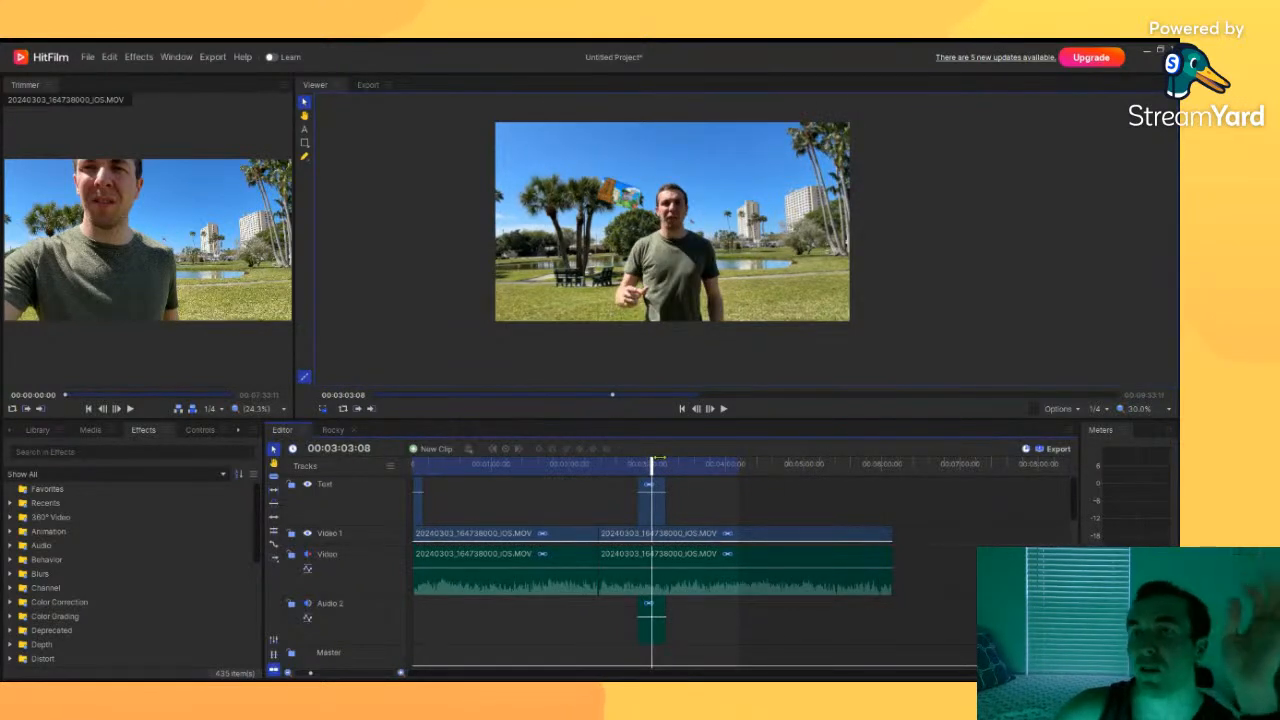